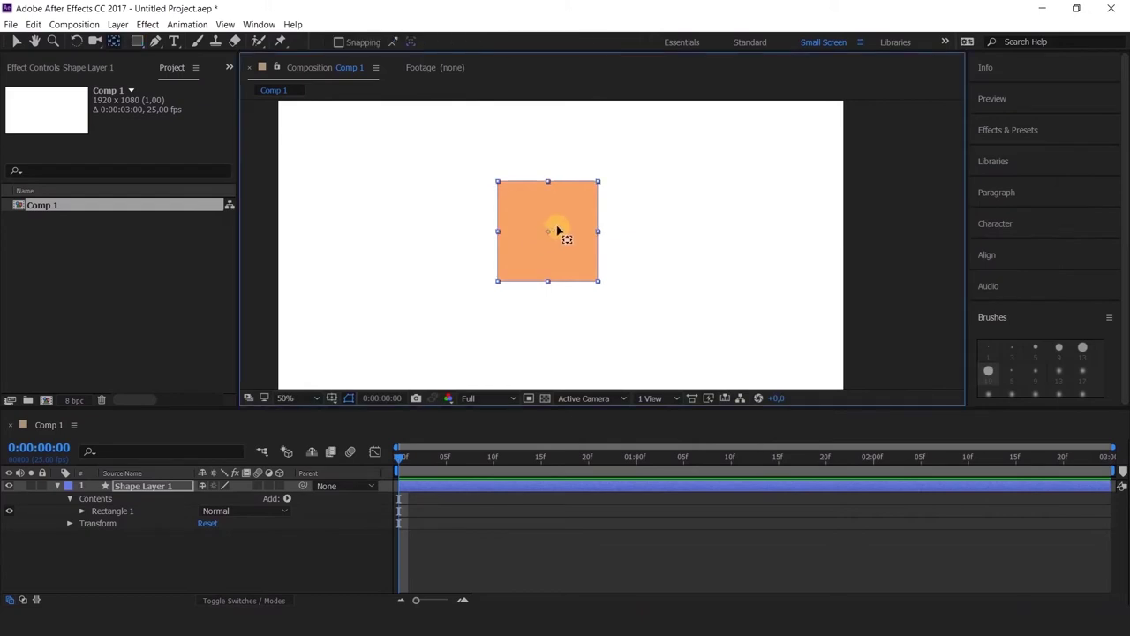
- Move the orange square's anchor point to the middle of its bottom edge and place the square lower in the composition, at about 914, 904
click(136, 497)
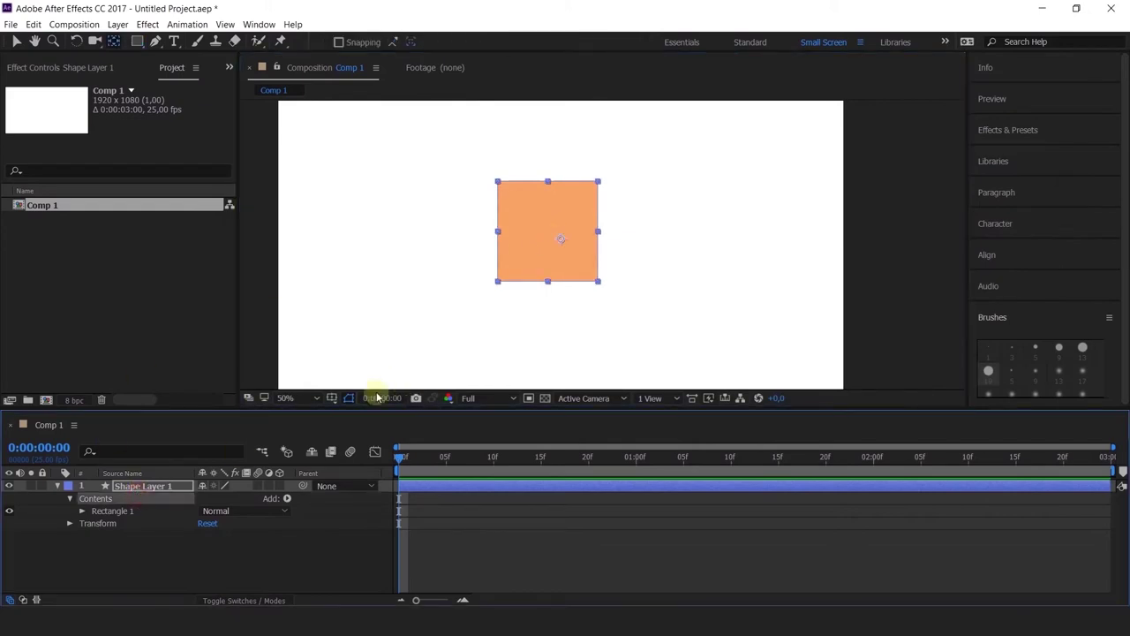
click(139, 486)
click(565, 240)
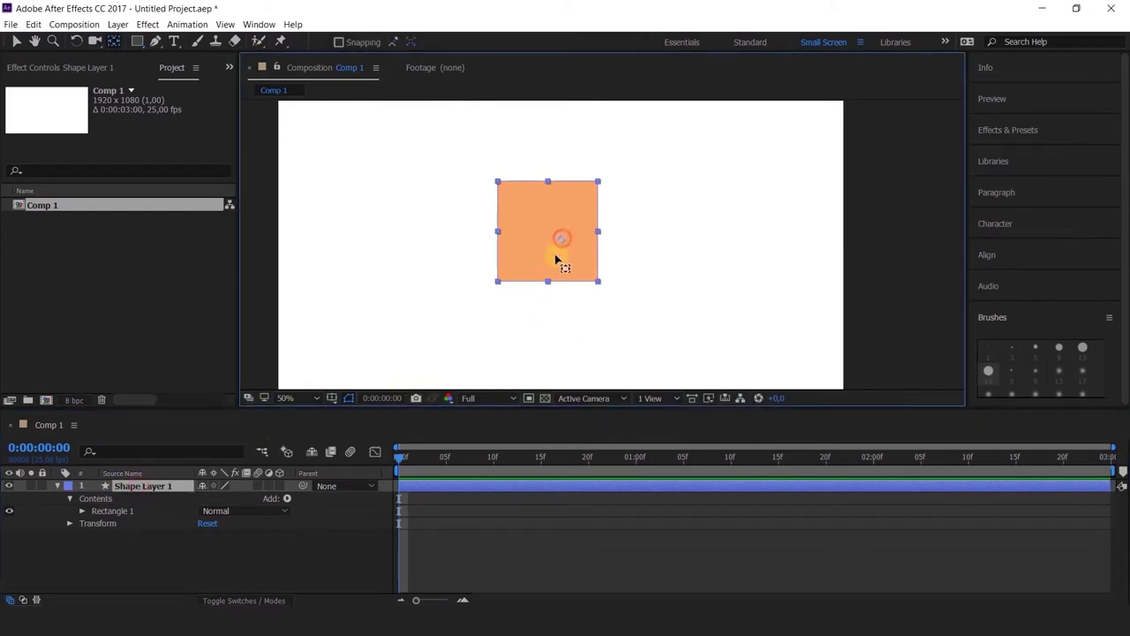
drag(551, 246, 541, 309)
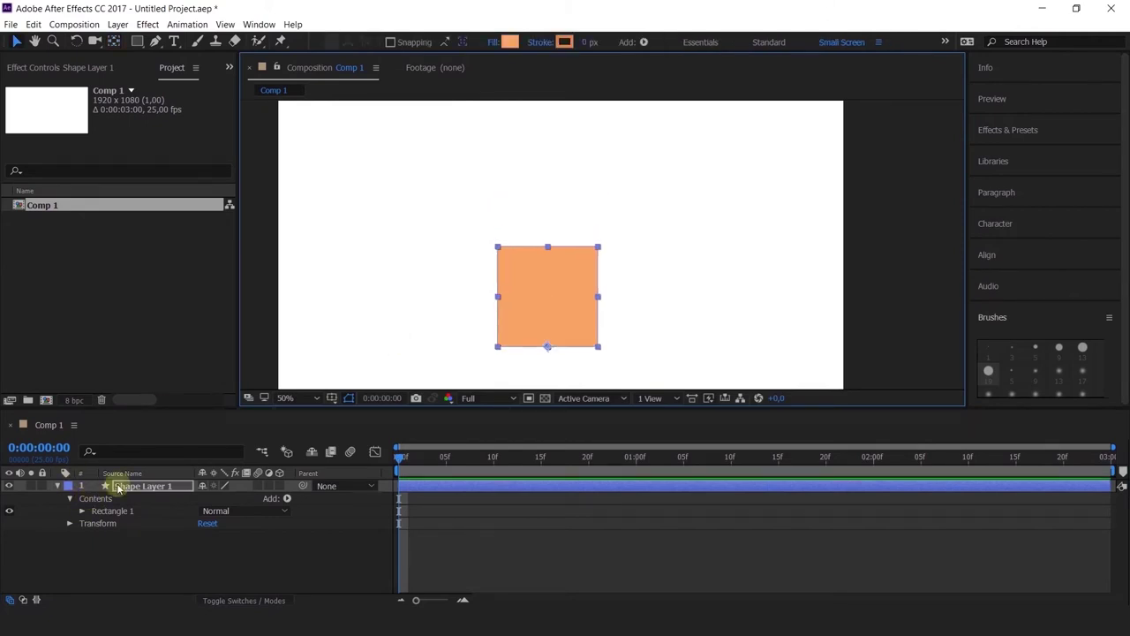
- Animate the shape layer's Position with a keyframe at frame 0 and the square raised to about 914, 414 at frame 10
click(147, 487)
key(p)
click(94, 498)
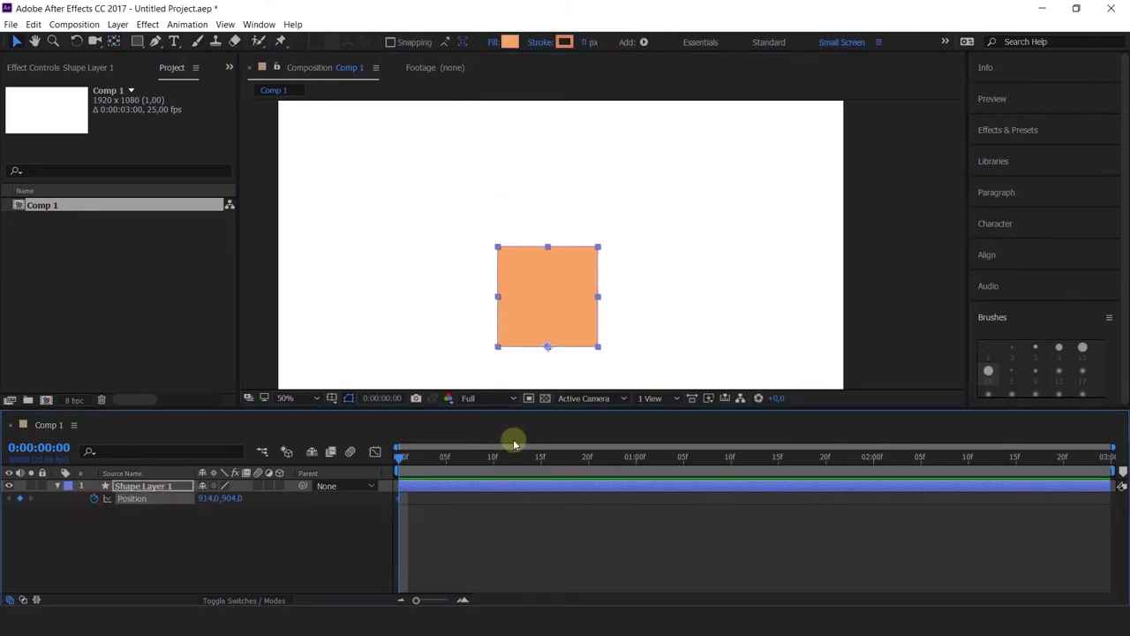
drag(439, 467, 492, 474)
drag(527, 265, 518, 164)
- Copy the first Position keyframe to frame 20 and shift all three Position keyframes so they start at frame 10
click(589, 467)
drag(409, 517, 383, 480)
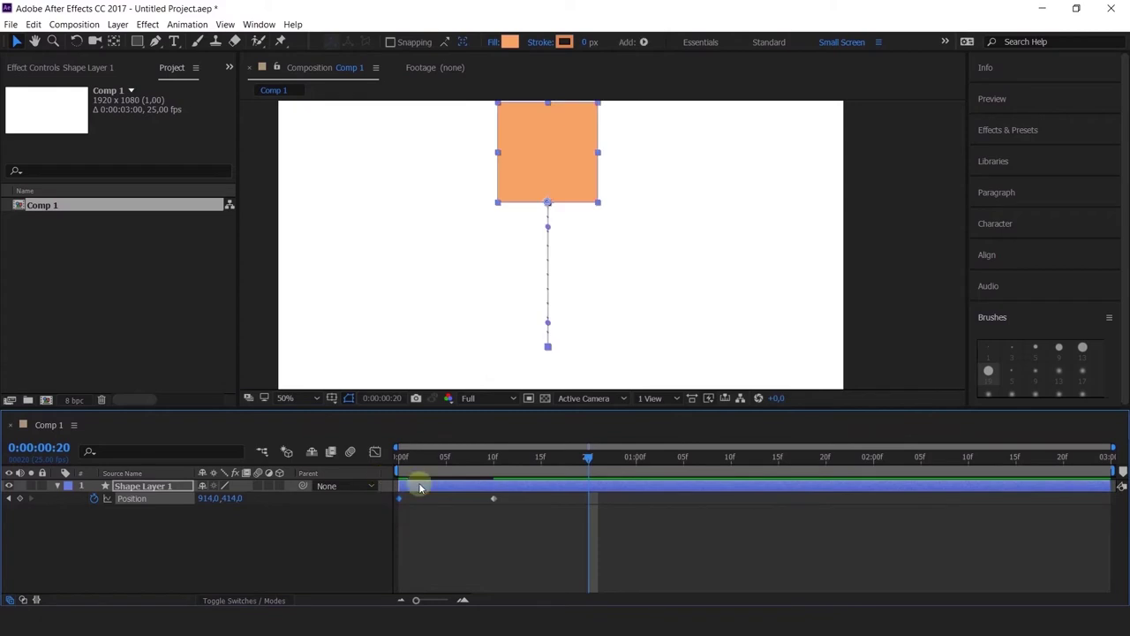
key(ctrl+c)
key(ctrl+v)
key(Home)
drag(605, 496, 487, 506)
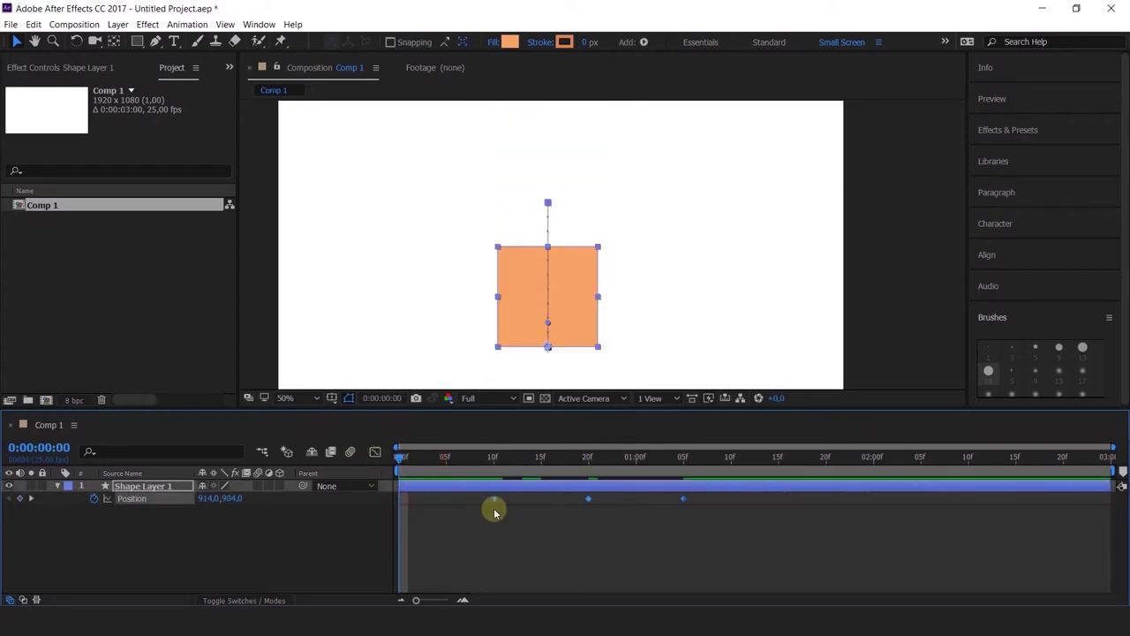
- Show the shape layer's Scale along with Position and add a Scale keyframe at frame 0
key(shift+s)
click(95, 512)
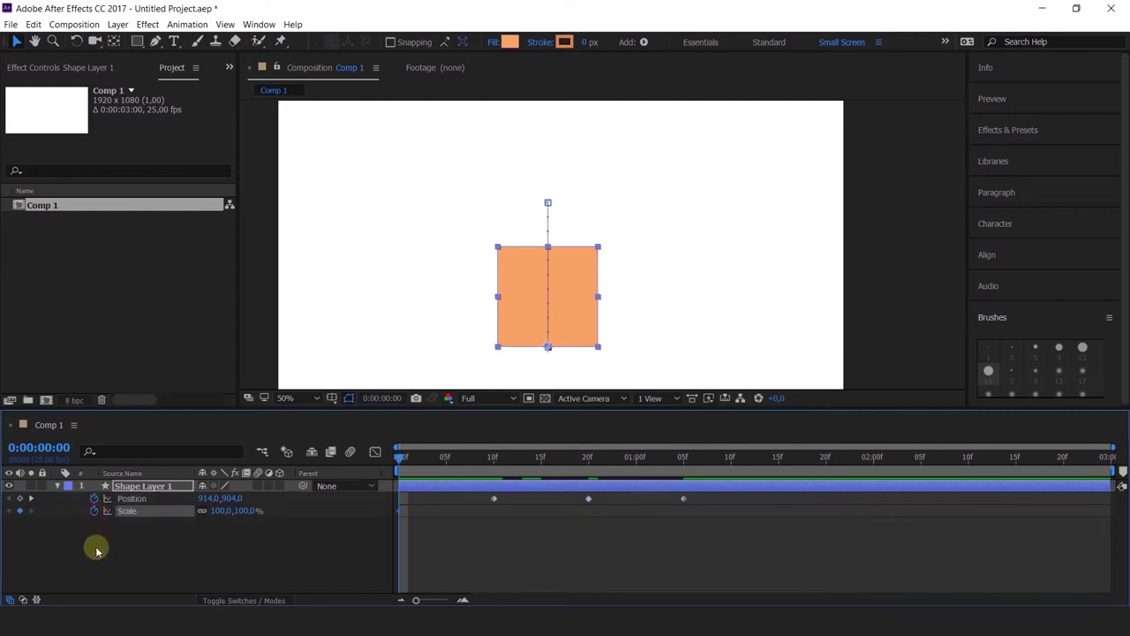
click(96, 545)
- Squash the square at frame 10 by unlinking the Scale proportions and setting them to 110% width and 90% height
click(33, 500)
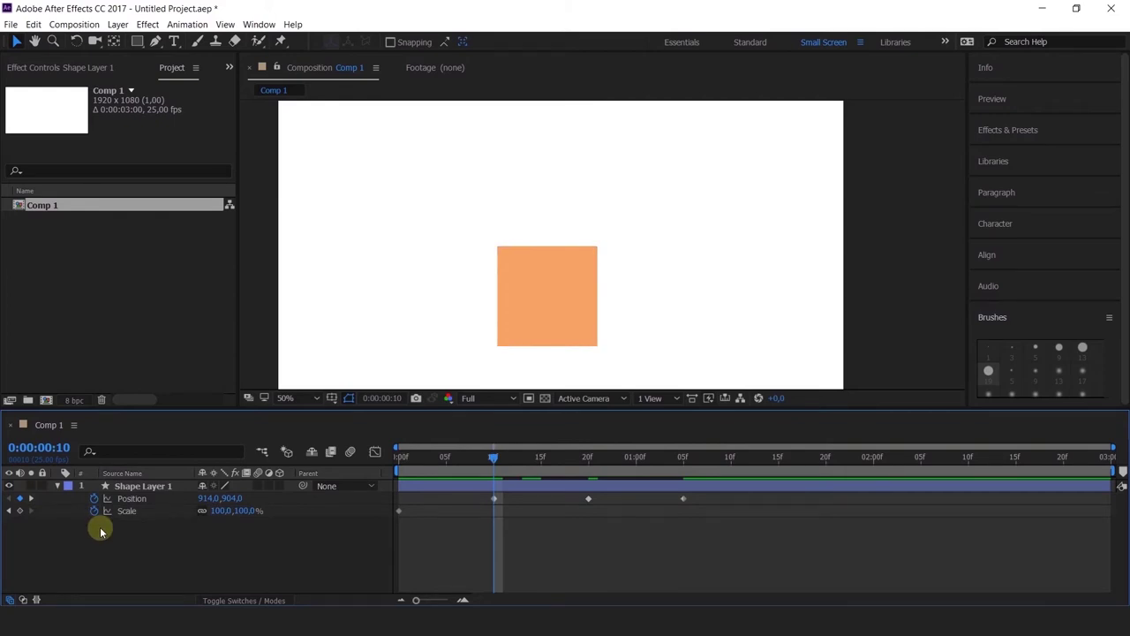
click(219, 511)
mouse_move(235, 522)
mouse_down()
mouse_move(256, 522)
mouse_move(225, 523)
mouse_move(229, 531)
mouse_up()
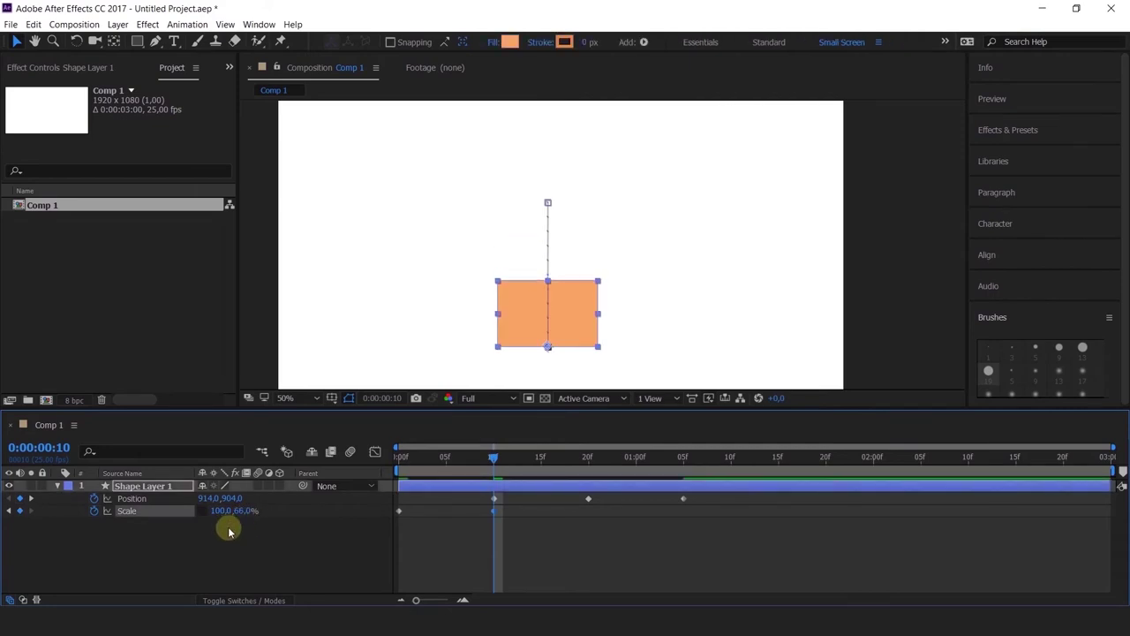
click(246, 516)
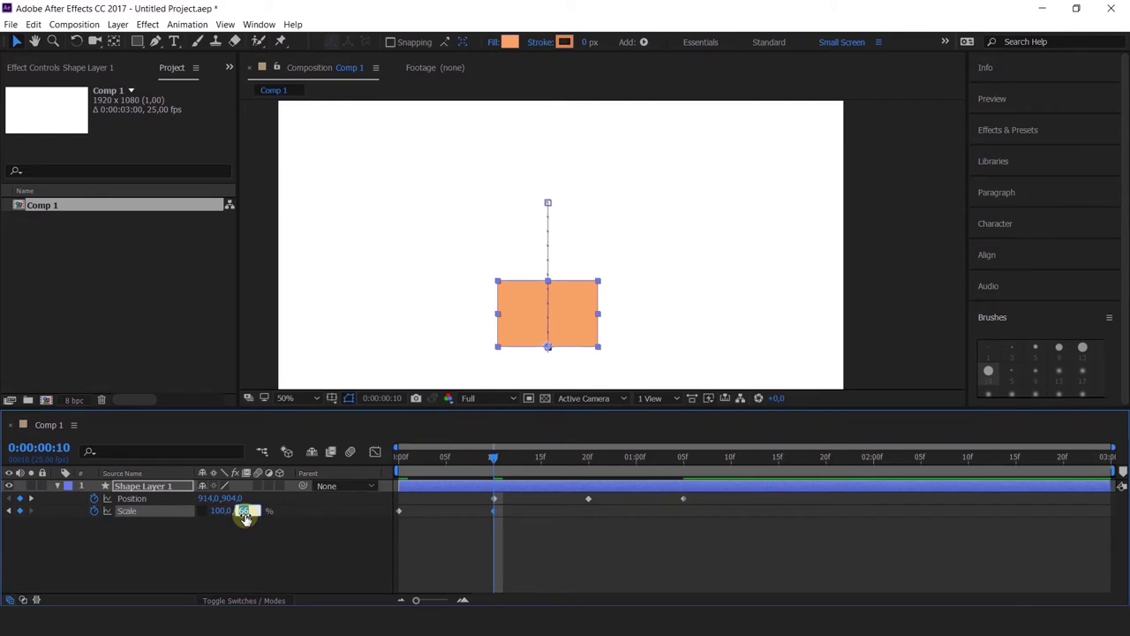
text(90)
key(Return)
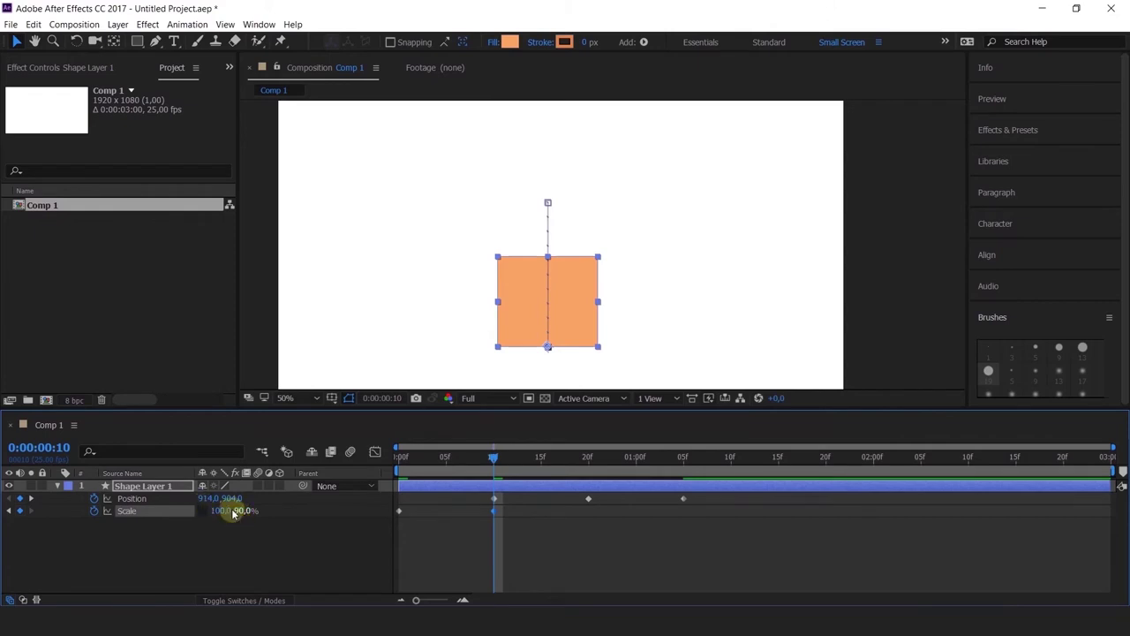
drag(227, 509, 238, 510)
click(218, 509)
text(110)
key(Return)
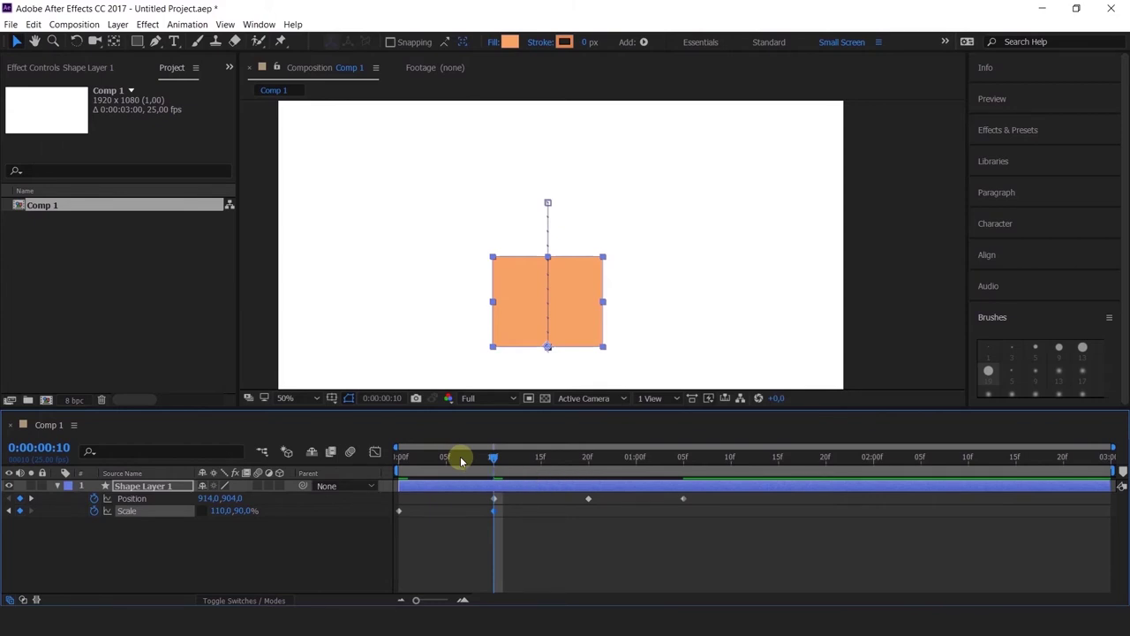
- Stretch the square at frame 20 by setting its Scale to 80% width and 120% height
click(586, 458)
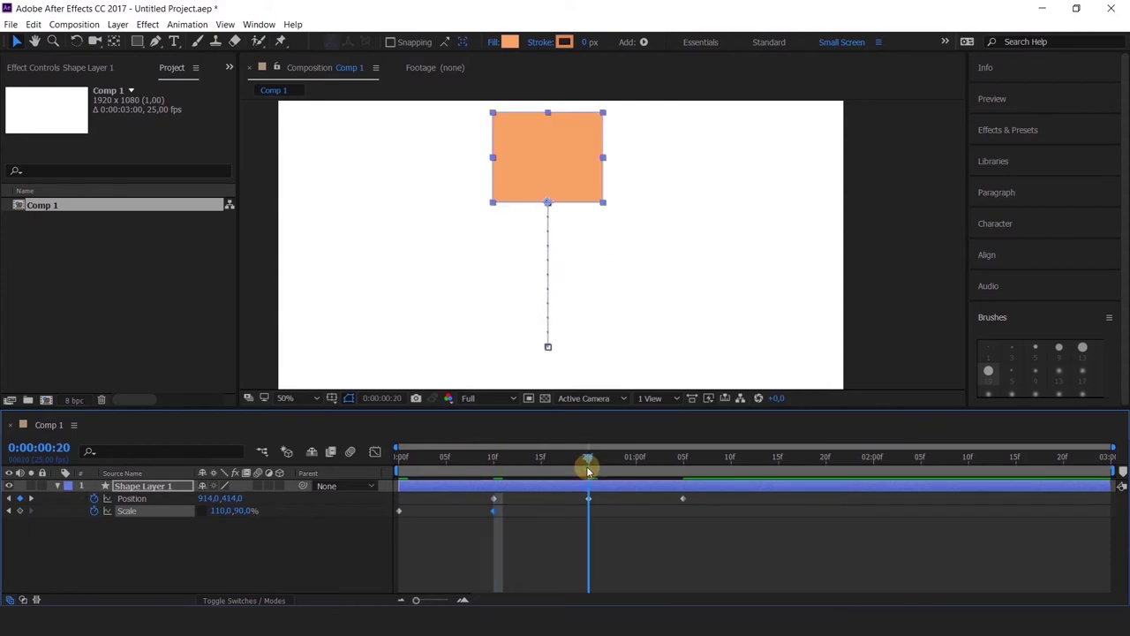
mouse_move(234, 512)
mouse_down()
mouse_move(217, 512)
mouse_move(259, 510)
mouse_move(248, 522)
mouse_up()
click(243, 511)
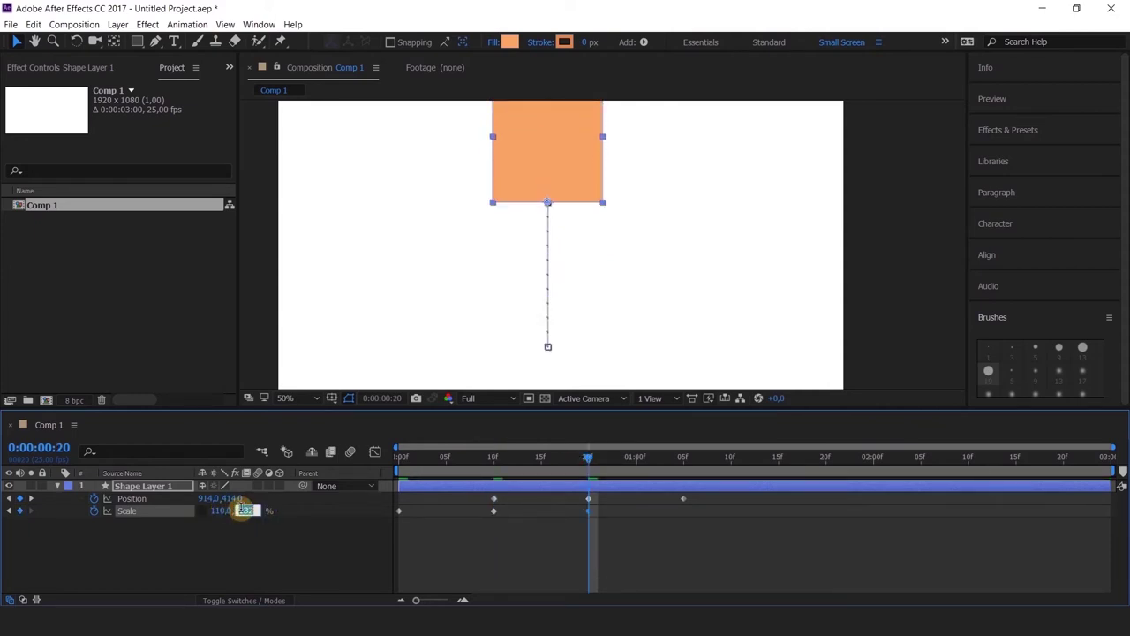
text(120)
key(Return)
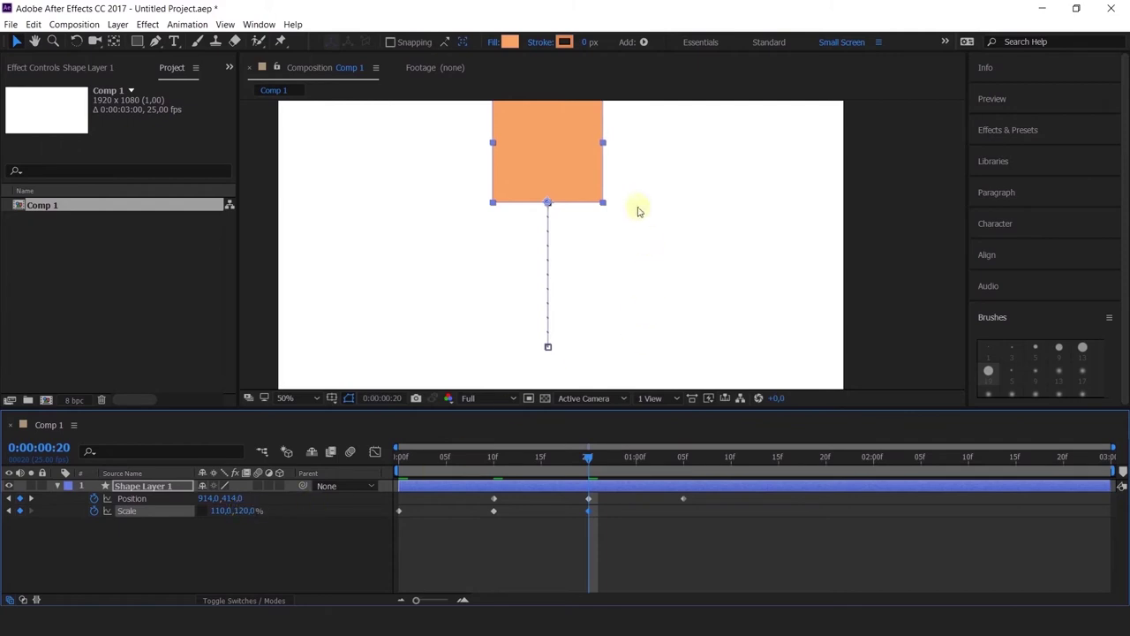
drag(642, 220, 622, 276)
drag(227, 520, 210, 512)
click(219, 510)
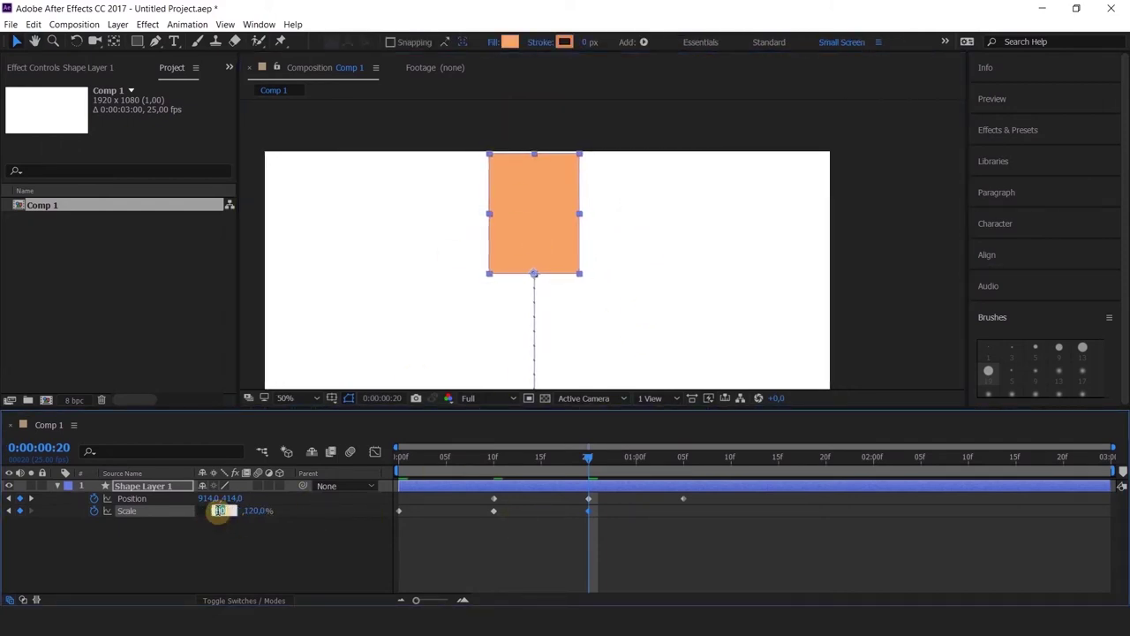
text(80)
key(Return)
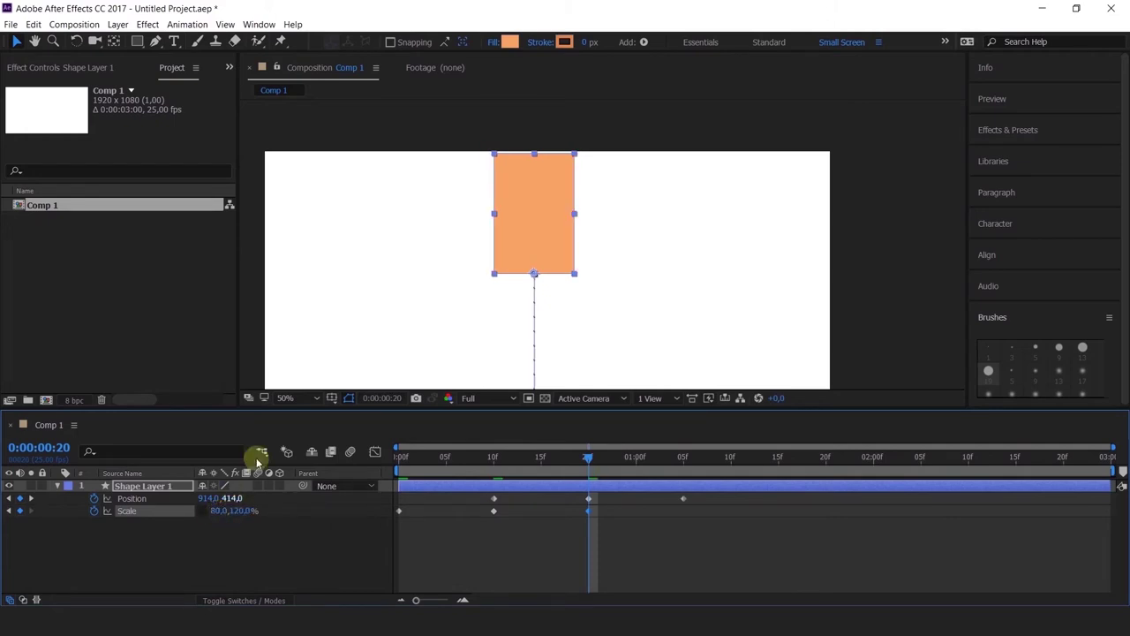
- Play the jump animation from frame 0 to review the squash and stretch
drag(417, 361, 424, 311)
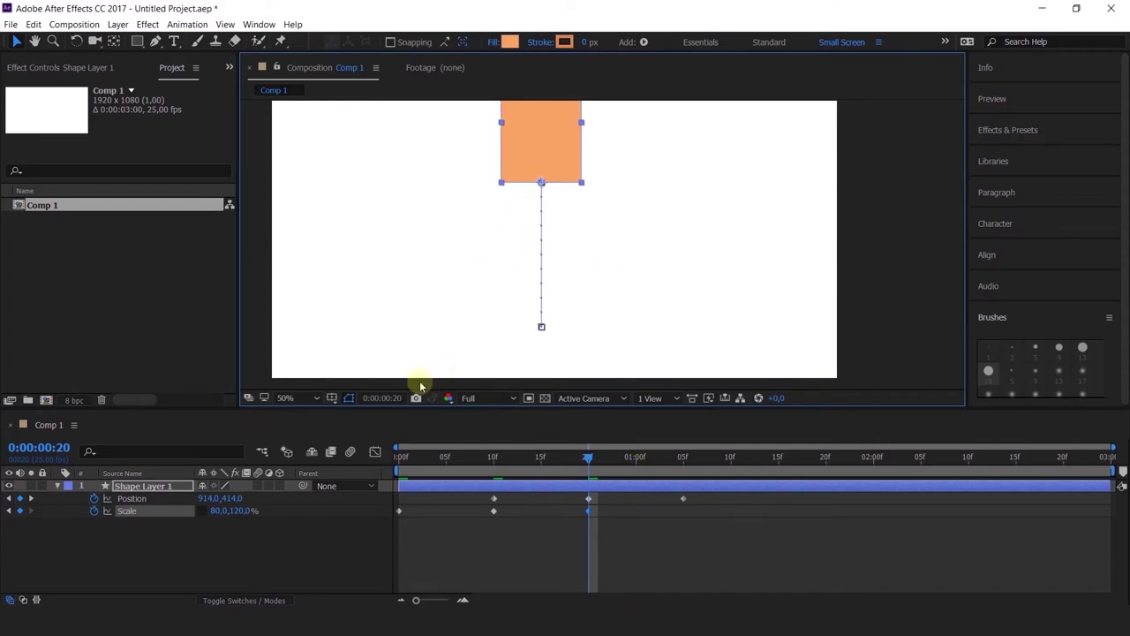
click(399, 457)
key(space)
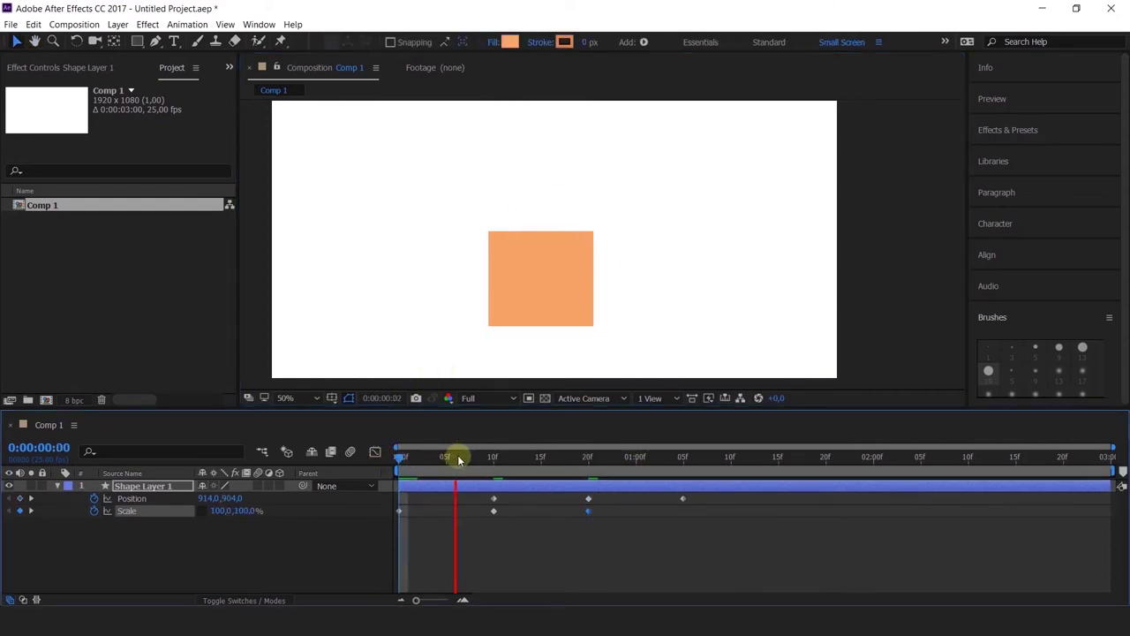
key(space)
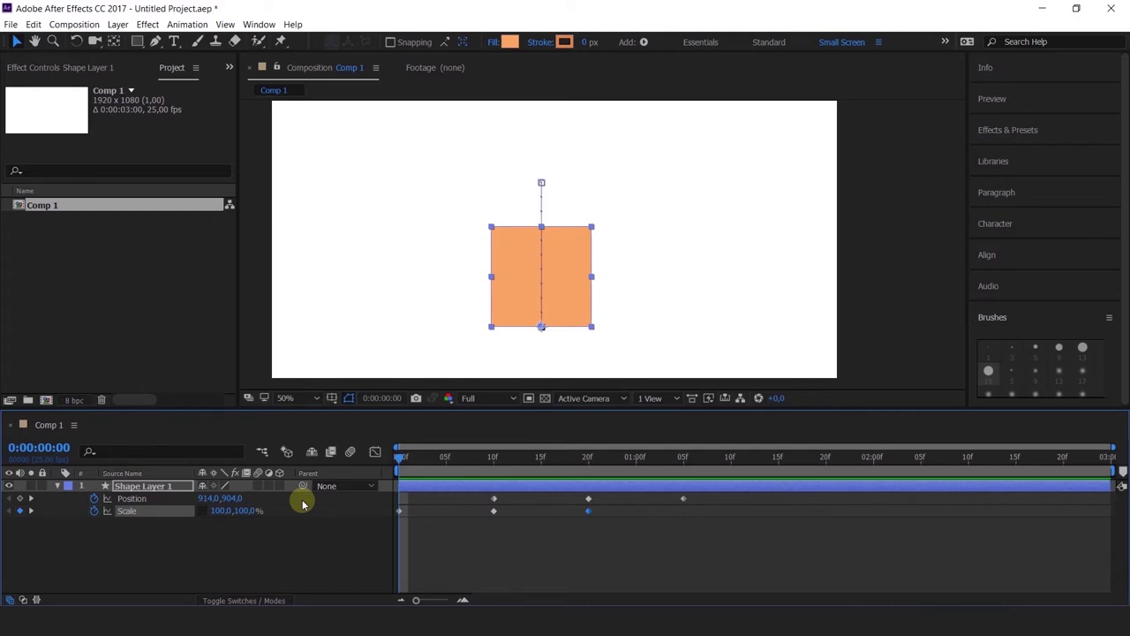
key(space)
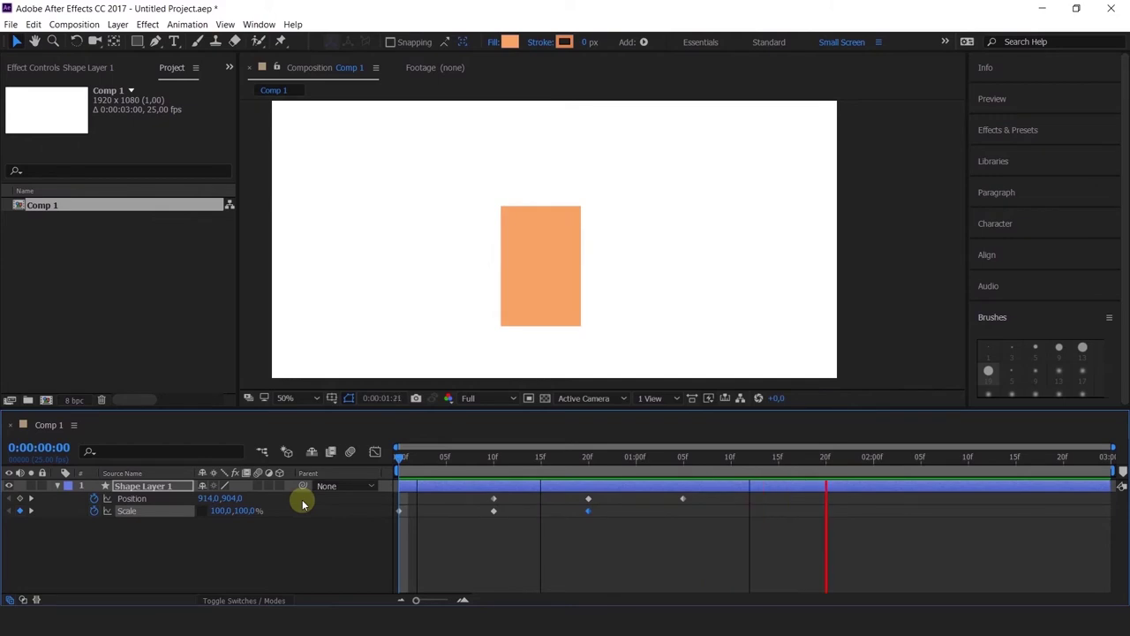
key(space)
drag(393, 477, 303, 518)
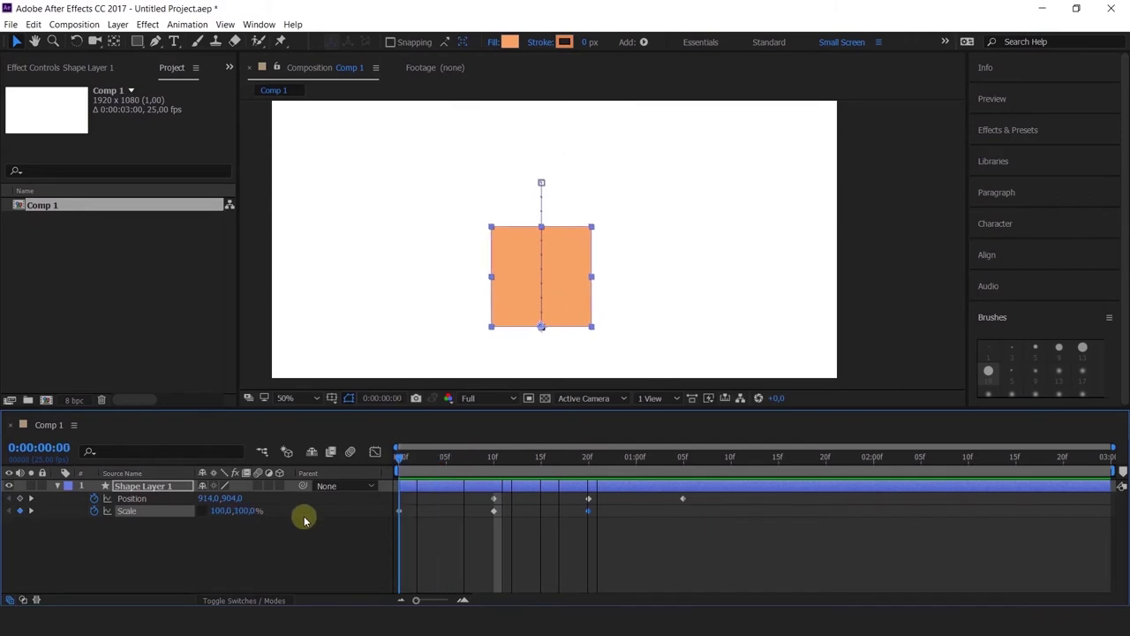
- Restore the square's Scale to 100% width and 100% height at the landing keyframe, 0:00:01:05
drag(421, 542, 685, 502)
click(218, 511)
text(100)
key(Tab)
text(100)
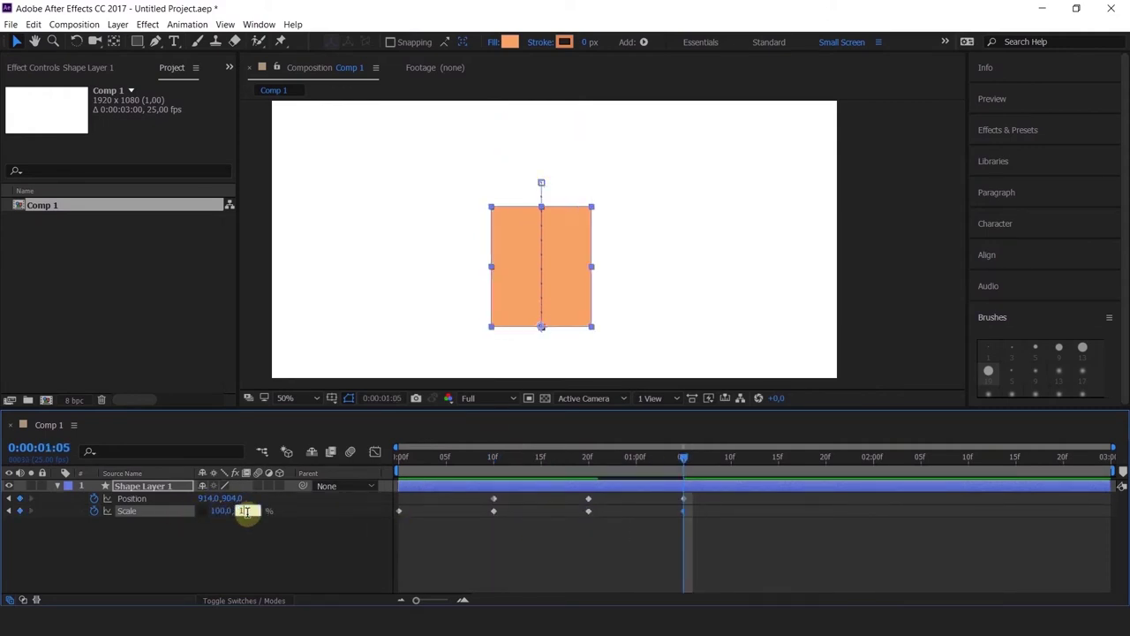
click(256, 565)
- Preview the animation from the start and end the work area at 0:00:01:15
drag(448, 457, 350, 472)
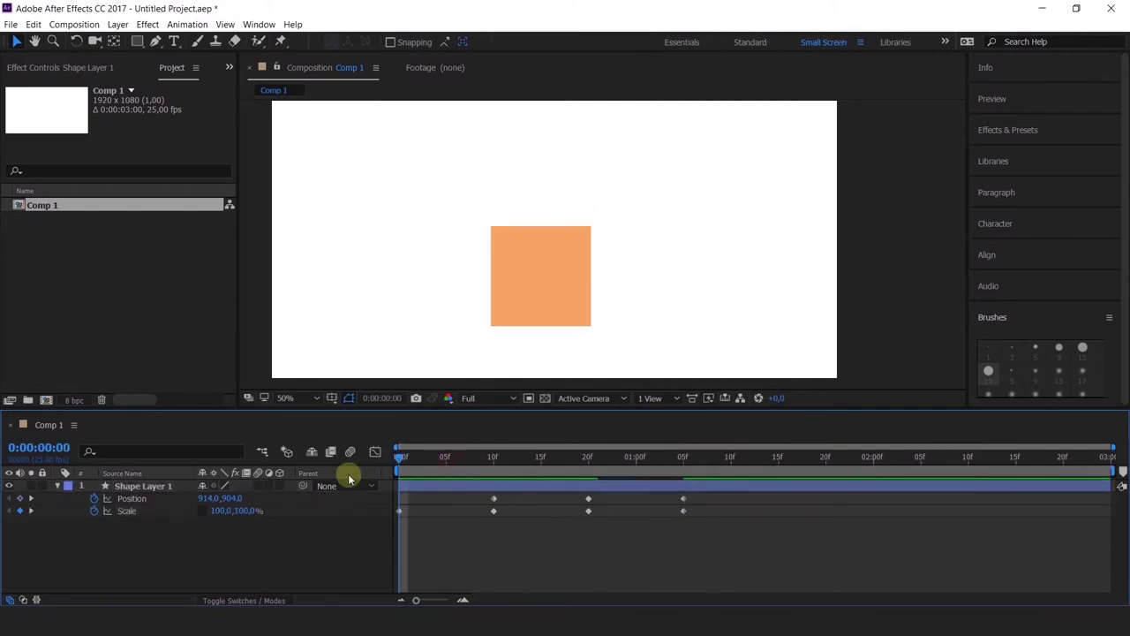
key(space)
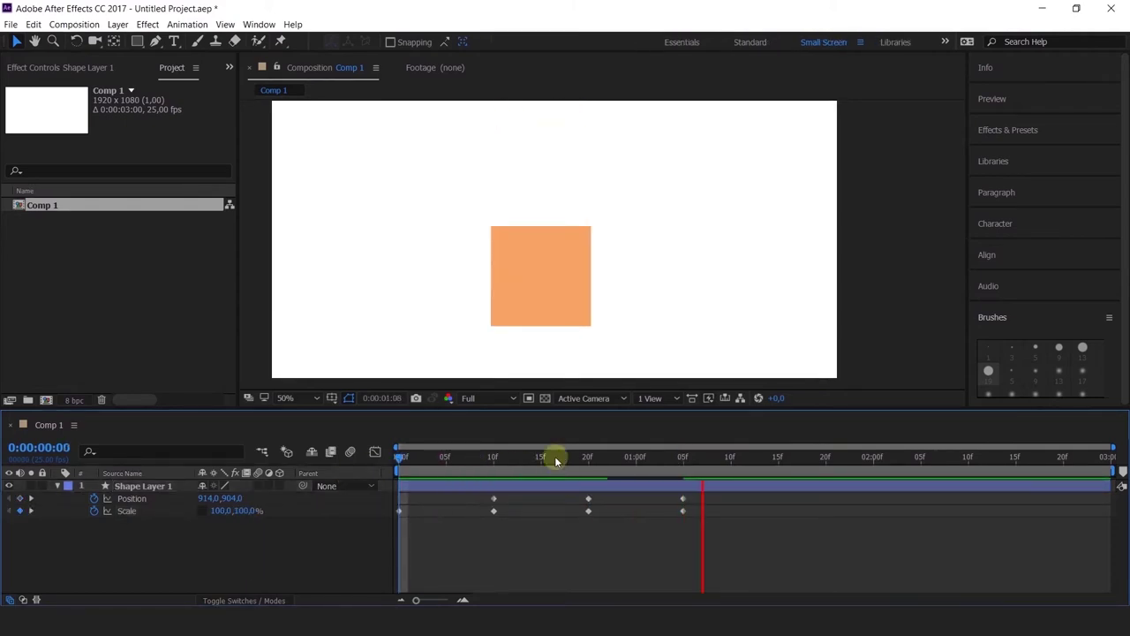
click(779, 470)
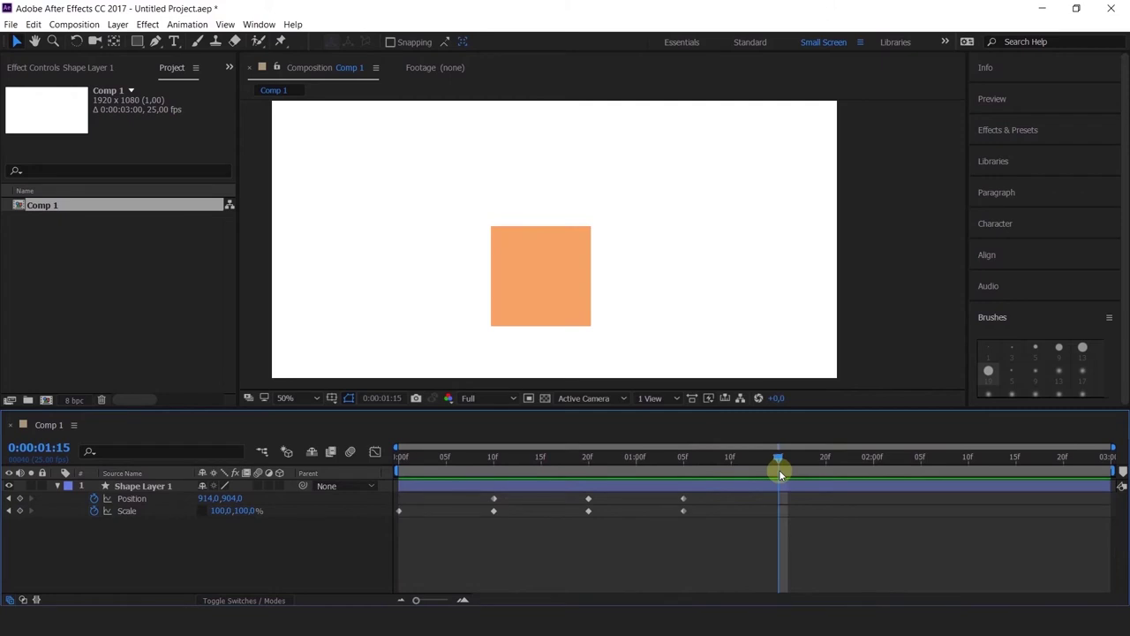
key(n)
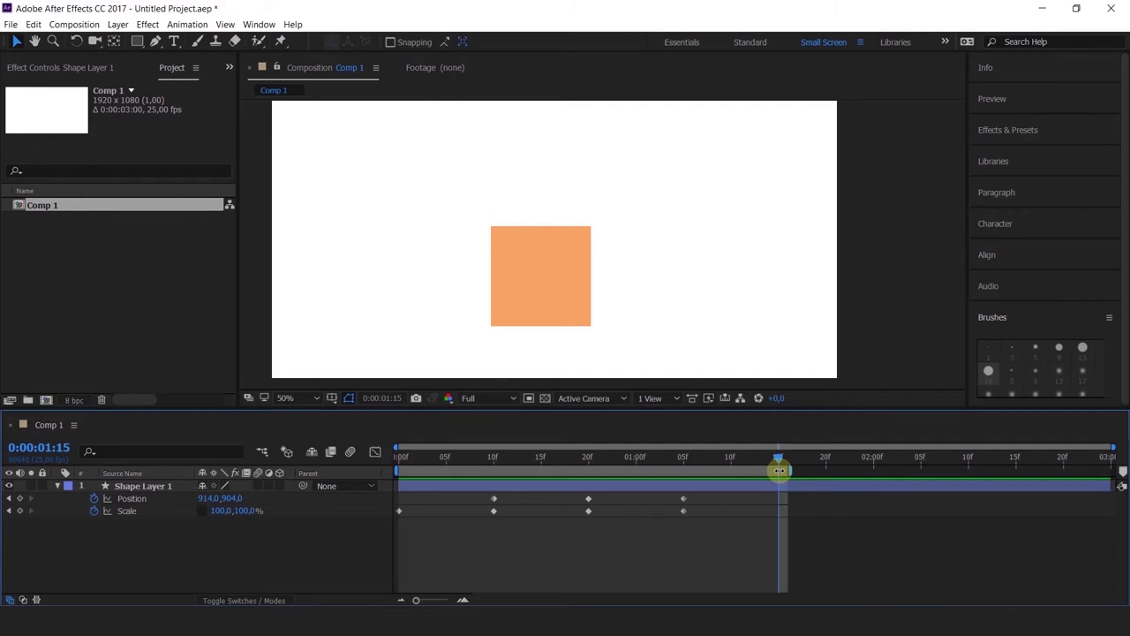
- Exaggerate the stretch at frame 20 by changing the square's Scale to about 57% width and 246% height
click(589, 457)
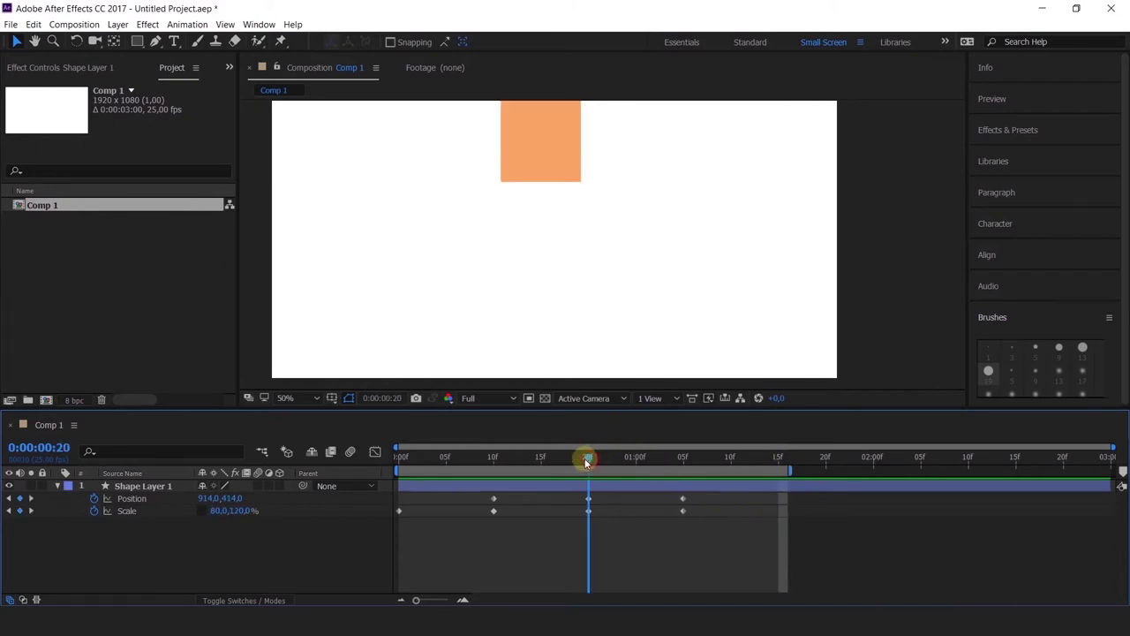
mouse_move(240, 508)
mouse_down()
mouse_move(264, 512)
mouse_move(204, 512)
mouse_move(243, 512)
mouse_up()
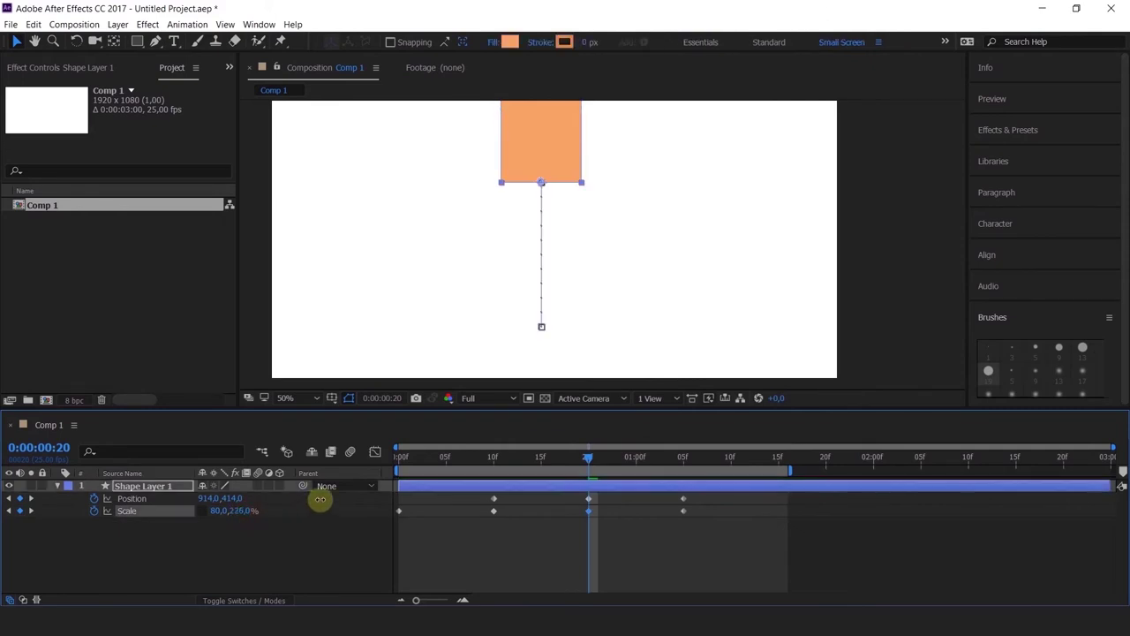
scroll(625, 201, down, 4)
scroll(575, 199, up, 4)
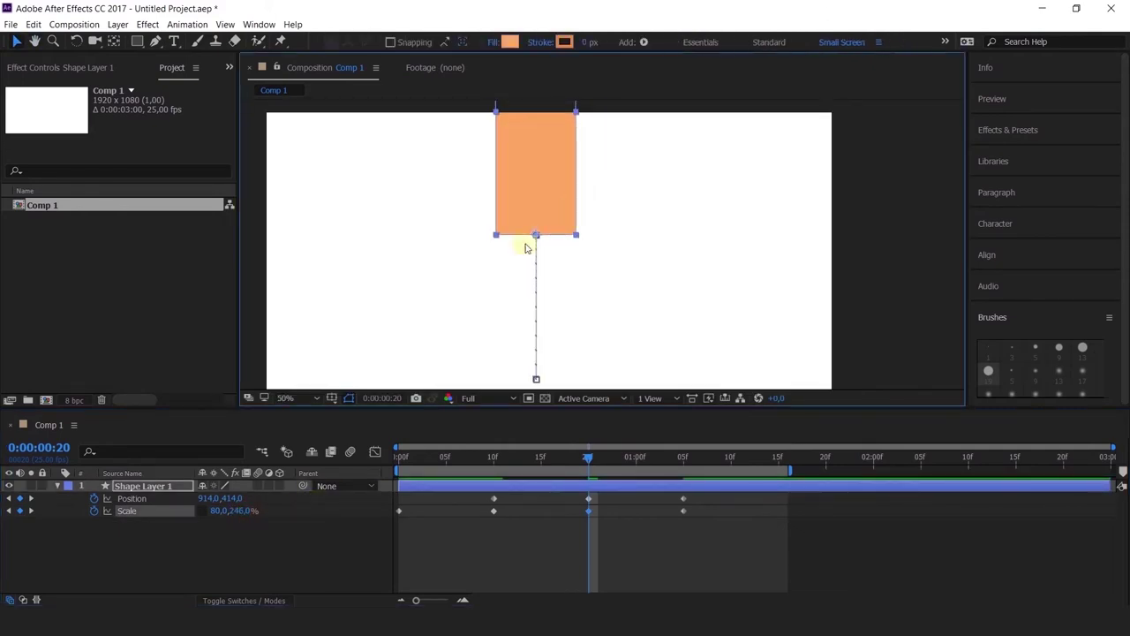
drag(215, 511, 159, 512)
scroll(511, 276, down, 2)
scroll(565, 177, up, 2)
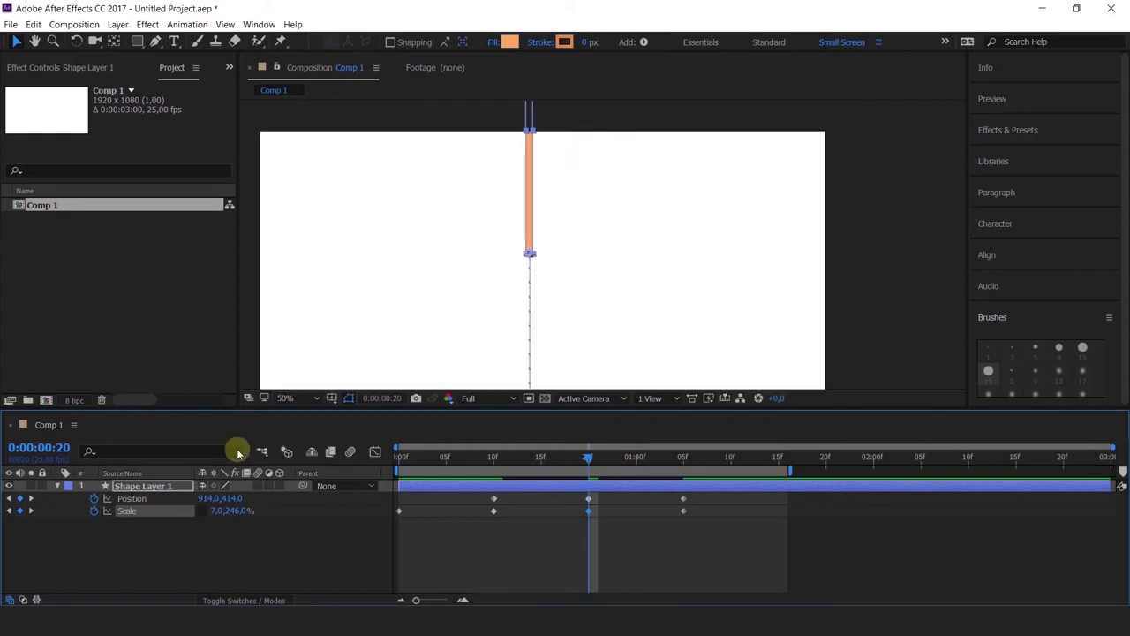
drag(206, 511, 258, 520)
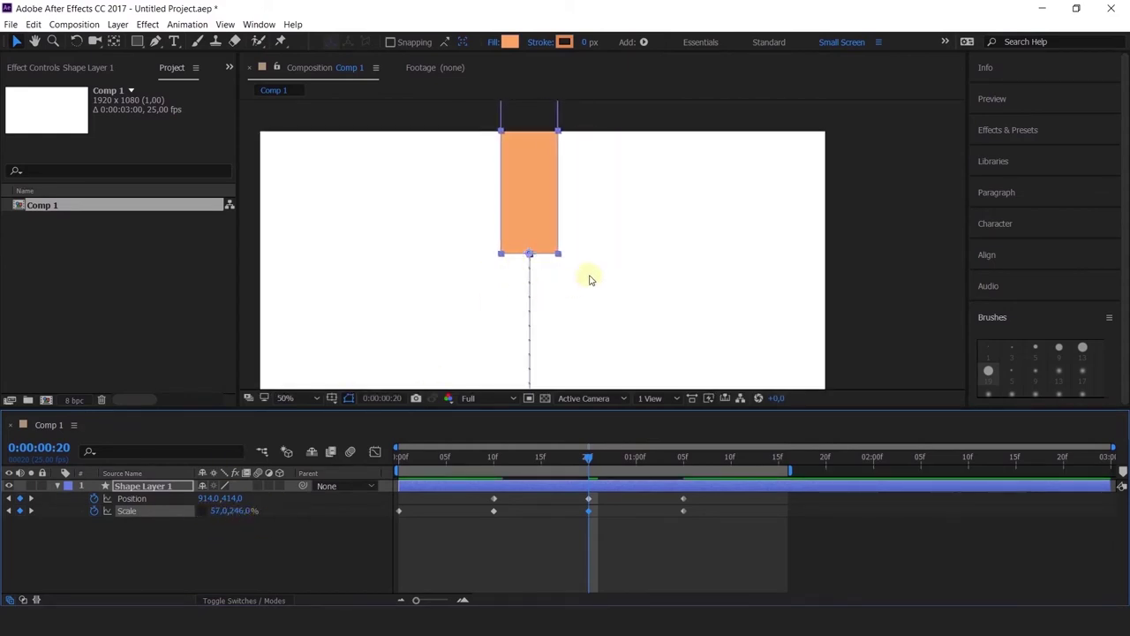
- Compare the square's original shape at frame 0 with its stretched shape at frame 20
key(Home)
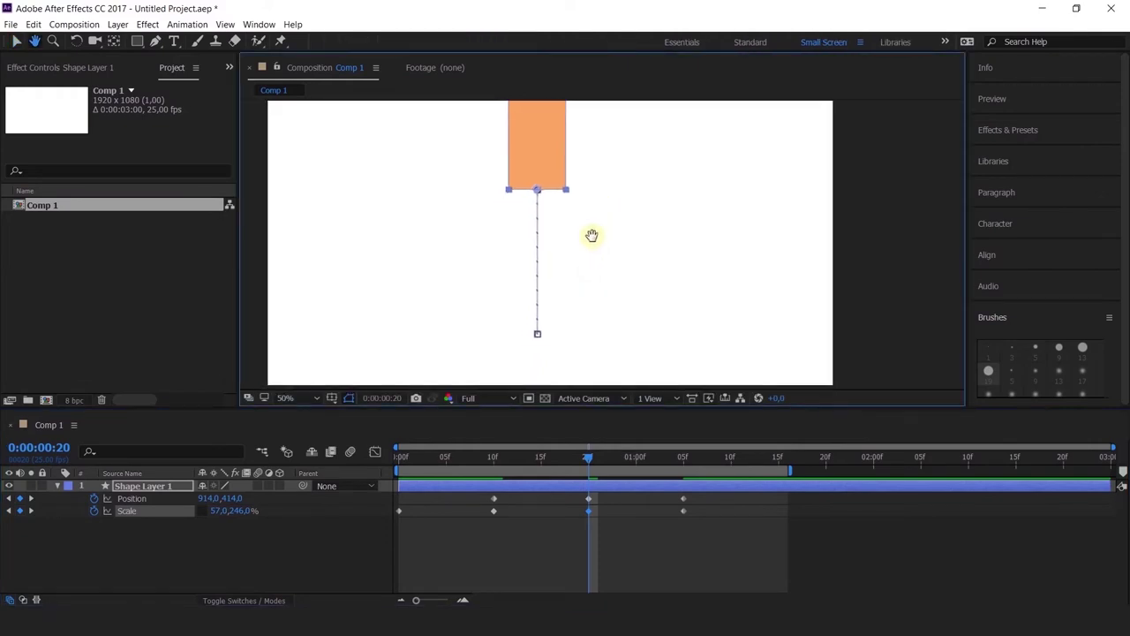
click(419, 458)
key(Home)
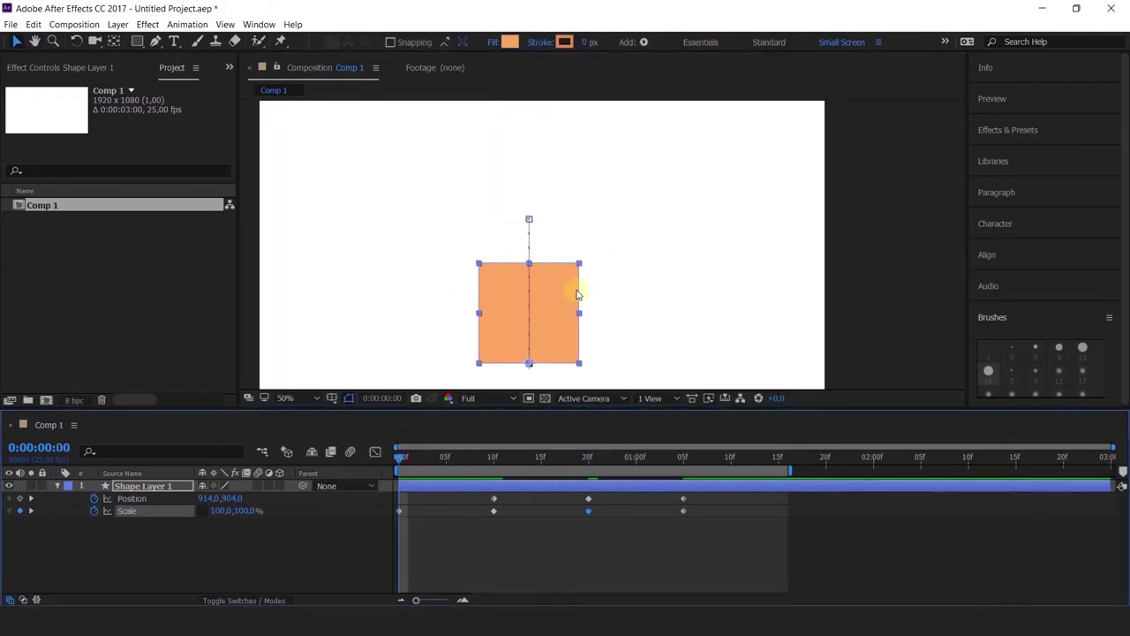
click(589, 457)
scroll(608, 182, down, 1)
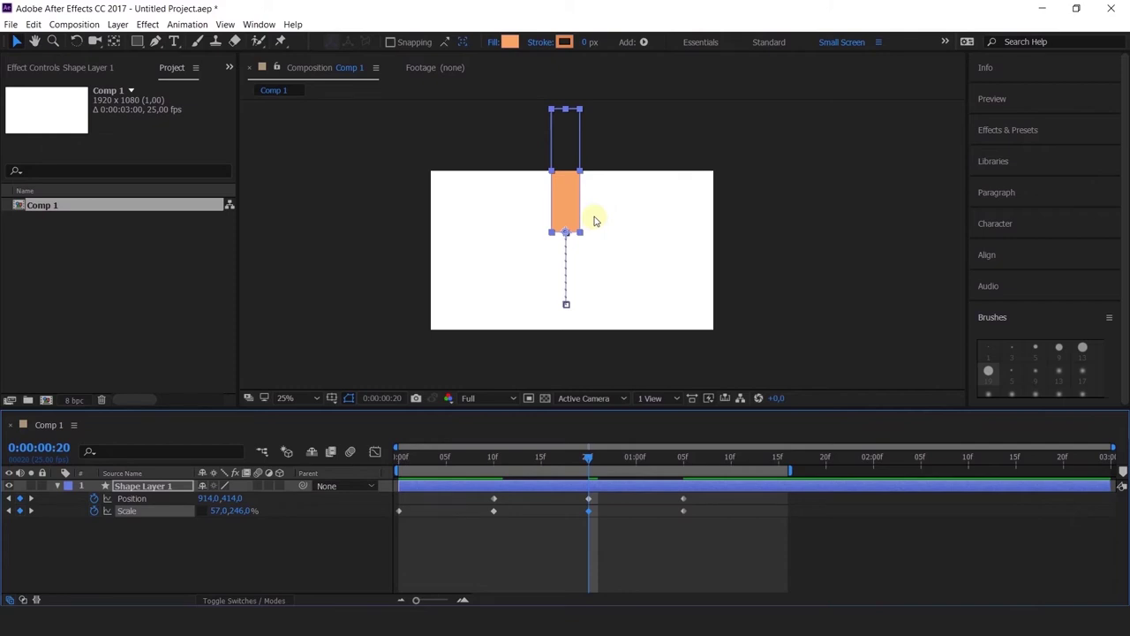
- Scrub the jump from frame 10 to frame 20, and switch to the Staging principle animation
drag(496, 459, 589, 457)
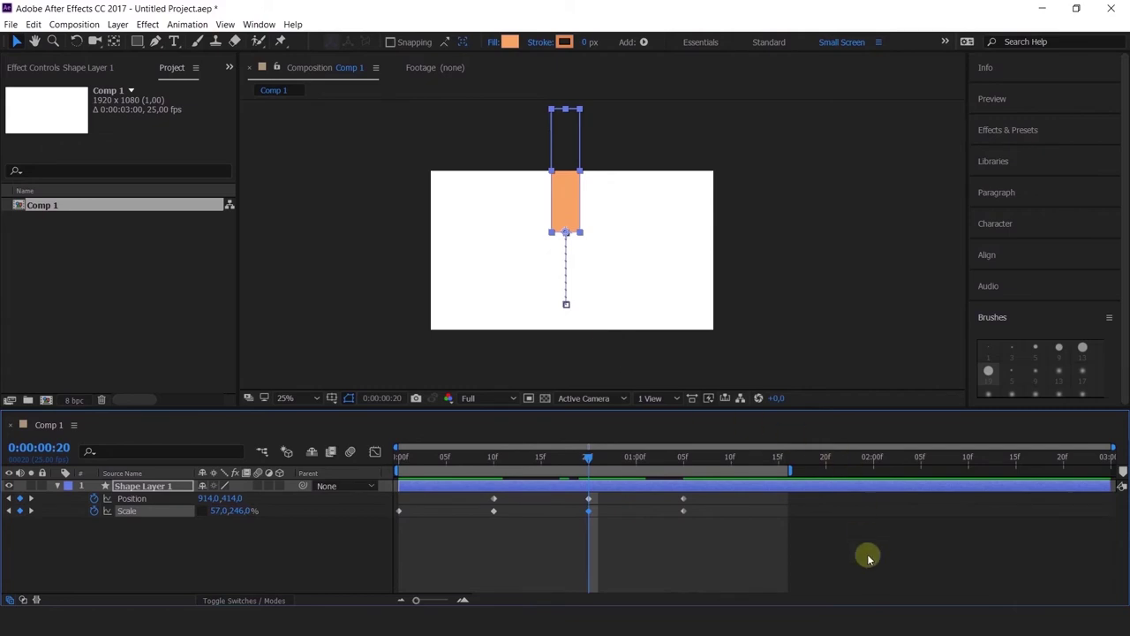
click(910, 604)
click(1113, 316)
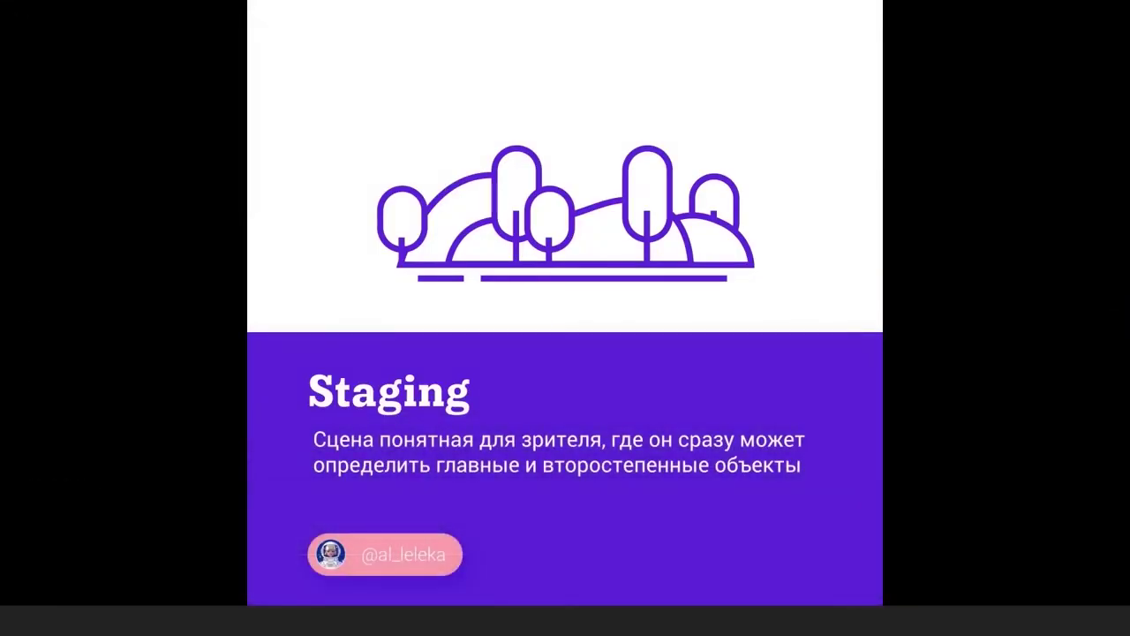
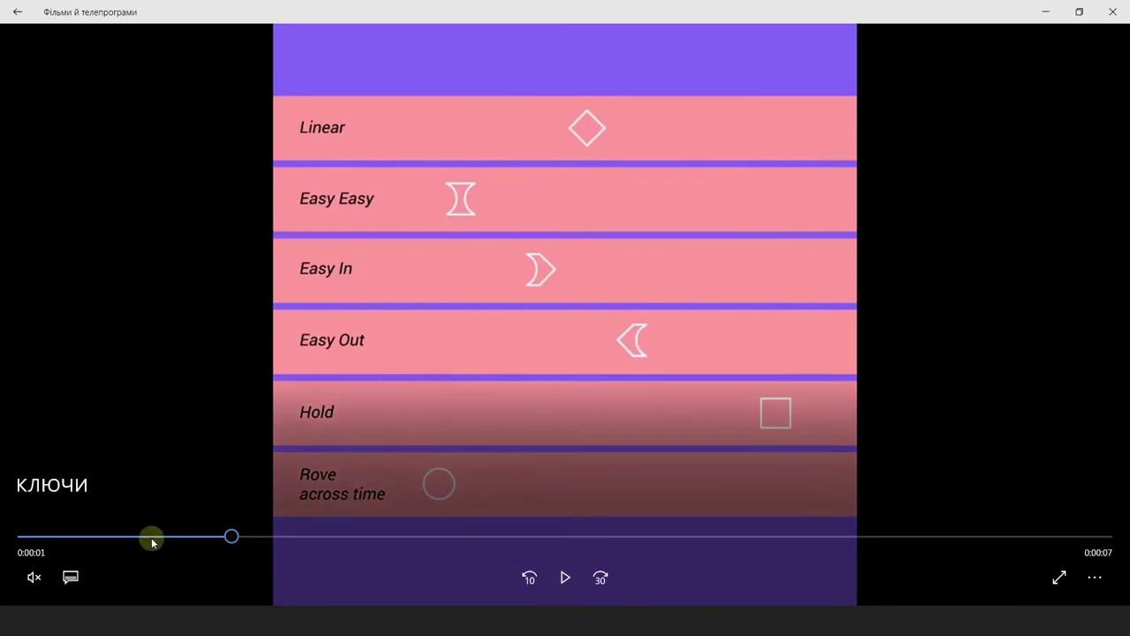
- Replay the КЛЮЧИ video from its beginning to compare the keyframe types from Linear to Rove across time
drag(151, 537, 24, 536)
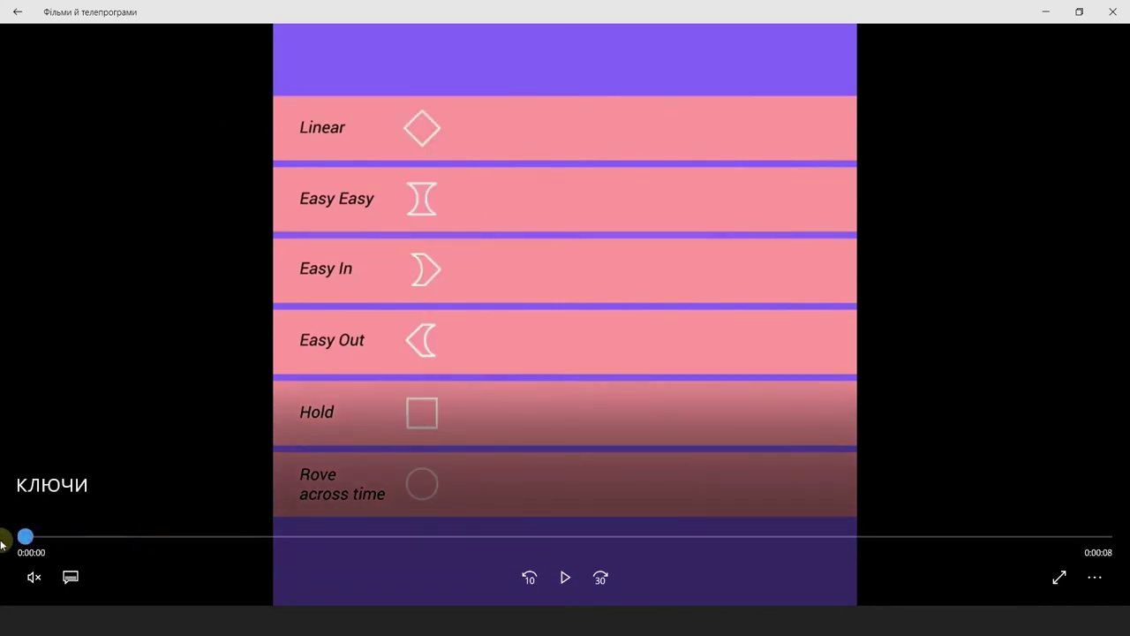
click(565, 581)
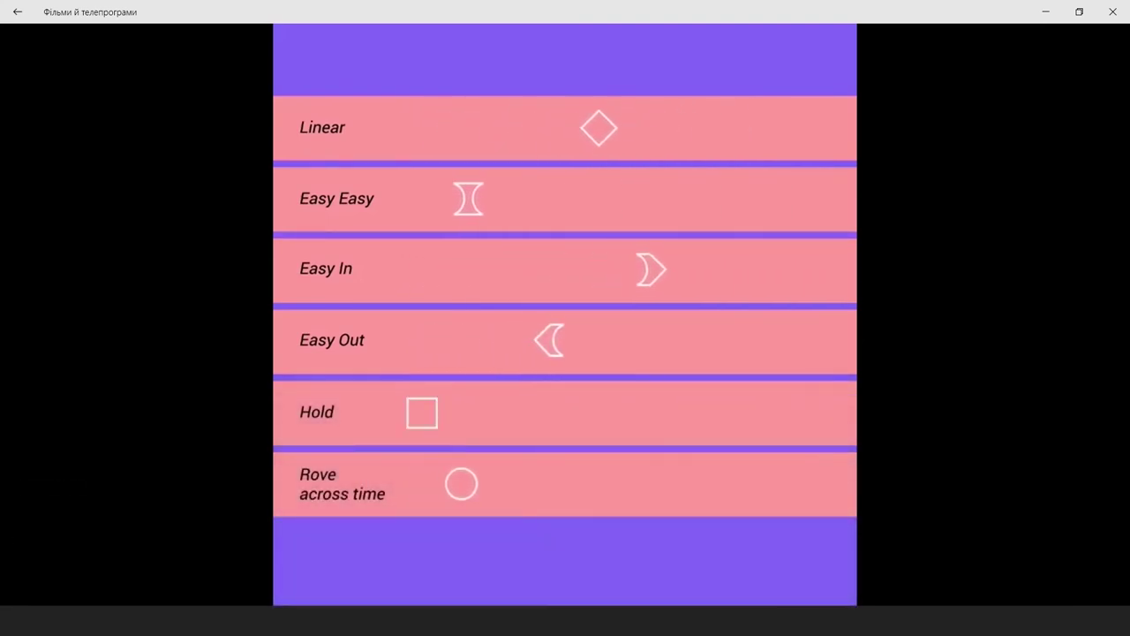
mouse_move(502, 221)
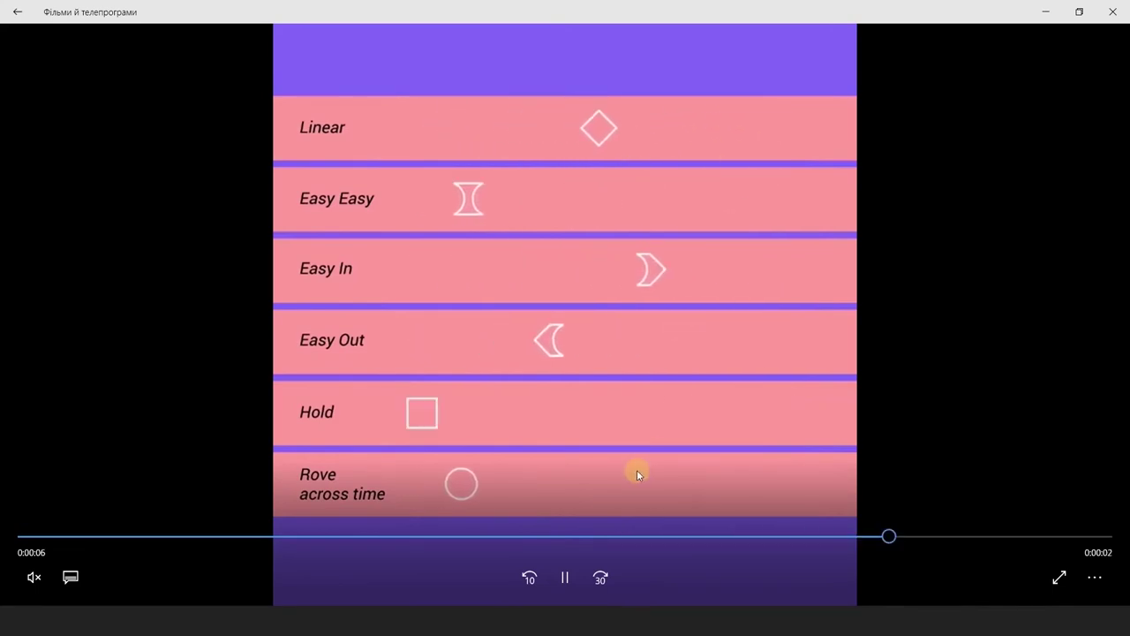
mouse_move(568, 586)
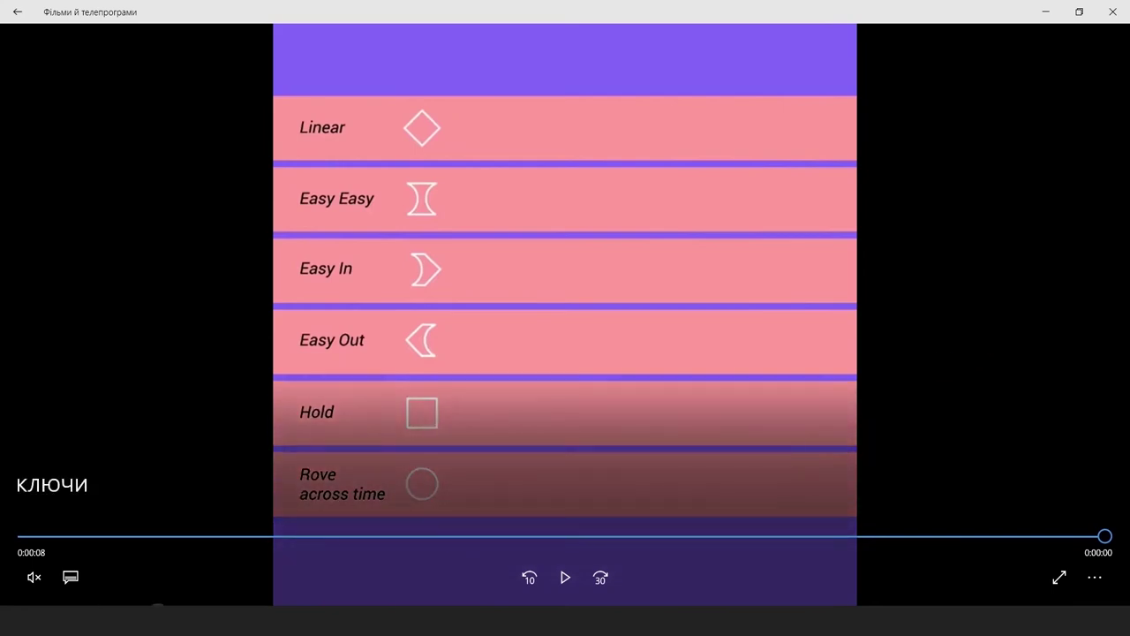
- Switch back to After Effects and remove all Scale keyframes from Shape Layer 1, keeping its scale at 100%
mouse_move(145, 591)
click(150, 565)
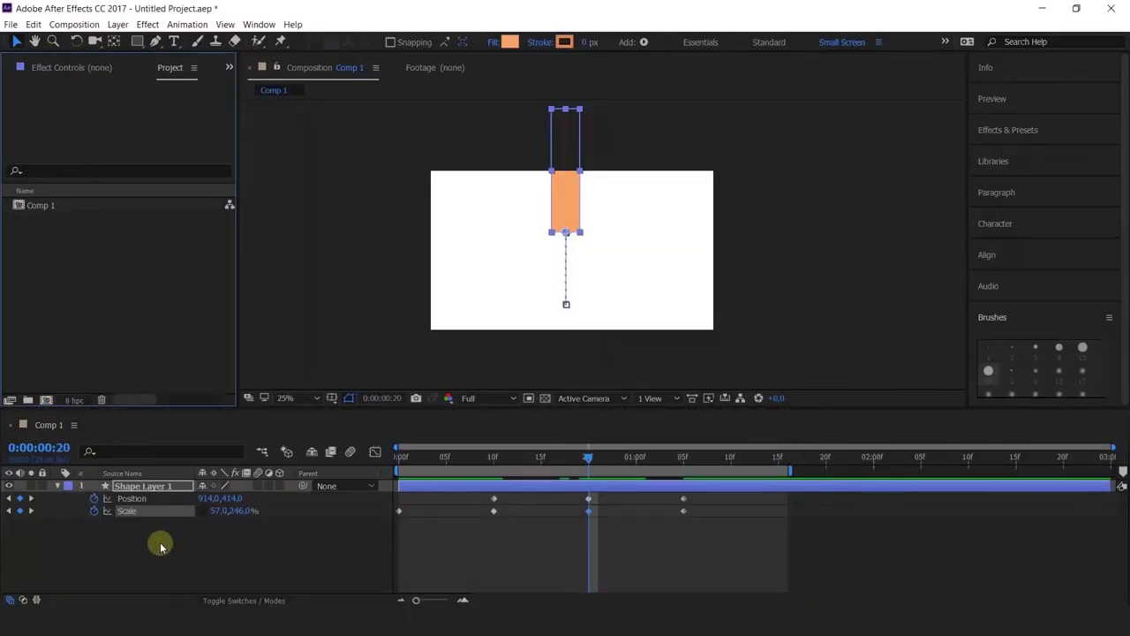
click(295, 487)
key(Home)
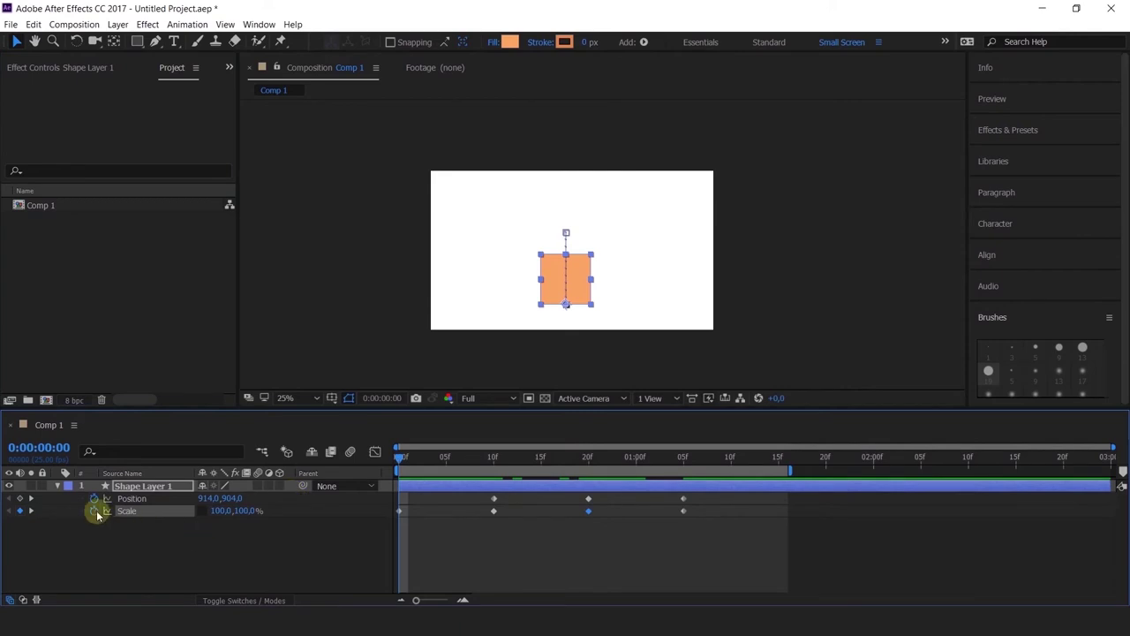
click(94, 510)
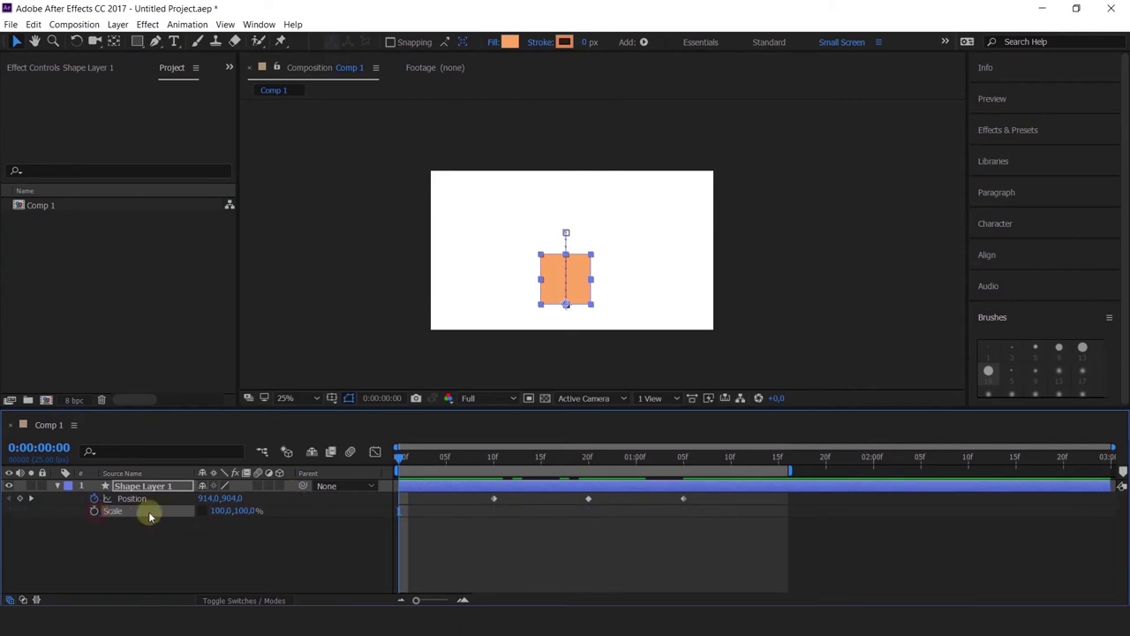
- Add a Position keyframe for the square at 0:00:00:00 and preview the jump
click(20, 498)
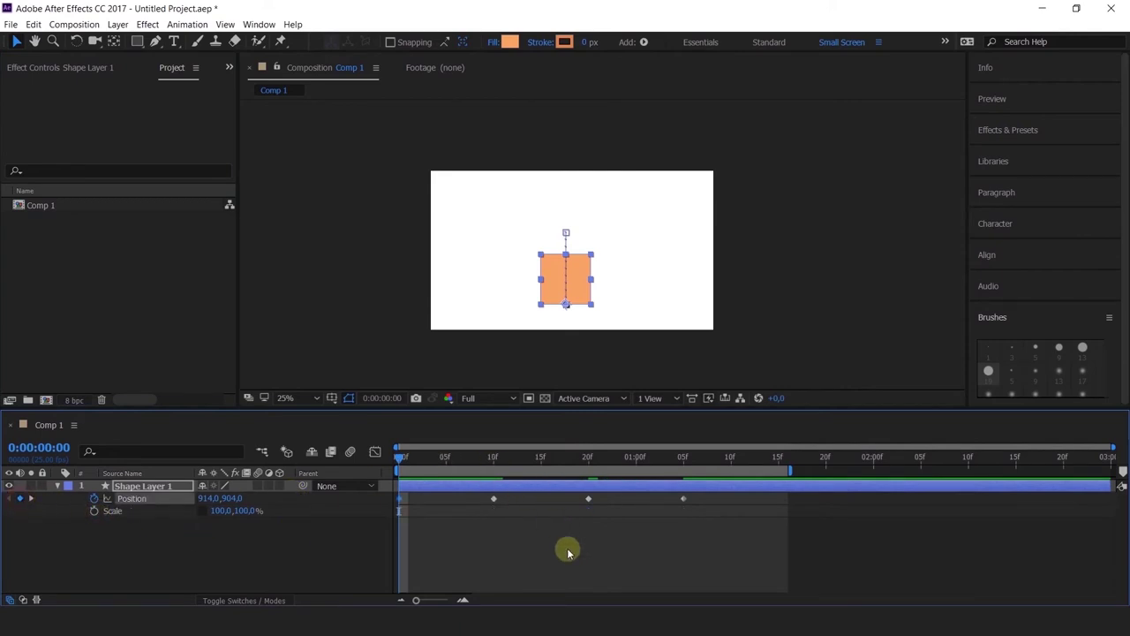
key(space)
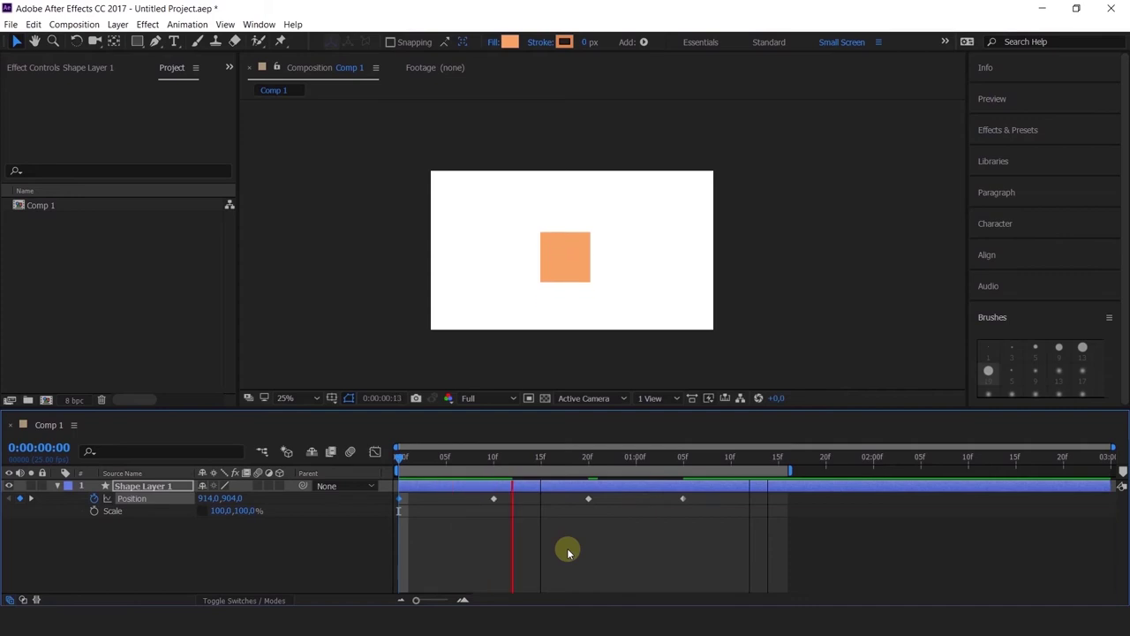
click(457, 457)
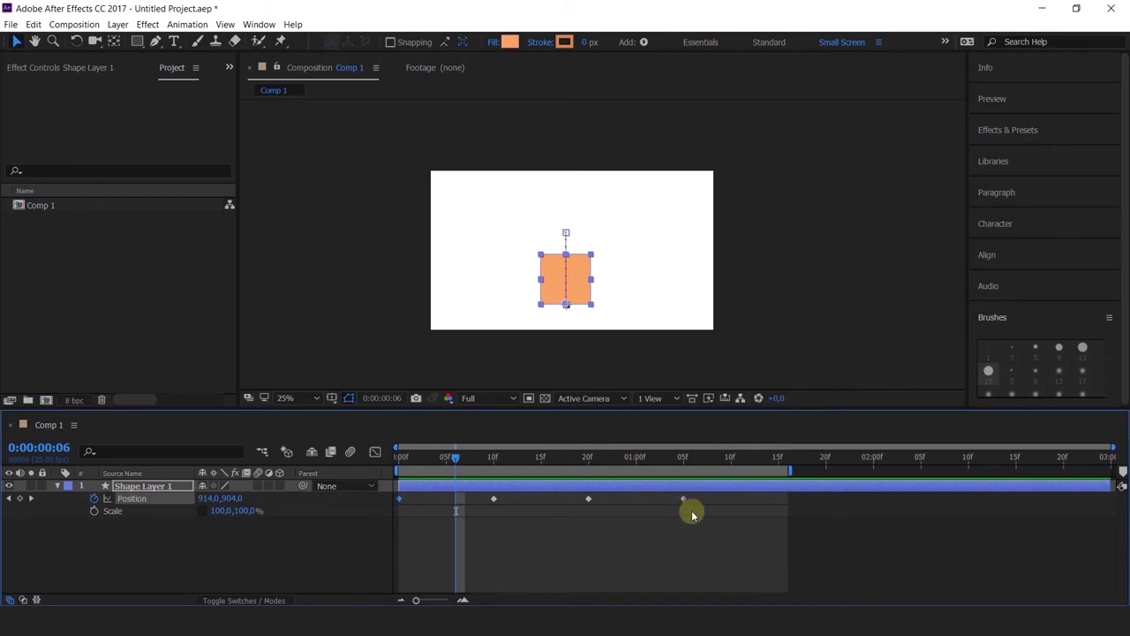
- Select all four Position keyframes and replay the jump from 0:00:00:00
drag(711, 521, 430, 502)
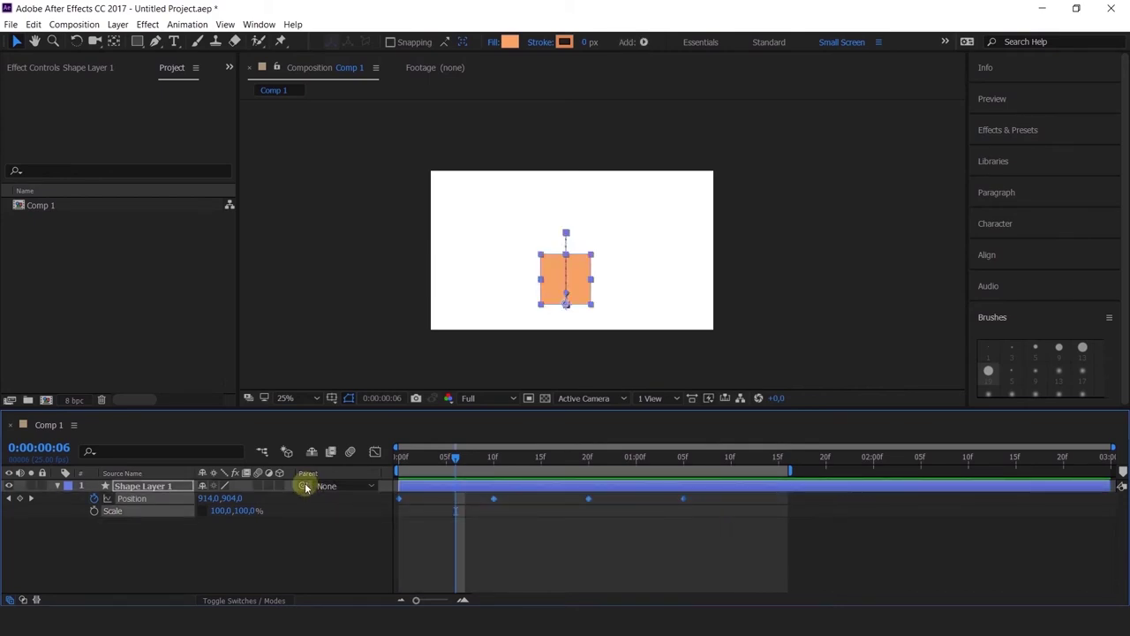
drag(413, 457, 343, 465)
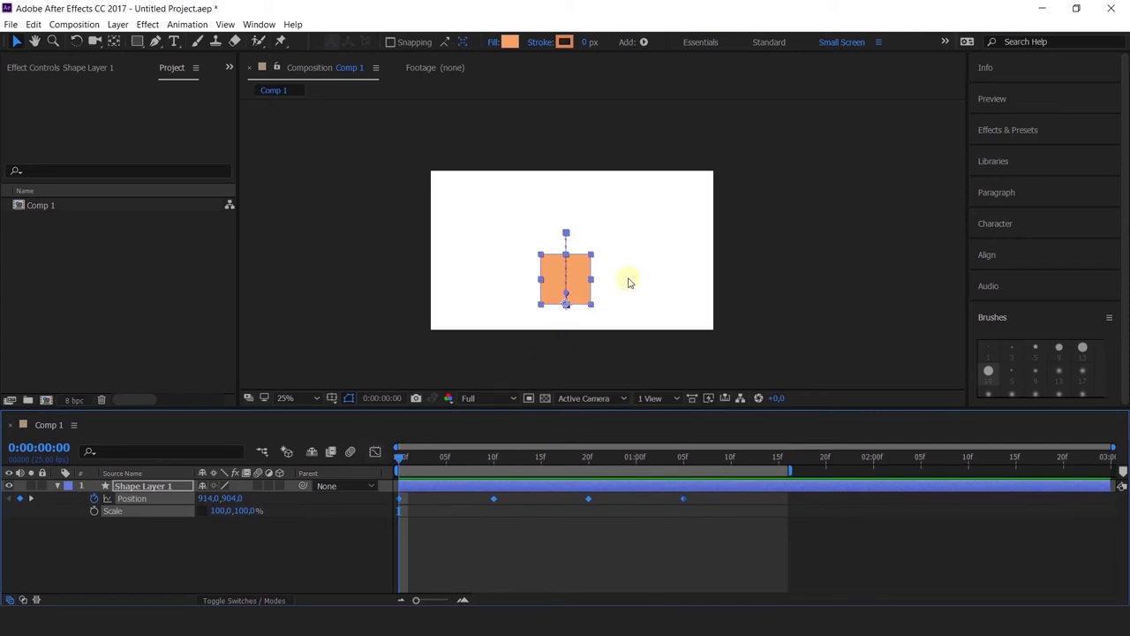
key(space)
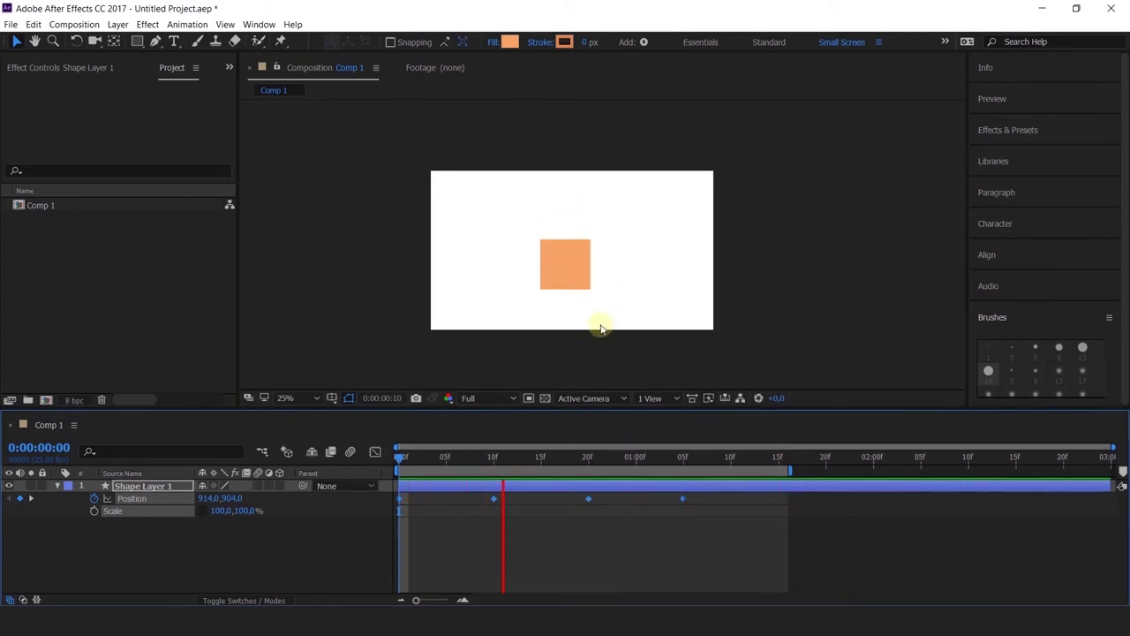
click(475, 456)
- Examine the spacing of the frame dots along the square's motion path from the ground to the peak
scroll(590, 296, up, 1)
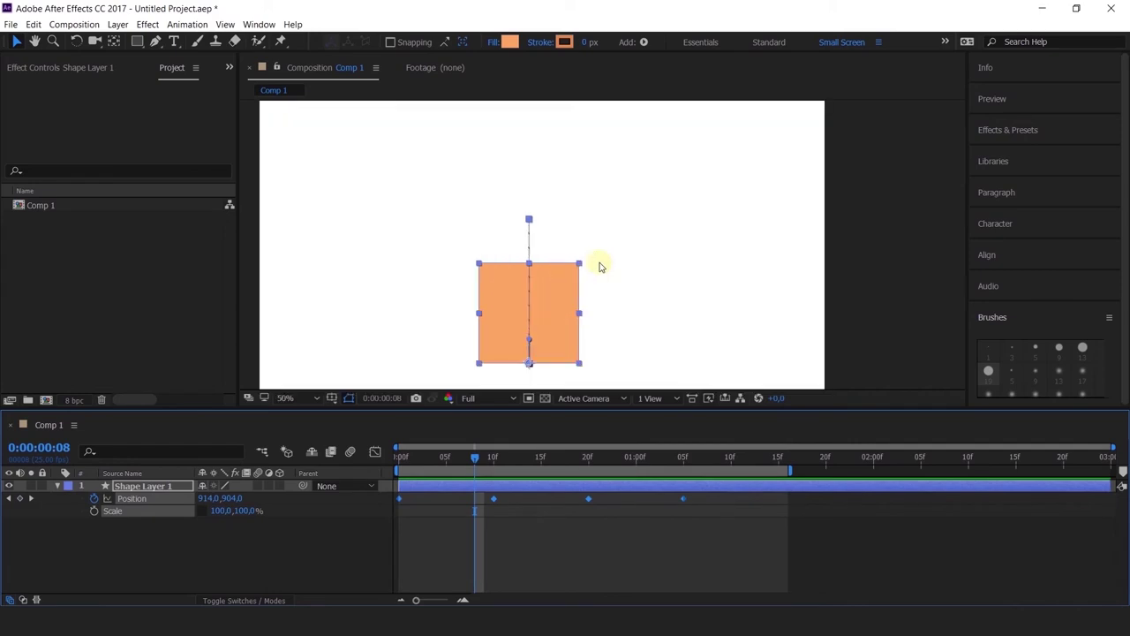
key(h)
key(v)
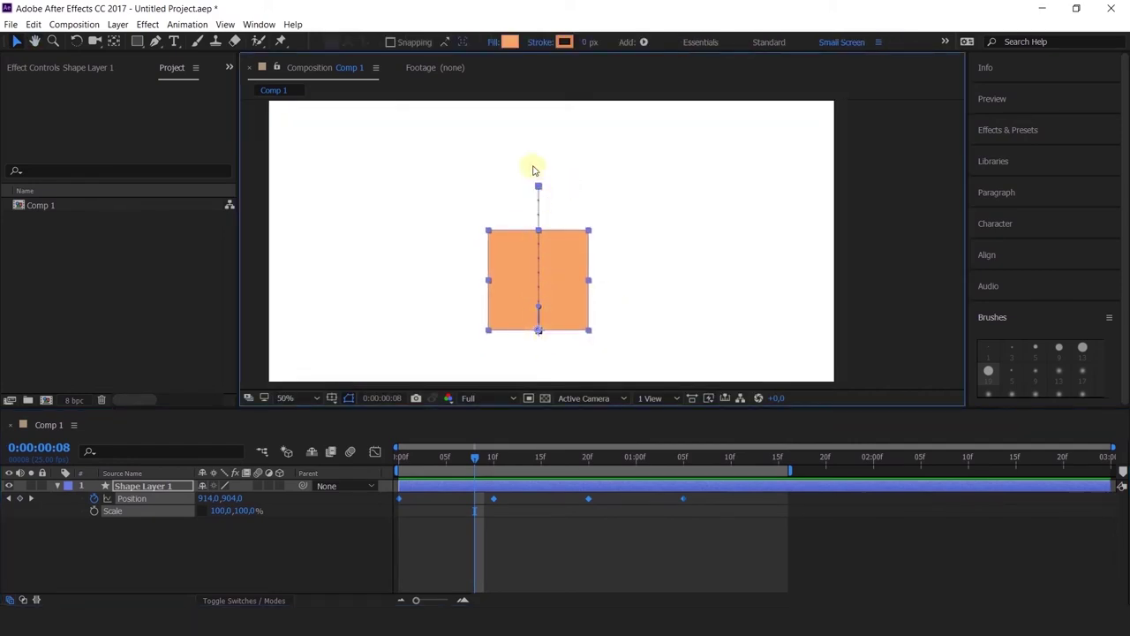
scroll(540, 205, up, 1)
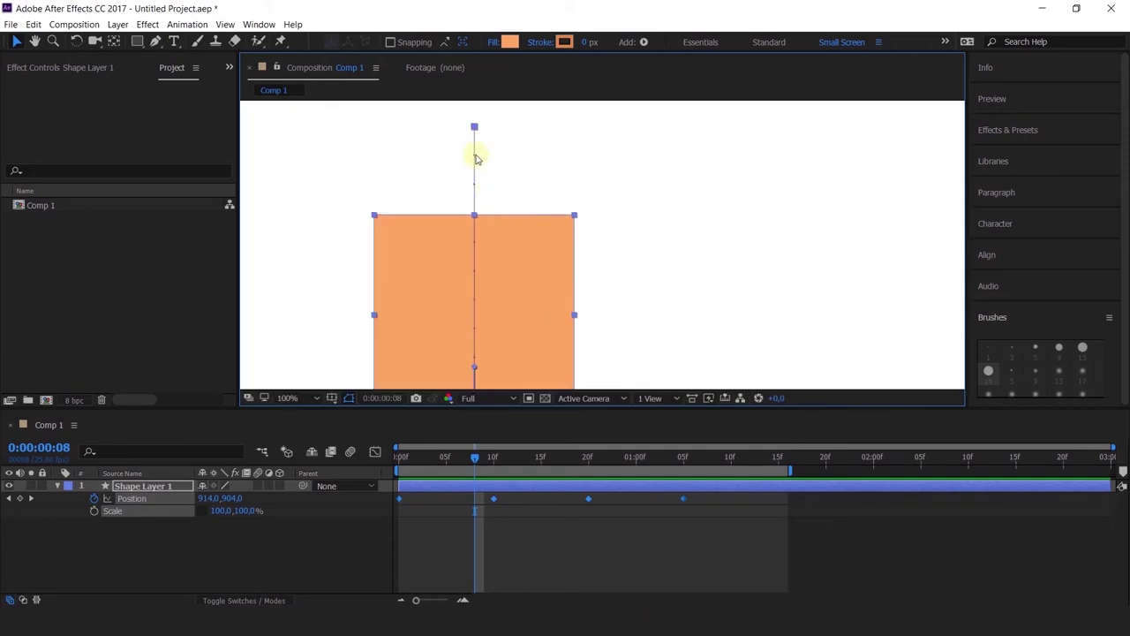
mouse_move(415, 468)
mouse_down()
mouse_move(398, 461)
mouse_move(429, 478)
mouse_up()
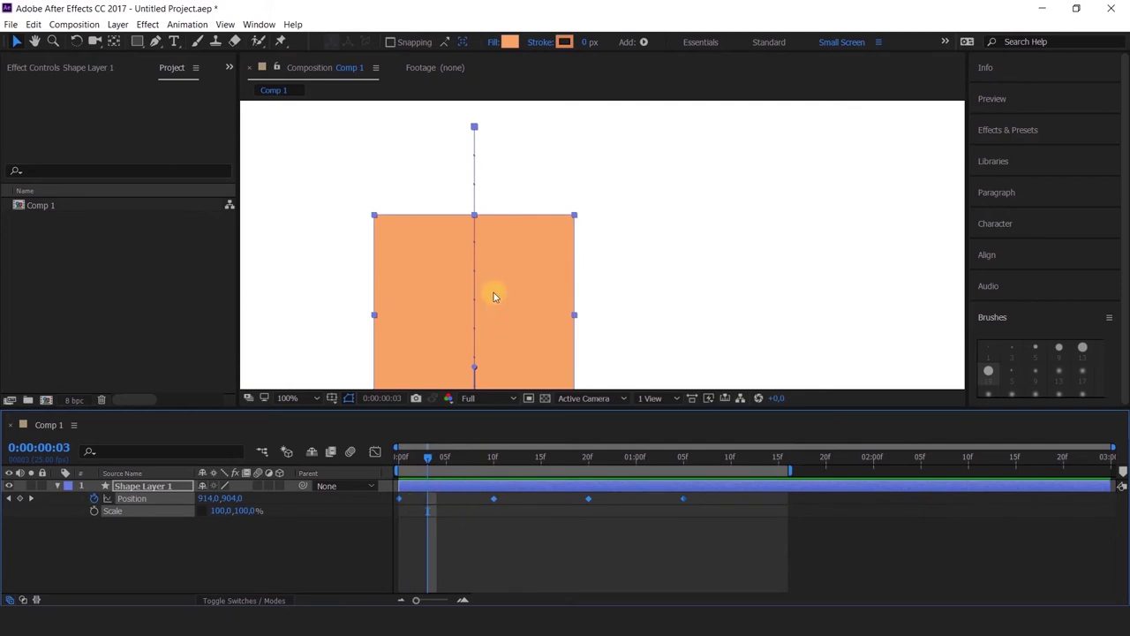
scroll(537, 291, down, 3)
key(period)
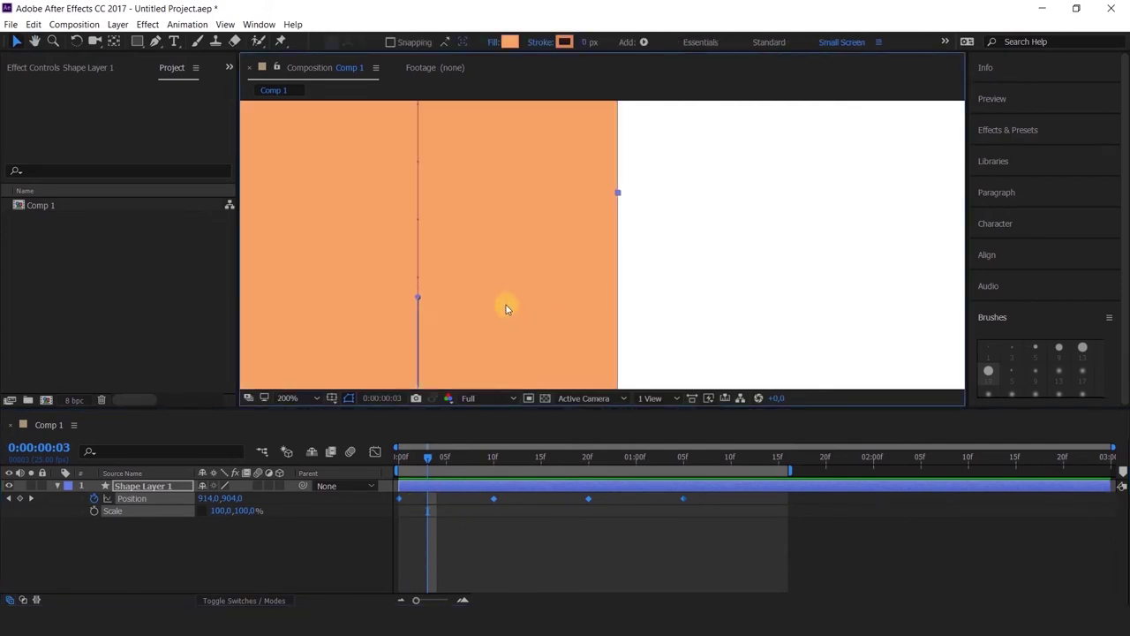
drag(472, 280, 507, 310)
drag(465, 162, 492, 240)
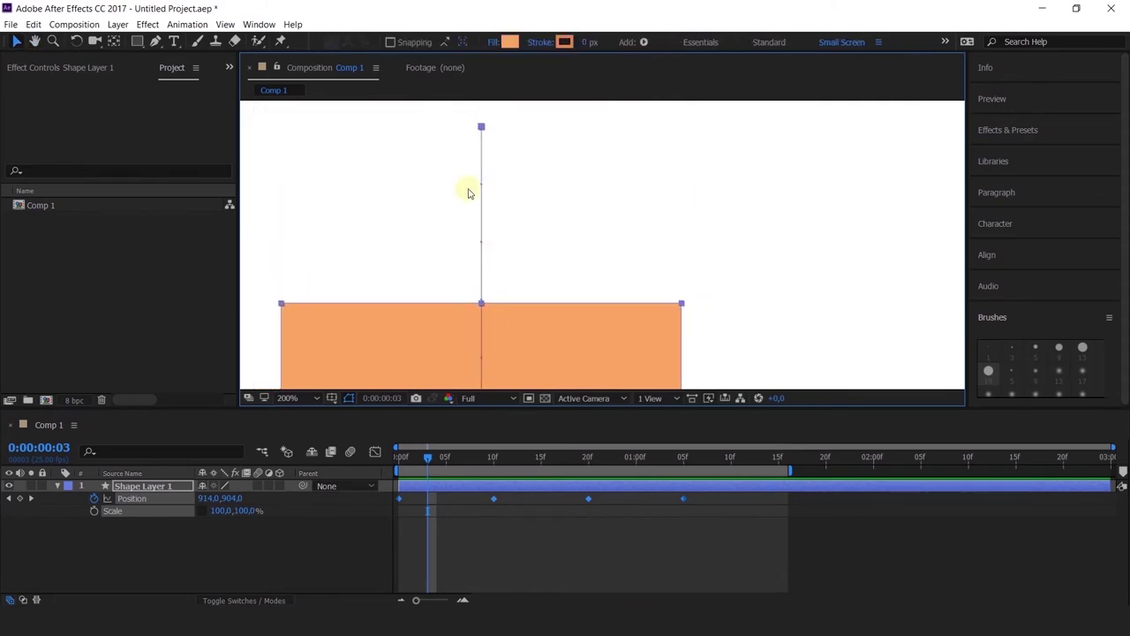
click(418, 455)
key(Home)
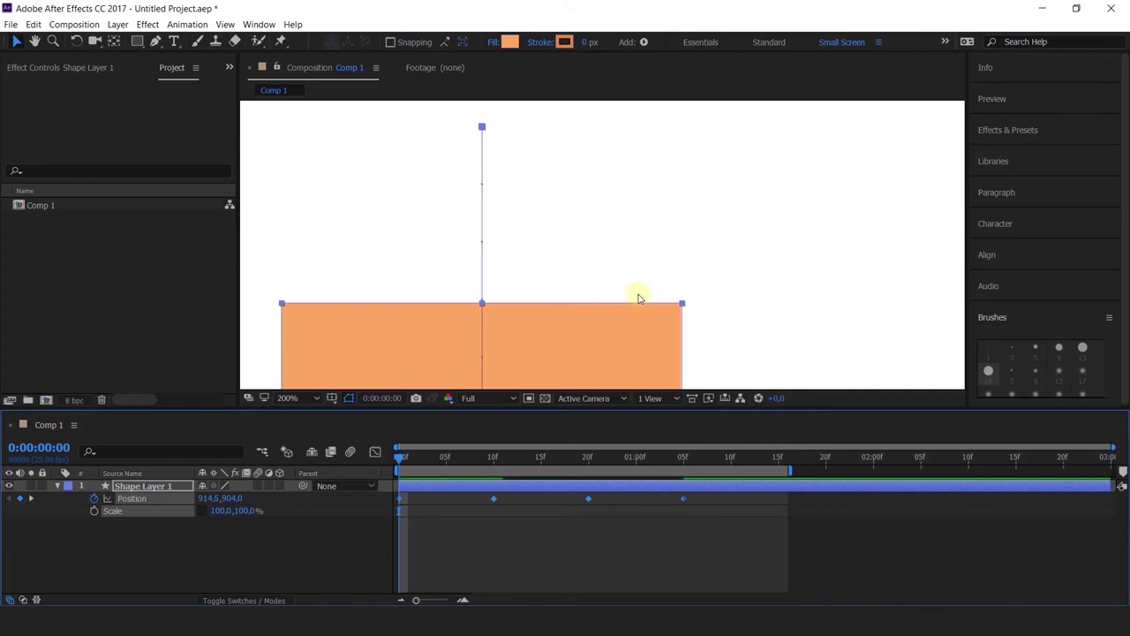
key(comma)
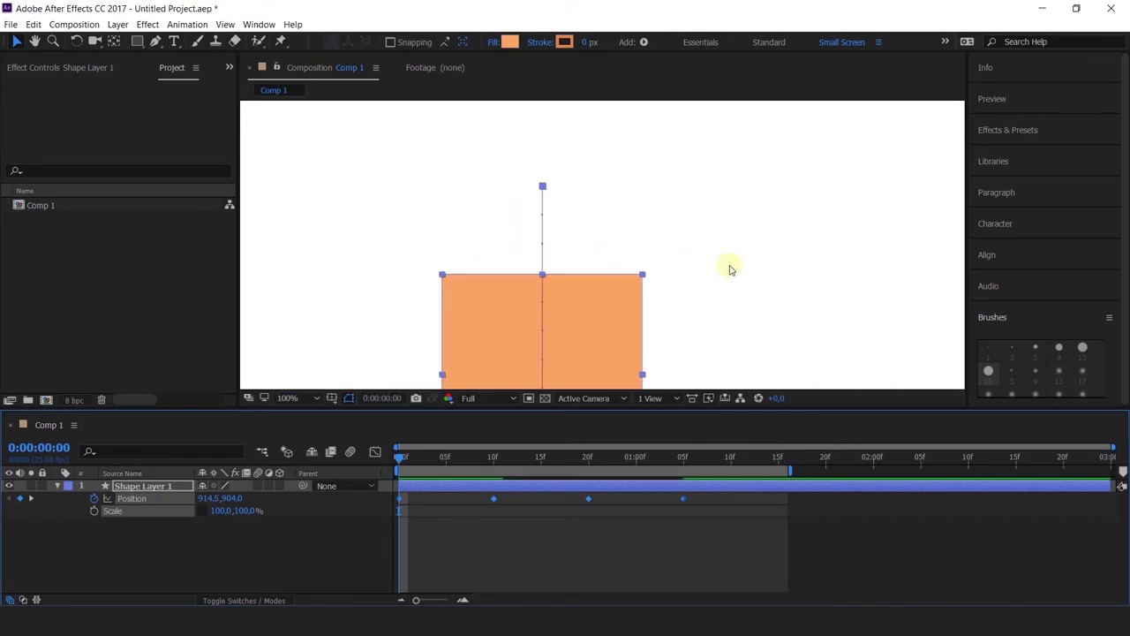
drag(598, 321, 569, 257)
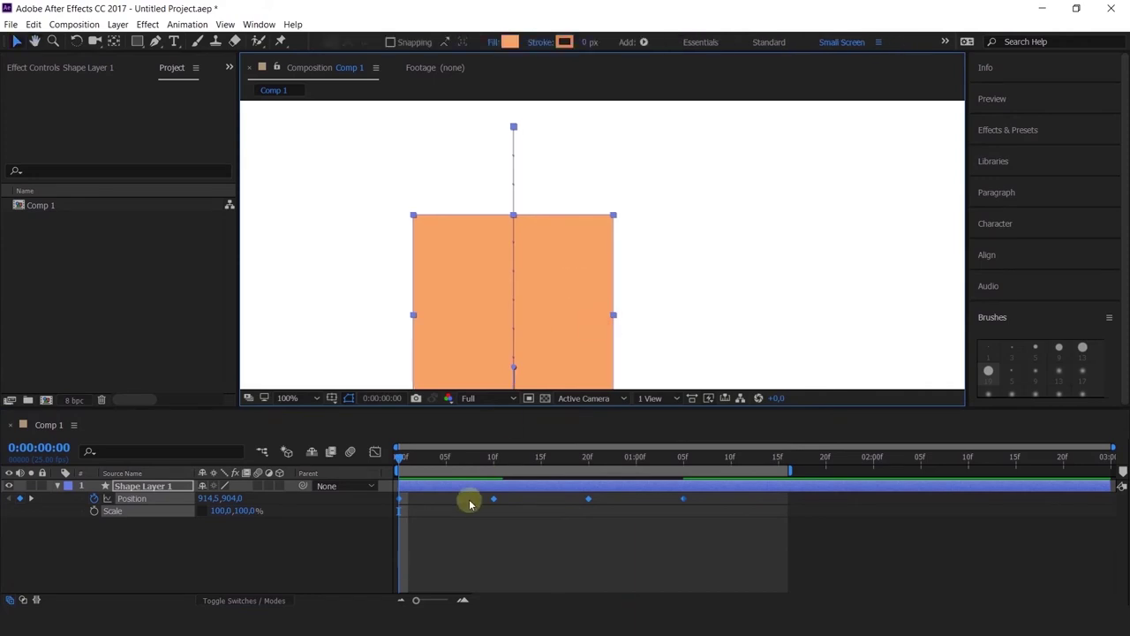
- Preview the linear jump with the whole composition in view, and return to 0:00:00:00
key(space)
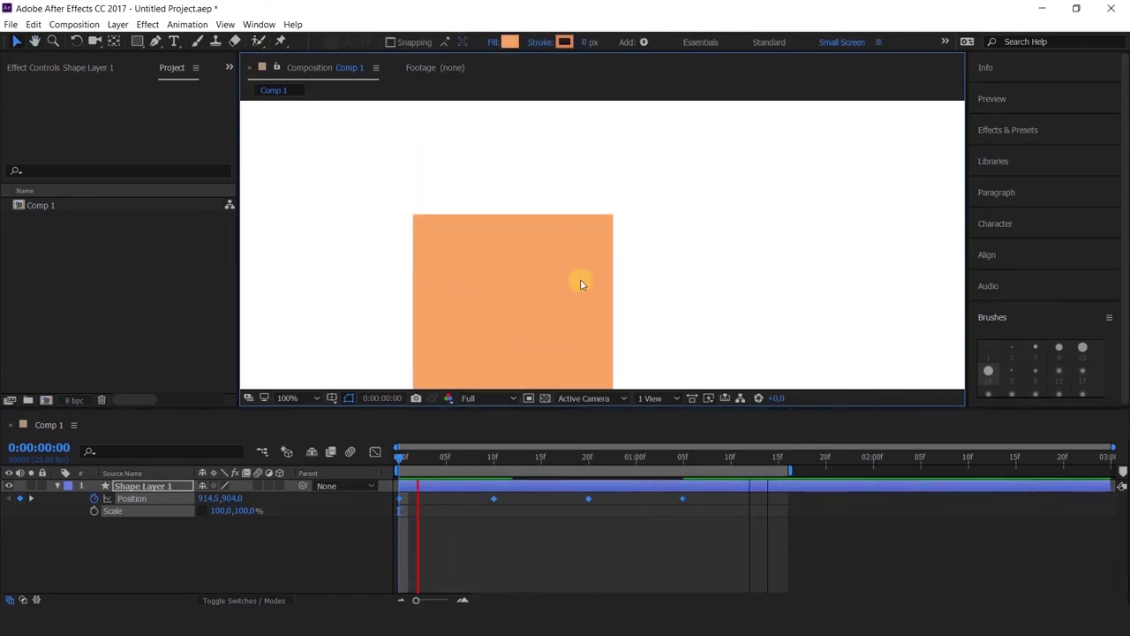
scroll(581, 284, down, 2)
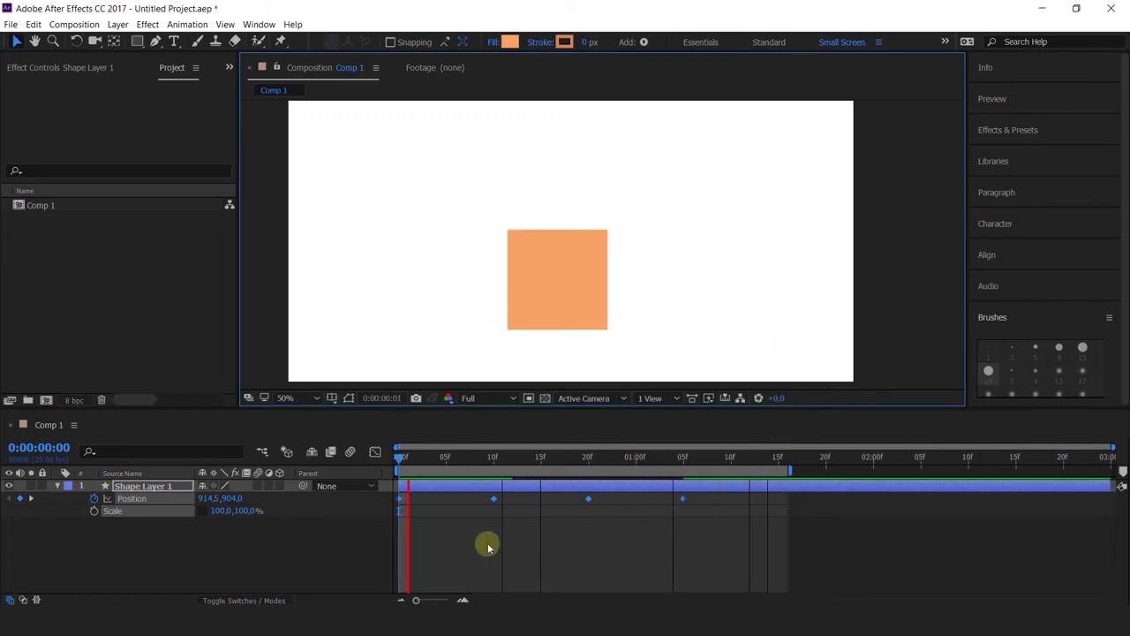
drag(477, 455, 377, 481)
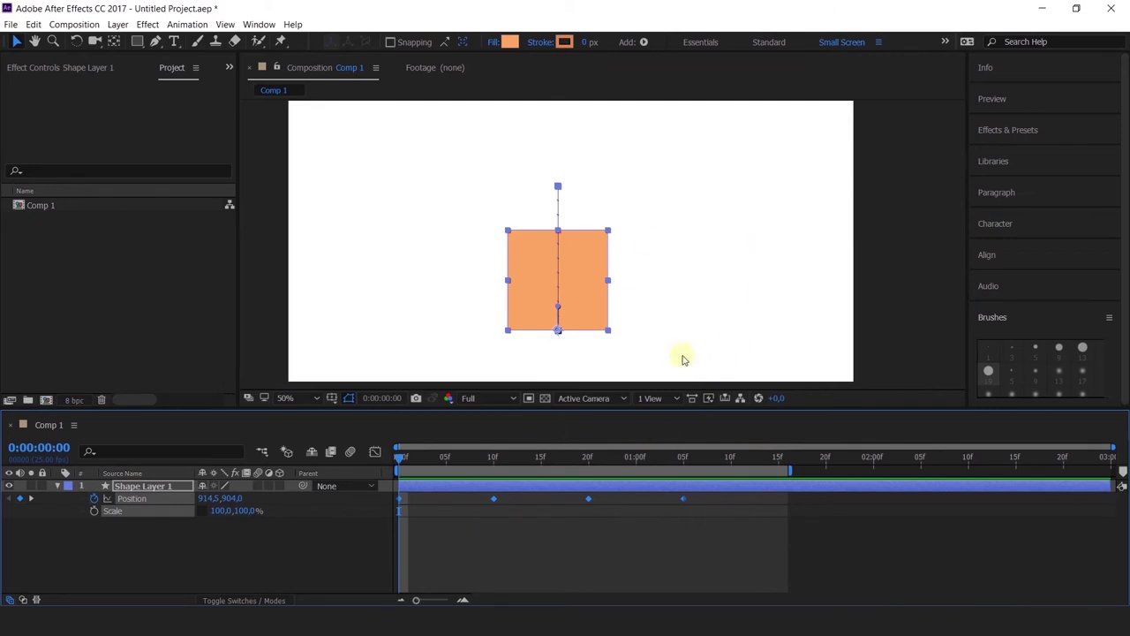
- Inspect the square's Position keyframes at frames 10 and 20, ending with the frame 20 keyframe selected
click(726, 538)
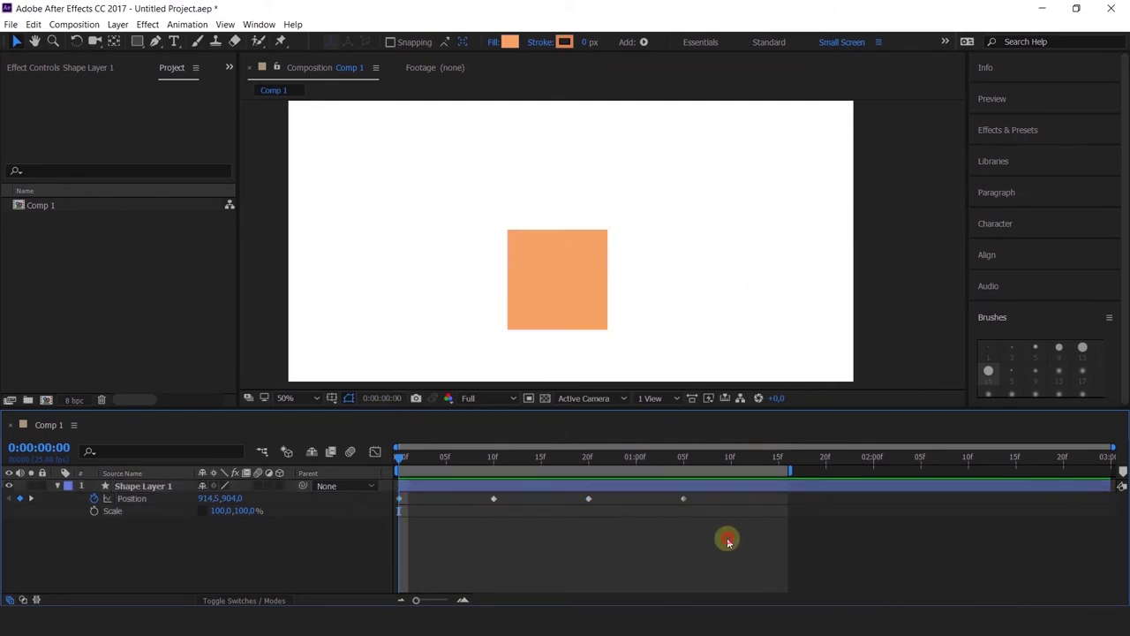
drag(401, 457, 492, 483)
click(454, 484)
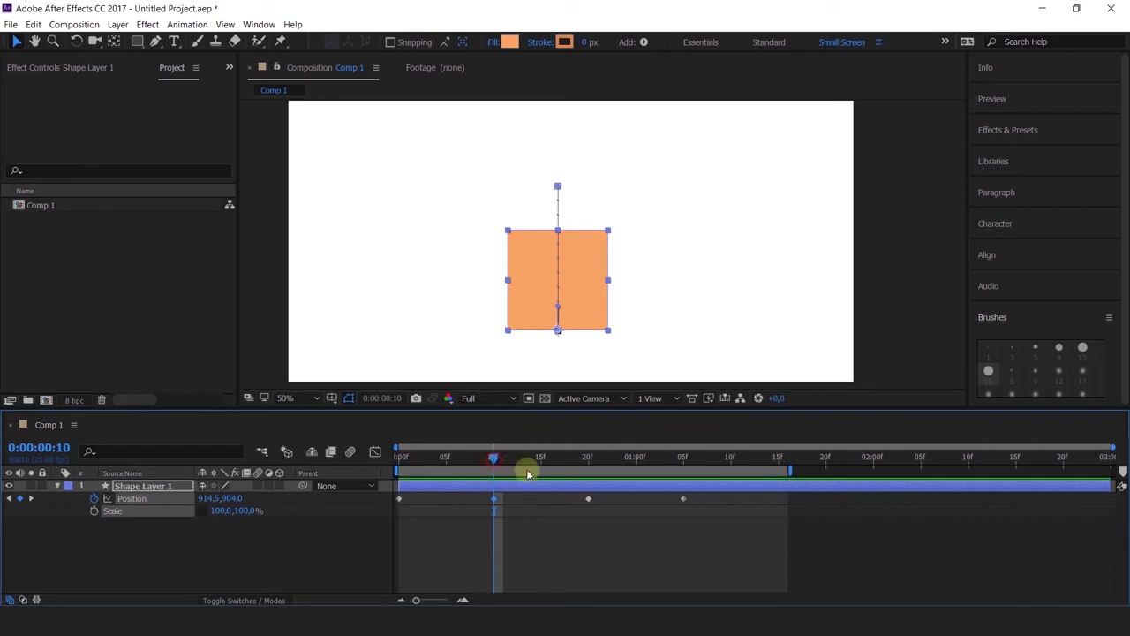
drag(528, 459, 588, 500)
click(588, 499)
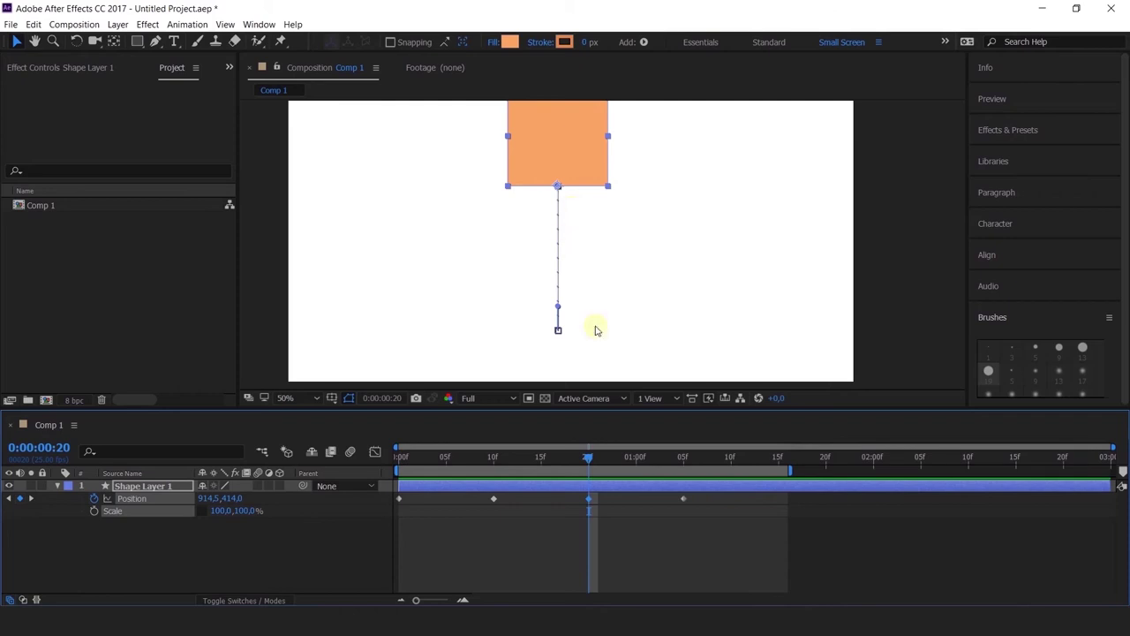
- Show the Position graph in the Graph Editor and apply Easy Ease to the keyframe at frame 20
click(374, 454)
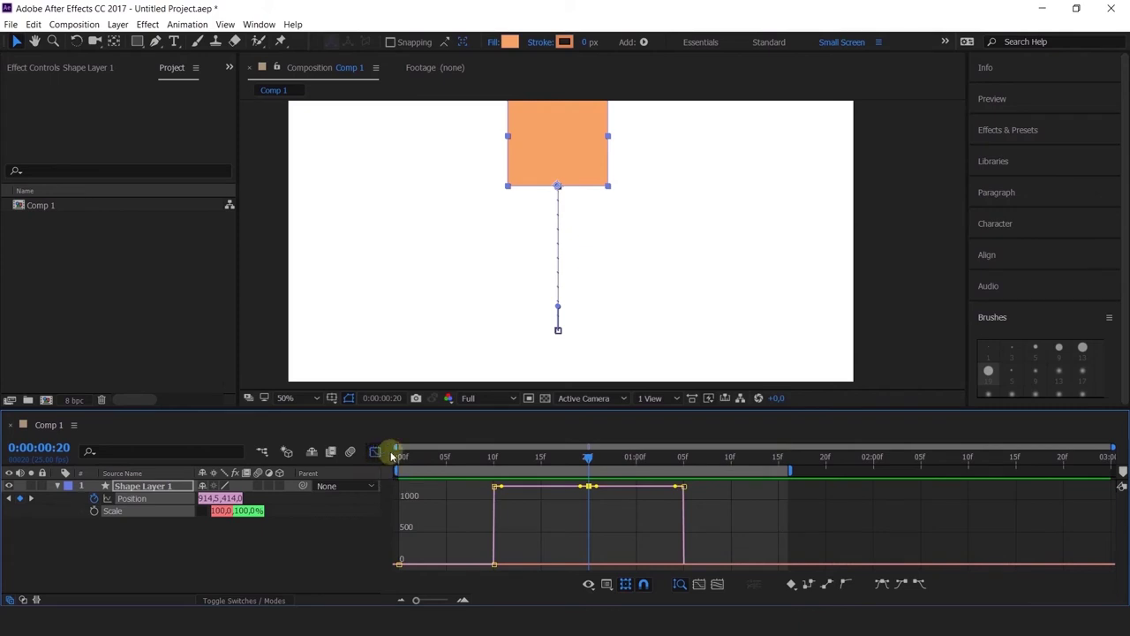
click(881, 584)
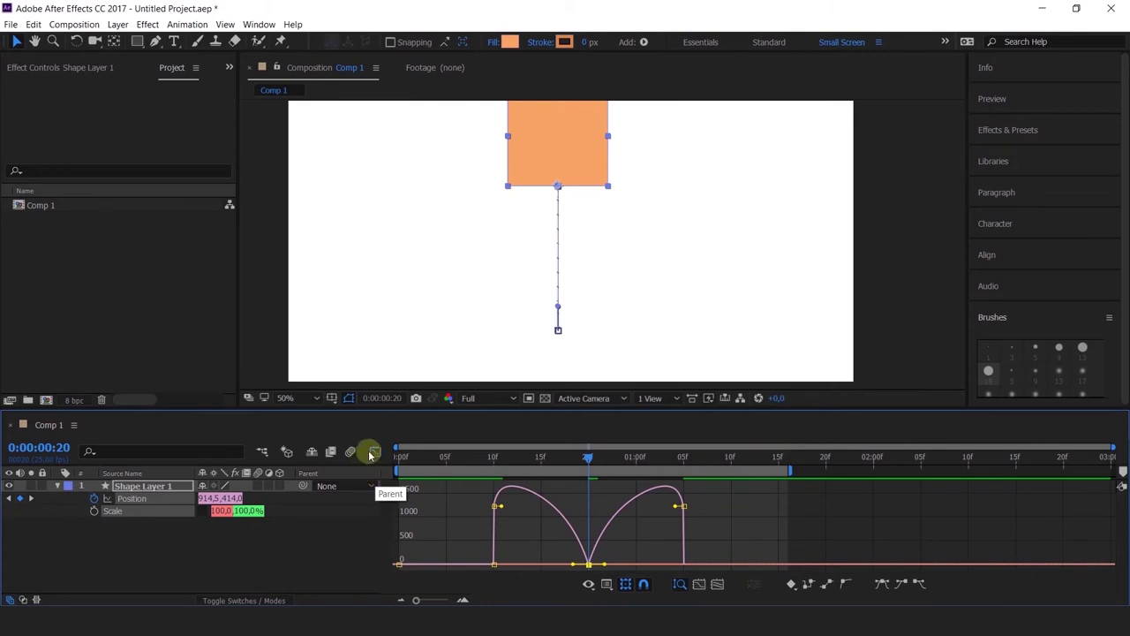
key(ctrl+z)
drag(633, 517, 570, 486)
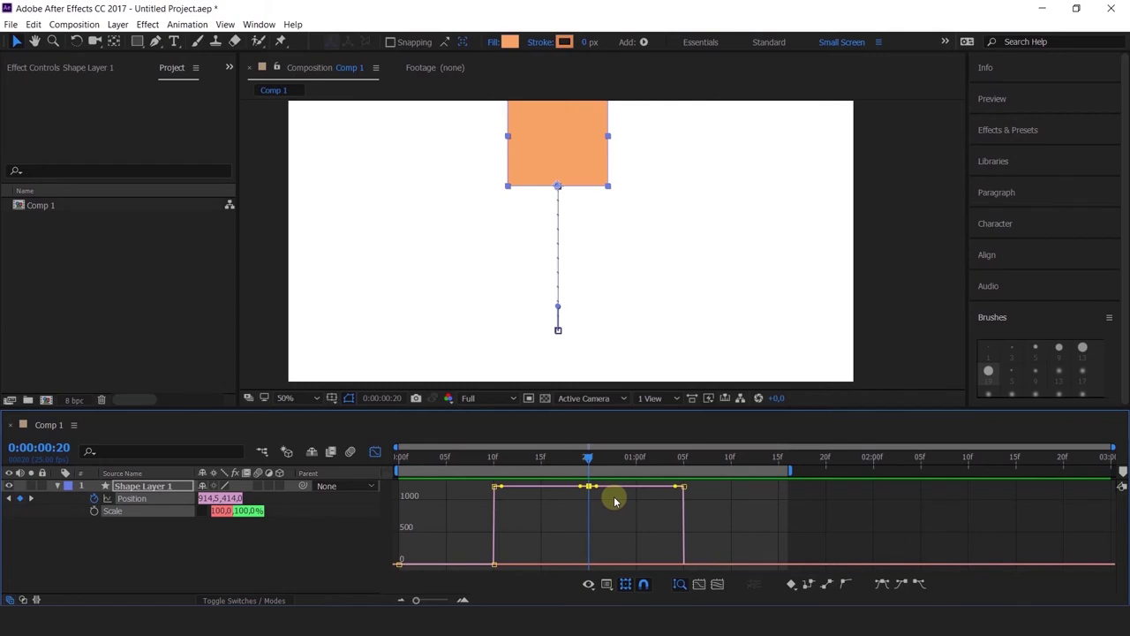
key(F9)
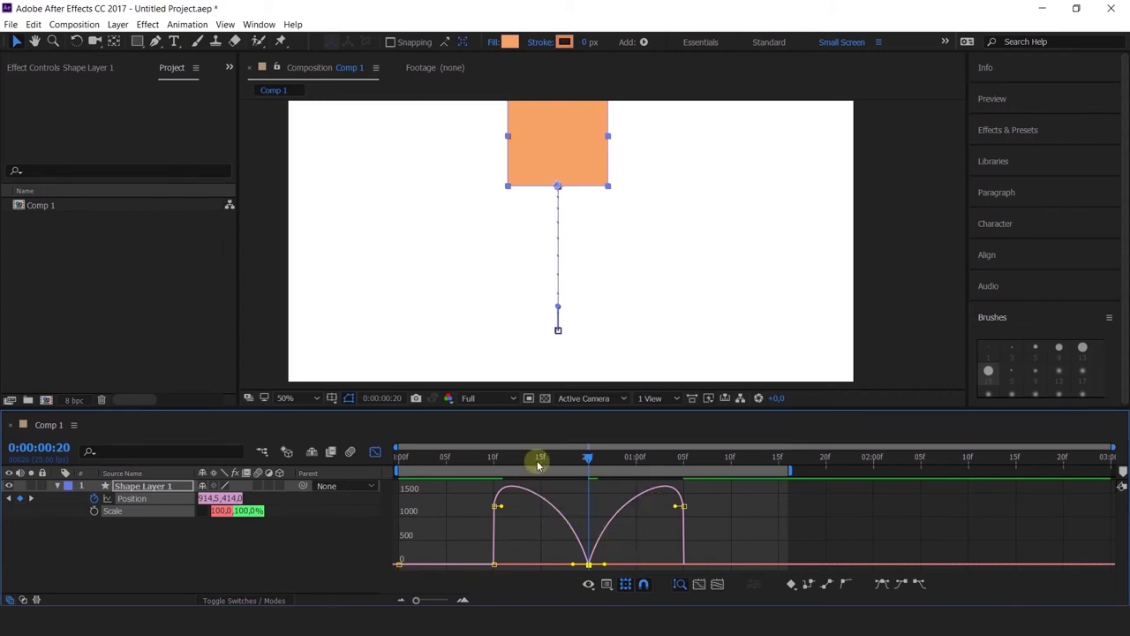
- Compare the frame 20 Position keyframe without and with Easy Ease, reapply it, and inspect the motion path spacing between frames 12 and 18
key(ctrl+z)
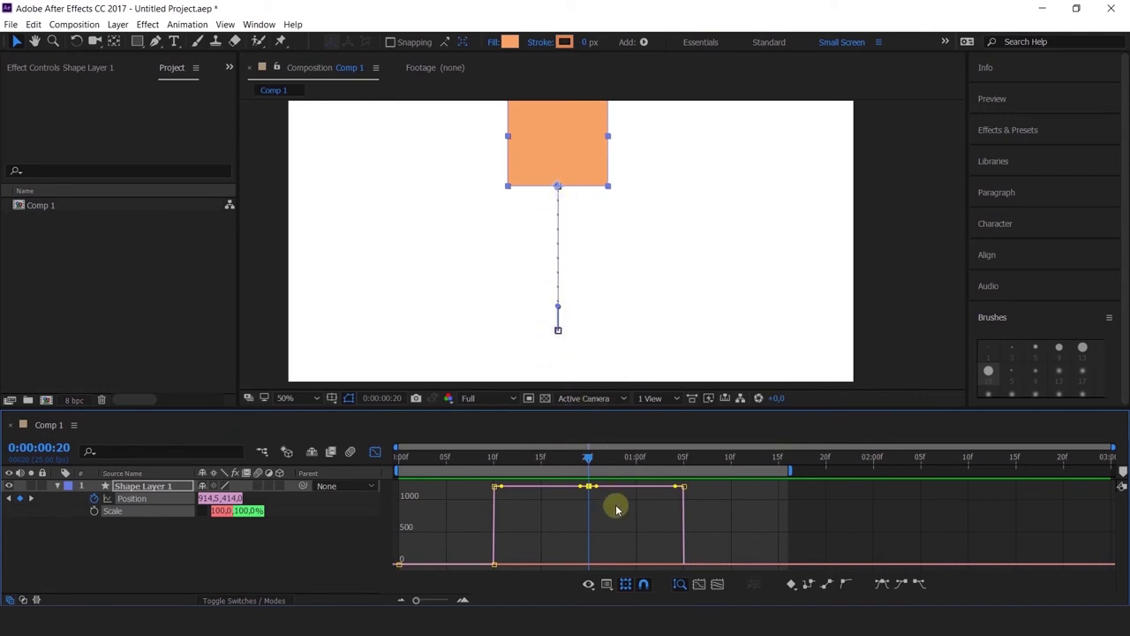
key(F9)
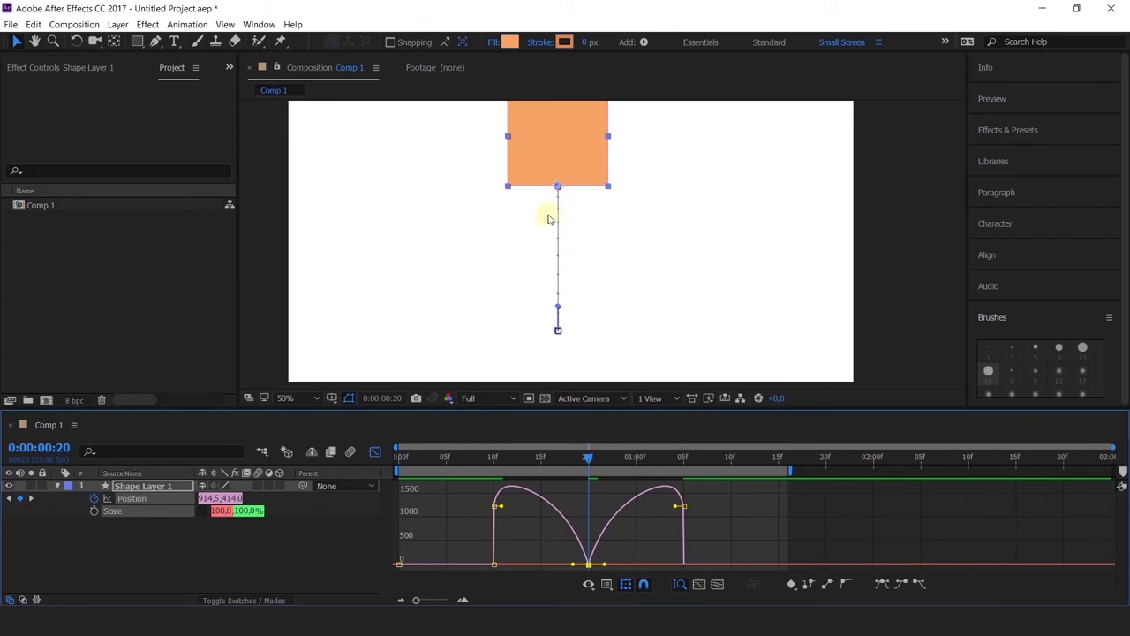
scroll(561, 205, up, 2)
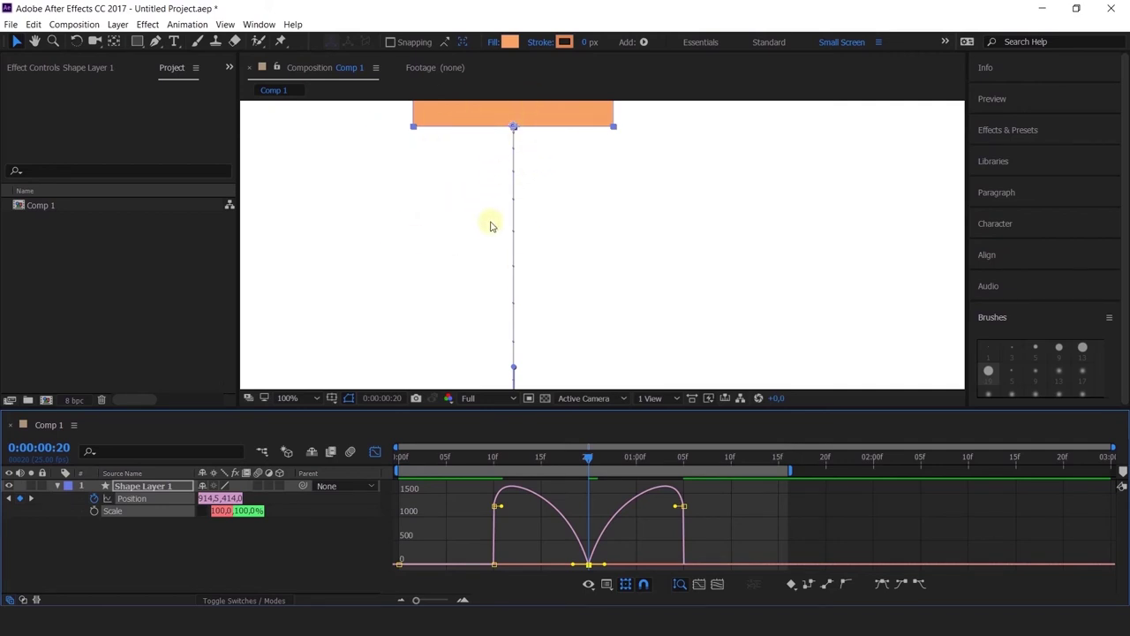
drag(555, 455, 589, 480)
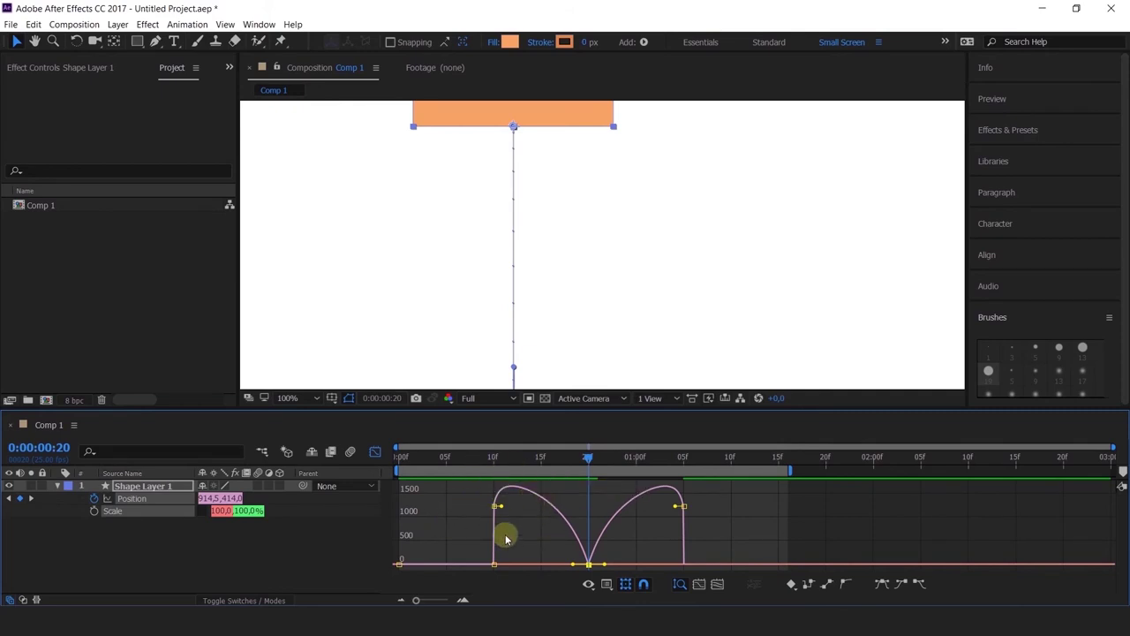
click(503, 463)
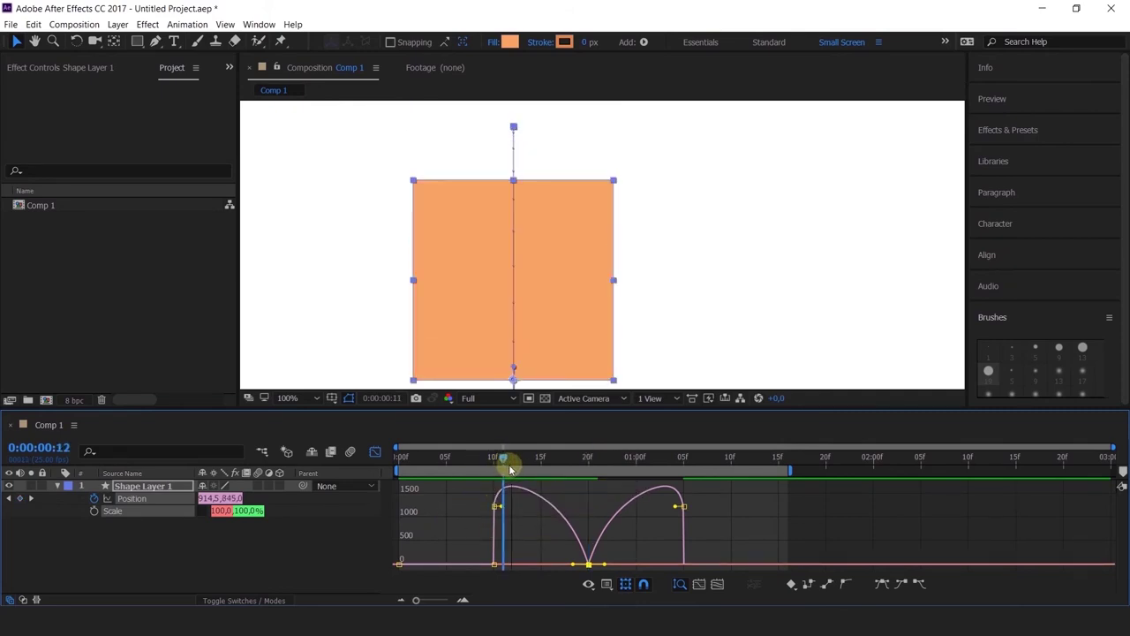
drag(509, 470, 568, 521)
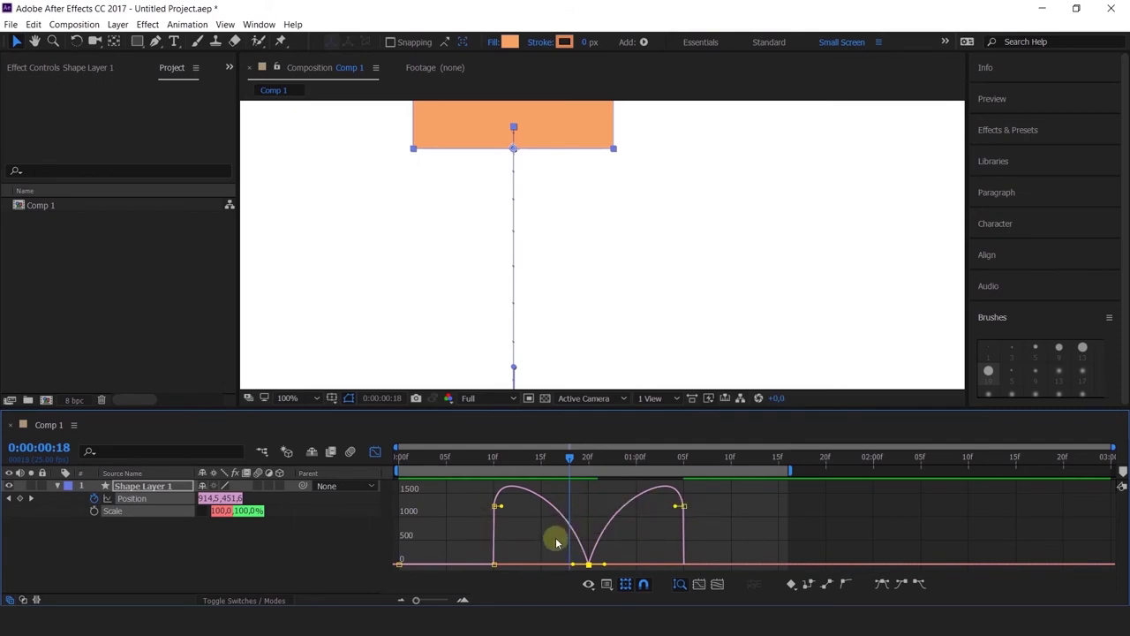
- Start the work area at frame 10 and preview the eased jump, stopping at frame 12
click(493, 461)
key(space)
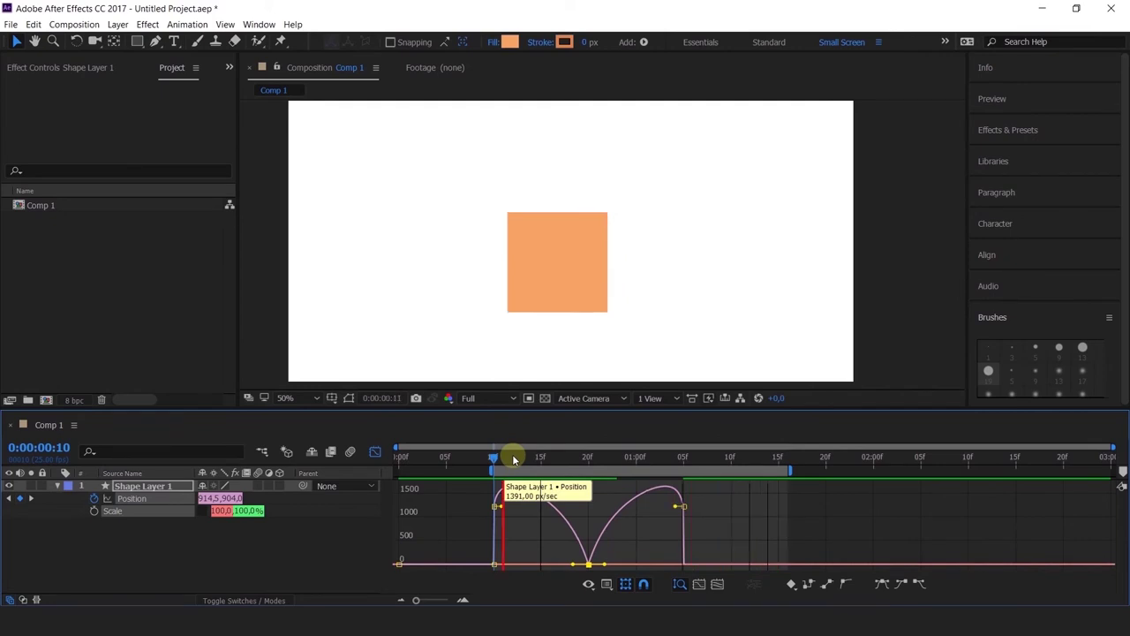
click(514, 456)
- Leave the Graph Editor, duplicate Shape Layer 1, and show only the copy's Position property
click(376, 452)
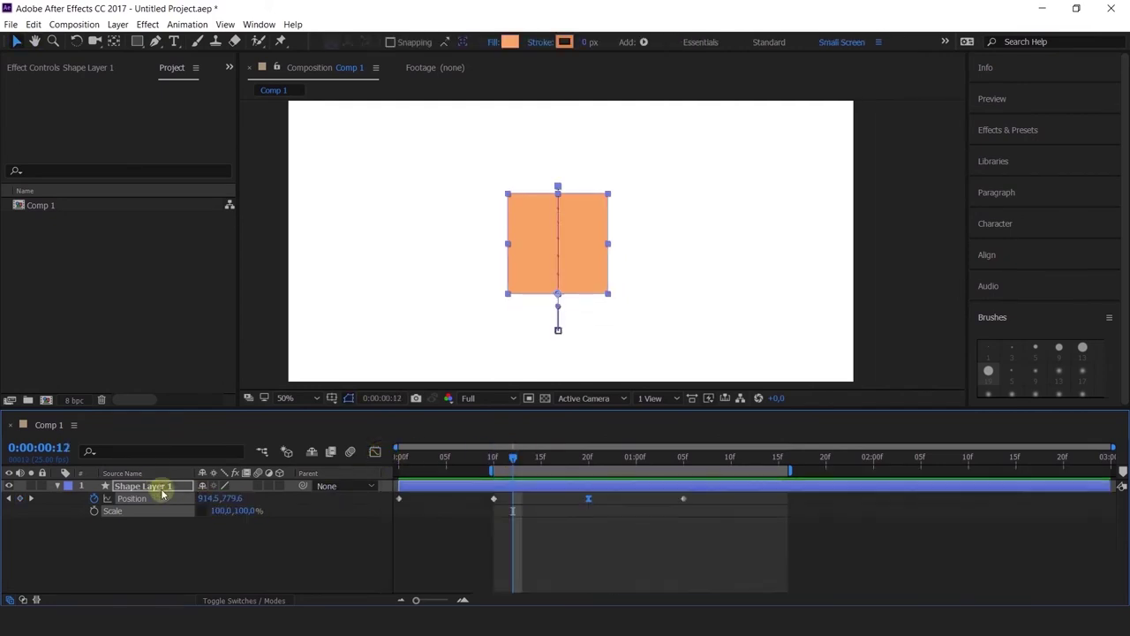
click(161, 487)
key(ctrl+d)
key(p)
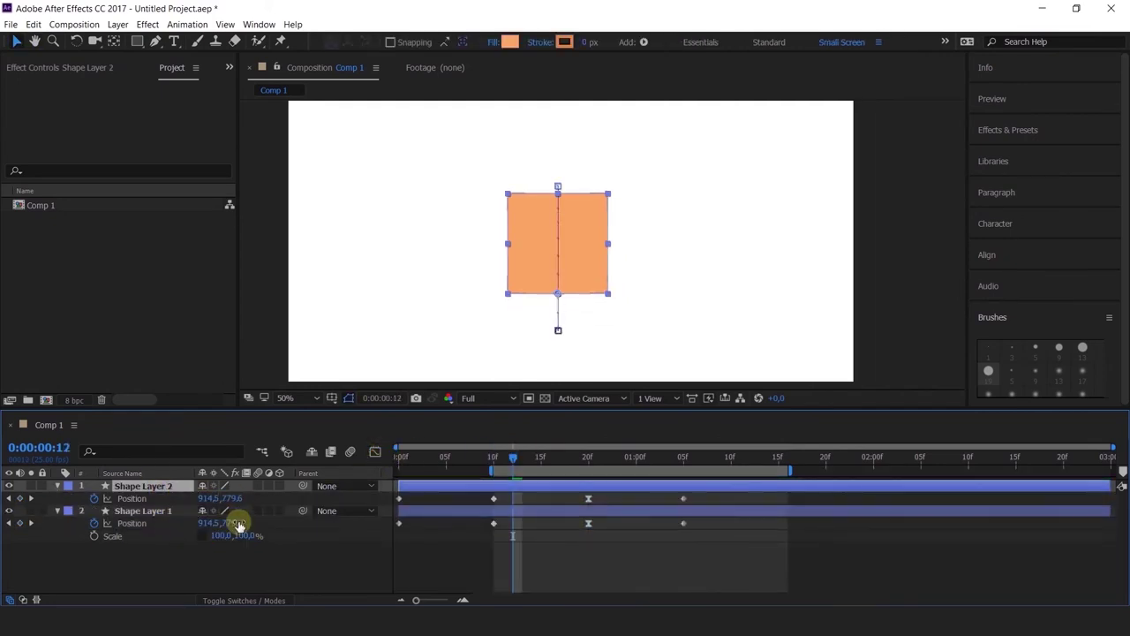
- Shift all of Shape Layer 2's Position keyframes to X 1476,5 and make its frame 20 keyframe linear
key(k)
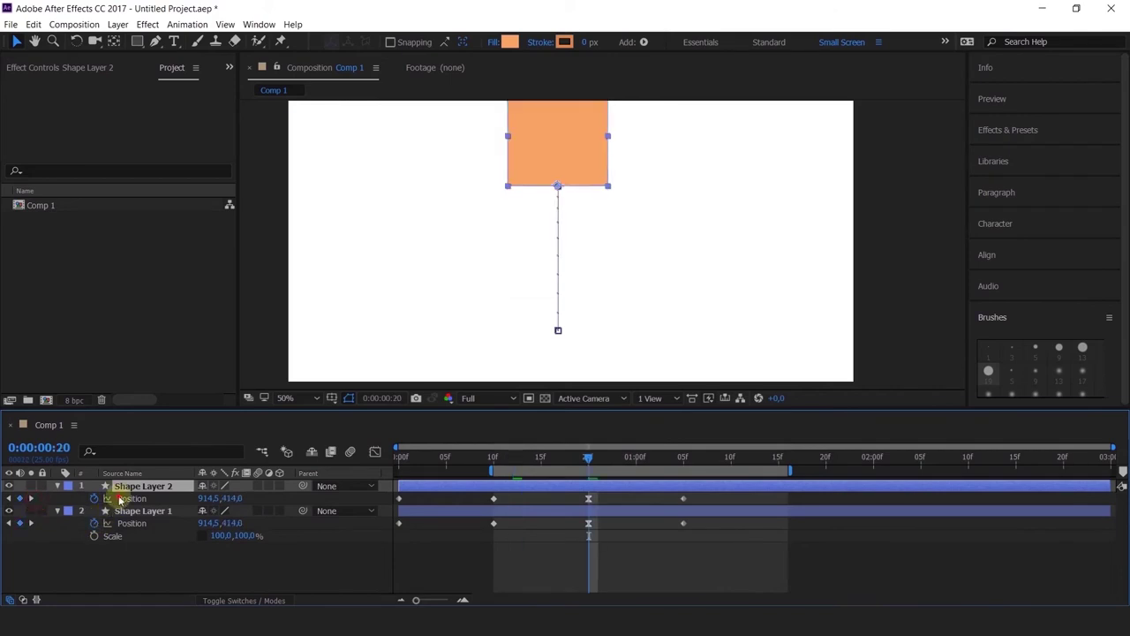
click(131, 499)
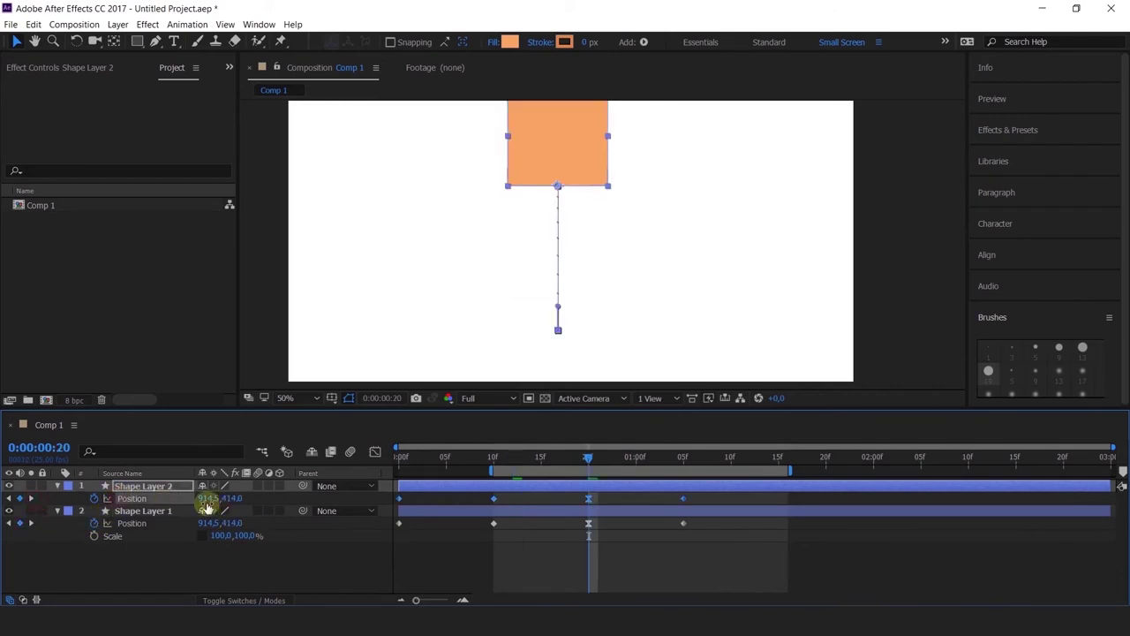
drag(207, 498, 588, 505)
click(676, 297)
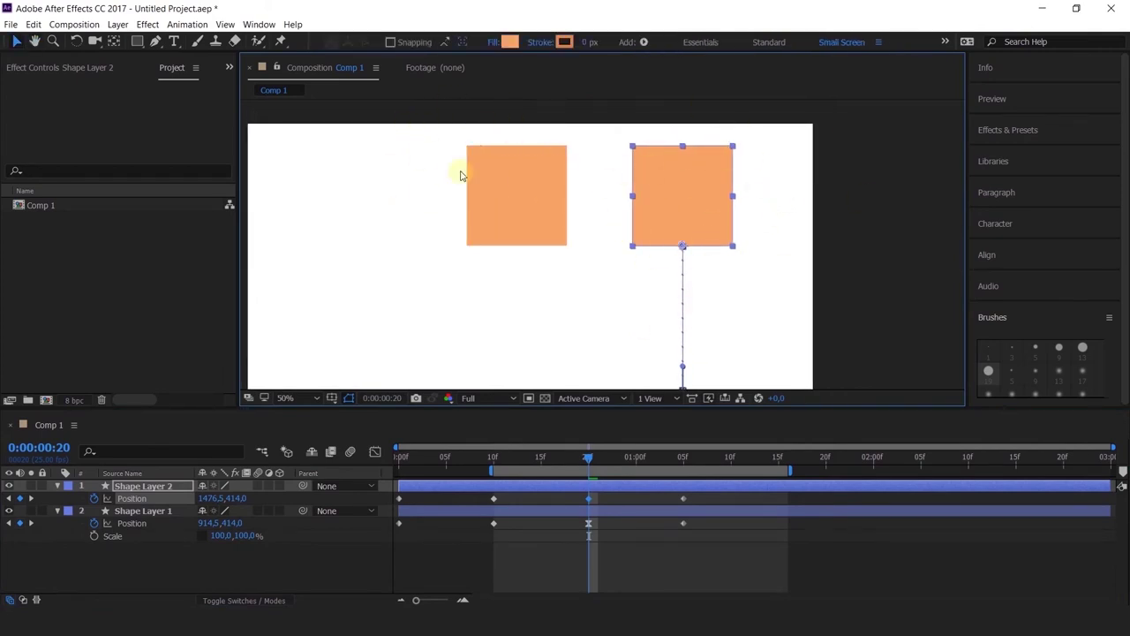
- Preview the eased and linear squares side by side from frame 10, and return to frame 20
click(492, 459)
key(space)
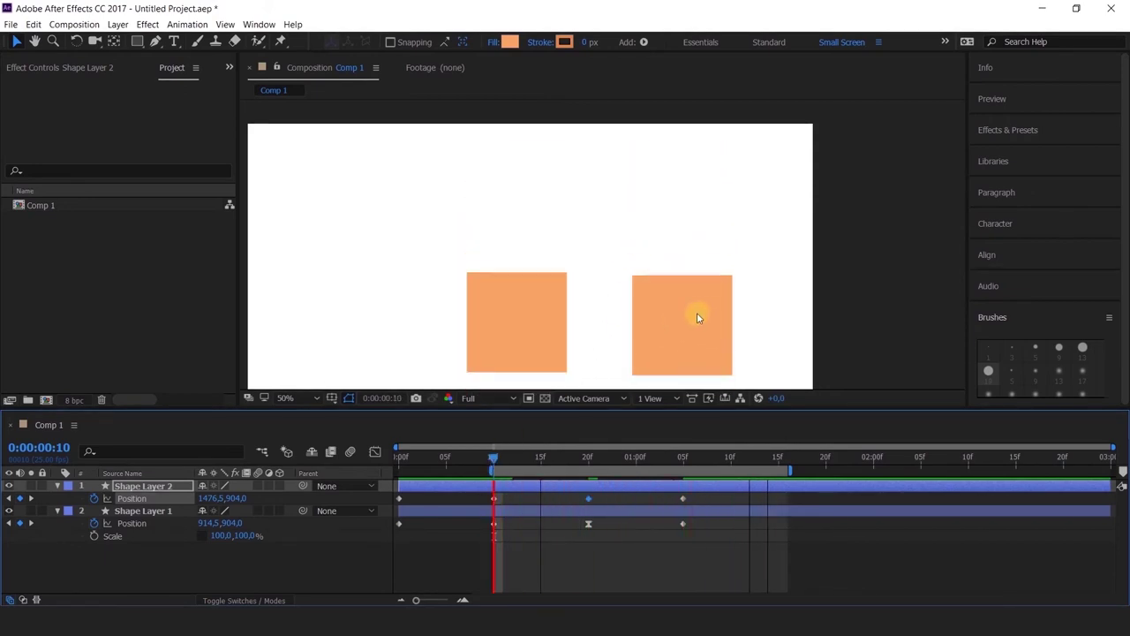
click(587, 459)
- Lengthen the easing handles of Shape Layer 1's frame 20 Position keyframe in the Graph Editor for a slower approach to the peak
drag(613, 550, 568, 524)
click(372, 453)
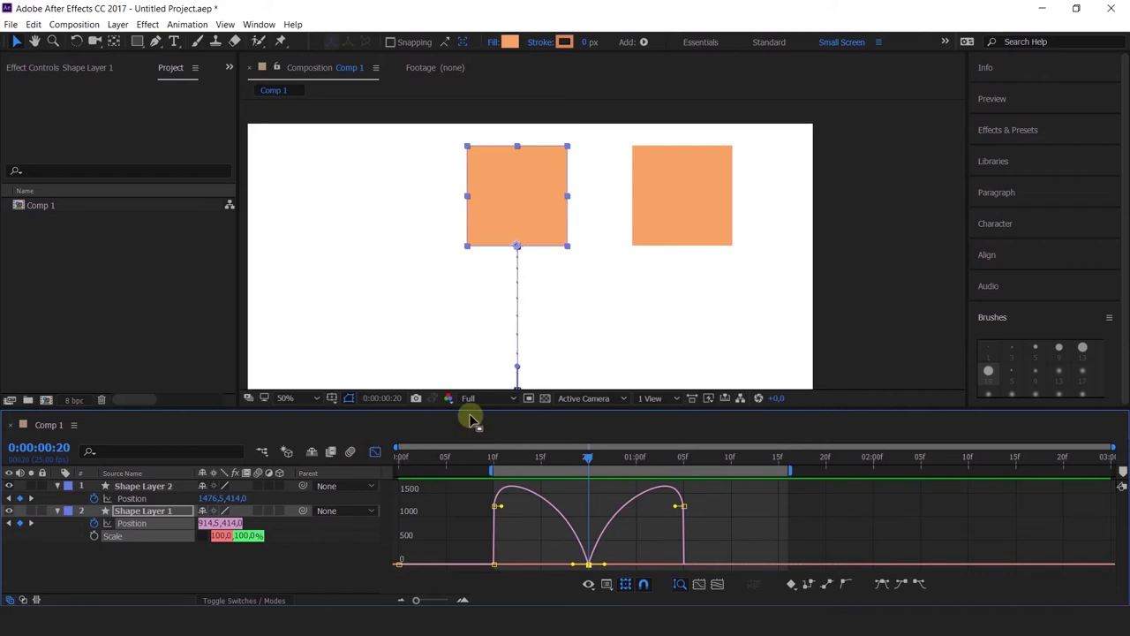
mouse_move(572, 568)
mouse_down()
mouse_move(561, 564)
mouse_move(617, 563)
mouse_move(555, 565)
mouse_up()
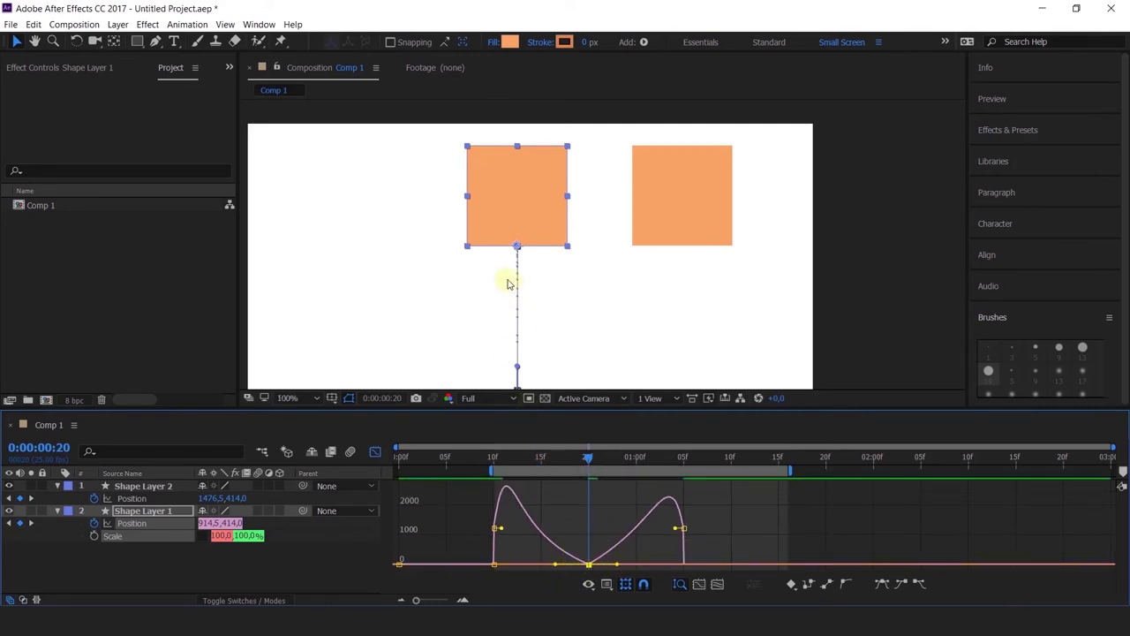
- Try extending the incoming easing handle of the frame 20 keyframe to about frame 15
scroll(508, 283, up, 2)
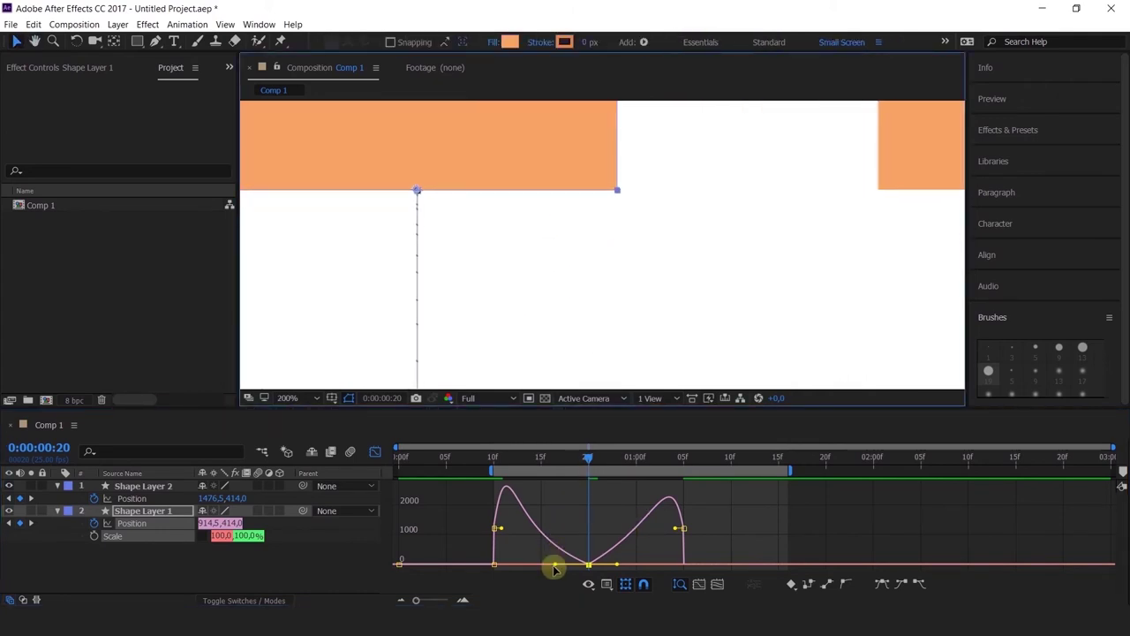
drag(555, 569, 525, 565)
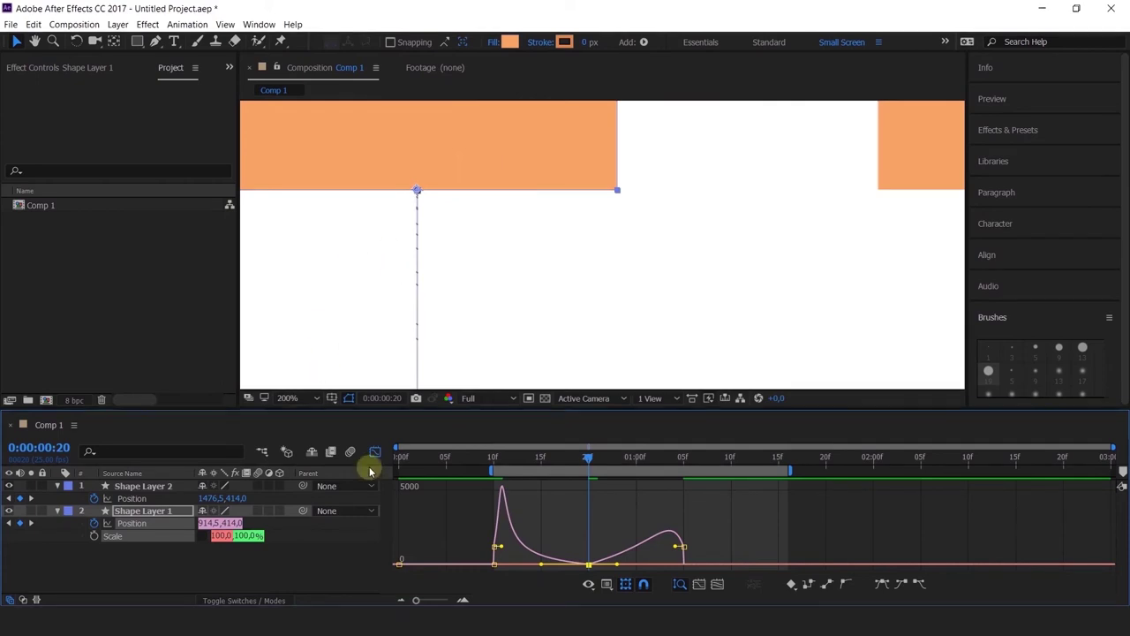
drag(496, 535, 500, 528)
- Preview both squares' jumps from frame 10 with the whole motion path in view, stopping at frame 13
scroll(484, 353, down, 1)
scroll(484, 353, down, 1)
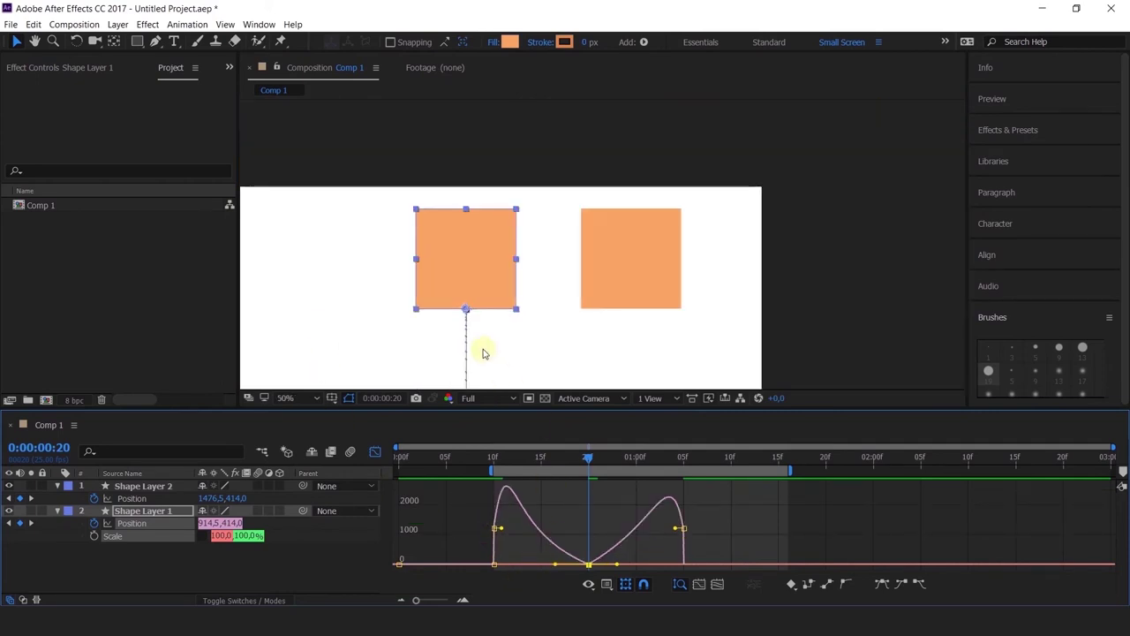
key(h)
drag(504, 336, 502, 292)
key(v)
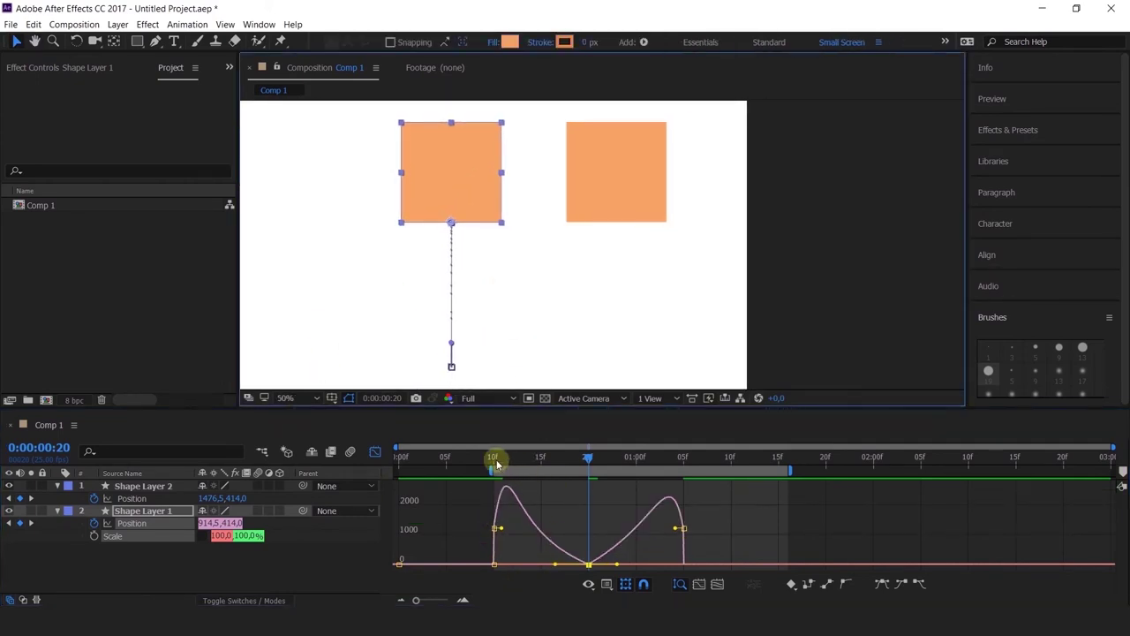
click(494, 460)
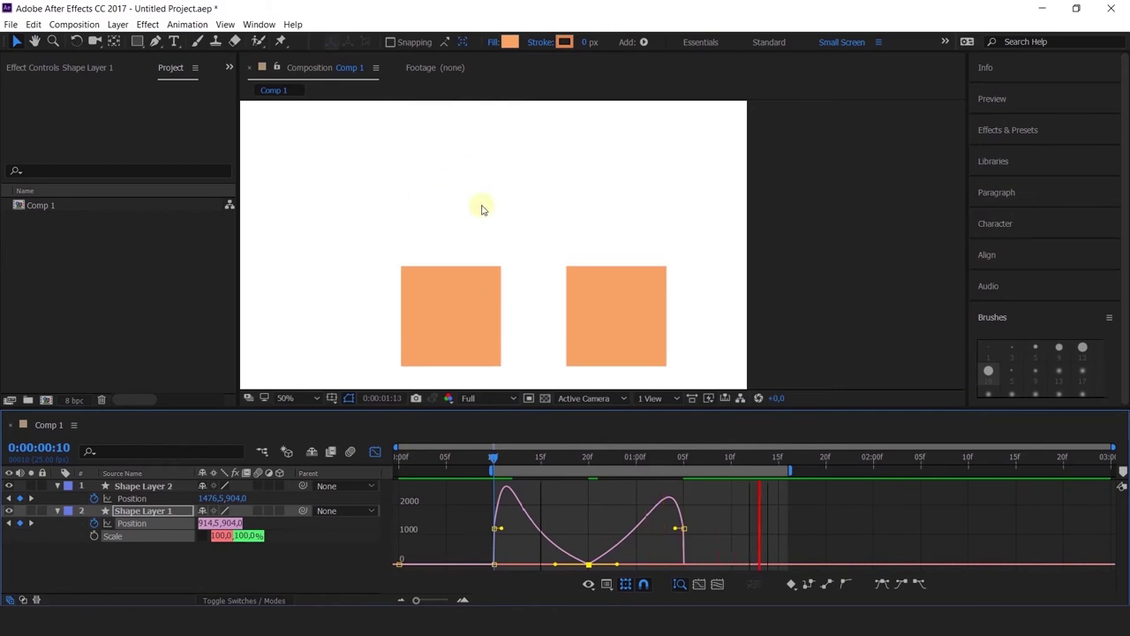
click(522, 458)
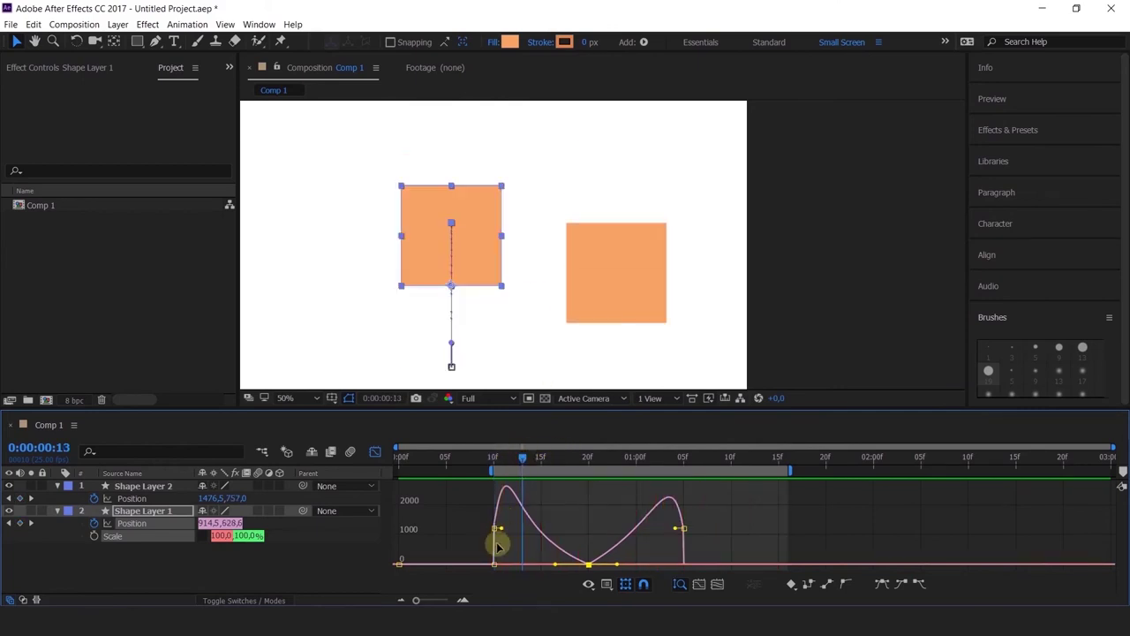
- Apply Easy Ease to Shape Layer 1's Position keyframe at frame 10, undo it to compare the speed curve, and reapply it
click(375, 454)
click(376, 454)
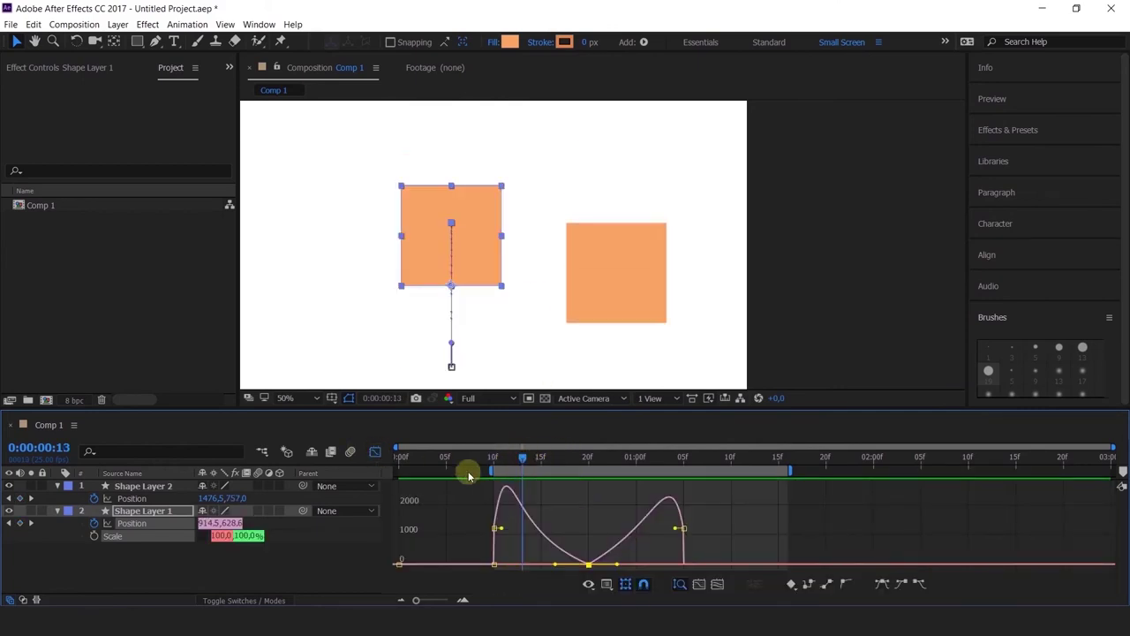
drag(503, 541, 472, 505)
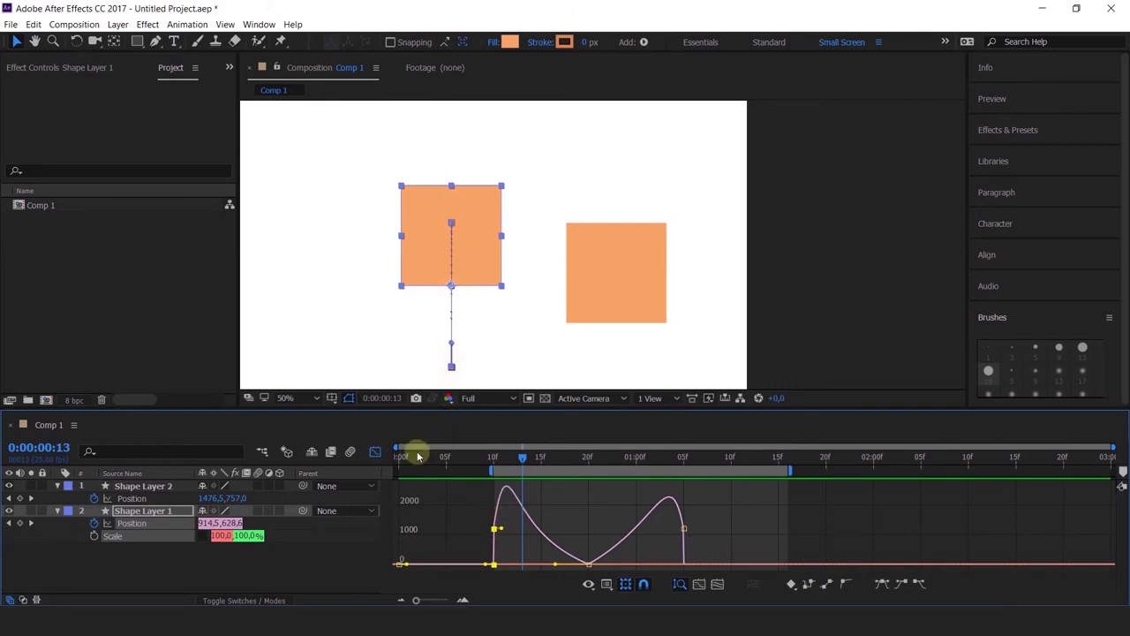
click(886, 585)
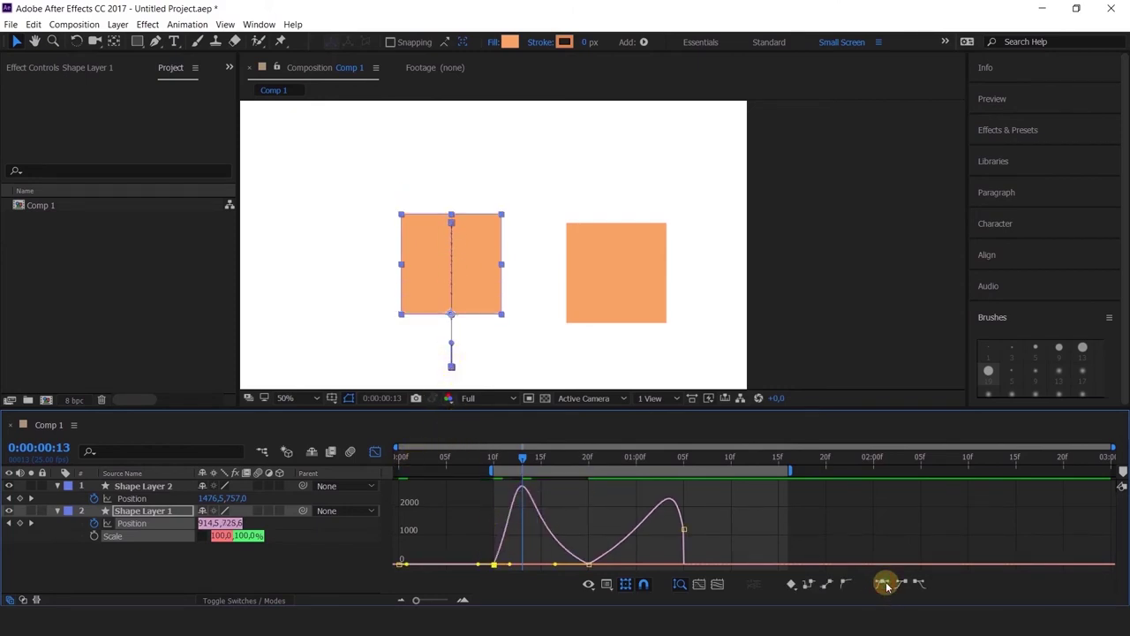
click(497, 457)
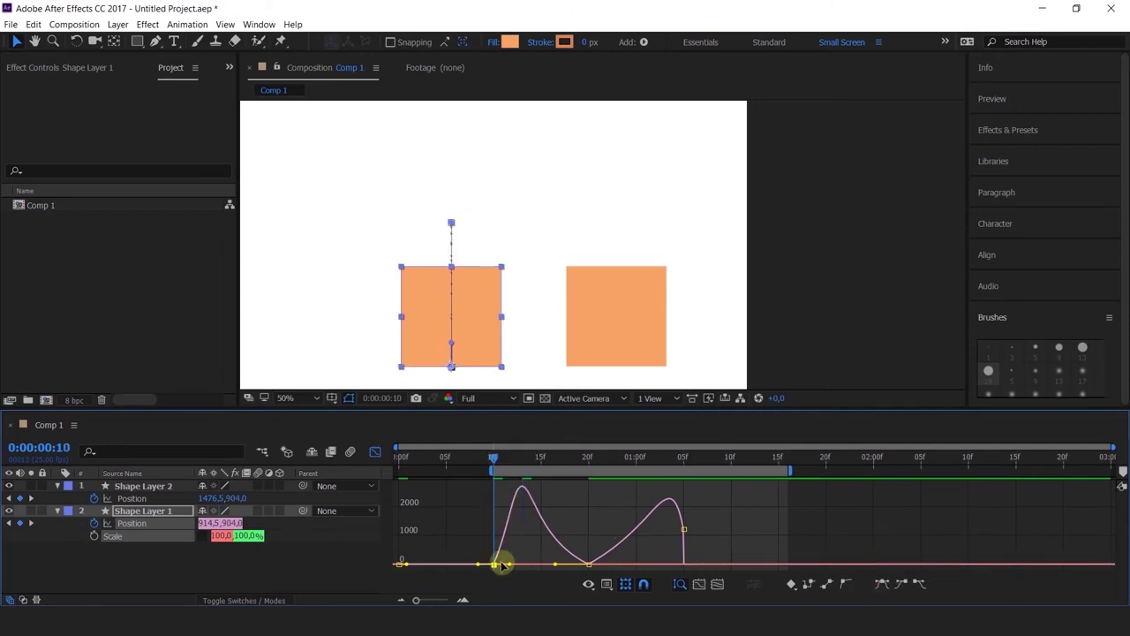
drag(510, 566, 496, 528)
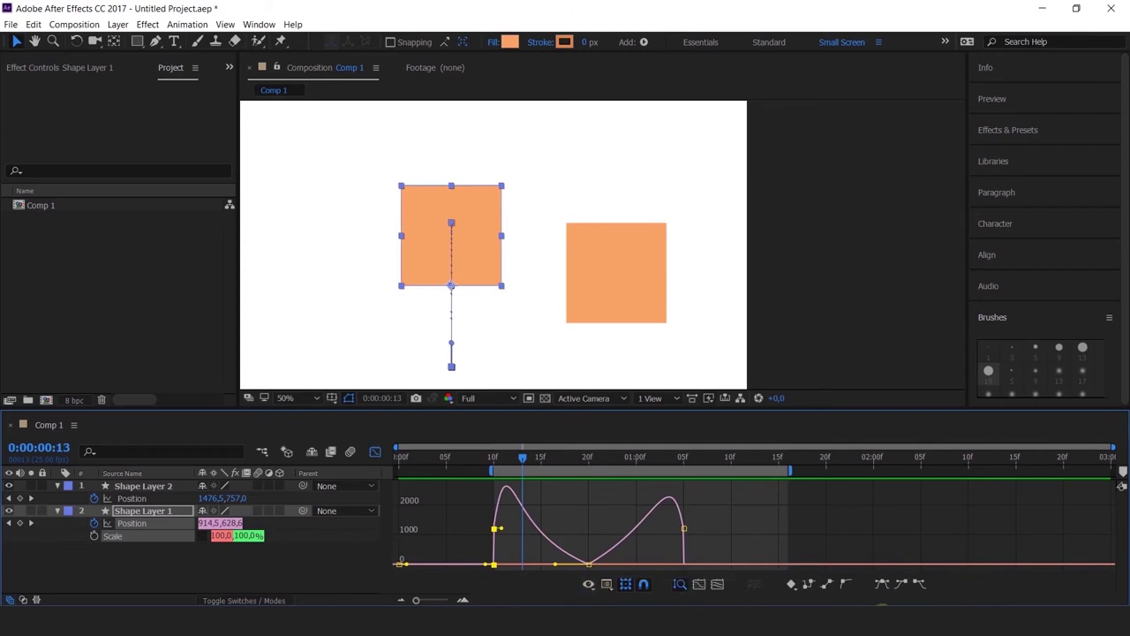
click(884, 585)
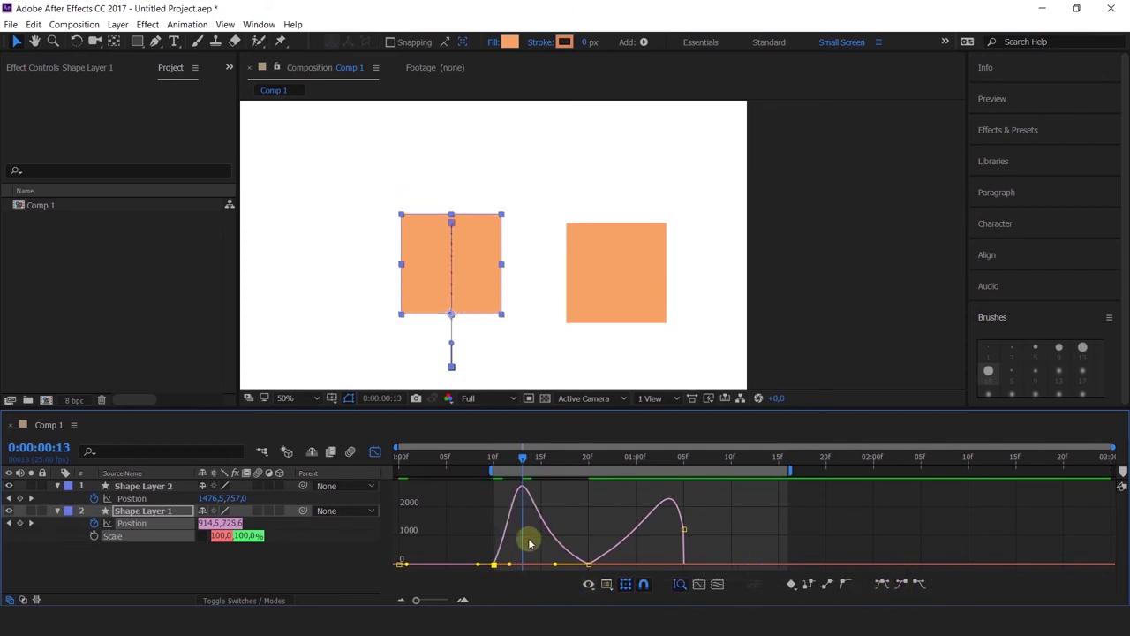
- Lengthen the frame 10 keyframe's outgoing handle to about frame 13 and inspect the dot spacing along the motion path
mouse_move(494, 563)
mouse_down()
mouse_move(524, 575)
mouse_move(497, 562)
mouse_move(509, 553)
mouse_up()
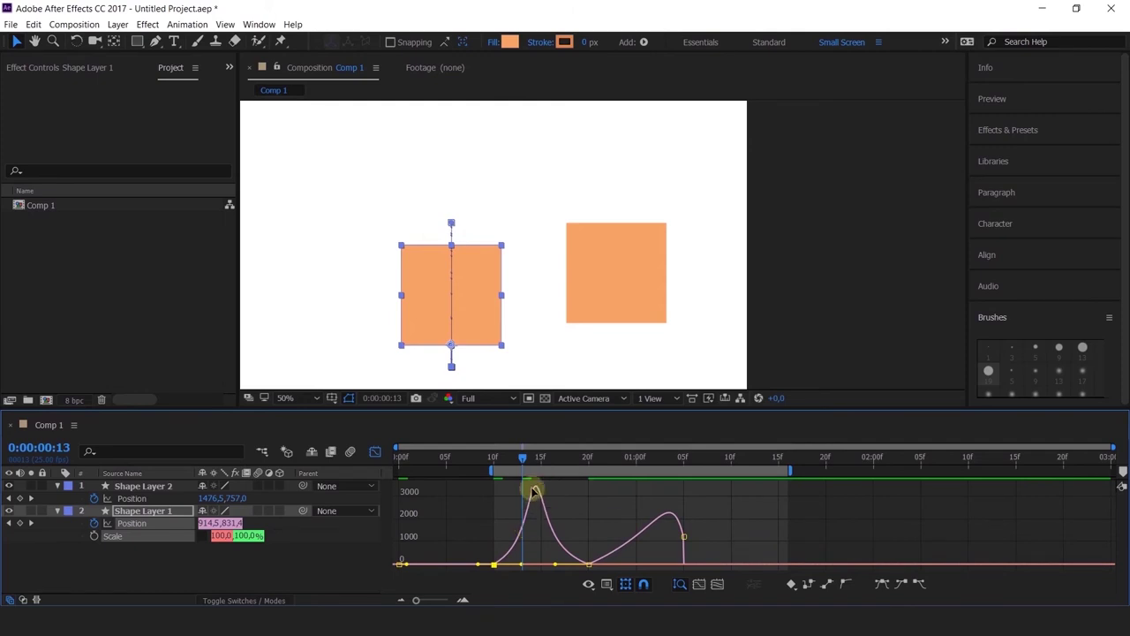
mouse_move(535, 492)
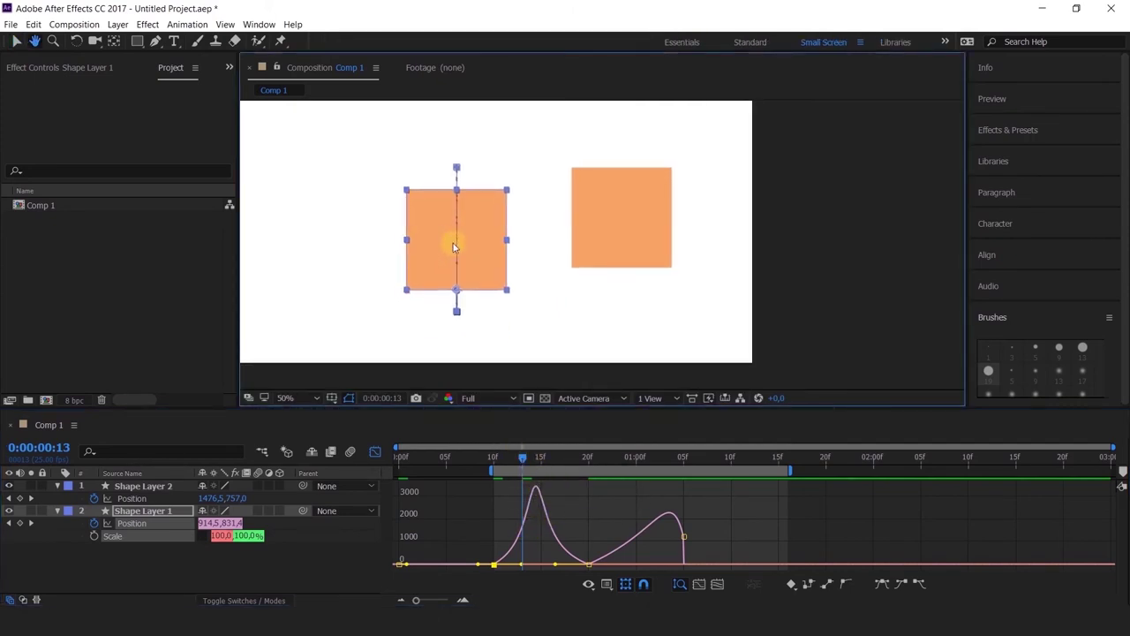
scroll(453, 243, up, 2)
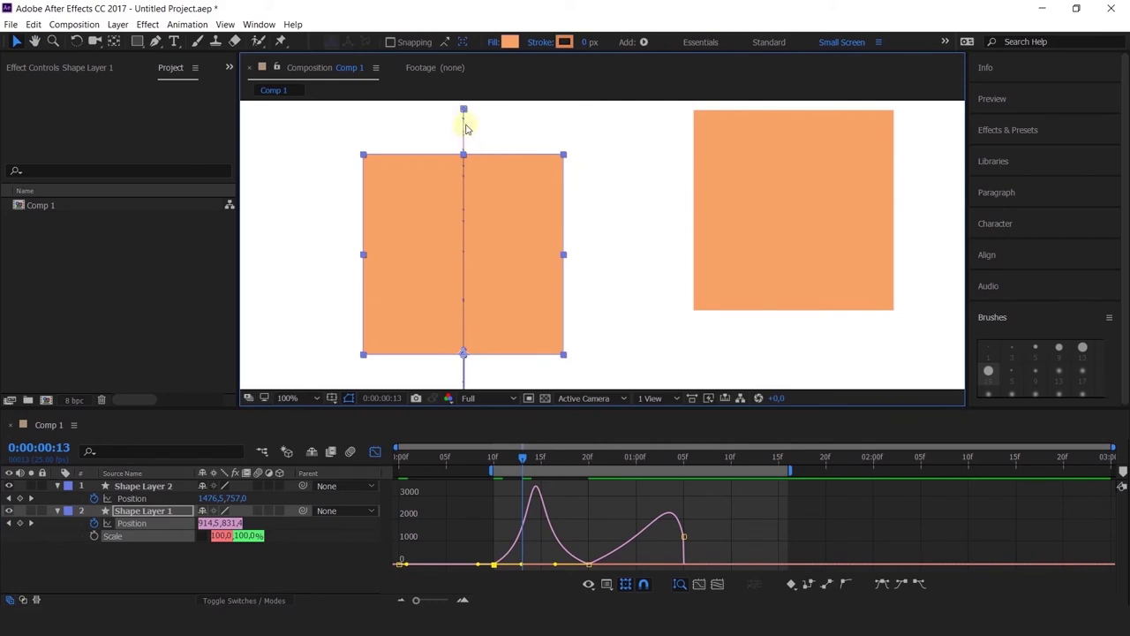
drag(500, 230, 492, 204)
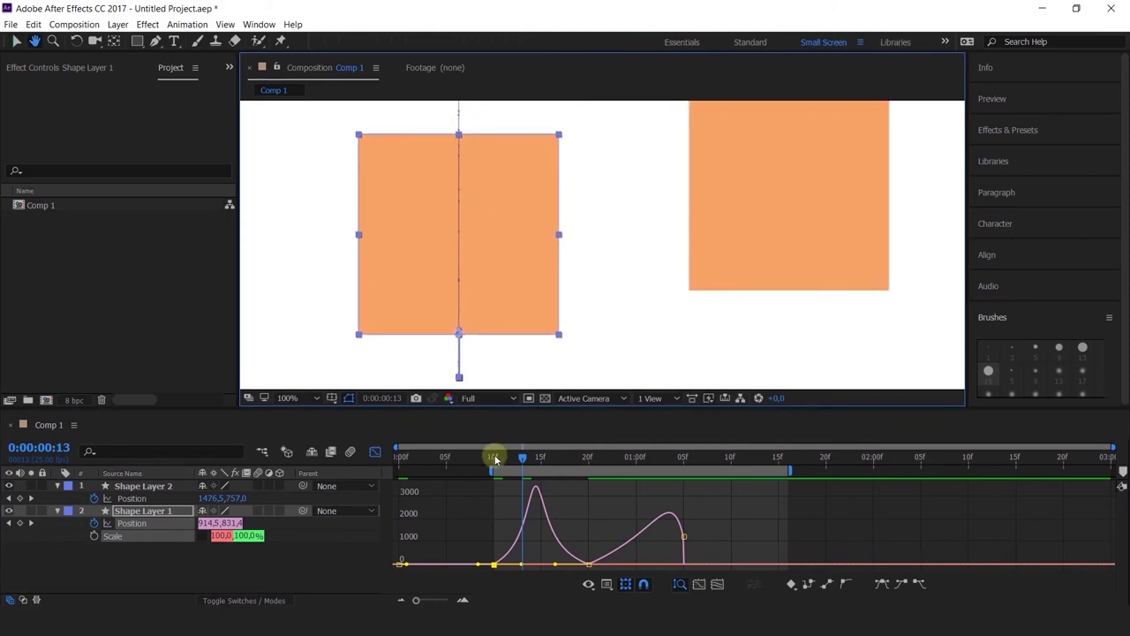
drag(530, 318, 527, 357)
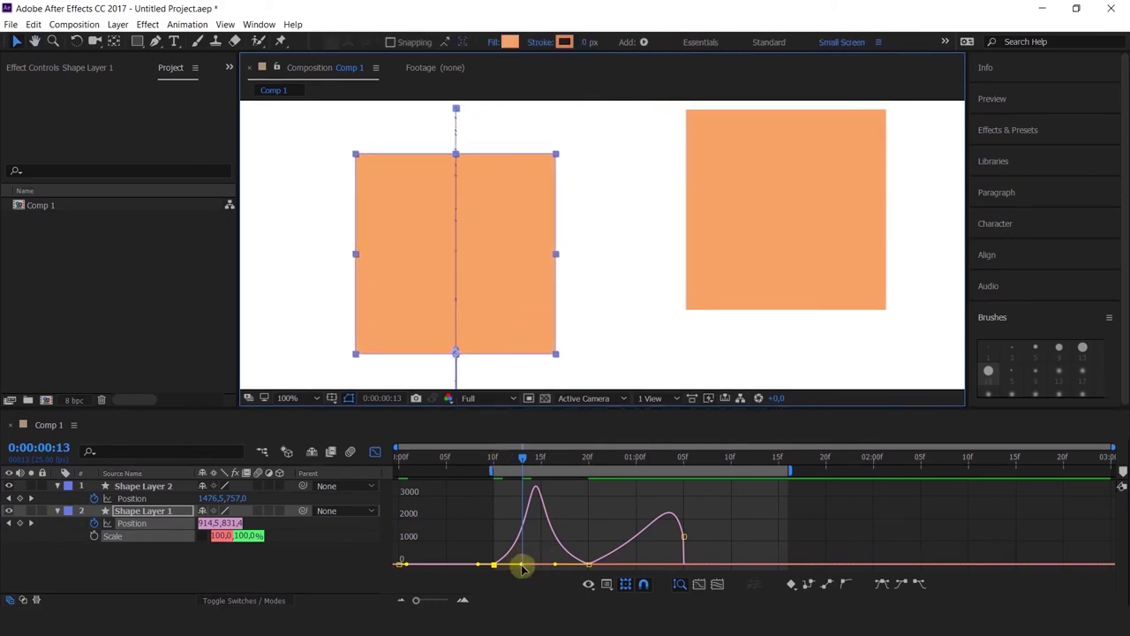
- Extend the frame 10 keyframe's outgoing handle to about frame 15 and check the motion path at frame 16
drag(522, 564, 543, 570)
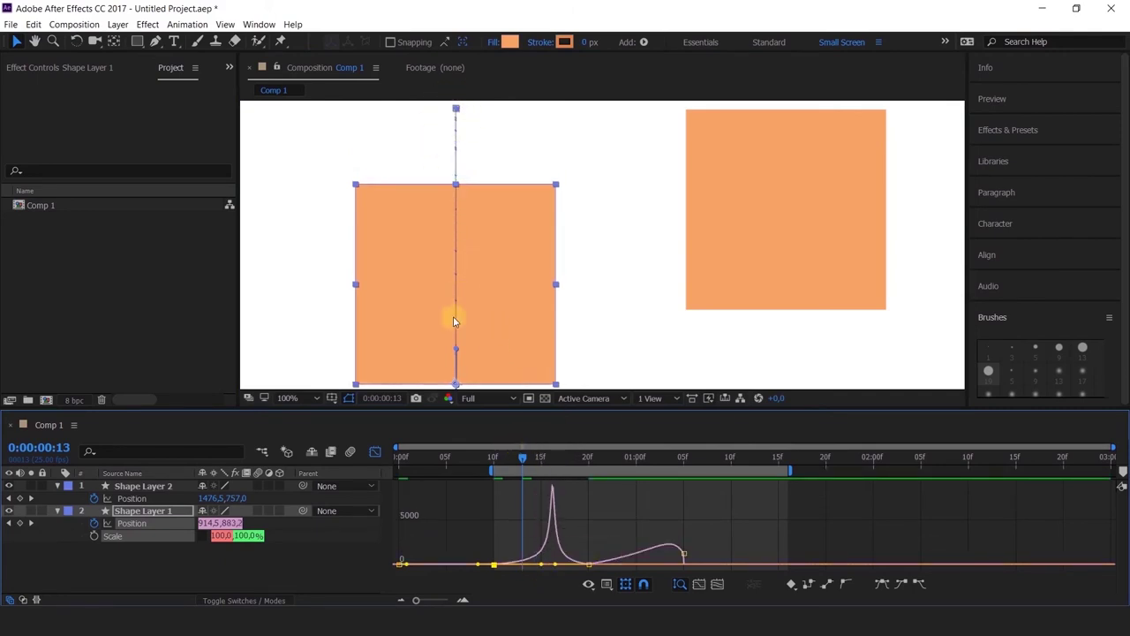
drag(522, 457, 551, 457)
drag(466, 255, 475, 244)
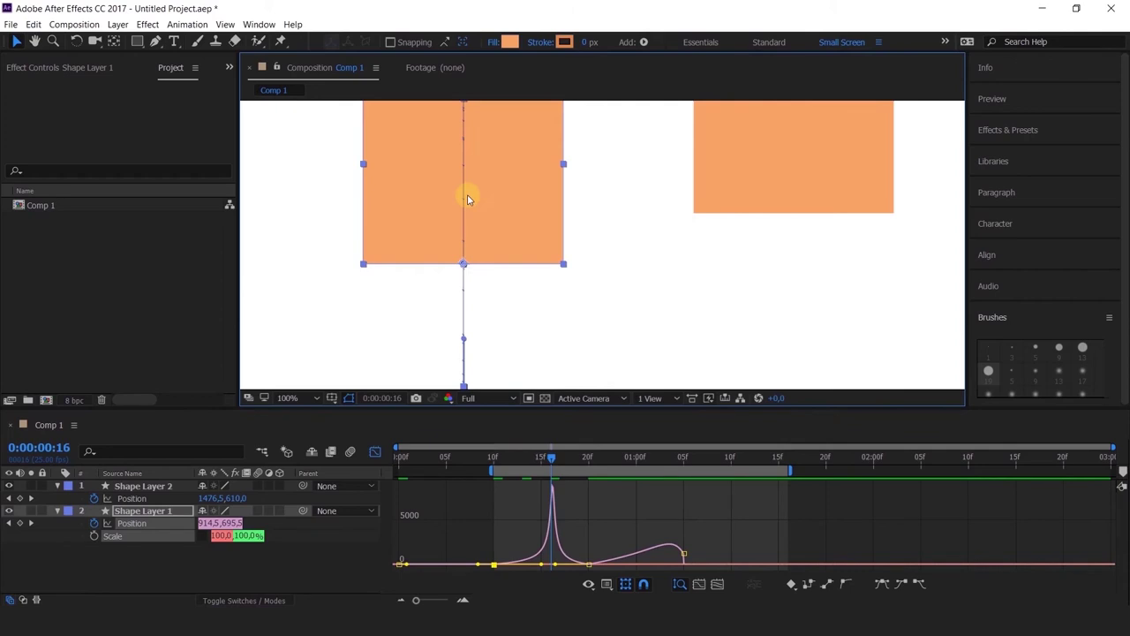
scroll(475, 209, down, 4)
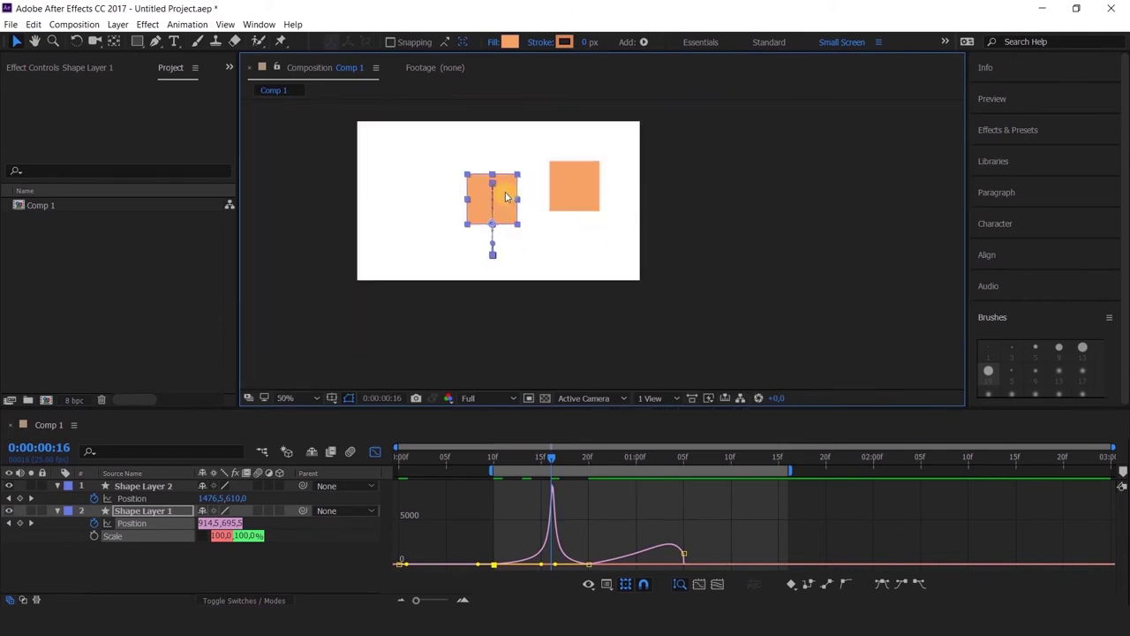
- Preview the jump in a closer view, hide Shape Layer 2 to watch Shape Layer 1 alone, and stop at frame 20
scroll(506, 196, up, 2)
drag(456, 197, 536, 280)
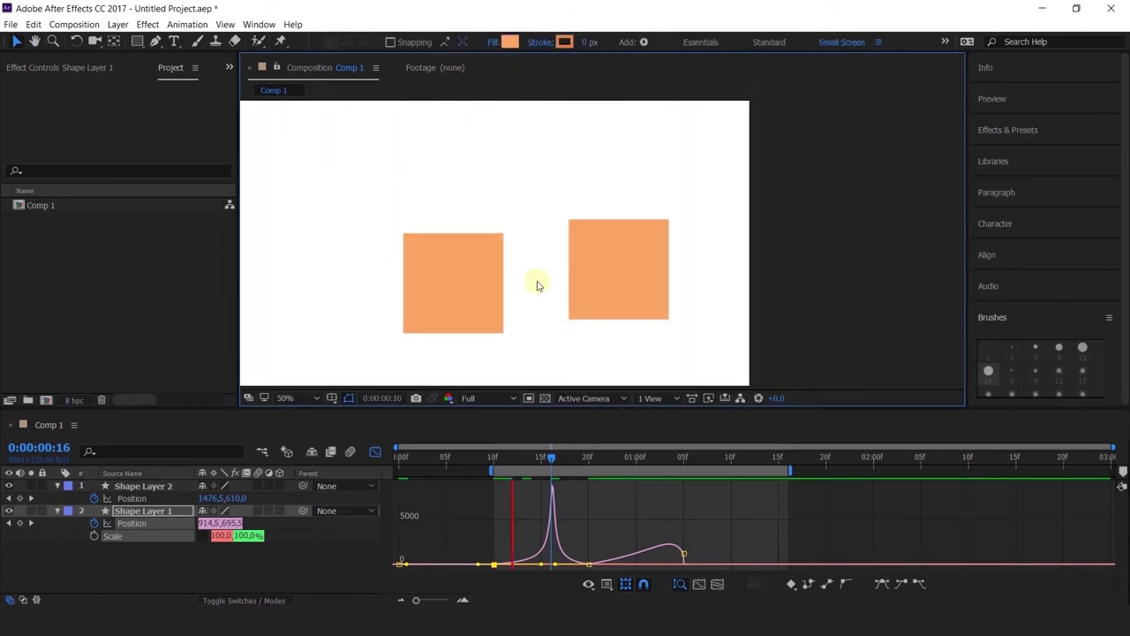
click(10, 486)
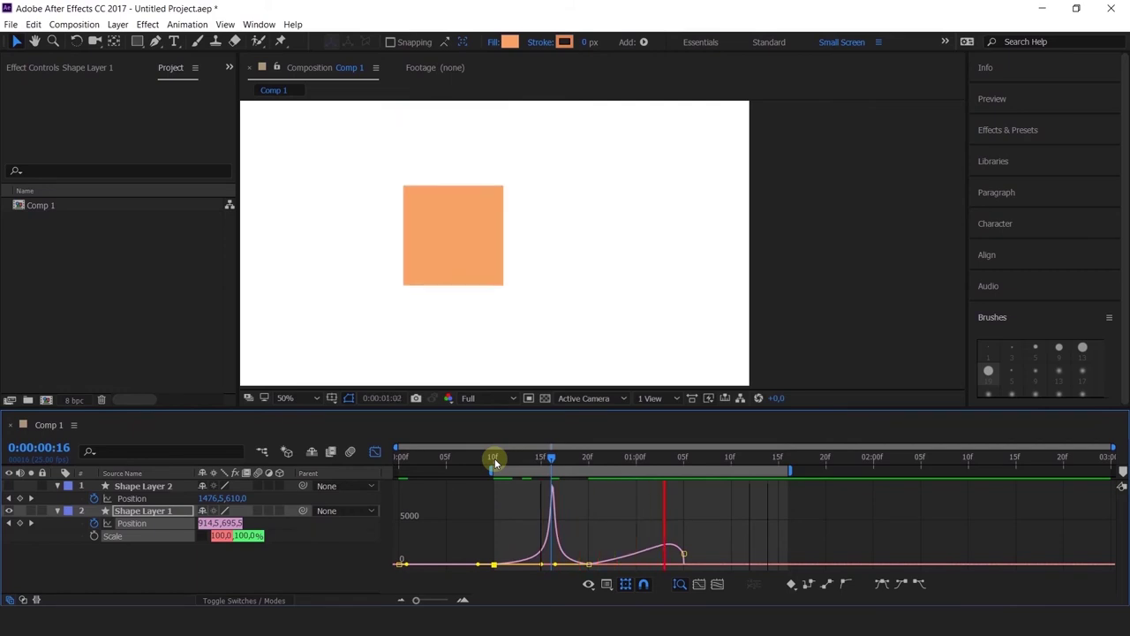
key(space)
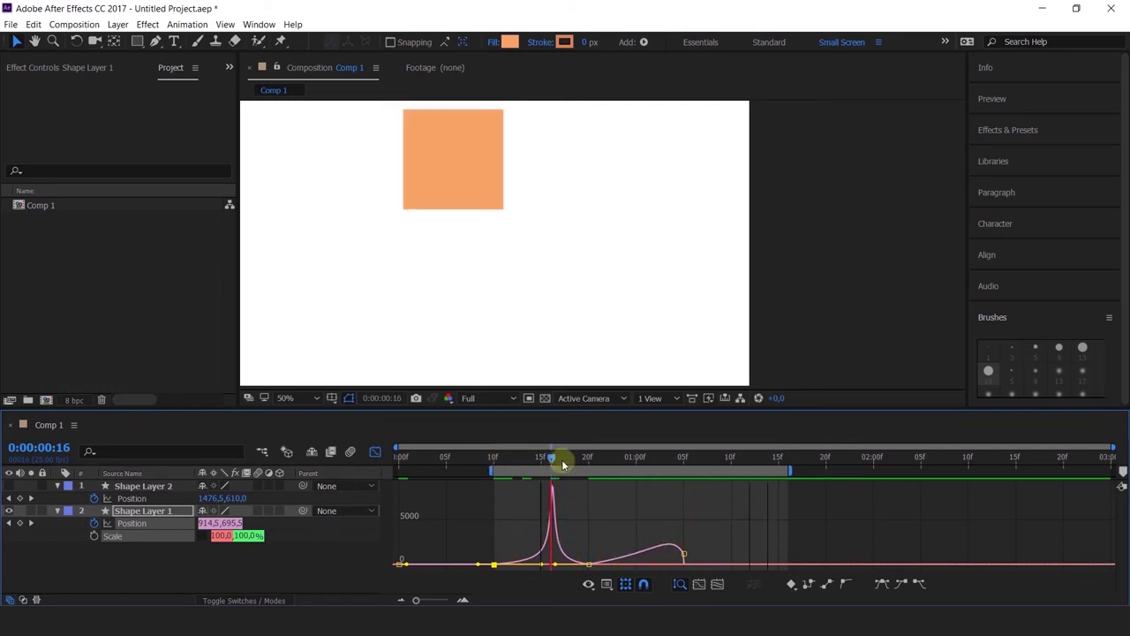
drag(562, 461, 585, 459)
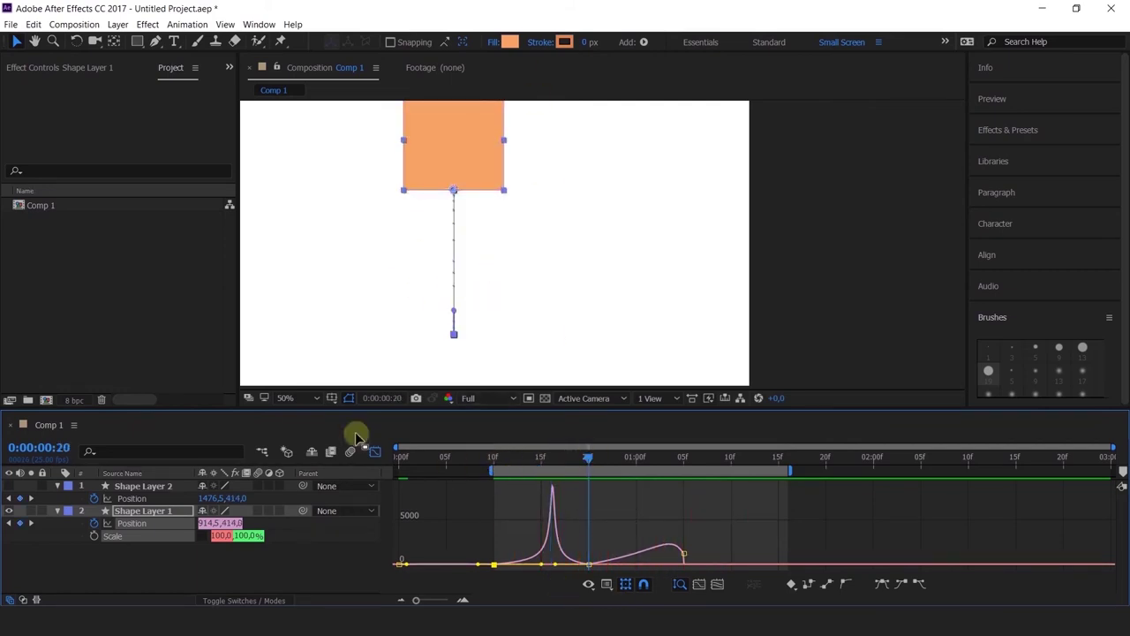
- Extend the incoming speed handle of Shape Layer 1's frame 20 Position keyframe to about frame 16, moving the speed peak slightly earlier
click(374, 452)
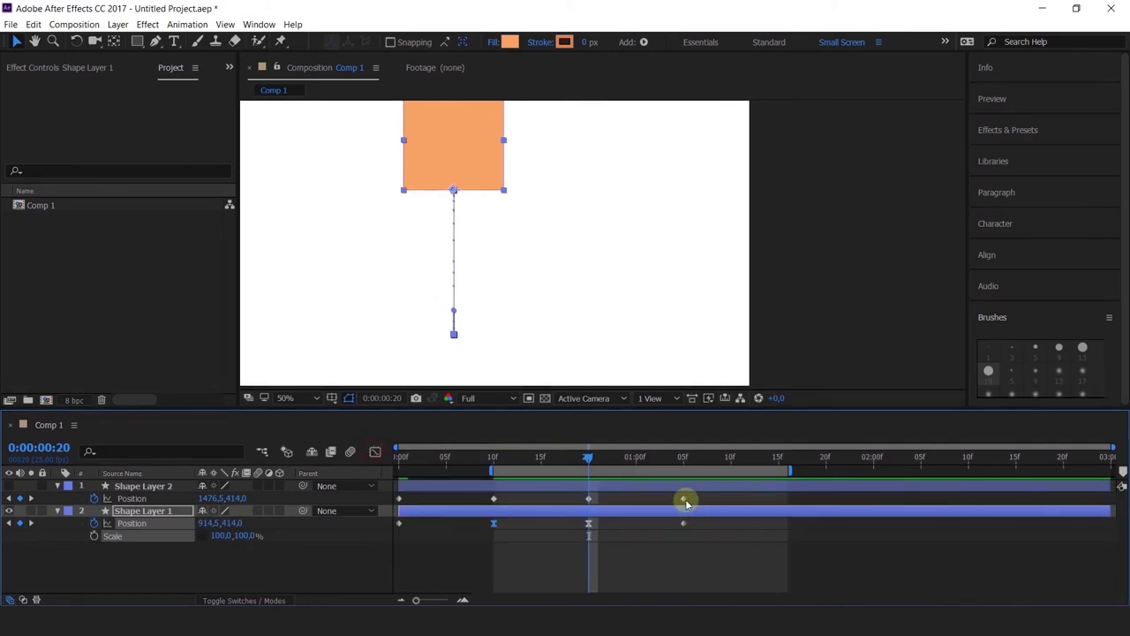
click(588, 524)
click(374, 452)
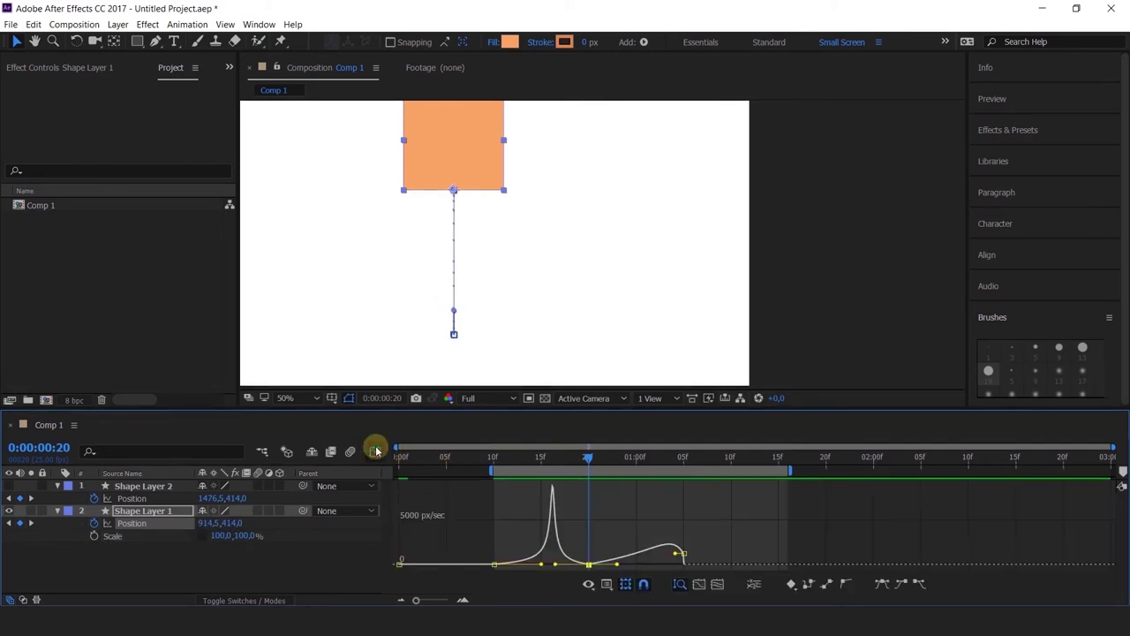
drag(552, 566, 543, 567)
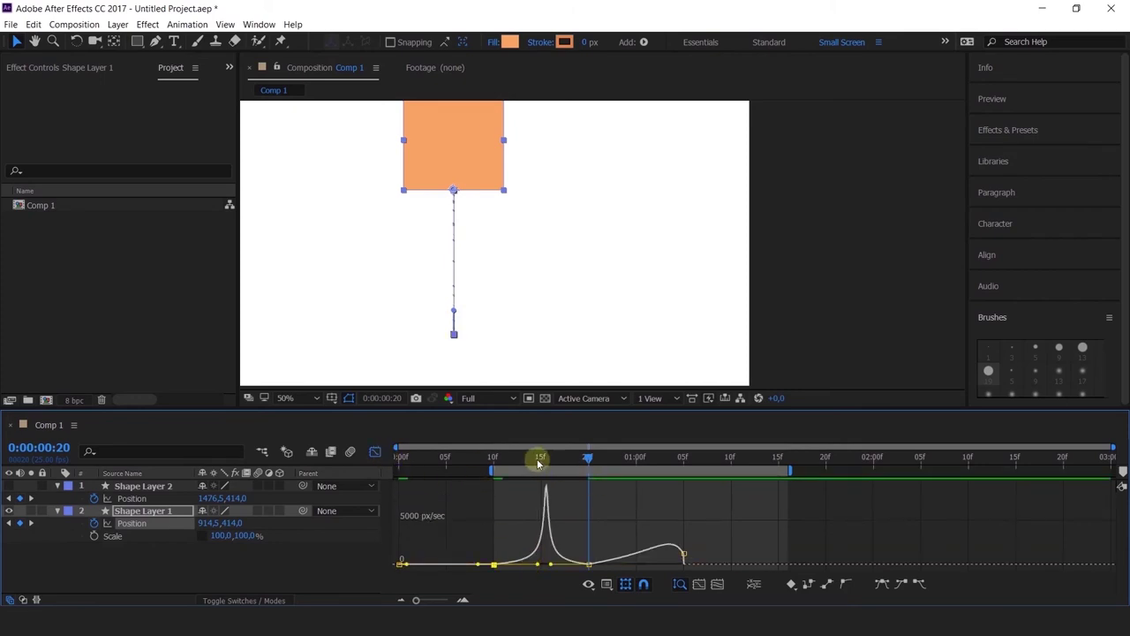
- Preview the reshaped jump and examine the speed curve's peak with the playhead at frame 16
drag(537, 459, 507, 461)
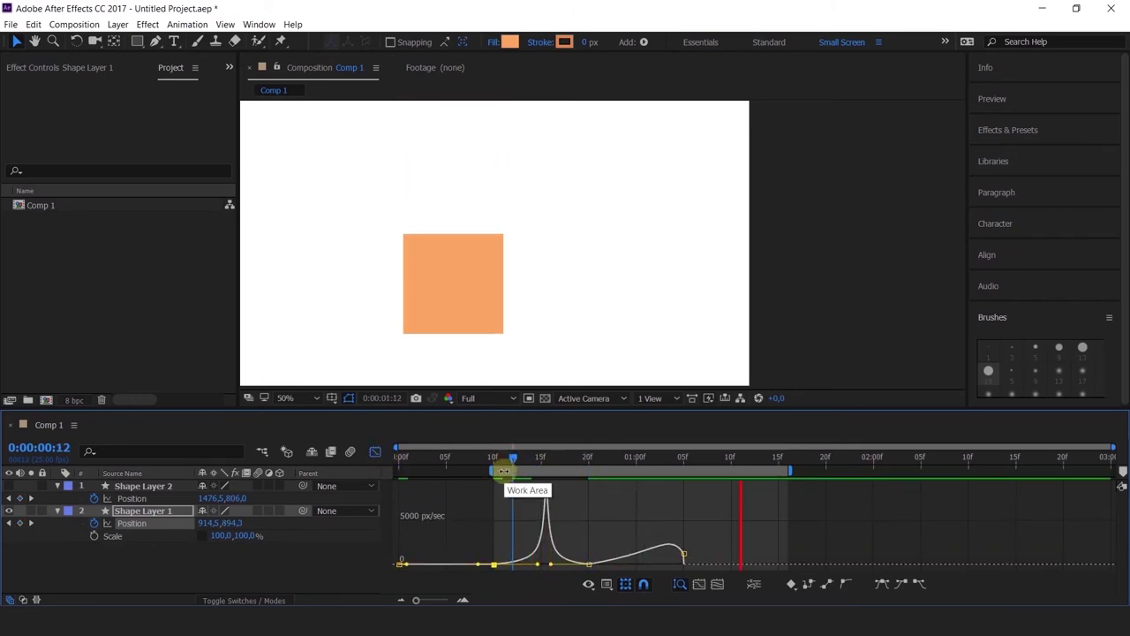
click(513, 460)
key(space)
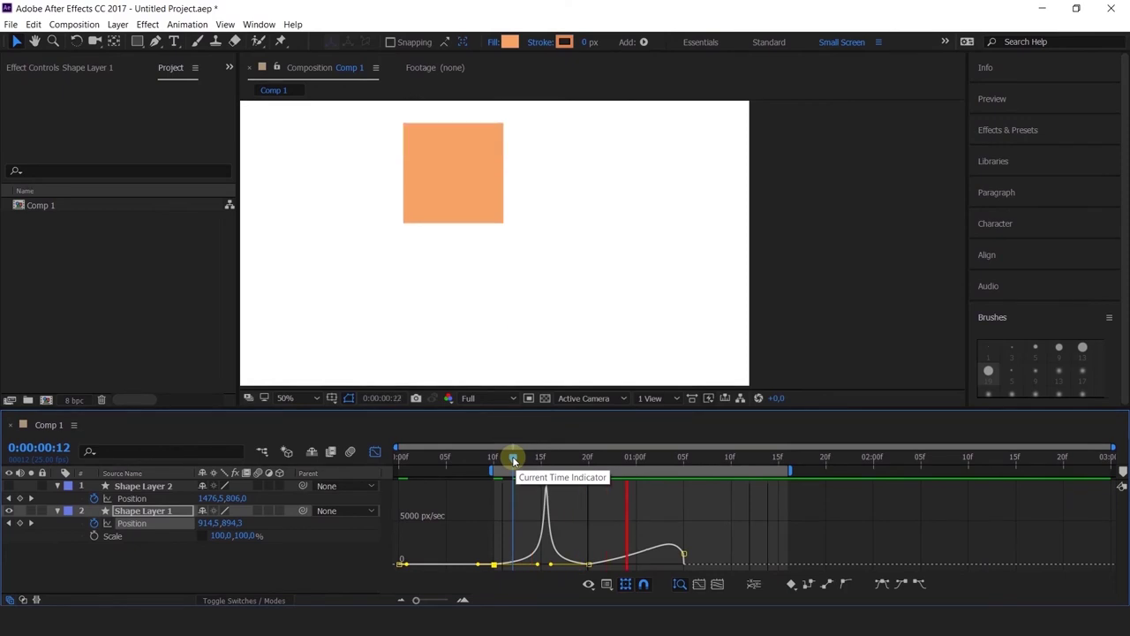
drag(513, 460, 549, 485)
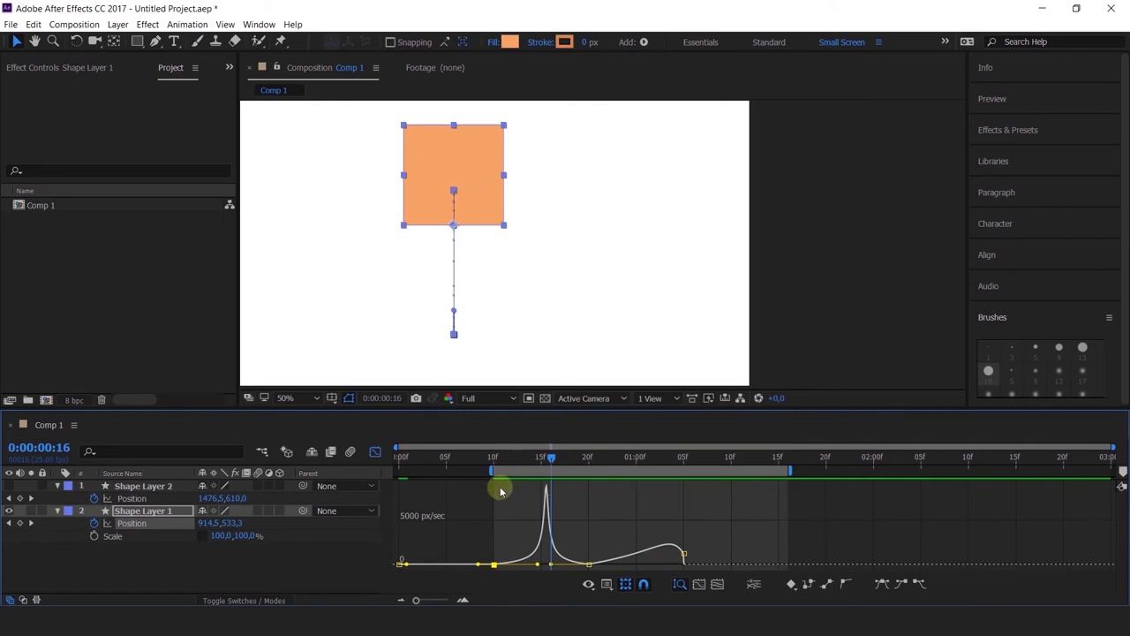
mouse_move(548, 510)
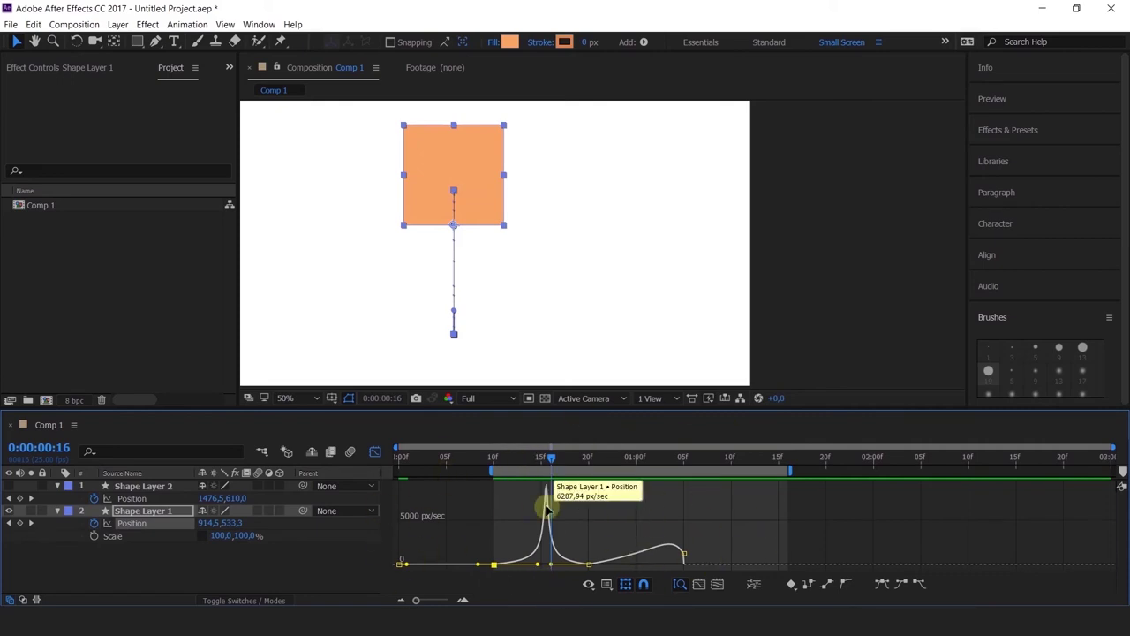
- Look at the Position property's value graph for comparison and return to the speed graph
right_click(594, 510)
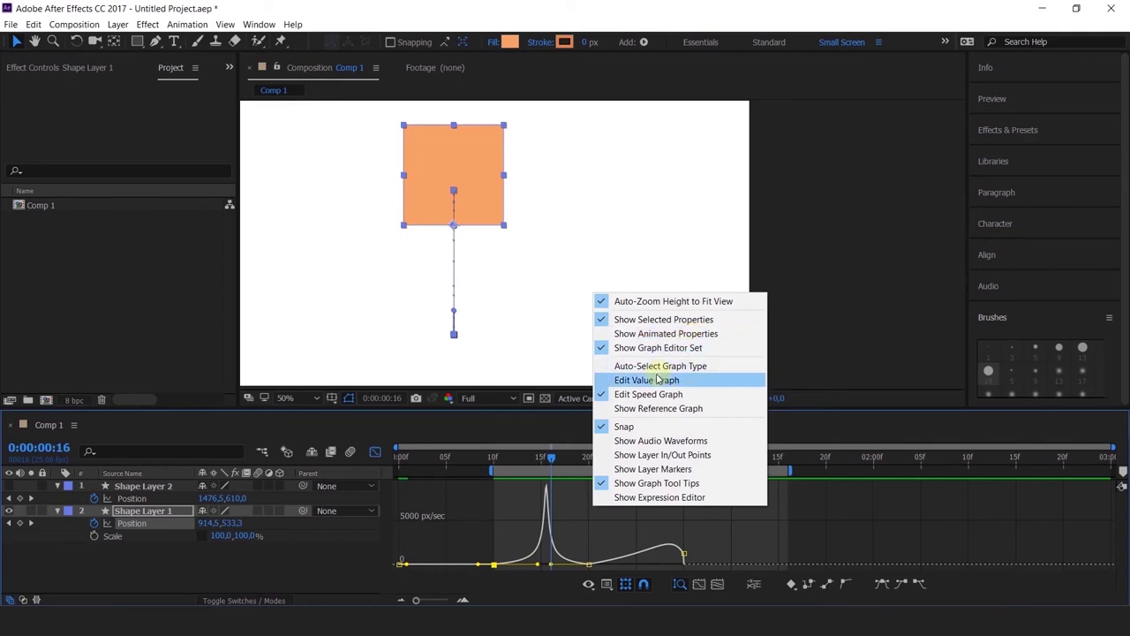
right_click(583, 523)
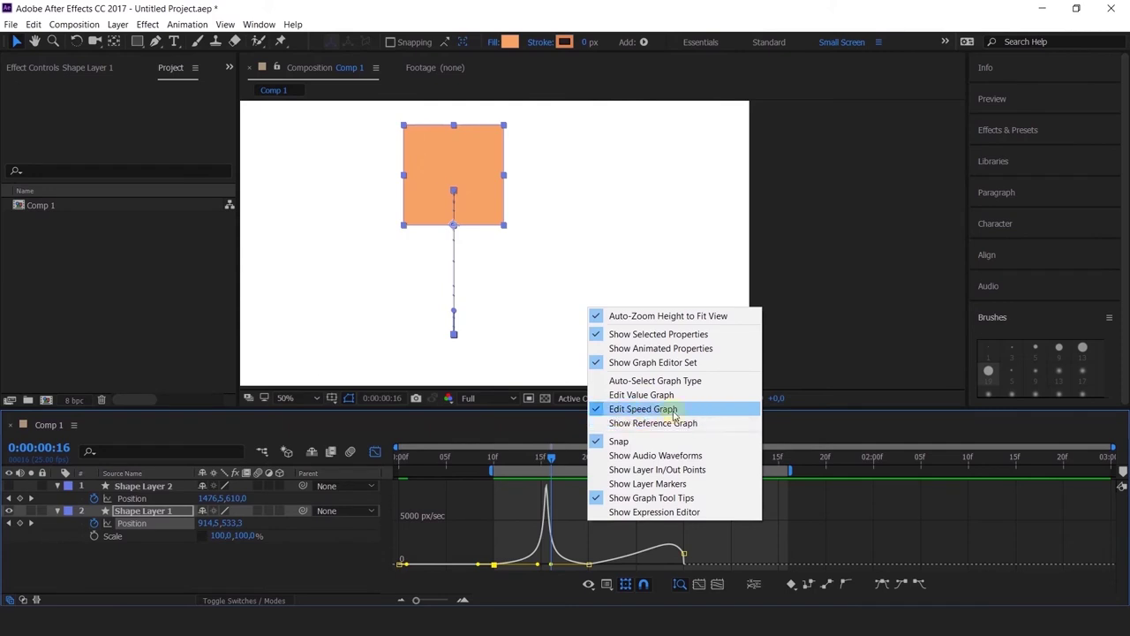
click(671, 408)
right_click(621, 299)
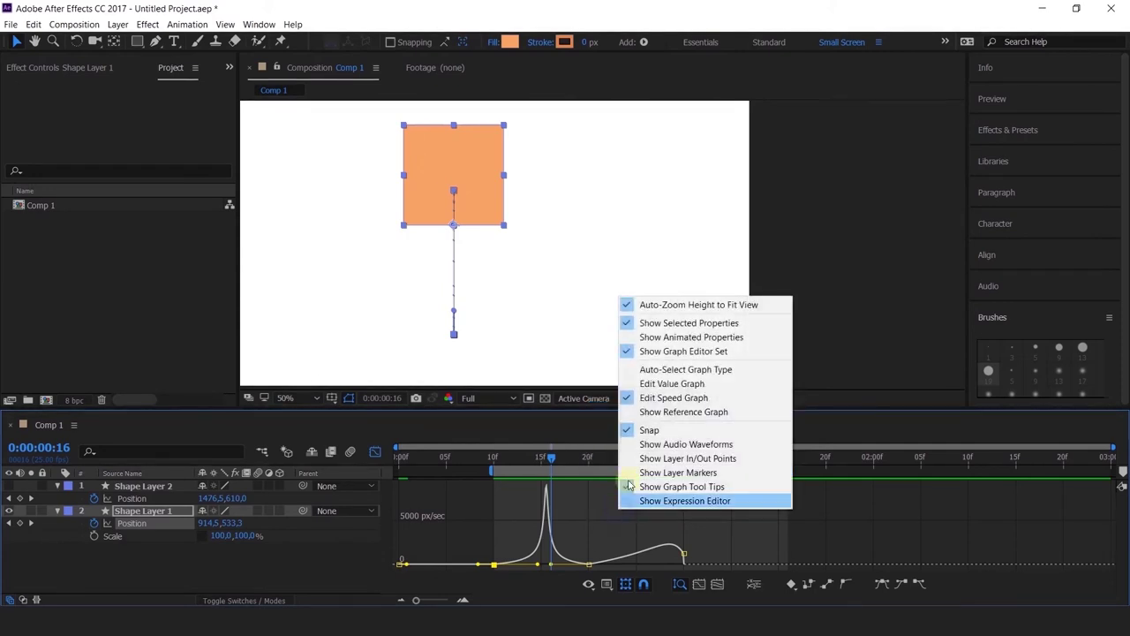
click(649, 386)
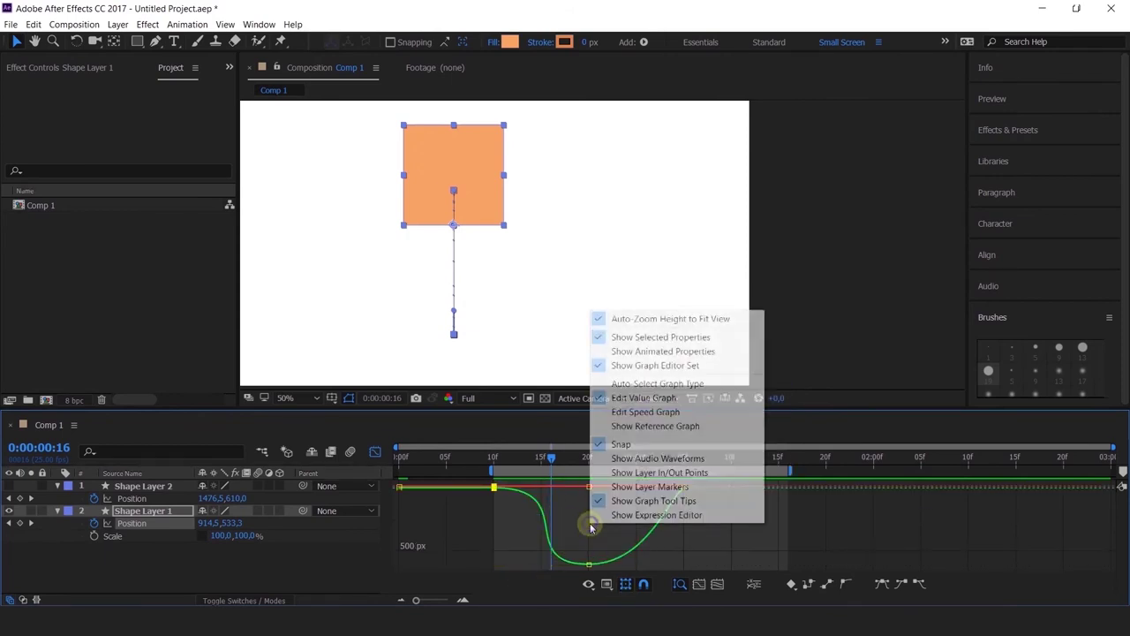
right_click(589, 525)
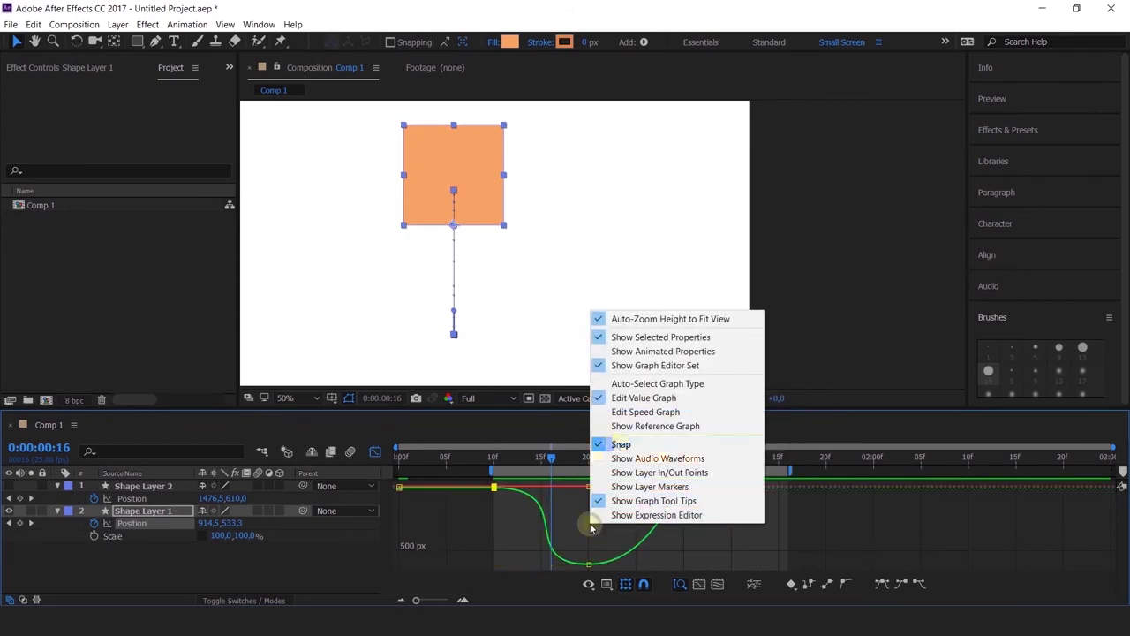
click(621, 412)
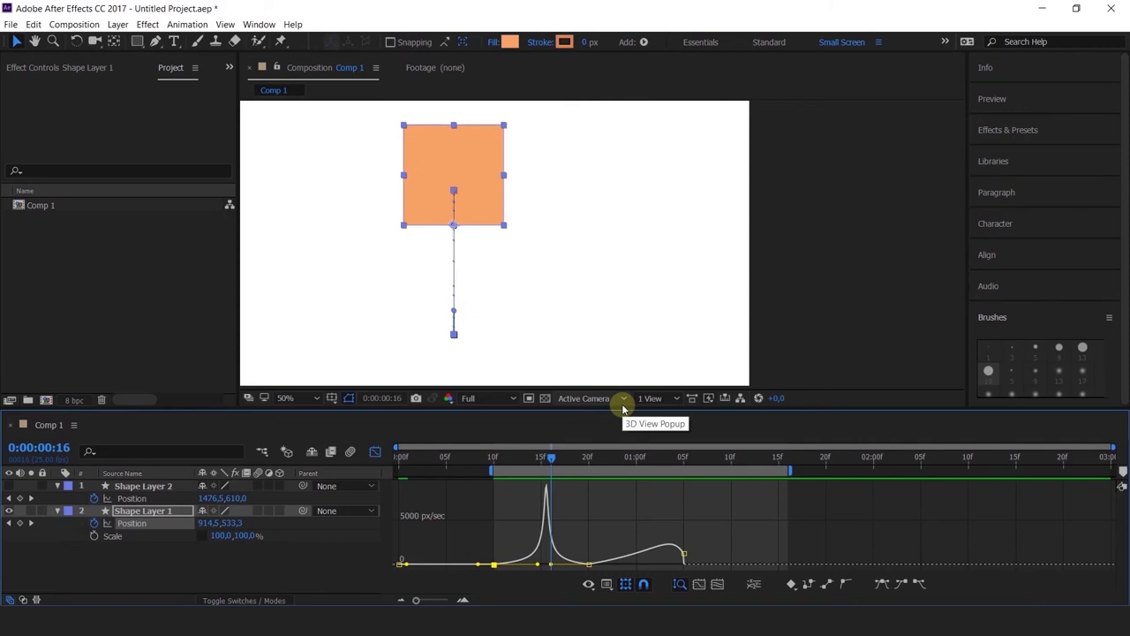
- Close the Graph Editor, start the work area at frame 0 and preview the jump from there
click(374, 453)
drag(551, 458, 384, 480)
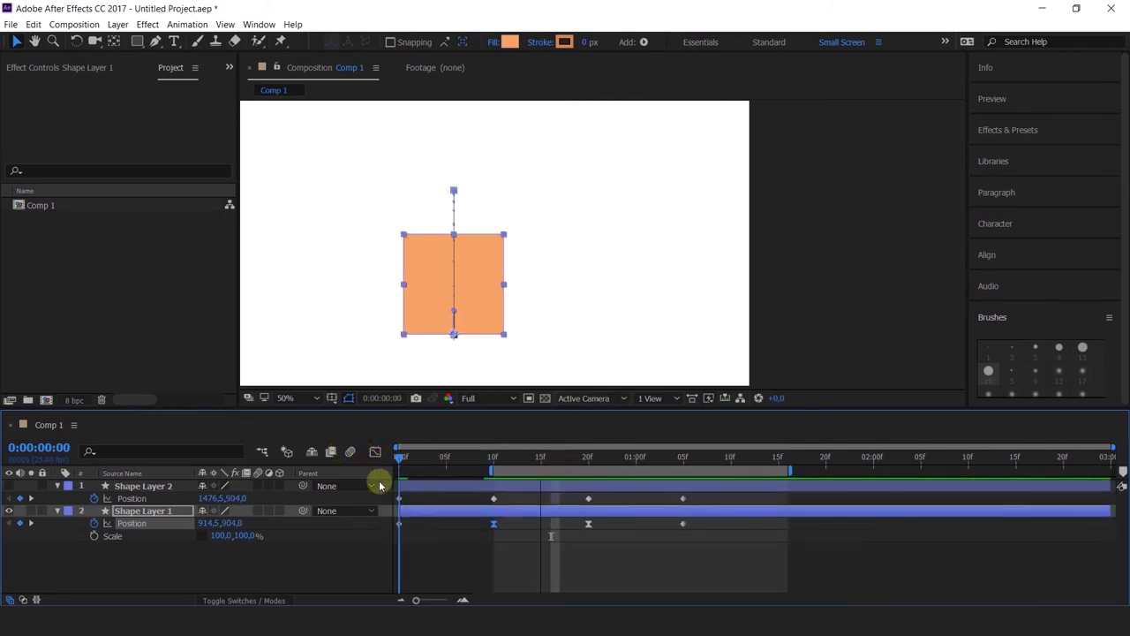
key(space)
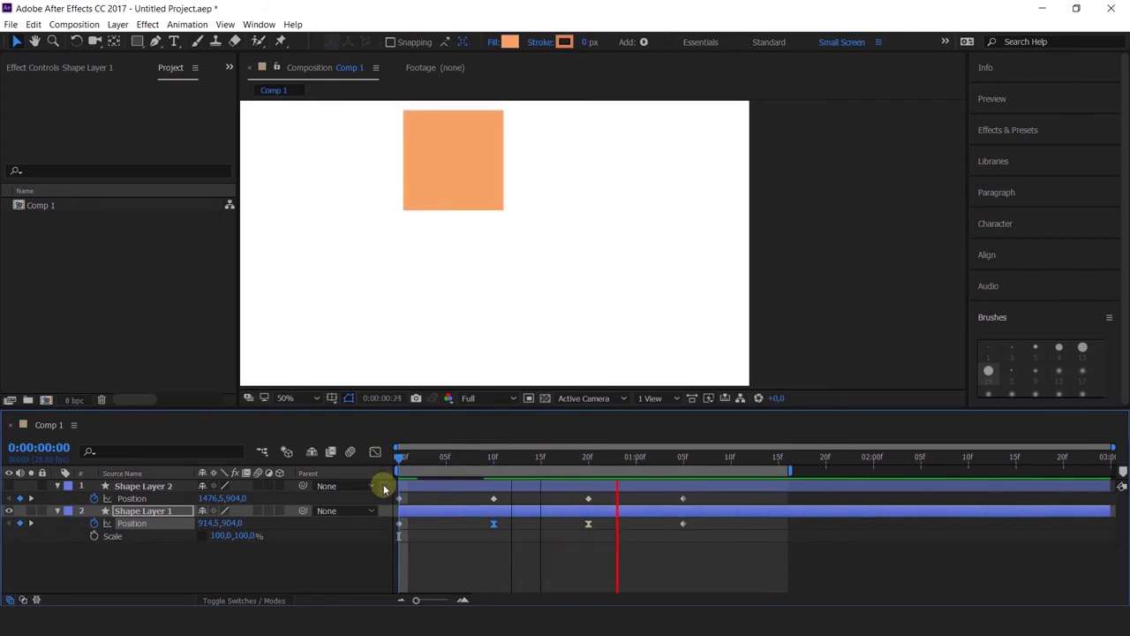
- Add a small second bounce to Shape Layer 1: Position Y 809 at 0:00:01:15 and a copy of the 0:00:01:05 keyframe at 0:00:02:00
drag(586, 462, 684, 484)
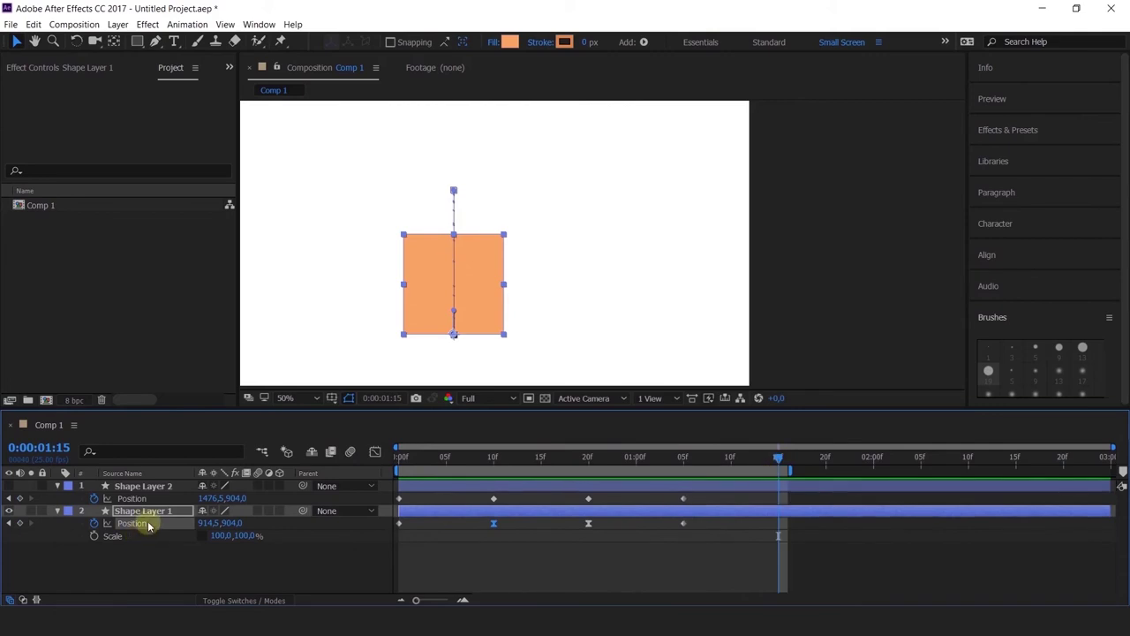
drag(238, 522, 165, 512)
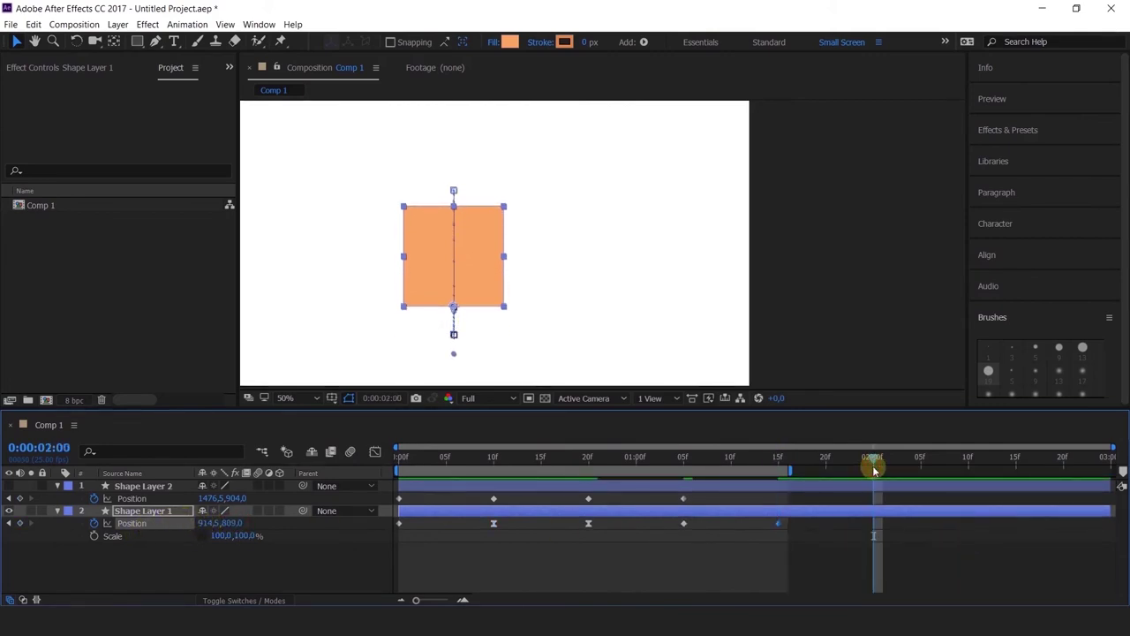
click(720, 540)
click(684, 523)
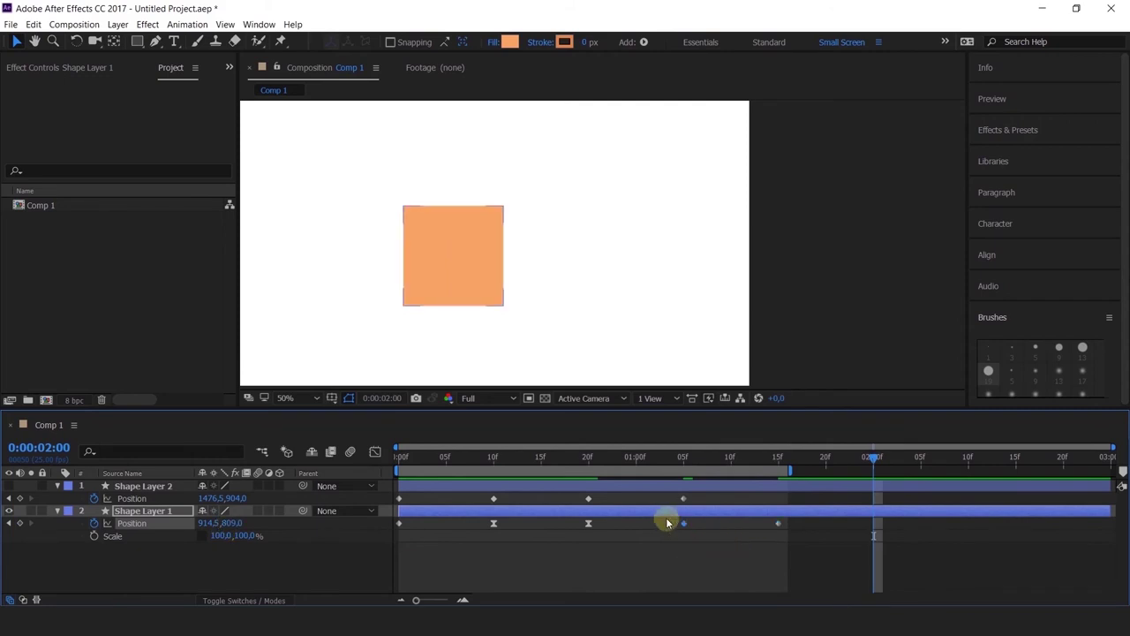
key(ctrl+c)
key(ctrl+v)
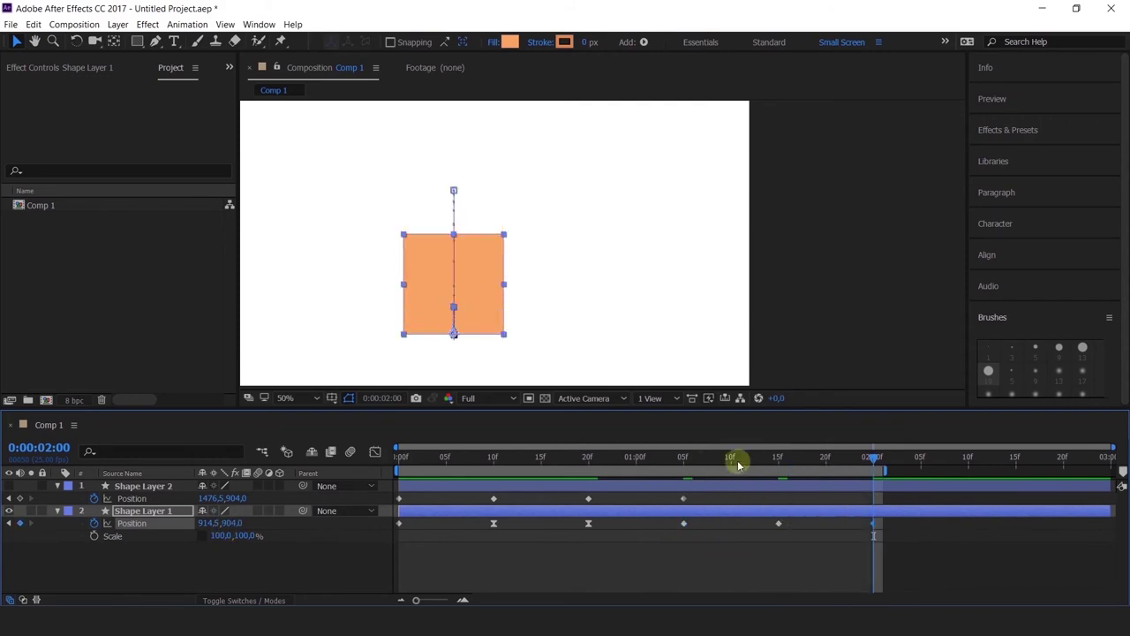
- Play the bounce and step through the fall from frame 20 to the landing at 0:00:01:05 to study the impact
key(space)
drag(574, 478, 591, 497)
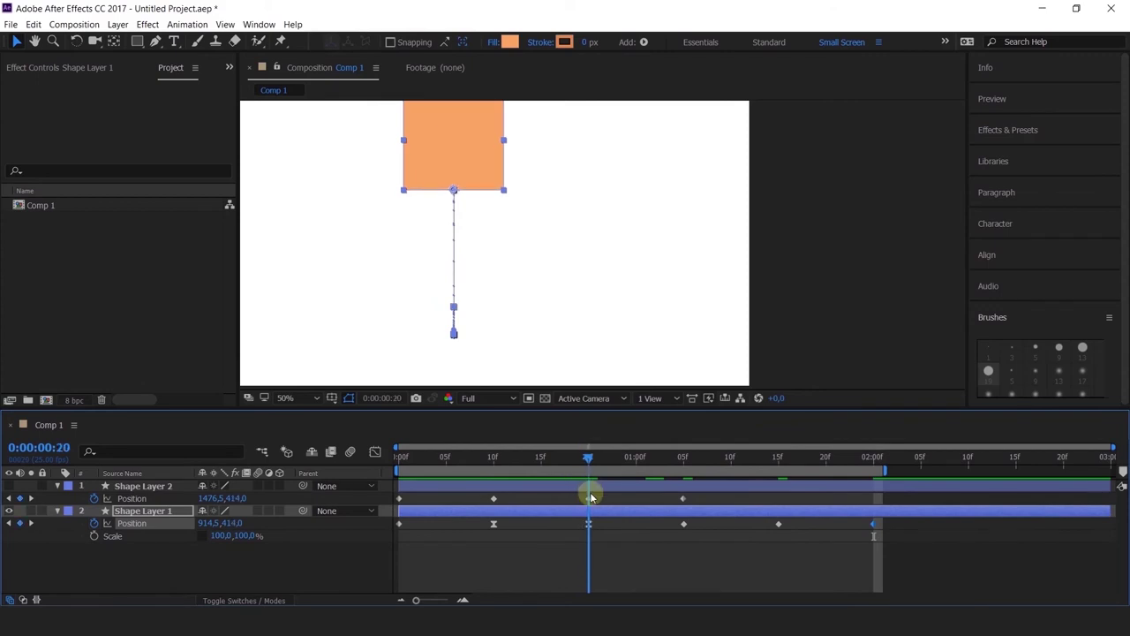
drag(592, 498, 667, 526)
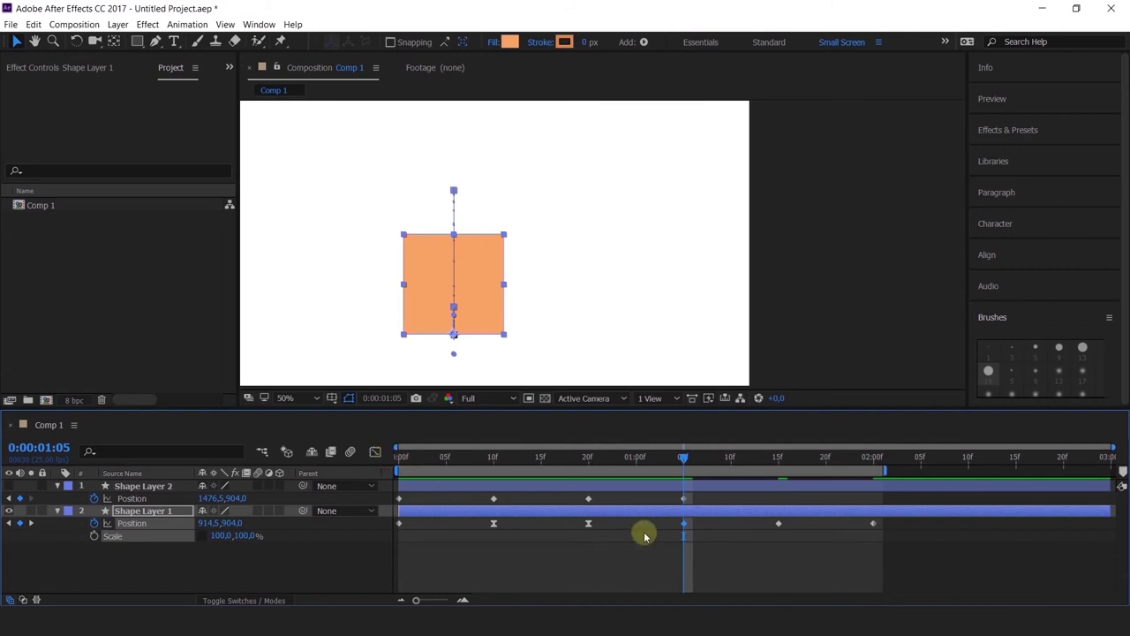
click(654, 462)
drag(654, 465, 648, 475)
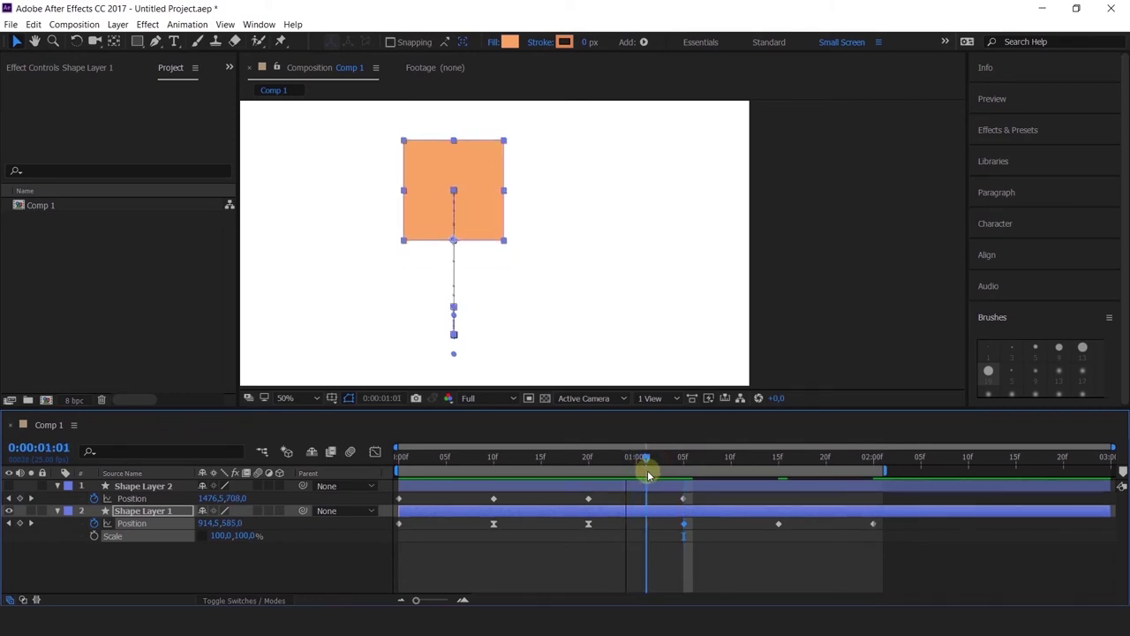
drag(647, 475, 683, 472)
click(694, 538)
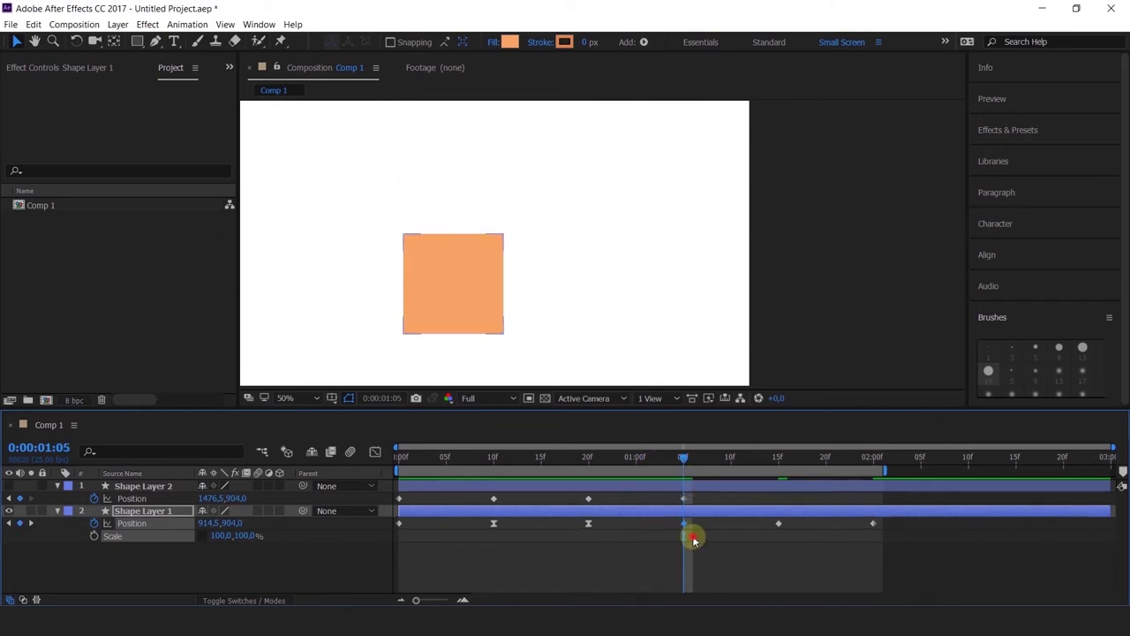
click(672, 516)
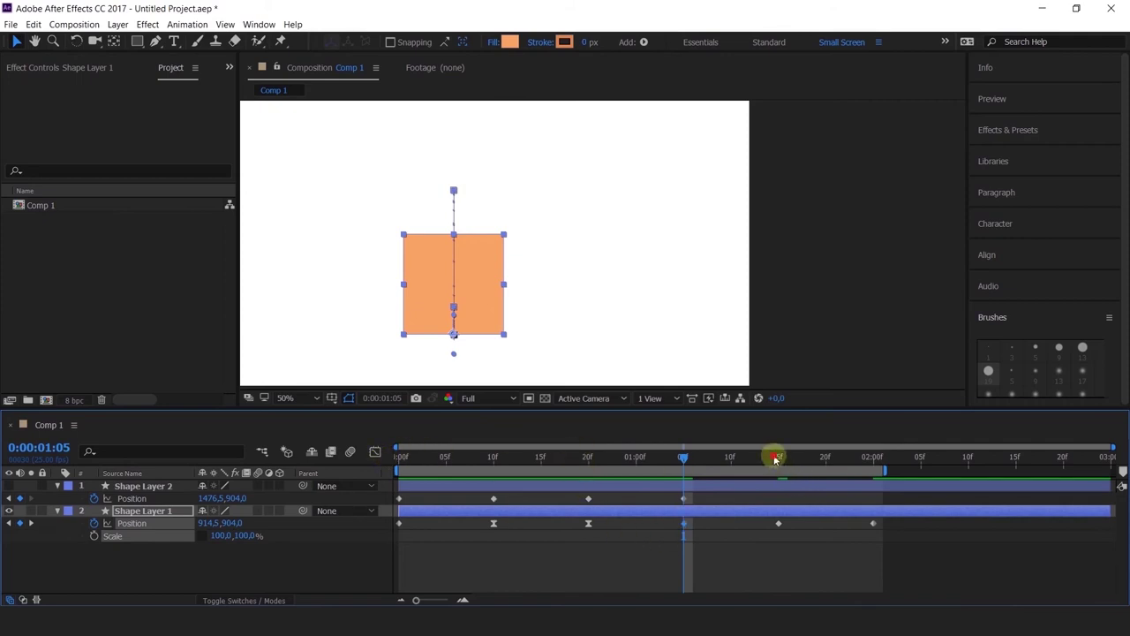
- Raise the second bounce by setting Shape Layer 1's Position Y to 744 at 0:00:01:15 and apply Easy Ease to that keyframe
click(777, 457)
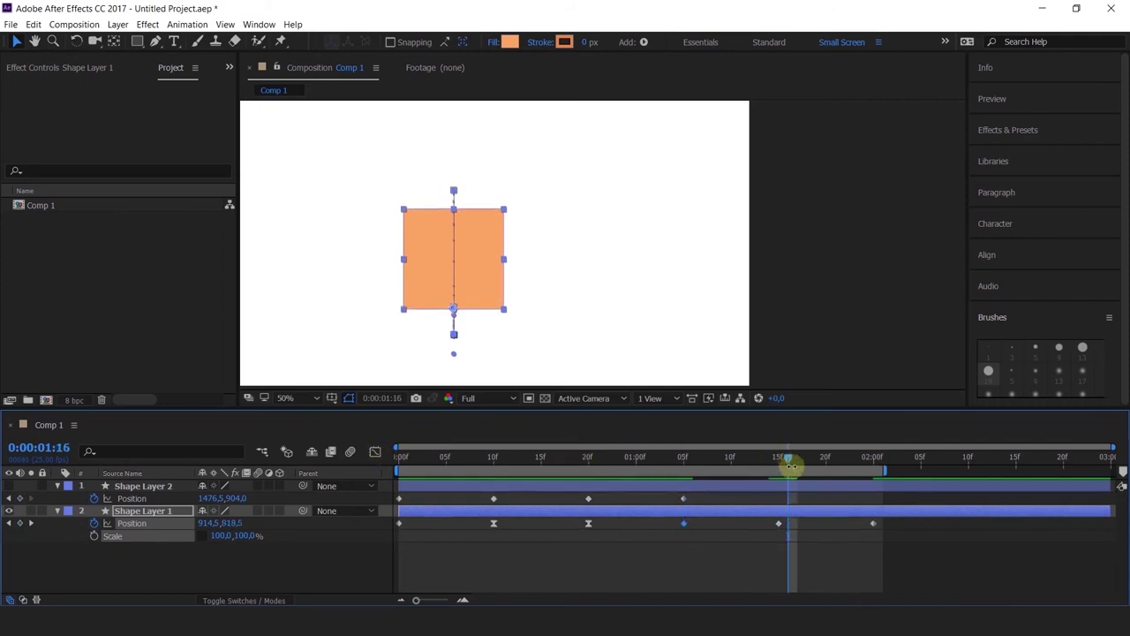
click(779, 459)
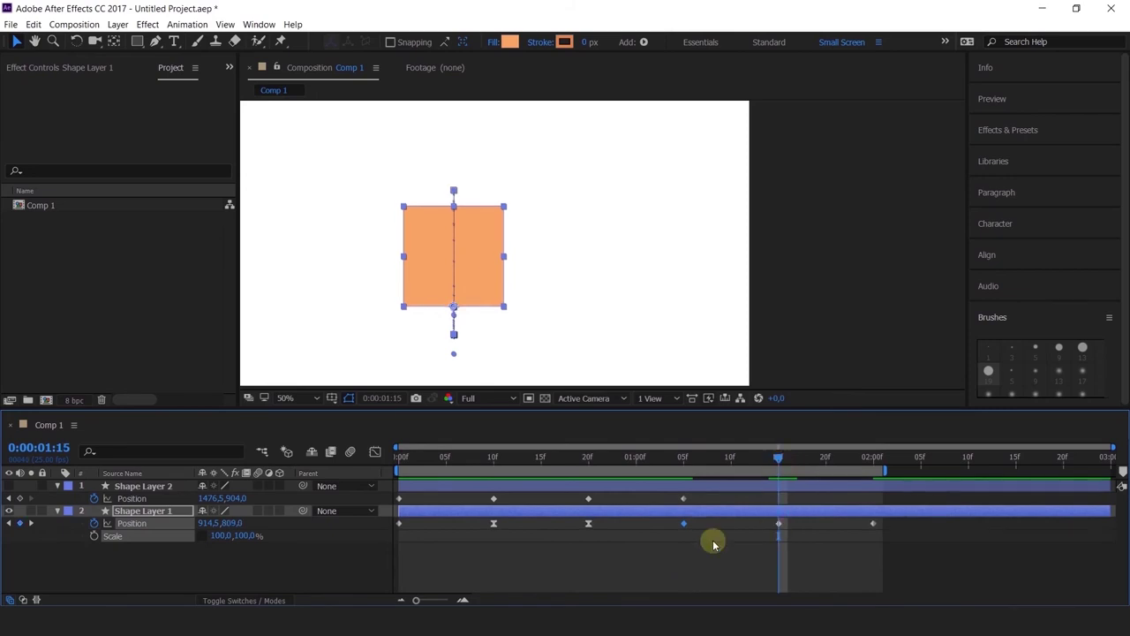
click(232, 522)
drag(231, 523, 177, 533)
drag(785, 542, 759, 509)
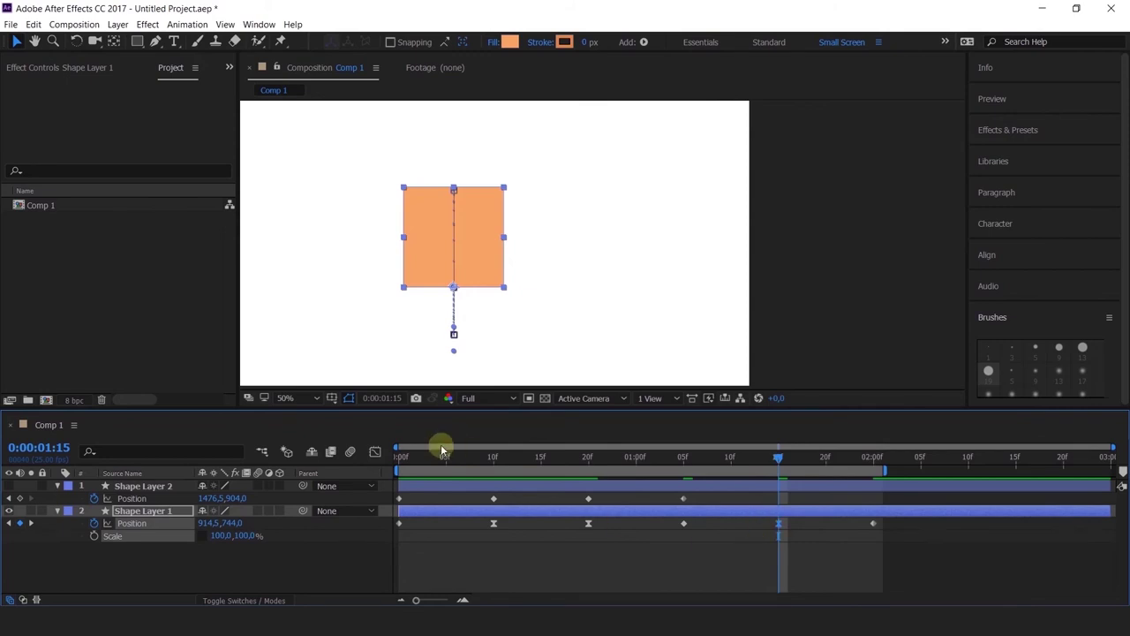
- Lengthen the 0:00:01:15 keyframe's outgoing speed handle to about 0:00:01:18 and preview the bounce with the work area starting at frame 10
click(377, 453)
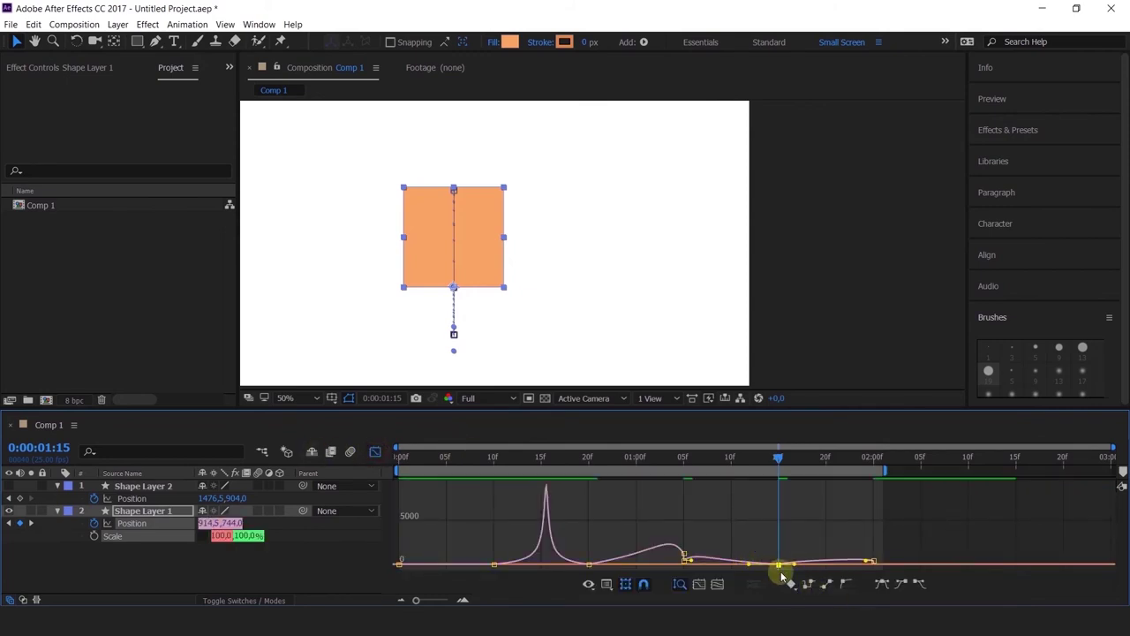
drag(793, 565, 809, 564)
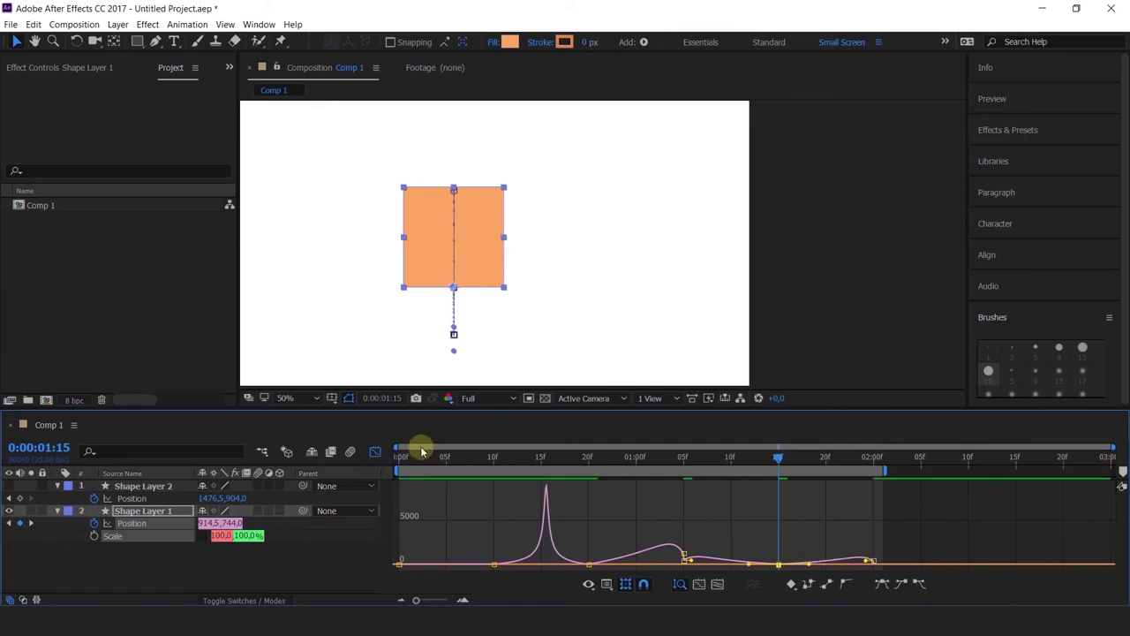
click(377, 453)
drag(631, 456, 492, 468)
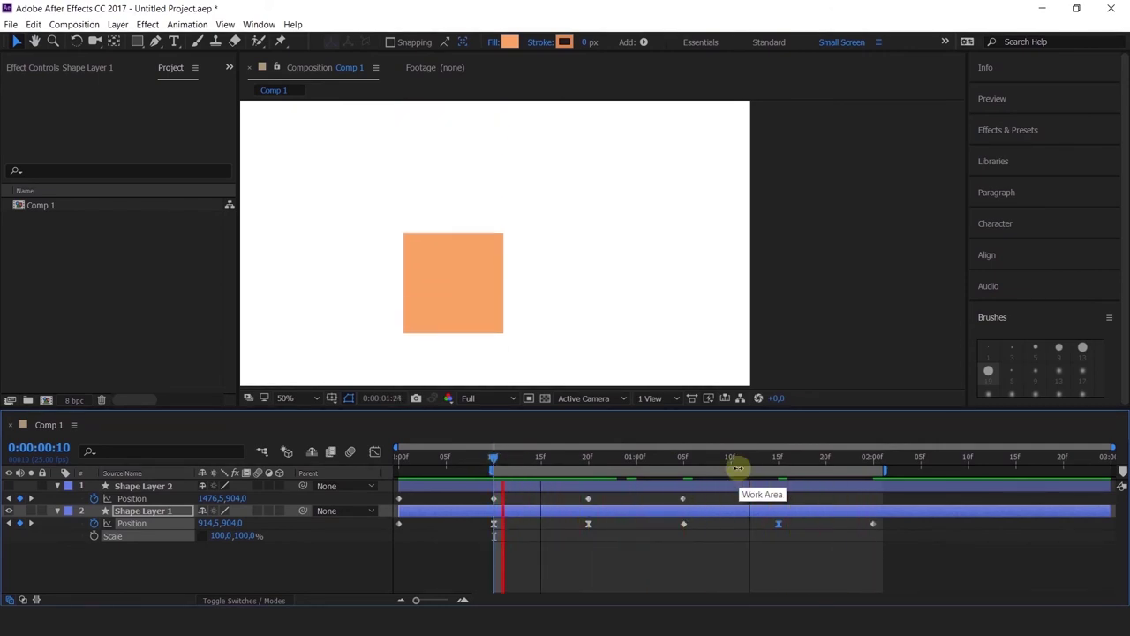
click(693, 457)
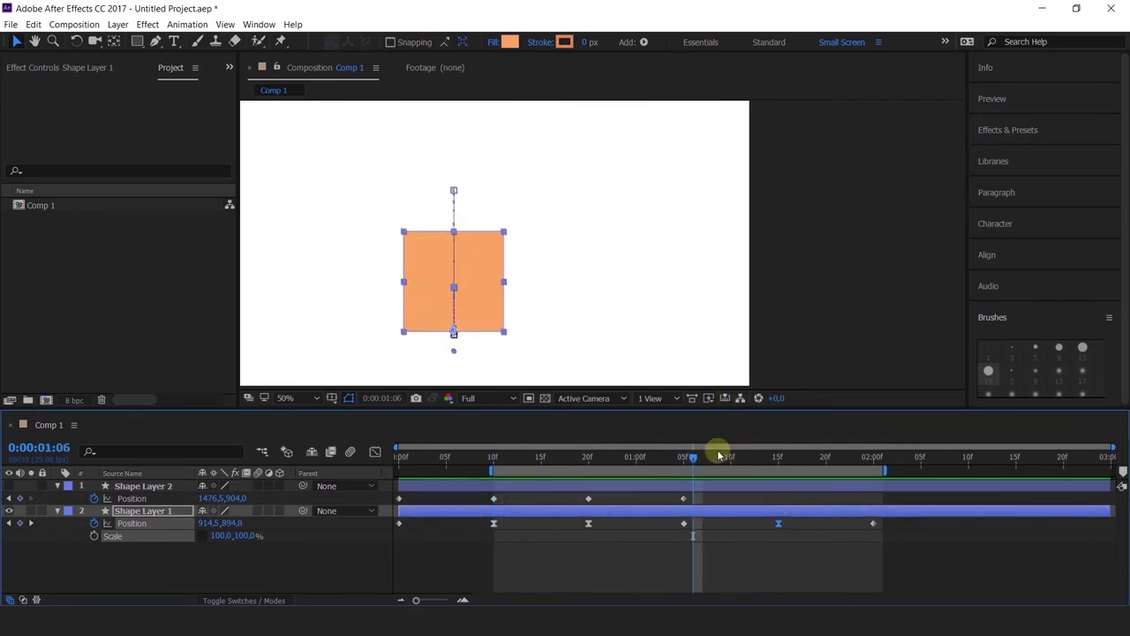
- Tighten Shape Layer 1's second bounce by moving its peak Position keyframe to 0:00:01:12 and its final landing keyframe to 0:00:01:18
drag(716, 456, 762, 475)
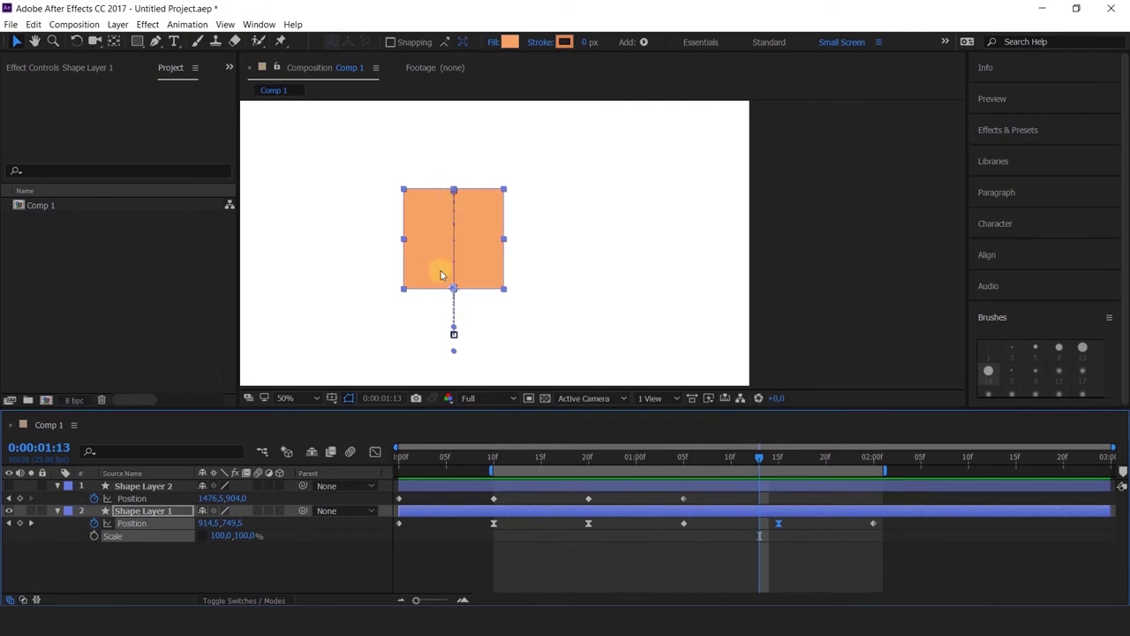
click(779, 458)
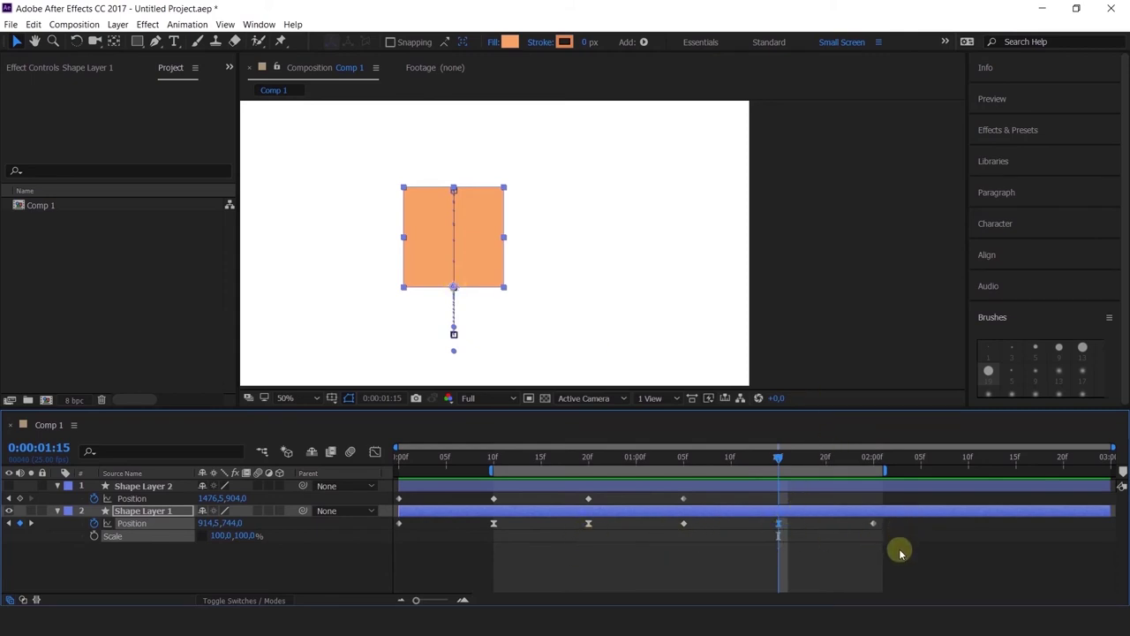
drag(903, 558, 766, 514)
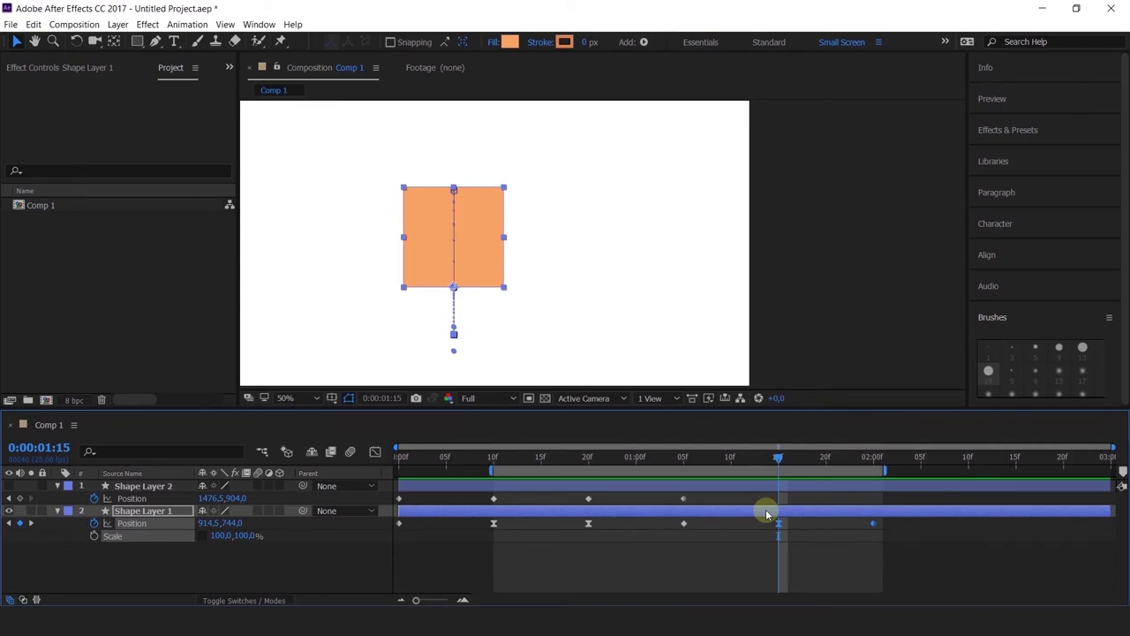
drag(775, 524, 748, 524)
click(772, 551)
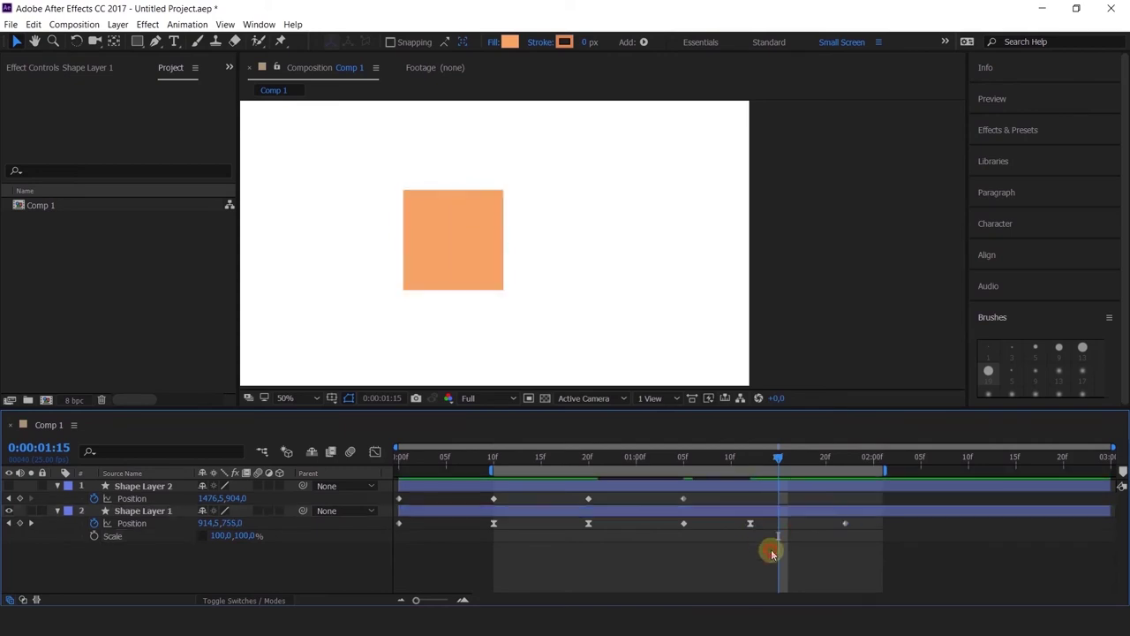
drag(850, 525, 807, 530)
- Preview Shape Layer 1's bounce from frame 10 and review its Position keyframes and speed graph
drag(762, 468, 492, 520)
key(space)
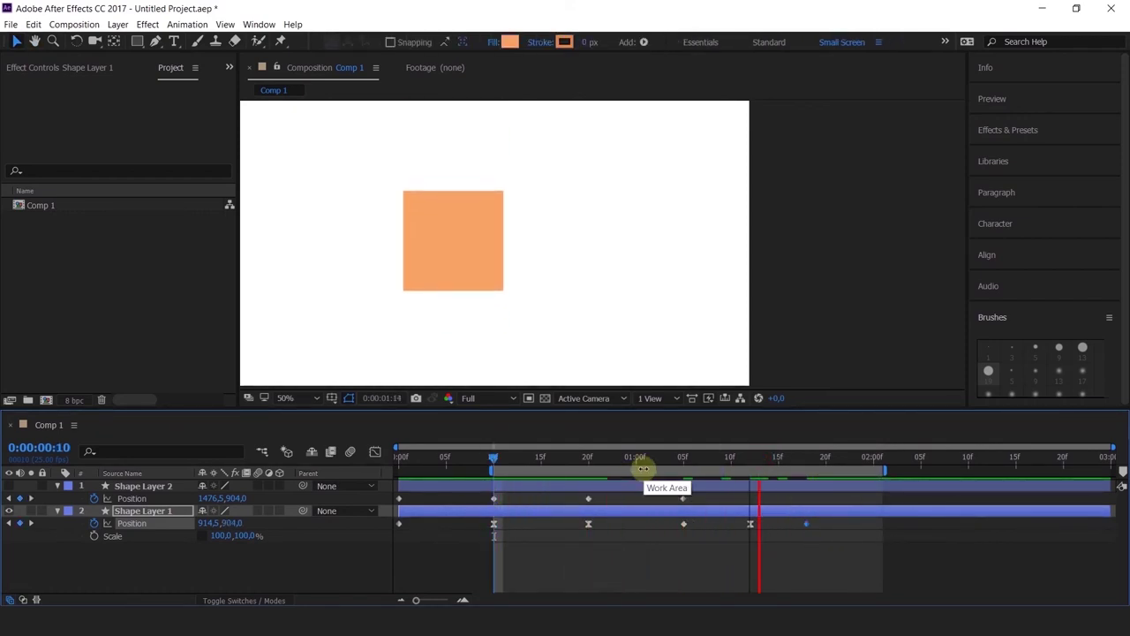
key(space)
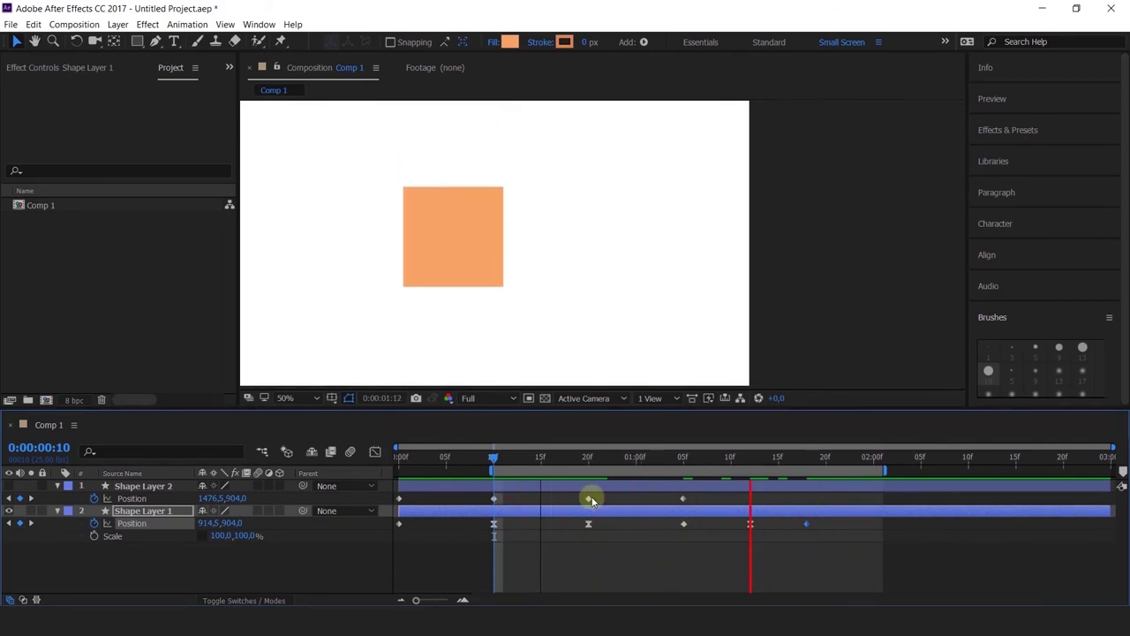
click(588, 461)
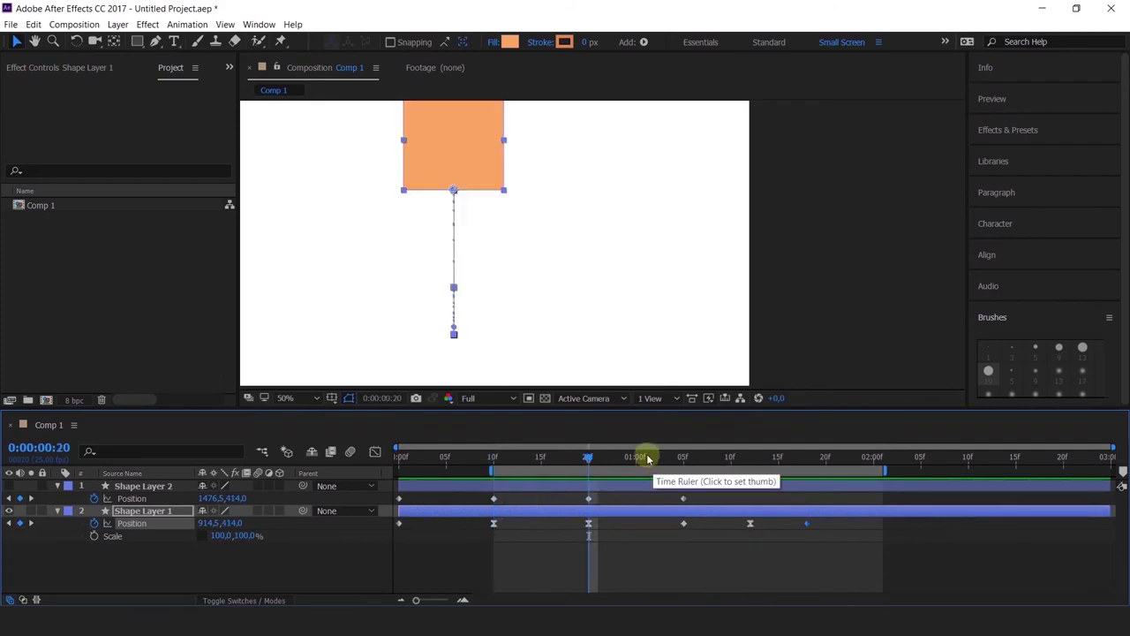
drag(645, 457, 493, 496)
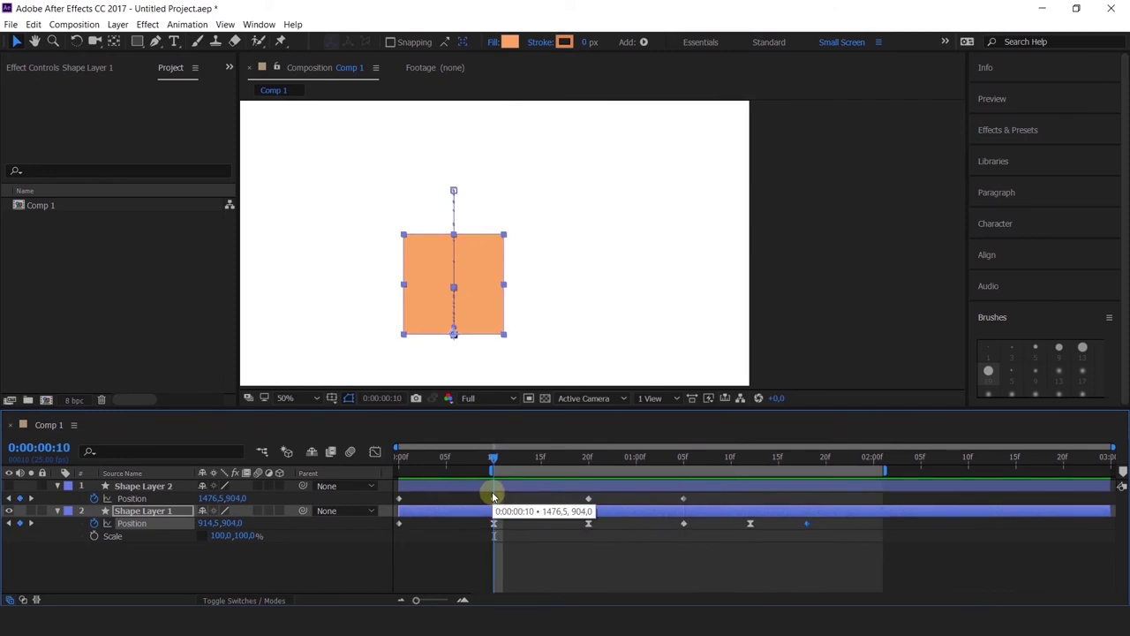
click(375, 454)
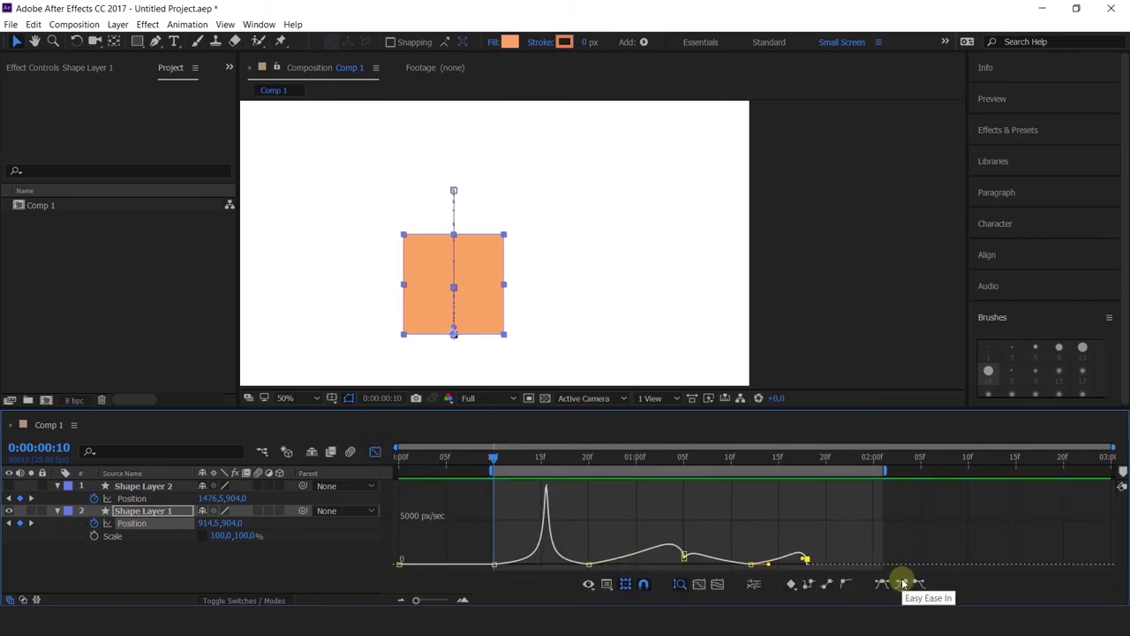
click(374, 453)
click(797, 523)
drag(796, 523, 492, 526)
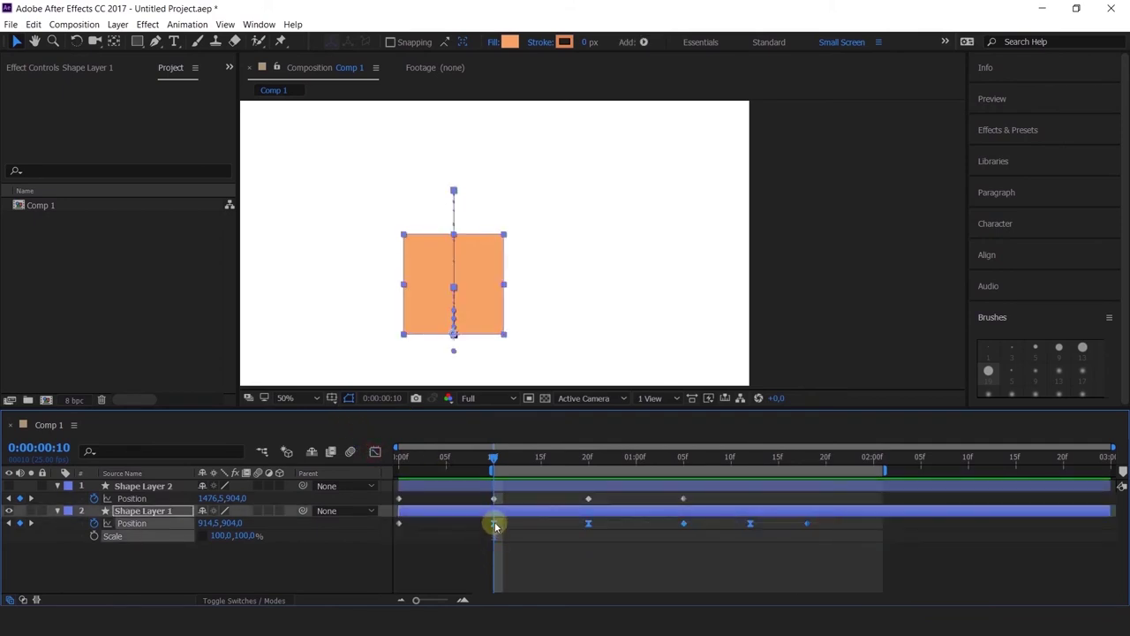
- Hide Shape Layer 1, then show and select Shape Layer 2
click(9, 511)
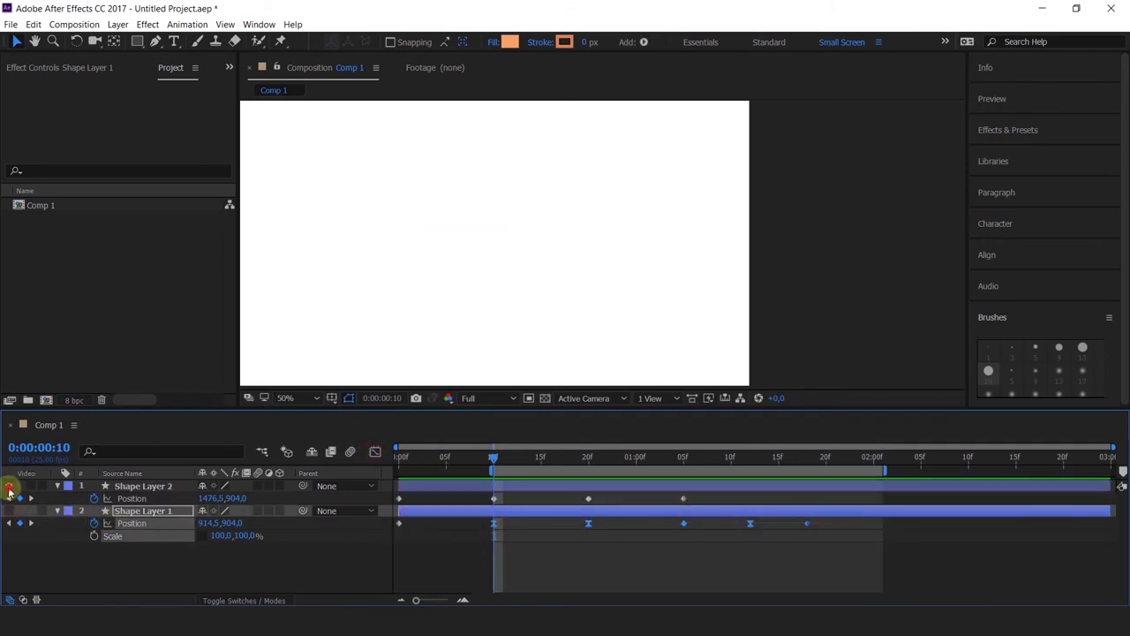
click(9, 486)
click(106, 485)
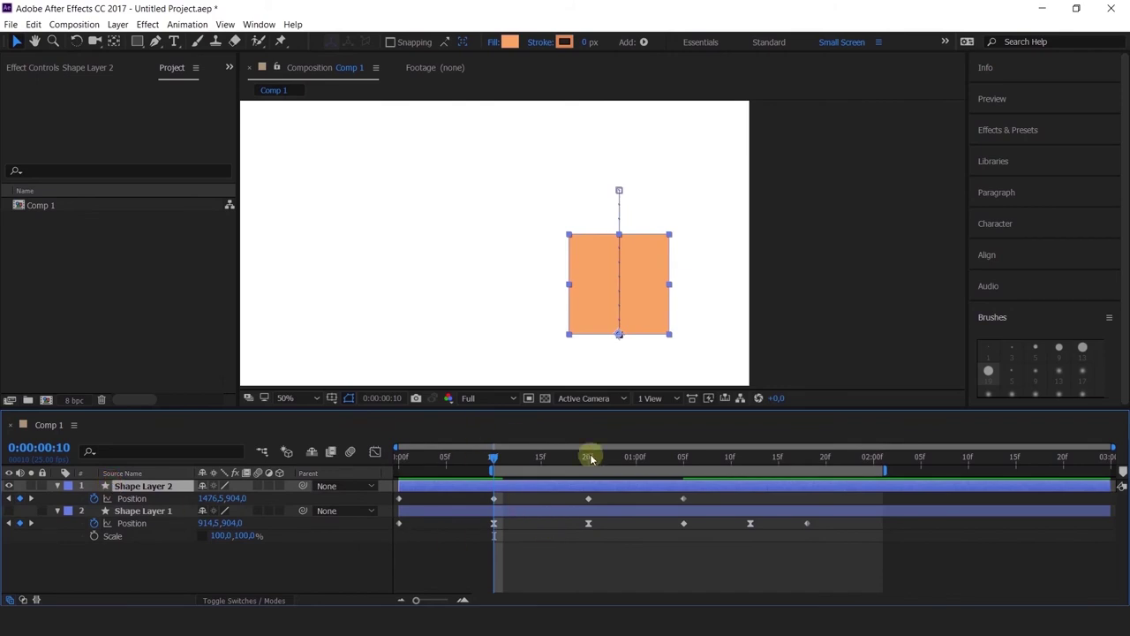
- Ease into Shape Layer 2's frame 20 Position keyframe in the speed graph, extending its incoming handle at zero speed to about frame 15
drag(590, 488, 570, 510)
click(374, 452)
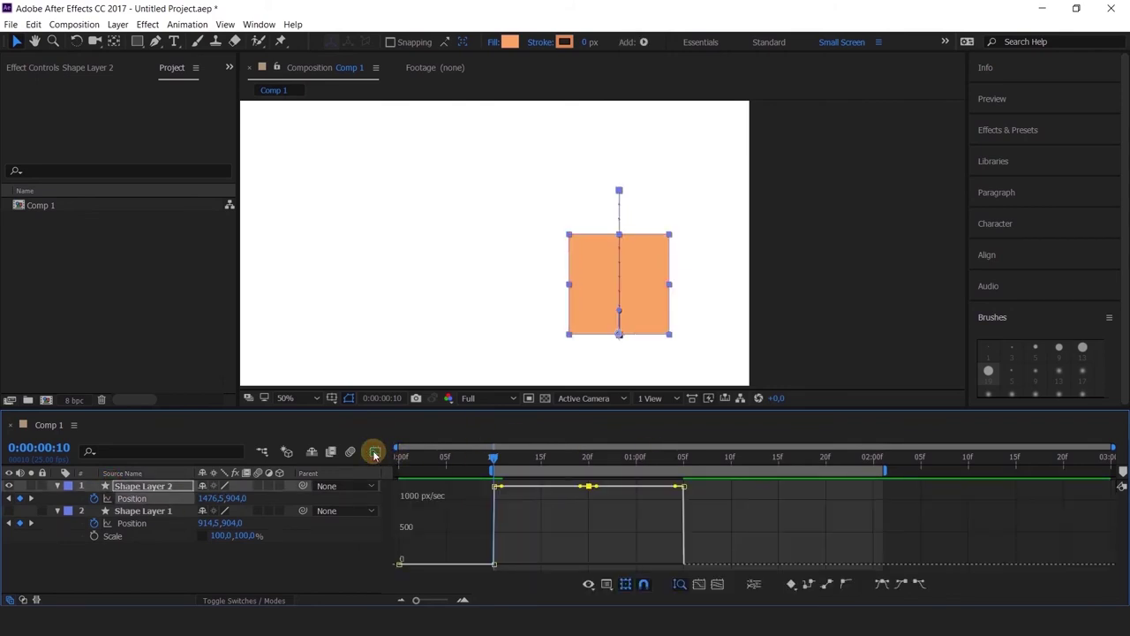
click(902, 586)
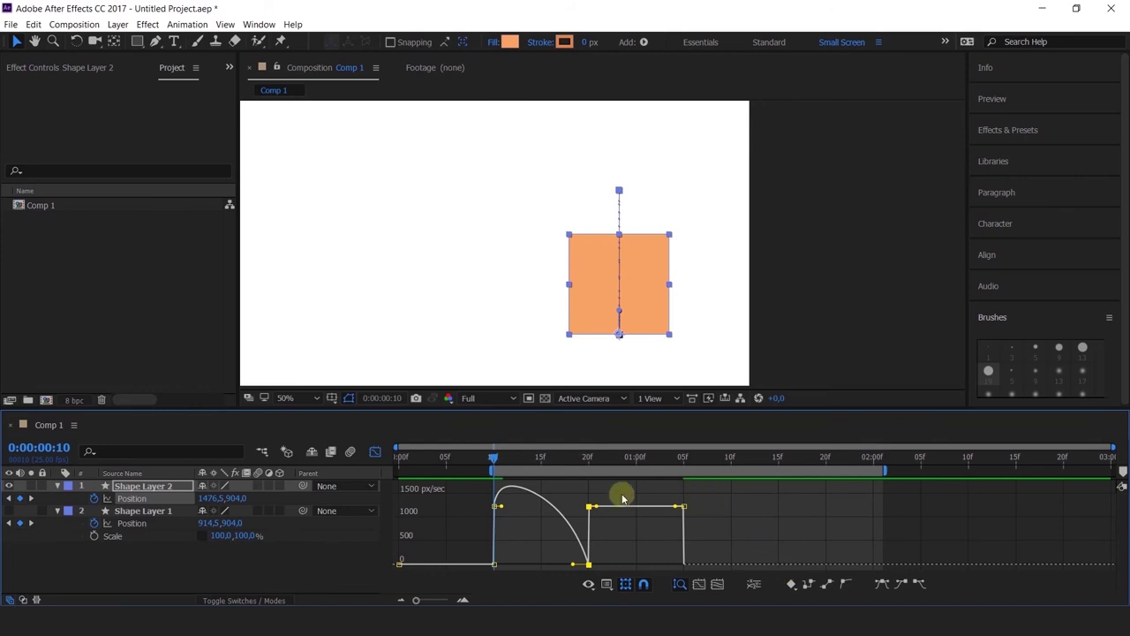
mouse_move(528, 460)
mouse_down()
mouse_move(601, 484)
mouse_move(532, 461)
mouse_up()
key(j)
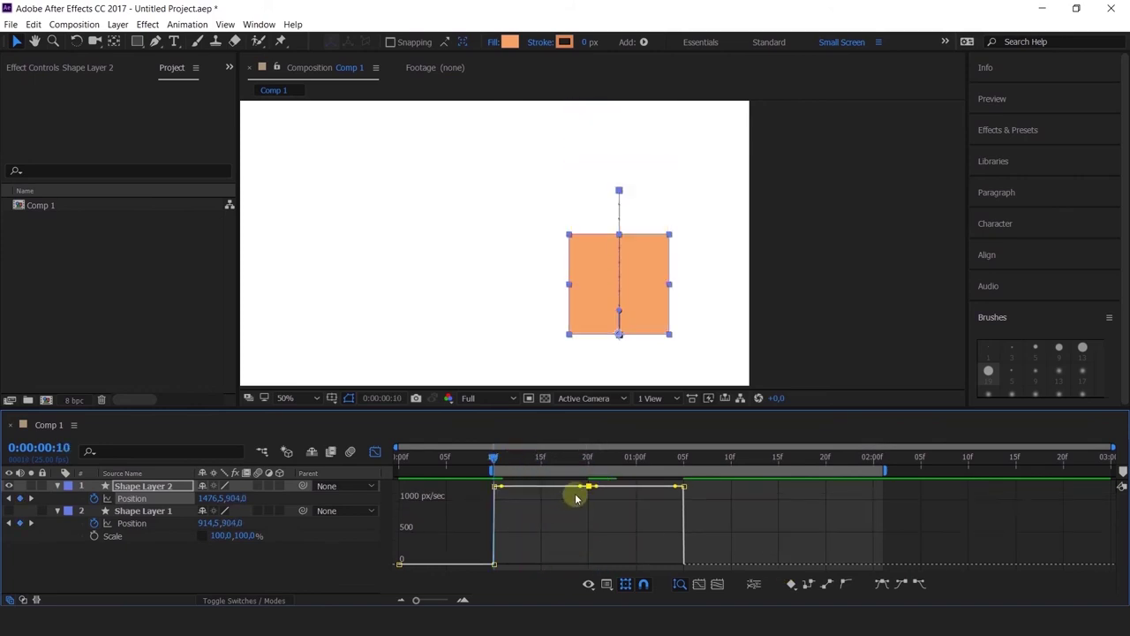
drag(575, 494, 540, 572)
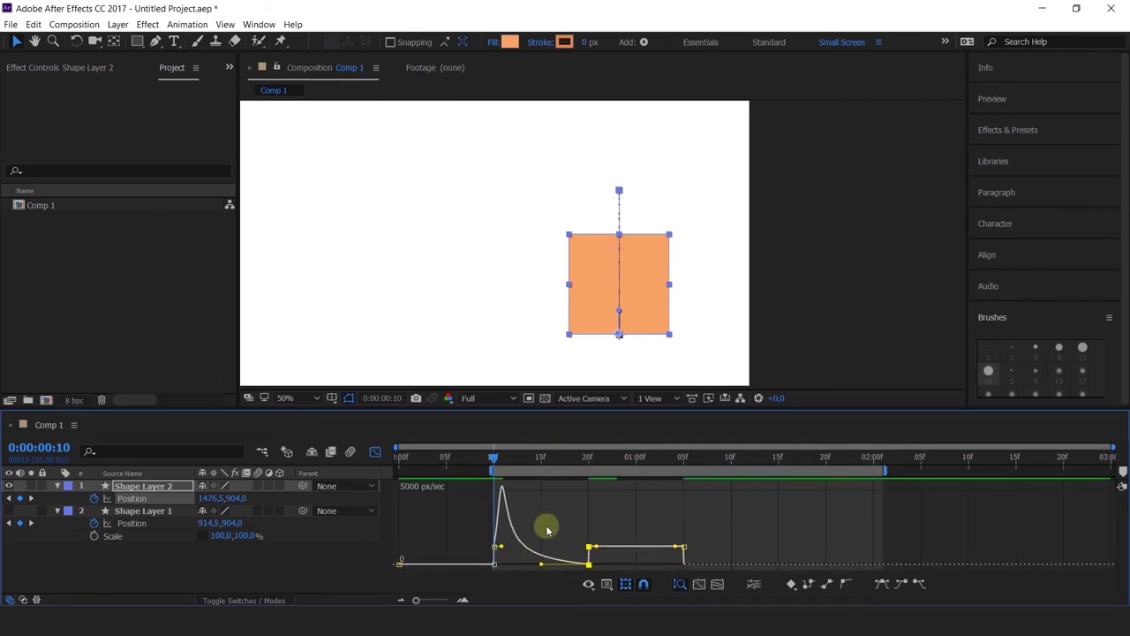
click(375, 451)
mouse_move(583, 498)
mouse_down()
mouse_move(537, 497)
mouse_move(591, 500)
mouse_up()
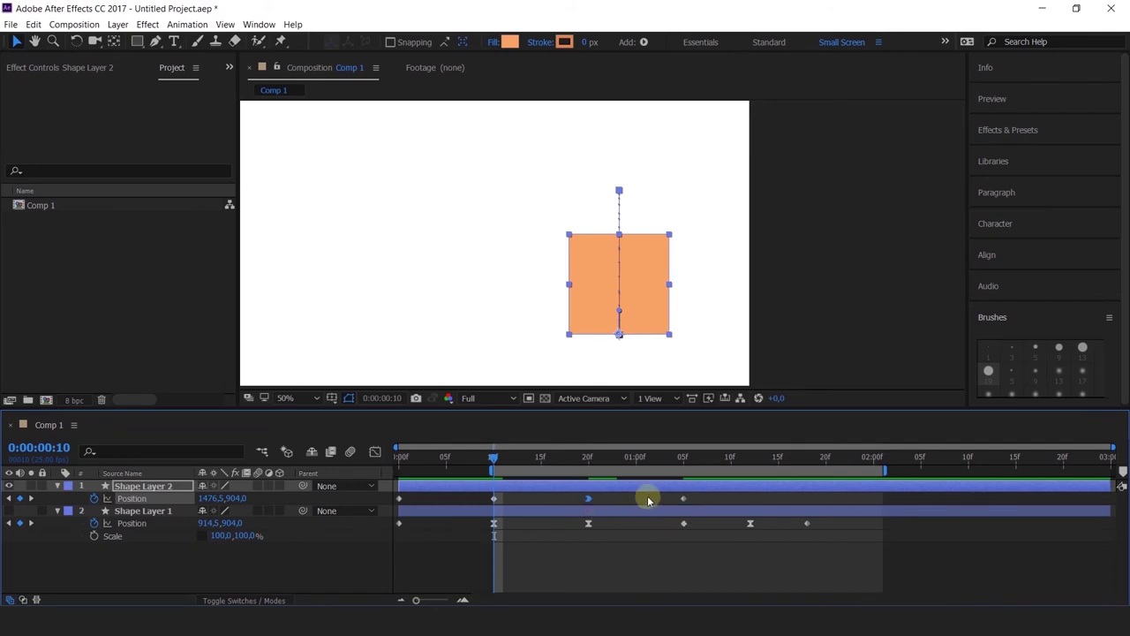
click(374, 451)
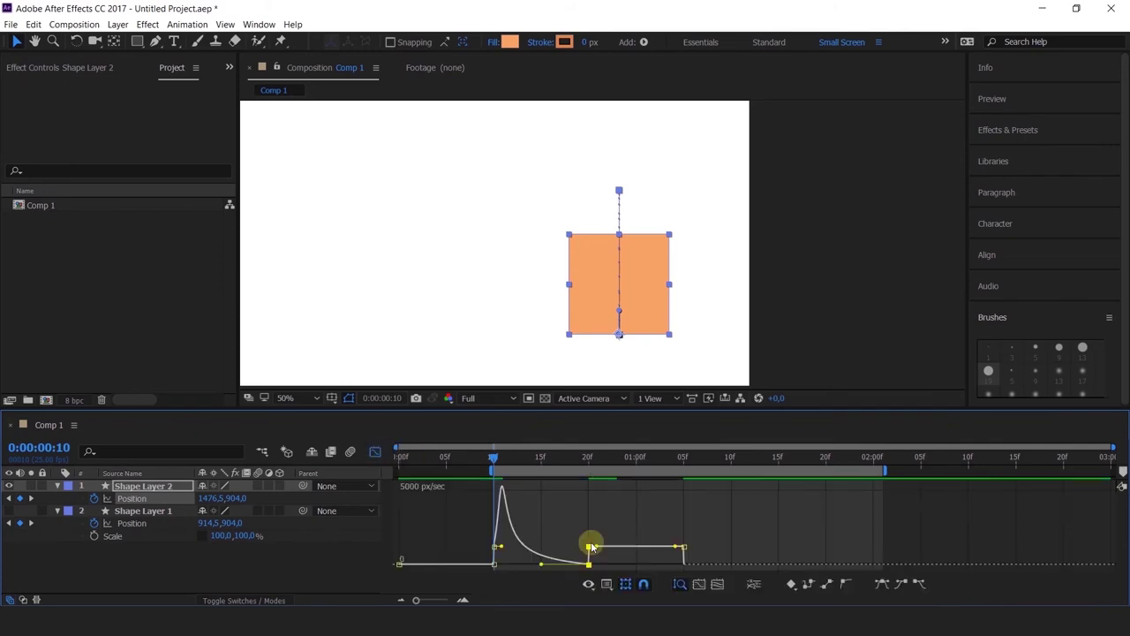
click(373, 456)
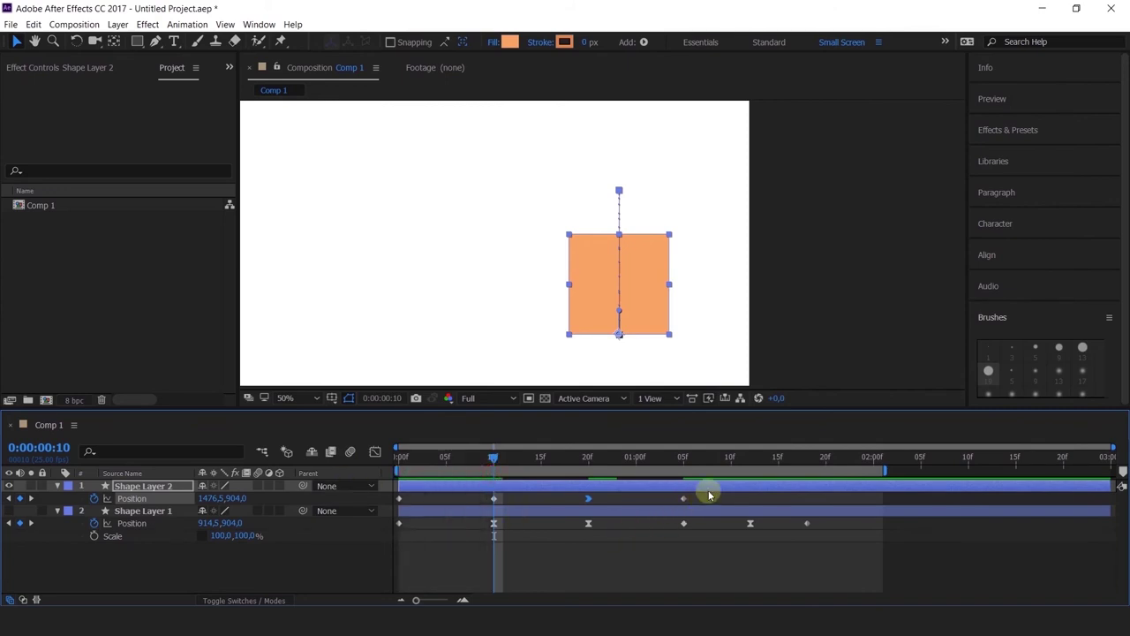
- Delete Shape Layer 2's Position keyframe at frame 0 and preview the jump from frame 10
drag(705, 497, 348, 516)
key(Home)
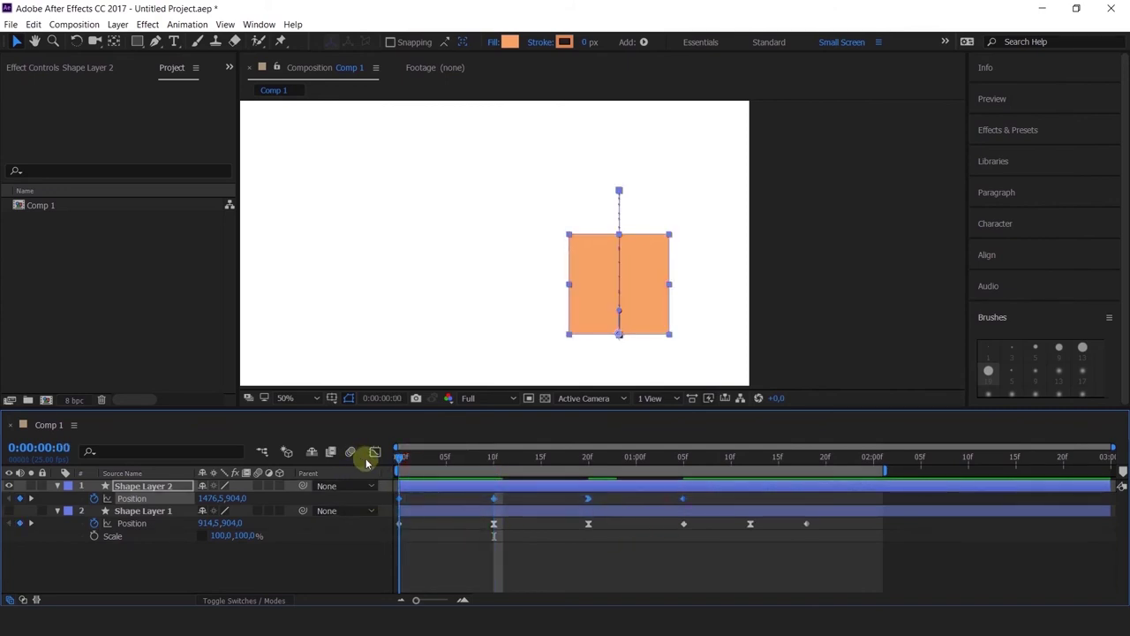
key(space)
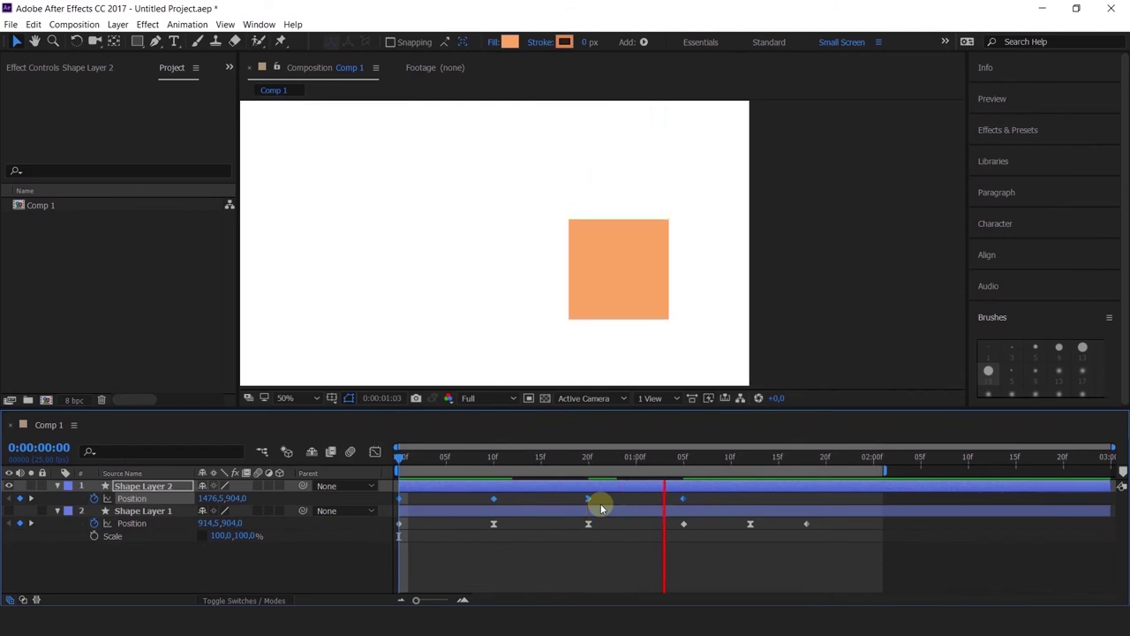
click(494, 458)
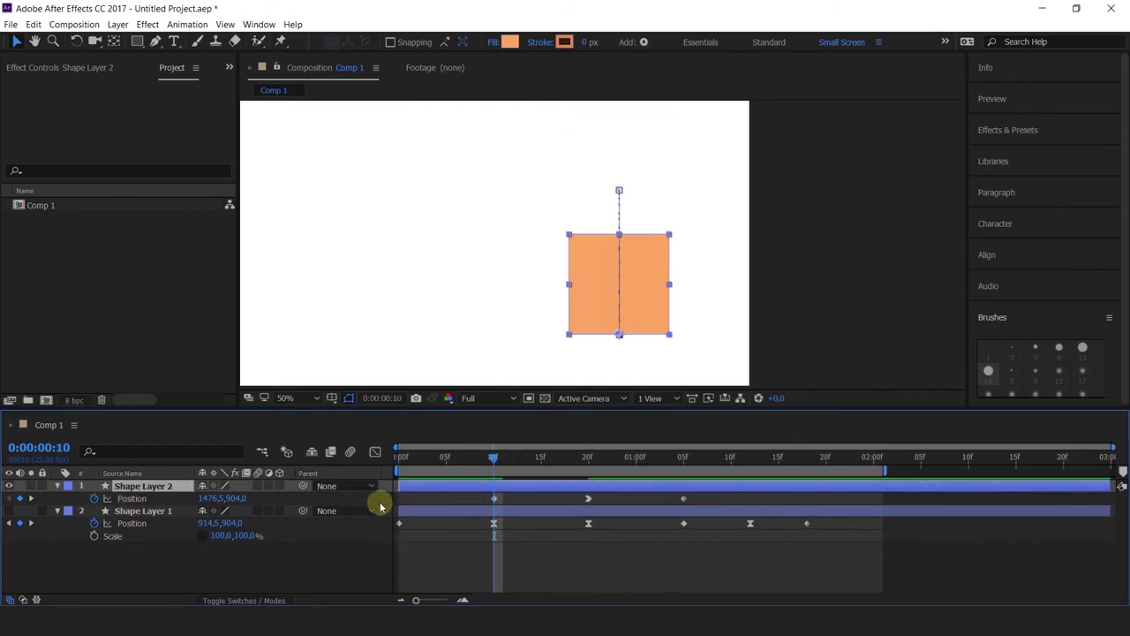
click(380, 501)
key(space)
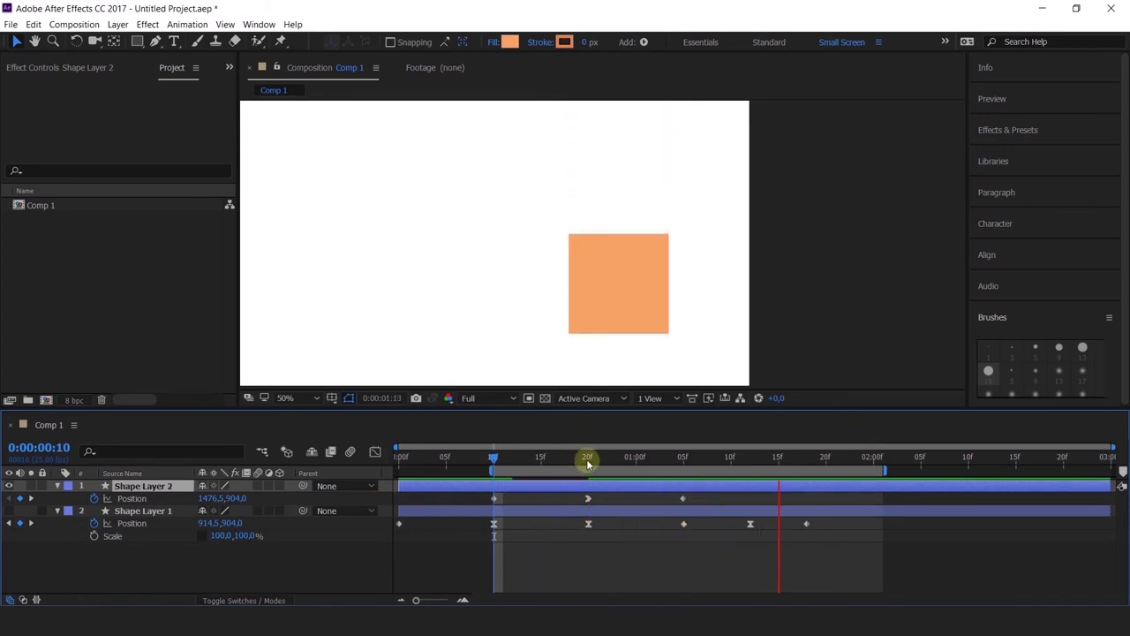
- Convert Shape Layer 2's three Position keyframes to hold keyframes with Toggle Hold Keyframe and preview from frame 10
drag(586, 460, 542, 484)
drag(681, 500, 429, 514)
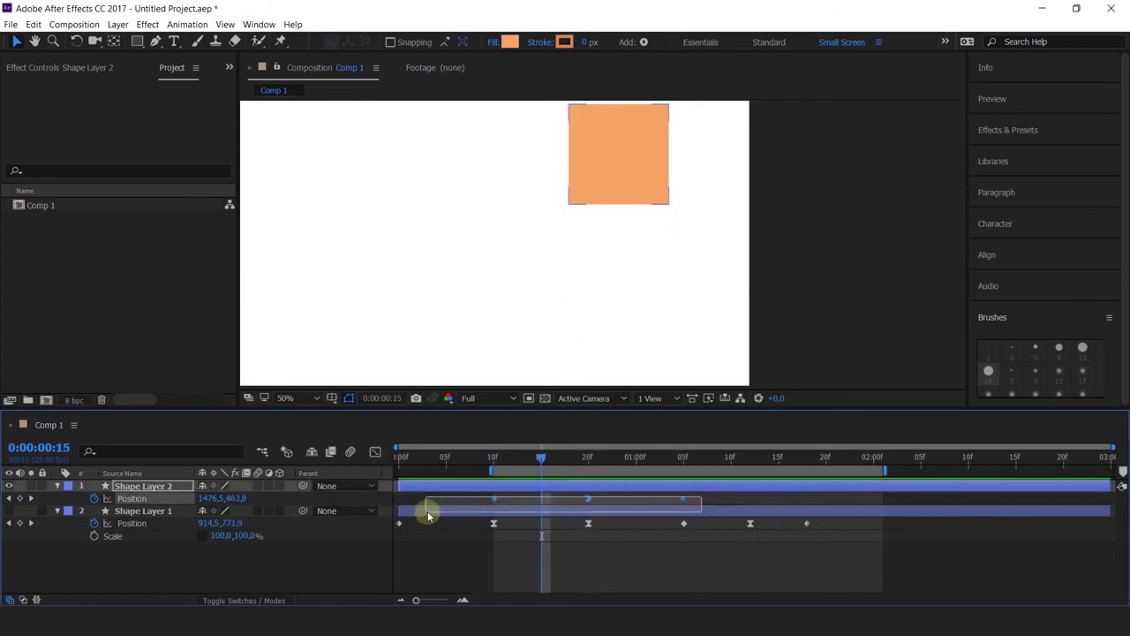
right_click(497, 501)
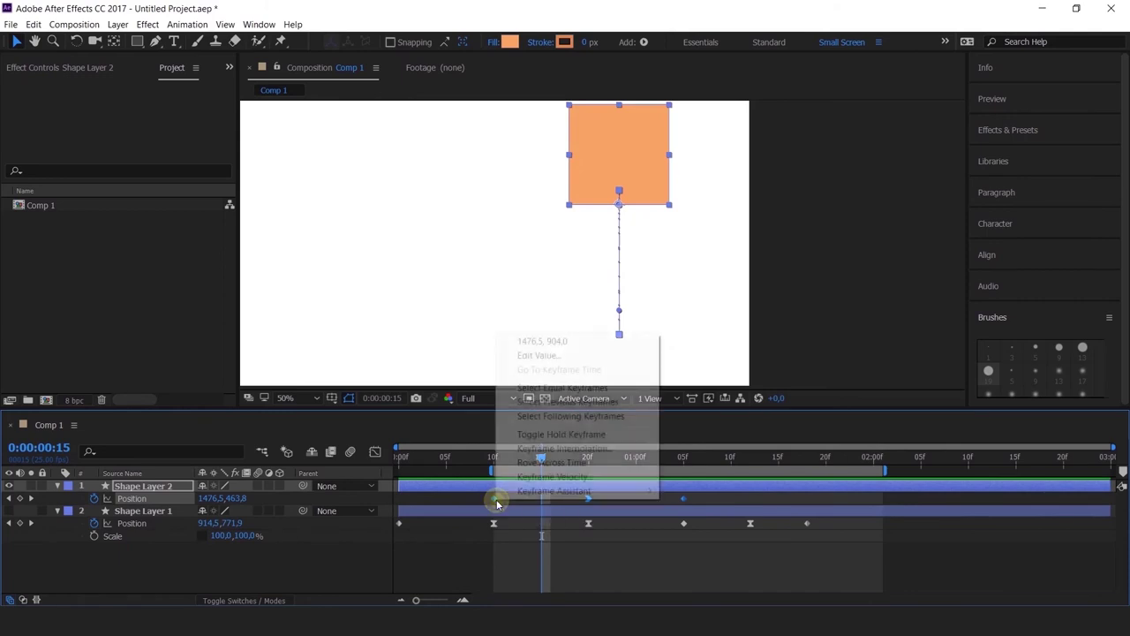
click(539, 436)
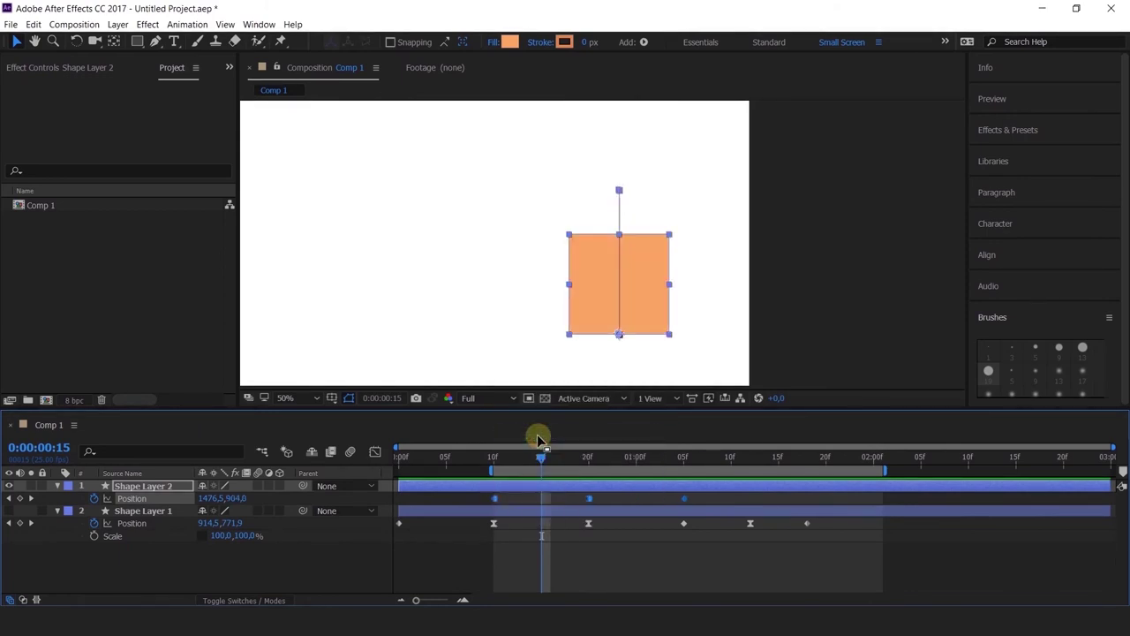
drag(506, 465, 492, 461)
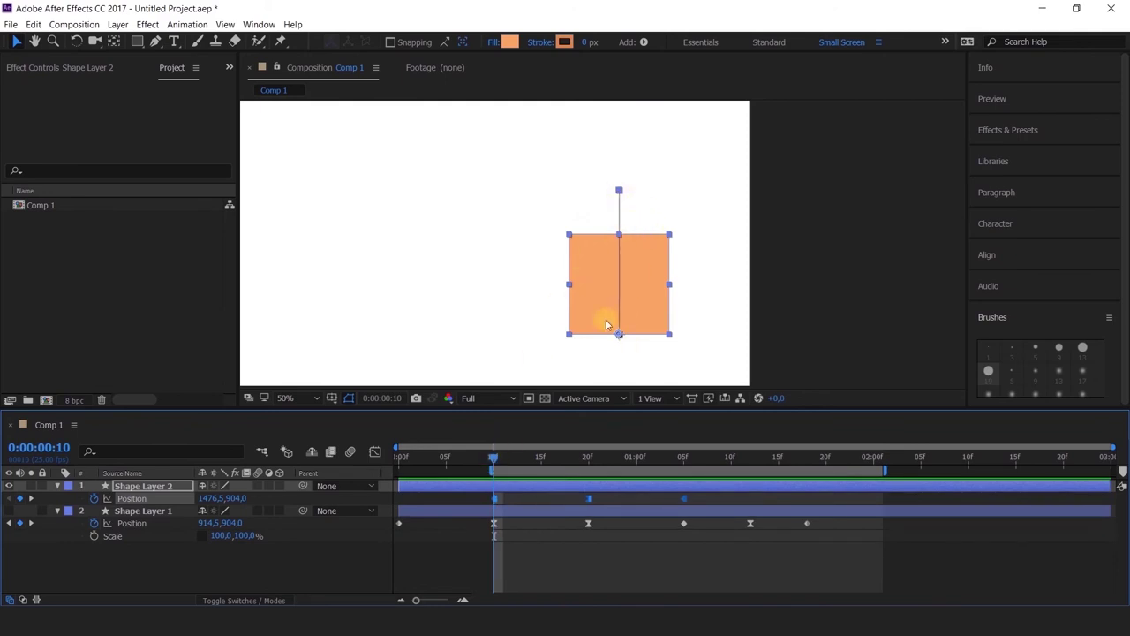
key(space)
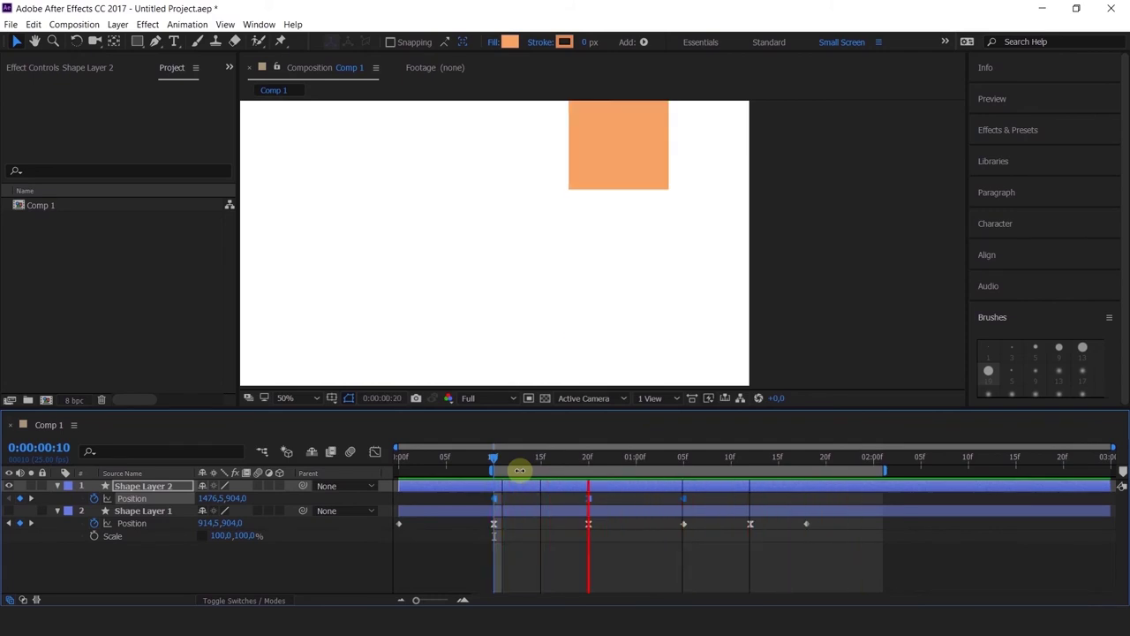
key(space)
- Scrub through Shape Layer 2's hold keyframes around frames 10 and 20 to examine how the square's position changes between them
drag(504, 463, 446, 463)
drag(505, 488, 525, 525)
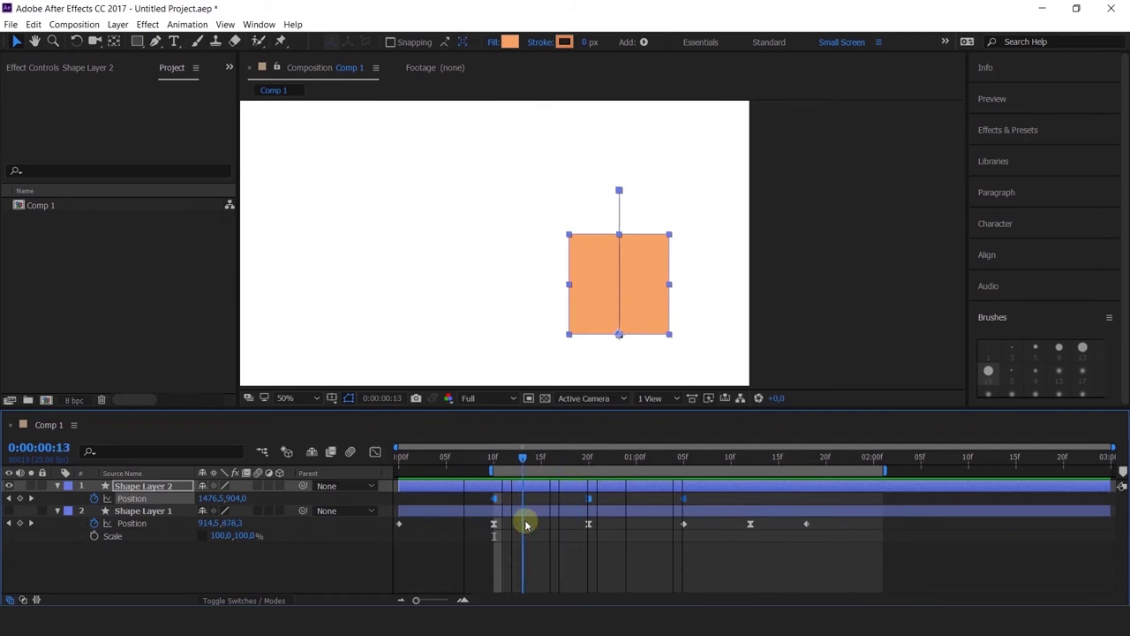
drag(526, 525, 533, 523)
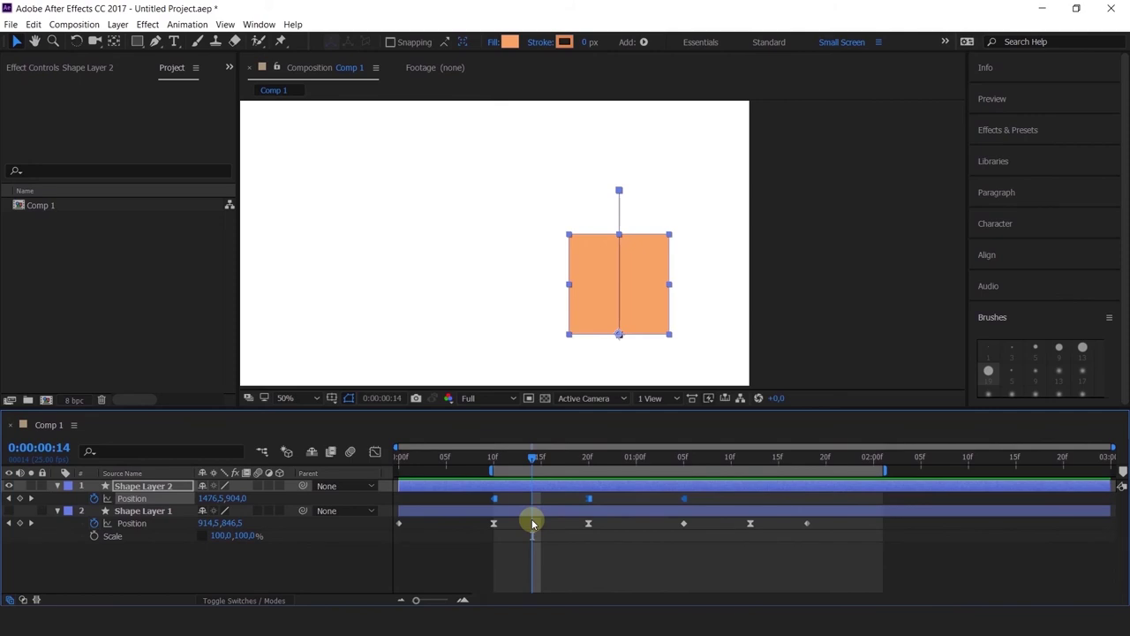
click(537, 461)
key(Page_Up)
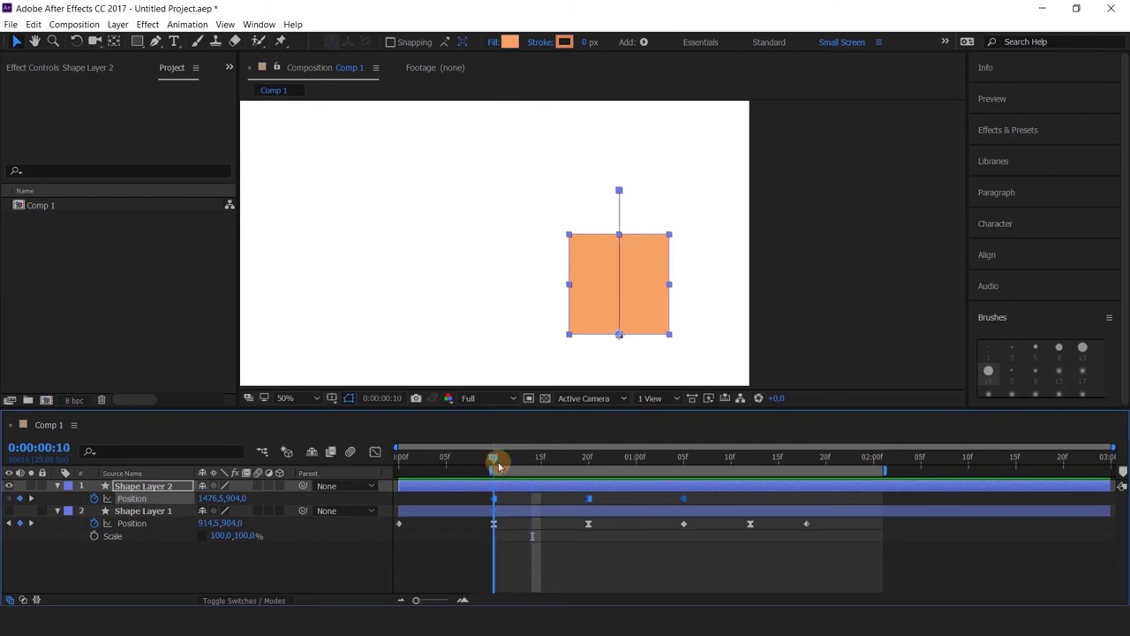
drag(497, 460, 740, 473)
drag(670, 489, 513, 498)
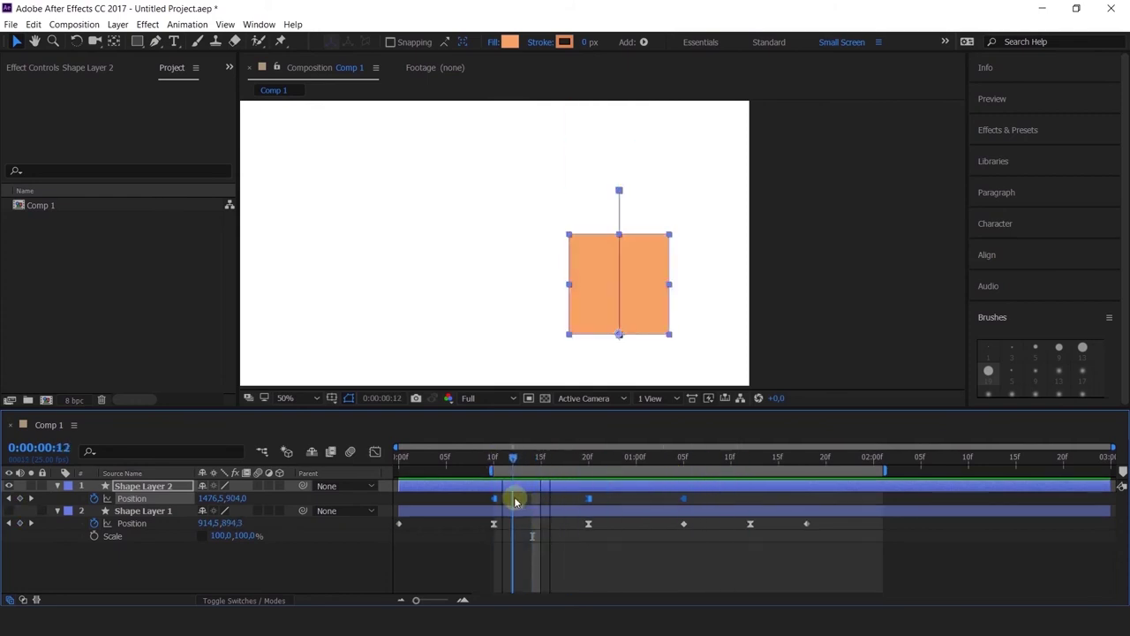
click(590, 499)
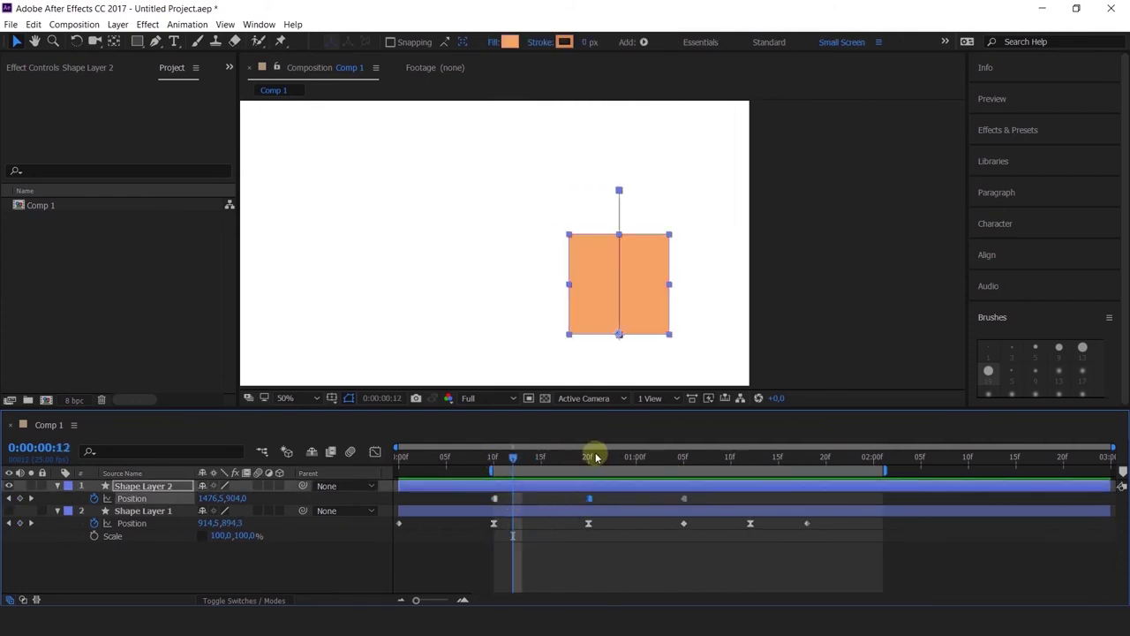
click(589, 459)
click(590, 498)
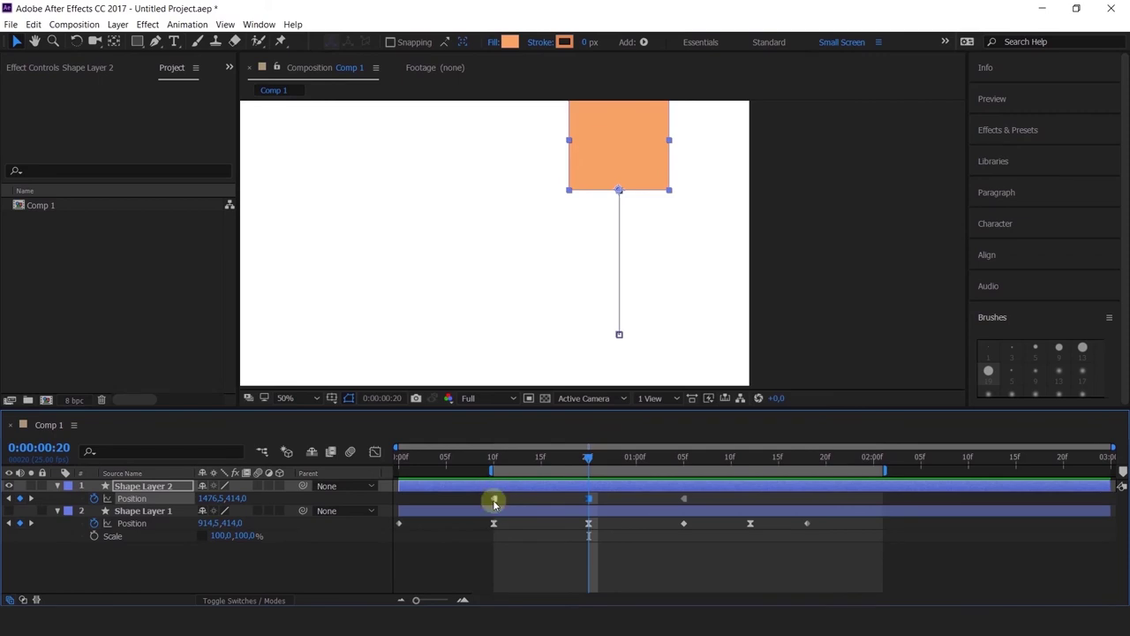
click(516, 457)
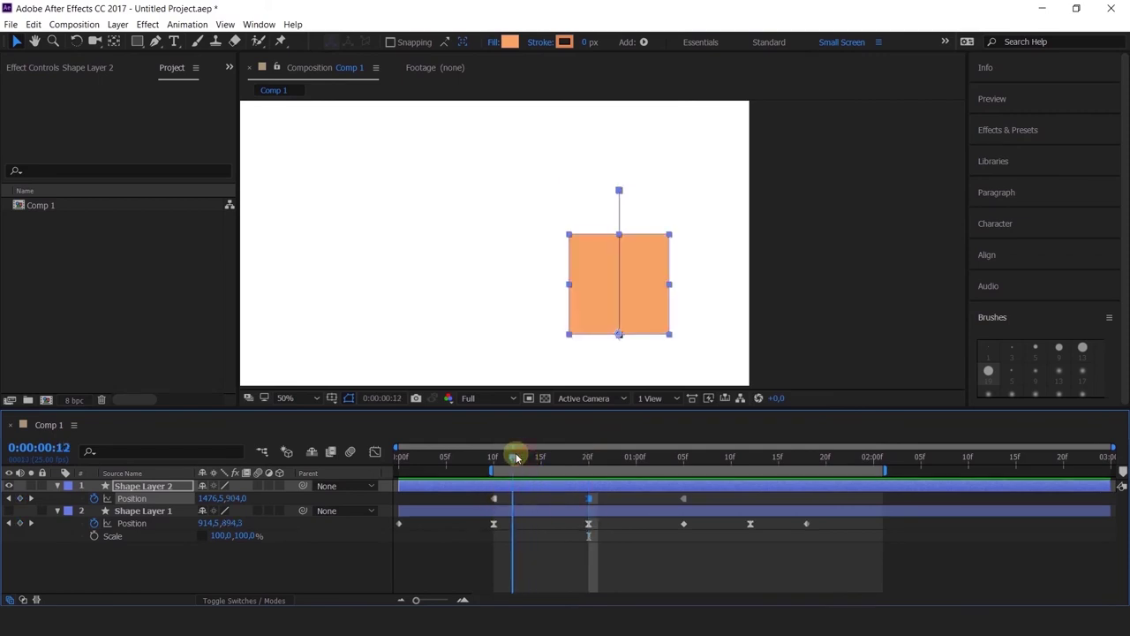
- Convert Shape Layer 2's three Position keyframes at frames 10, 20 and 0:00:01:05 from hold back to linear
drag(516, 457, 585, 487)
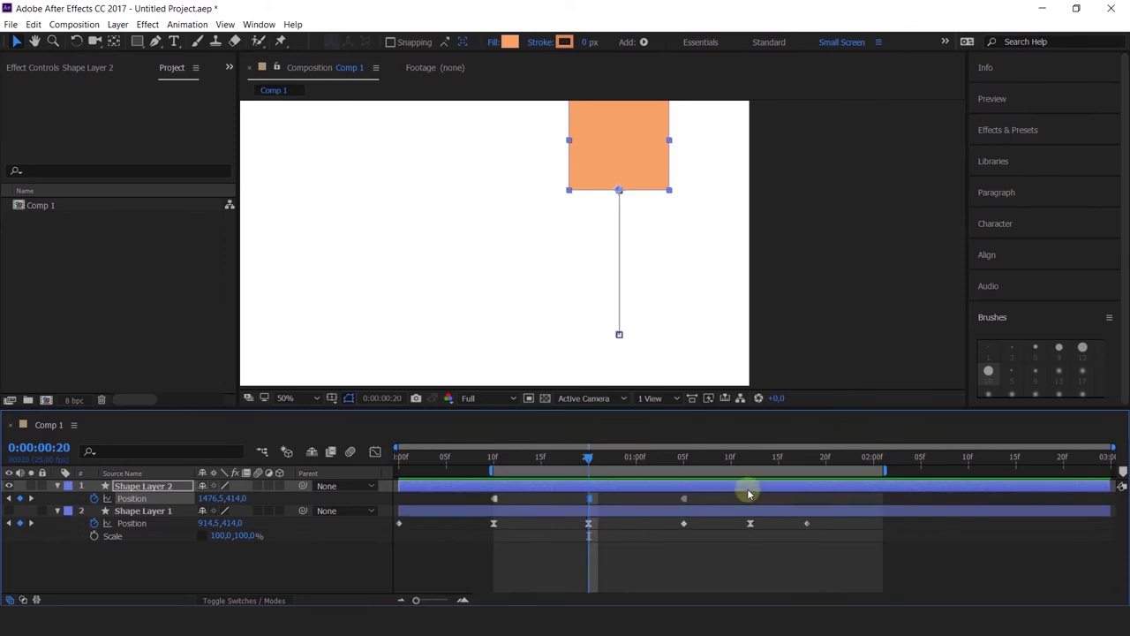
click(704, 501)
click(485, 463)
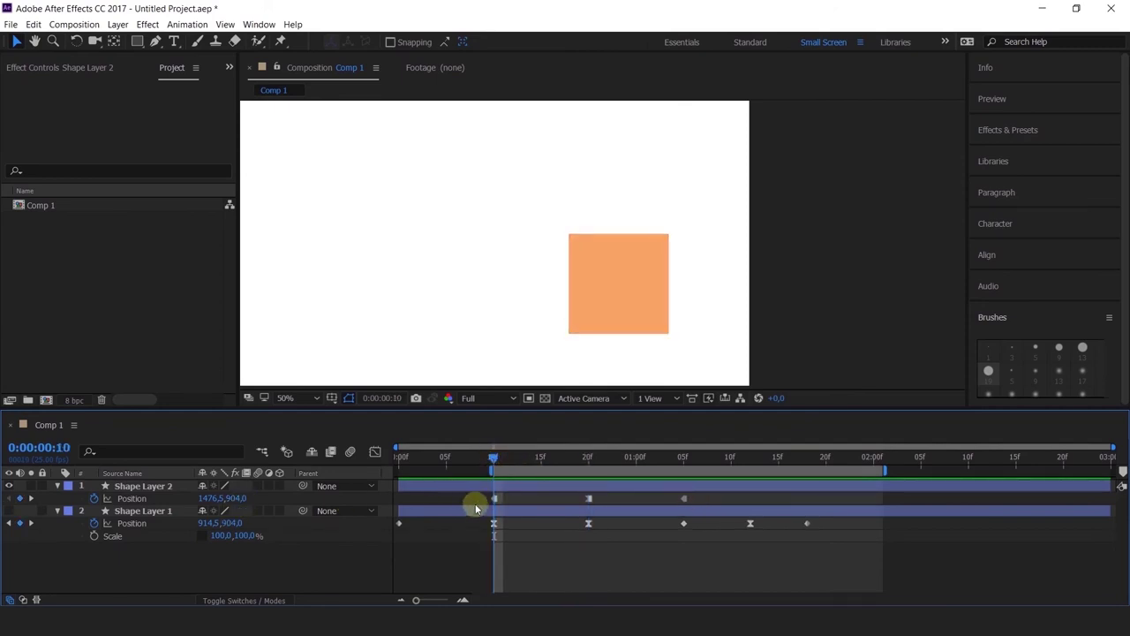
drag(475, 508, 747, 502)
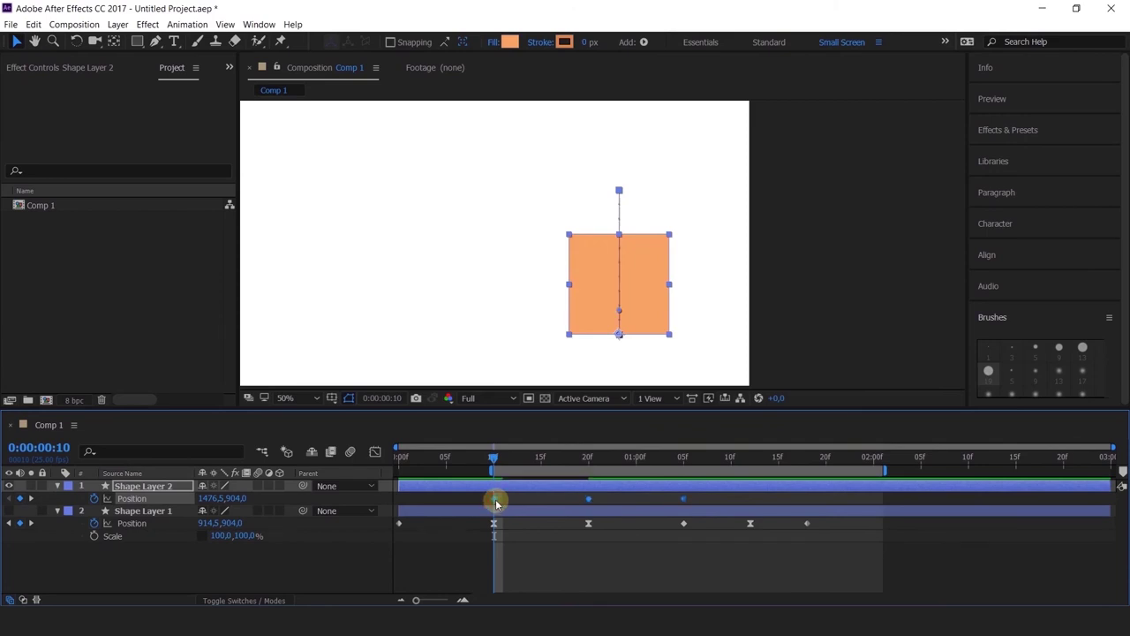
- Add a Position keyframe to Shape Layer 2 at 0:00:01:15 with the square moved left to about 870.5, 904, and preview from frame 10
drag(487, 459, 683, 457)
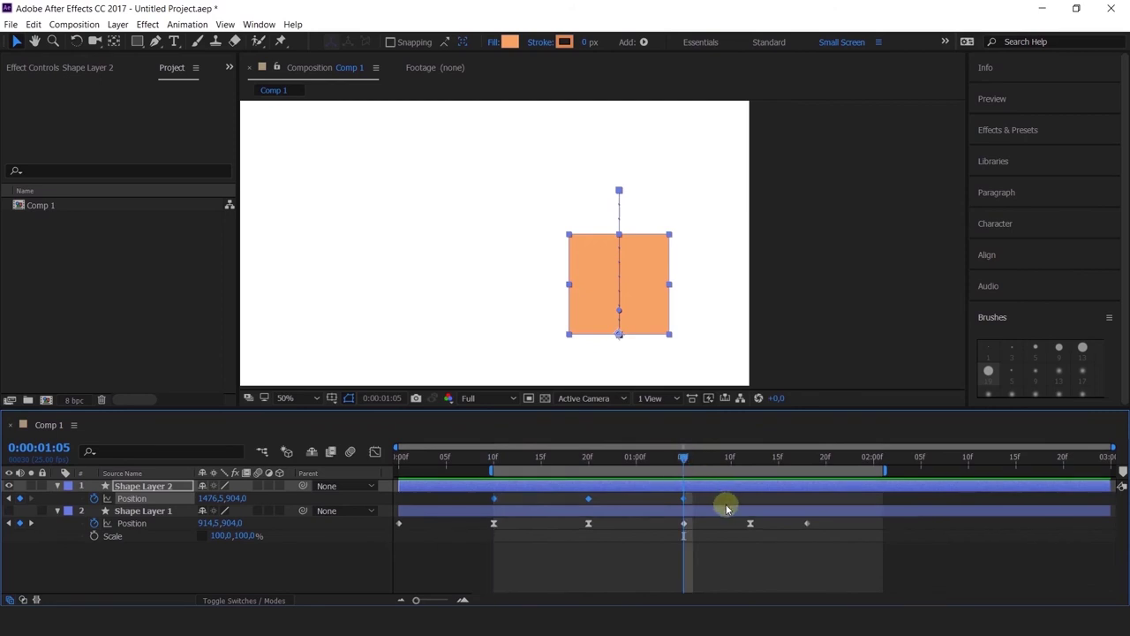
click(726, 509)
drag(635, 311, 540, 313)
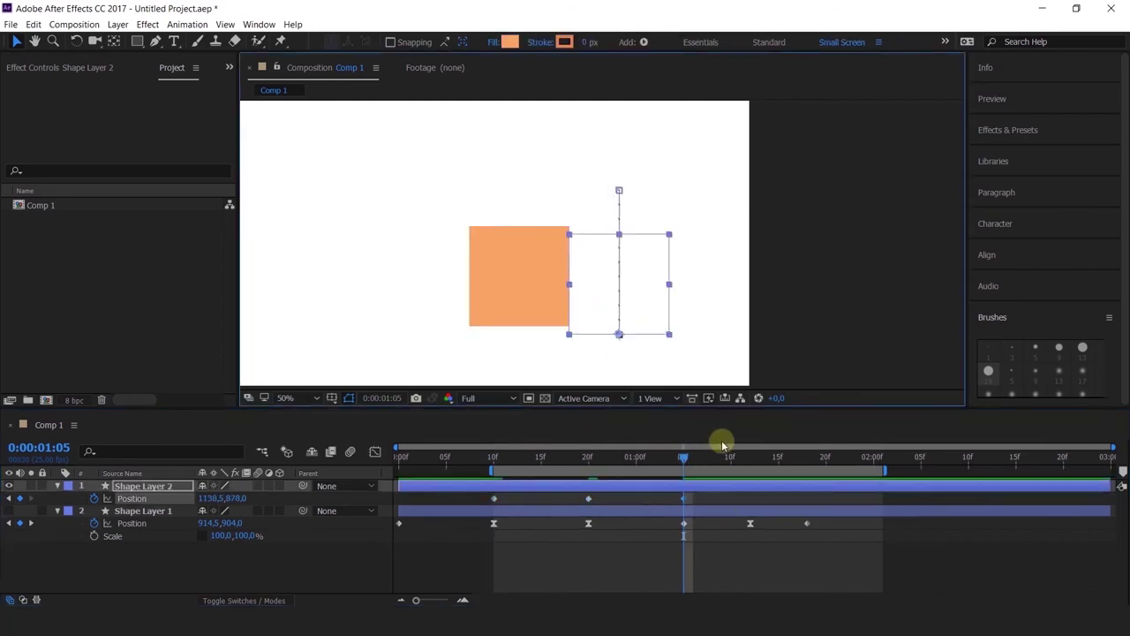
drag(778, 468, 778, 468)
click(634, 306)
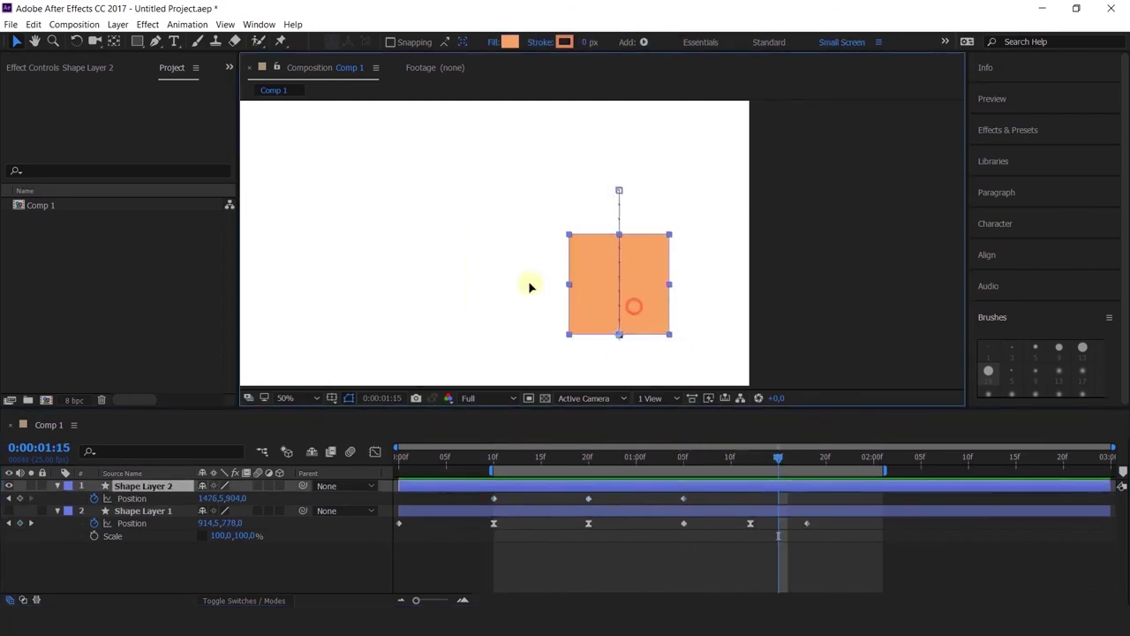
drag(530, 286, 454, 269)
key(space)
drag(719, 286, 747, 274)
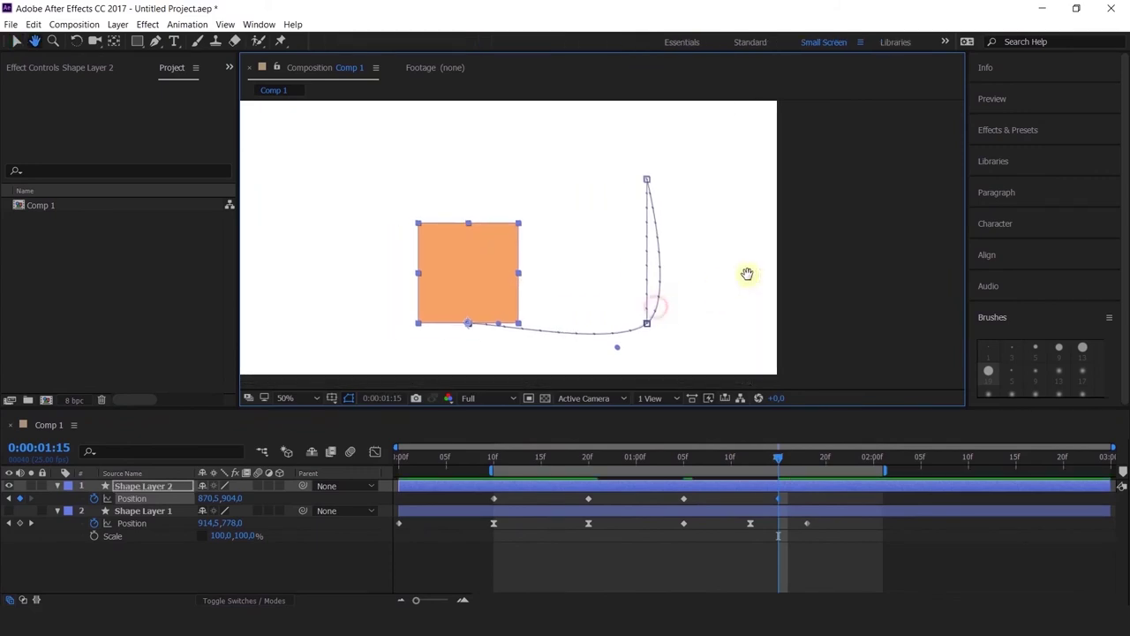
click(494, 460)
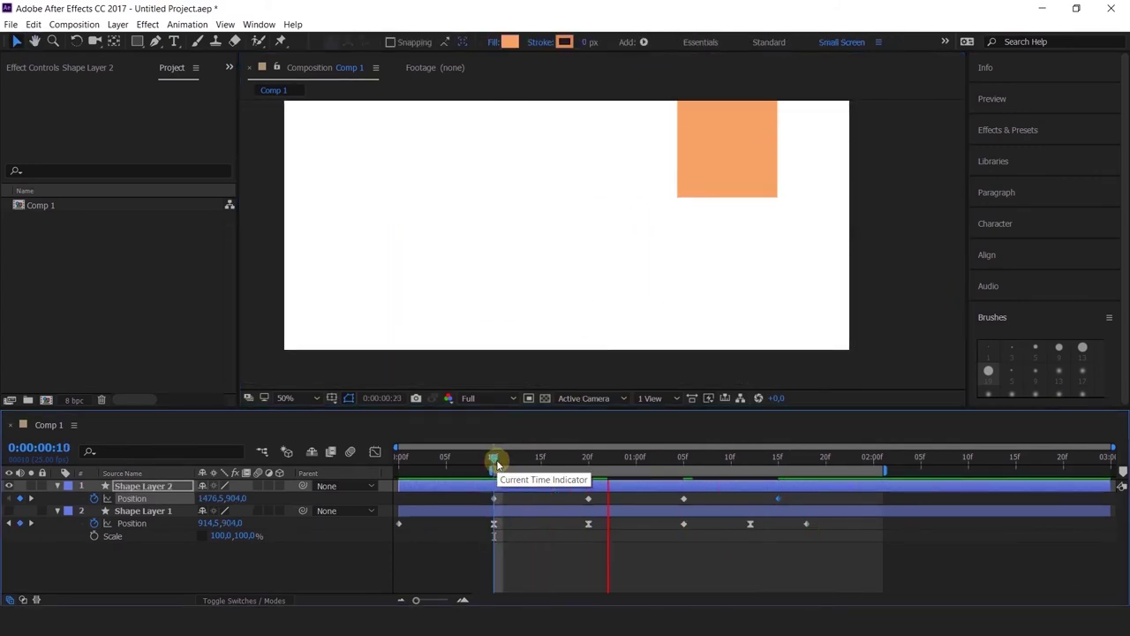
- Convert the motion path point at Shape Layer 2's 0:00:01:05 keyframe to a sharp corner with the Convert Vertex tool
drag(530, 459, 755, 481)
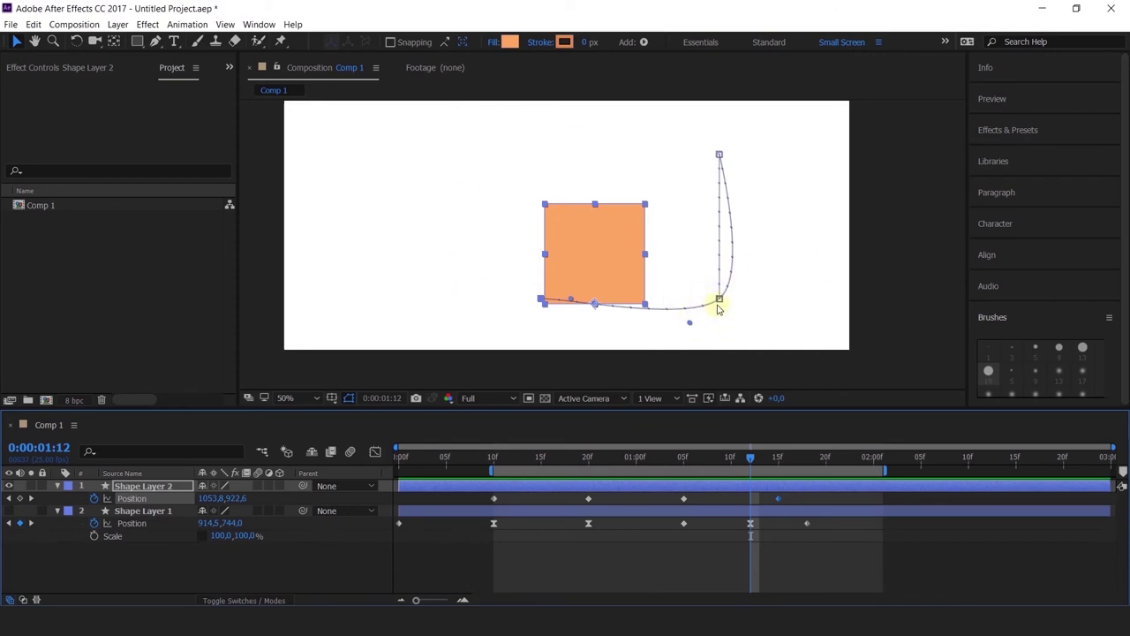
drag(760, 259, 687, 248)
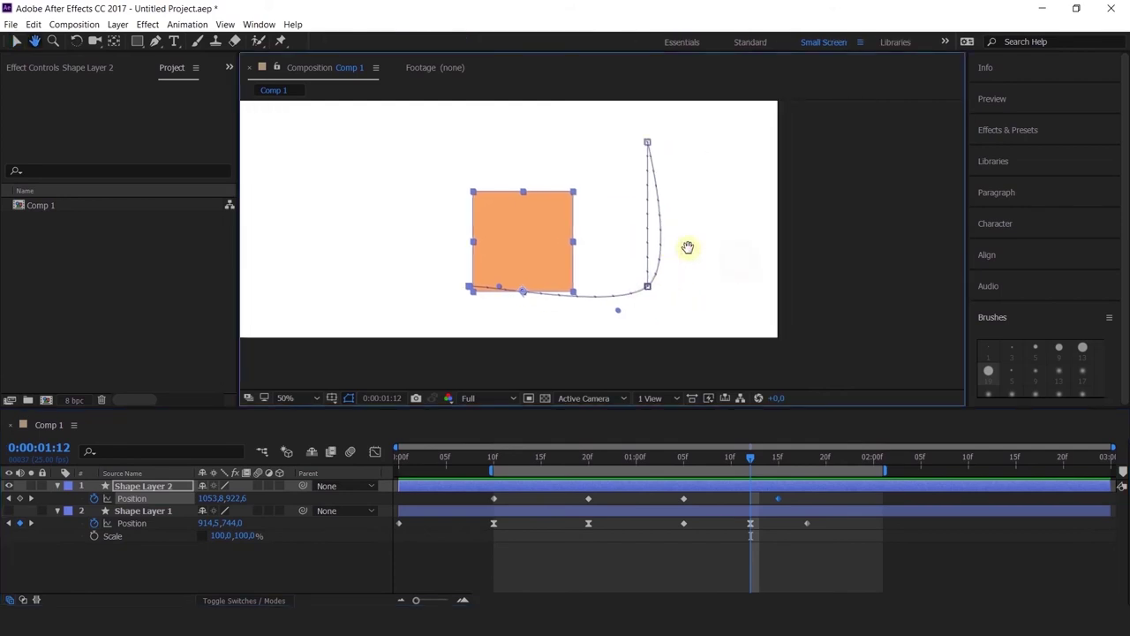
click(154, 44)
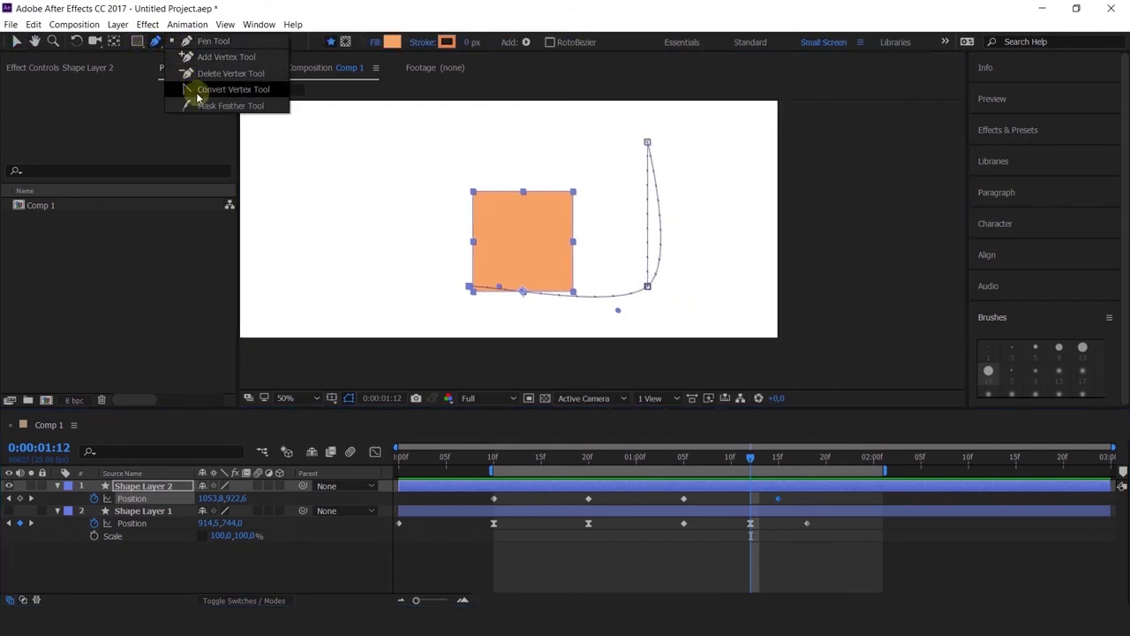
click(181, 88)
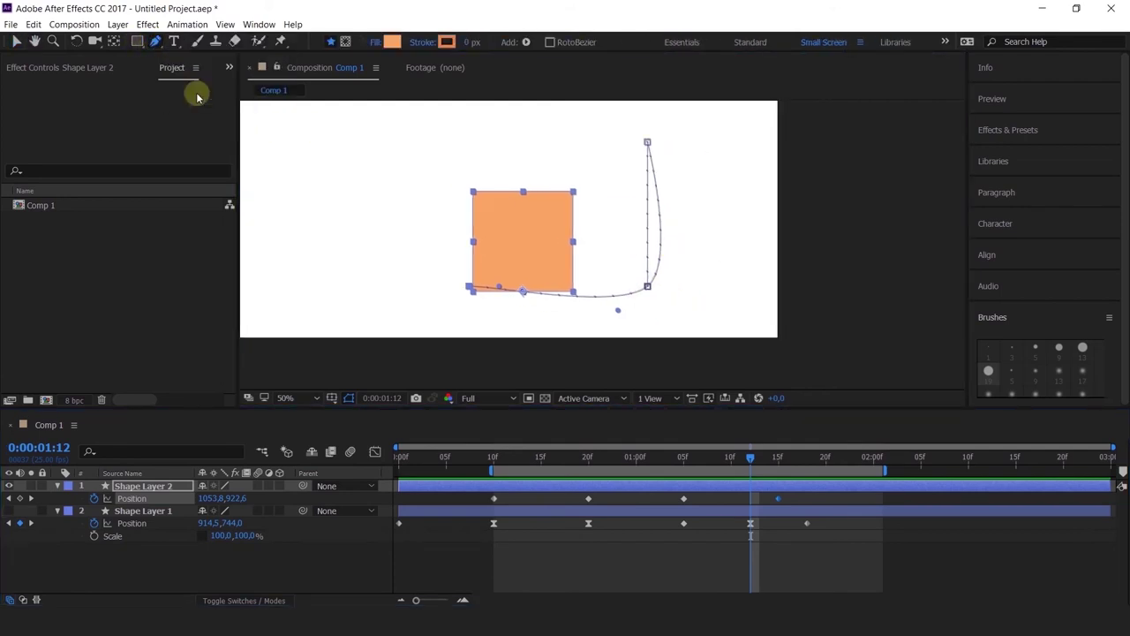
click(648, 288)
click(646, 287)
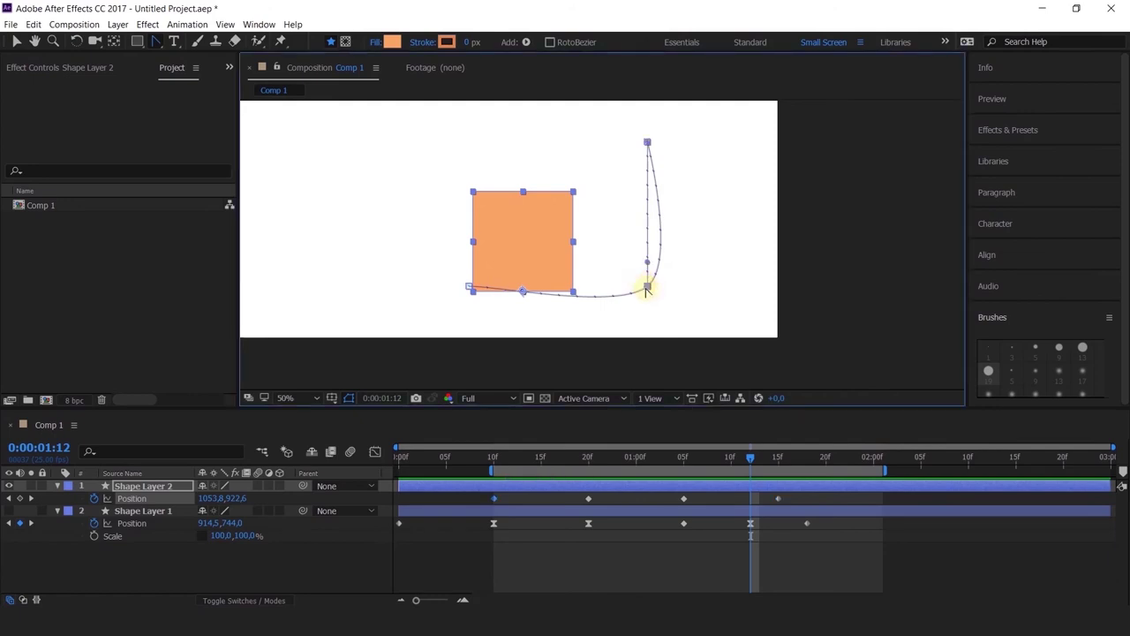
scroll(647, 288, up, 6)
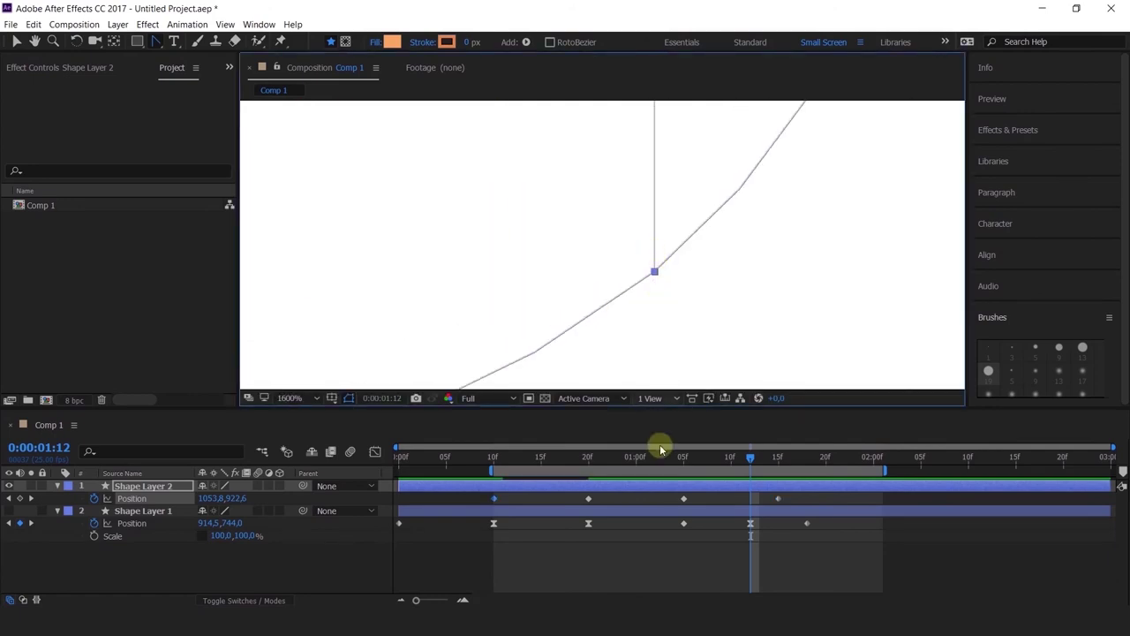
click(686, 459)
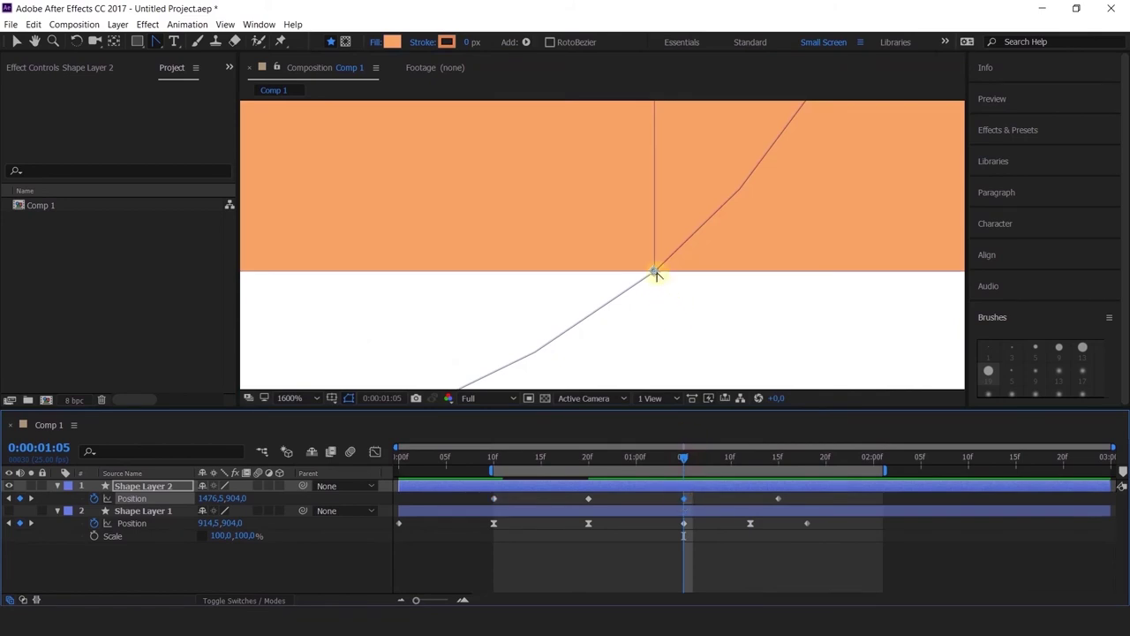
scroll(657, 273, down, 6)
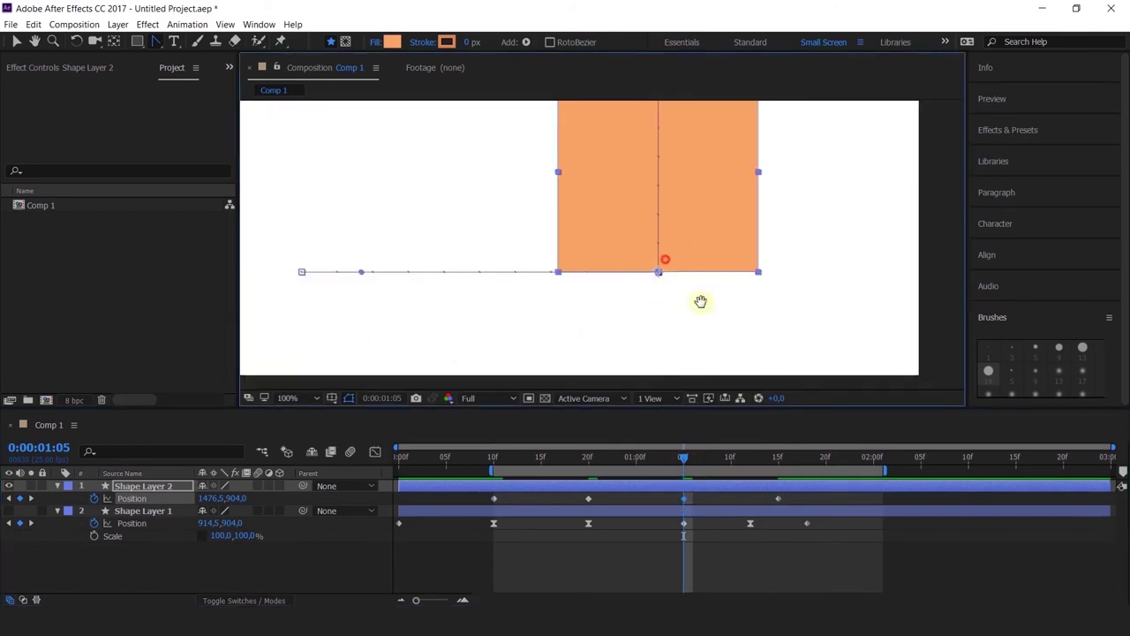
mouse_move(702, 300)
mouse_down()
mouse_move(728, 251)
mouse_move(693, 246)
mouse_up()
scroll(728, 247, down, 2)
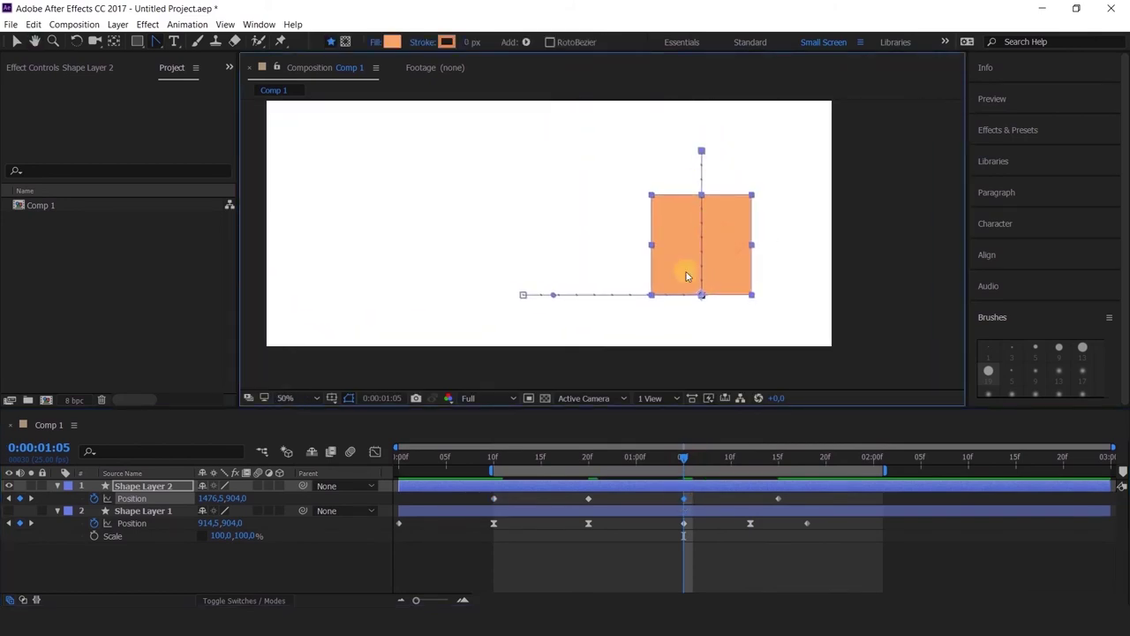
click(138, 42)
click(17, 42)
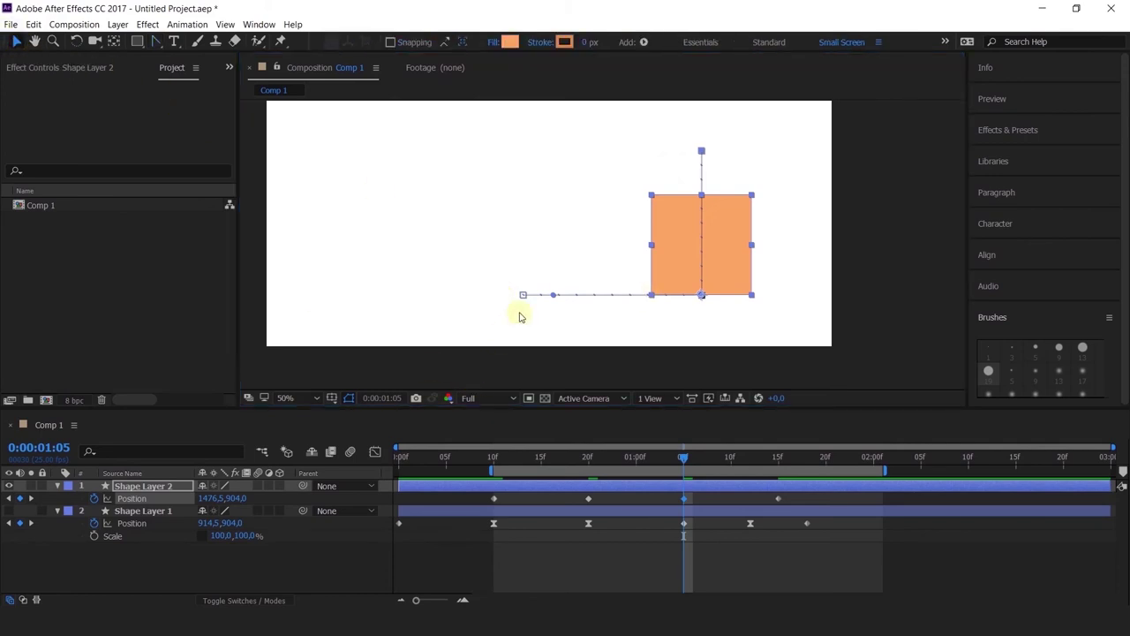
- Try repositioning Shape Layer 2's motion path points at 0:00:01:15, frame 20 and frame 10, and undo these moves and the corner conversion
drag(524, 296, 510, 156)
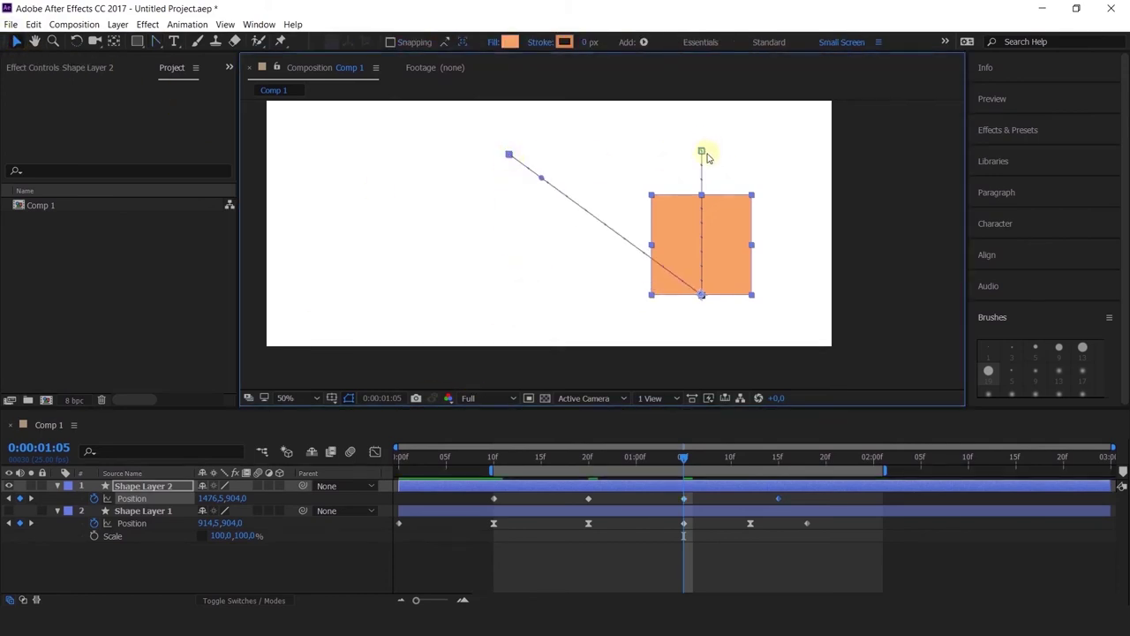
drag(703, 153, 833, 172)
click(699, 295)
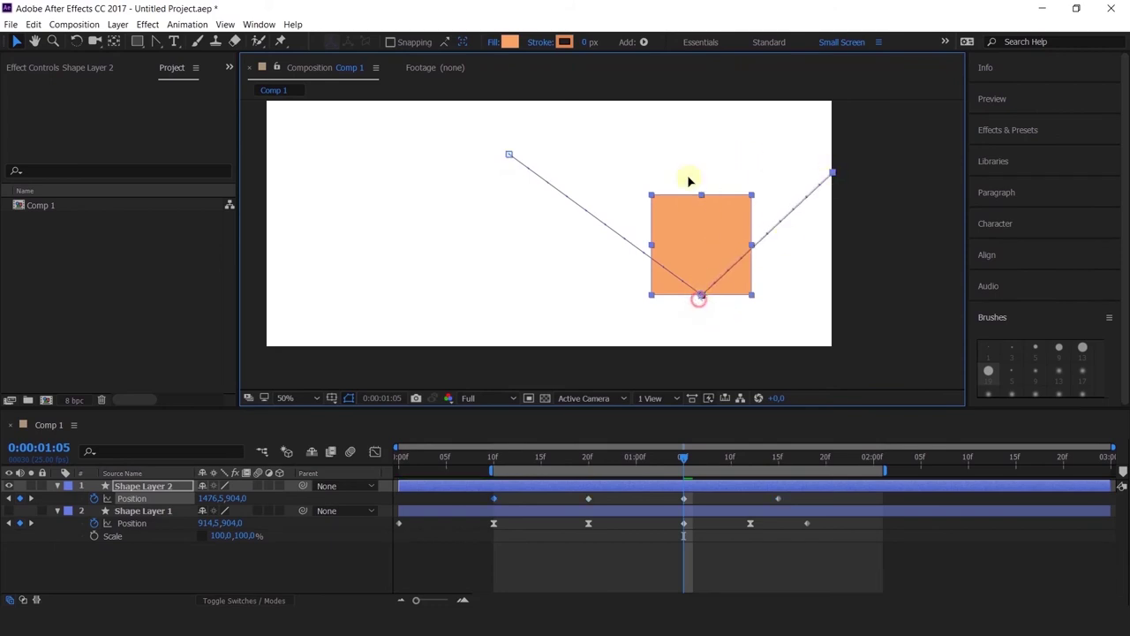
drag(688, 178, 690, 143)
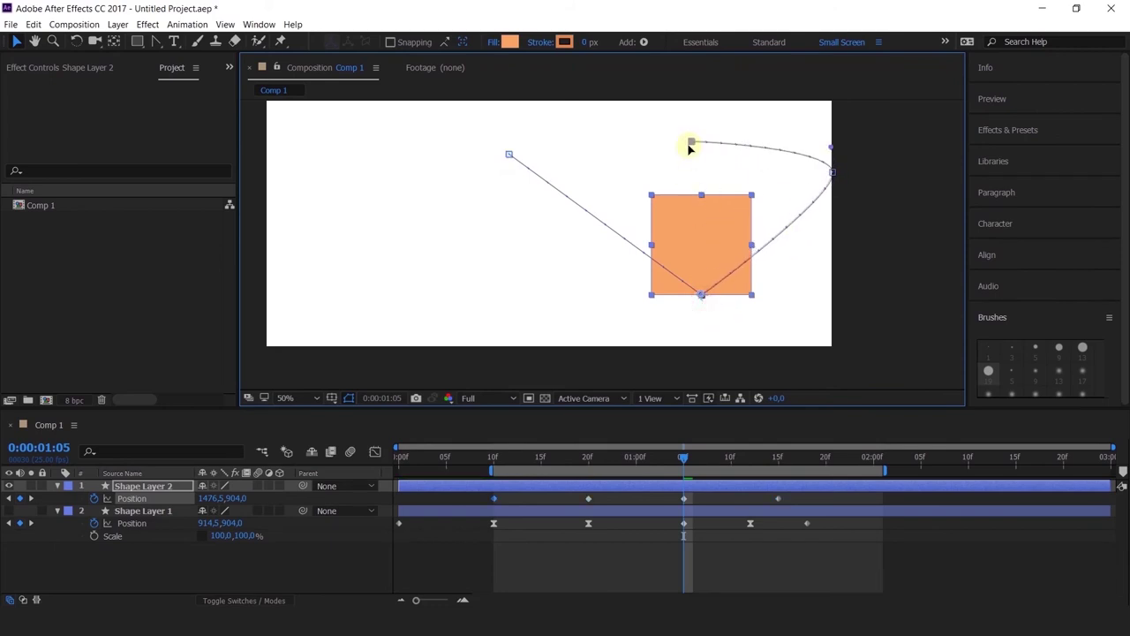
click(492, 458)
key(space)
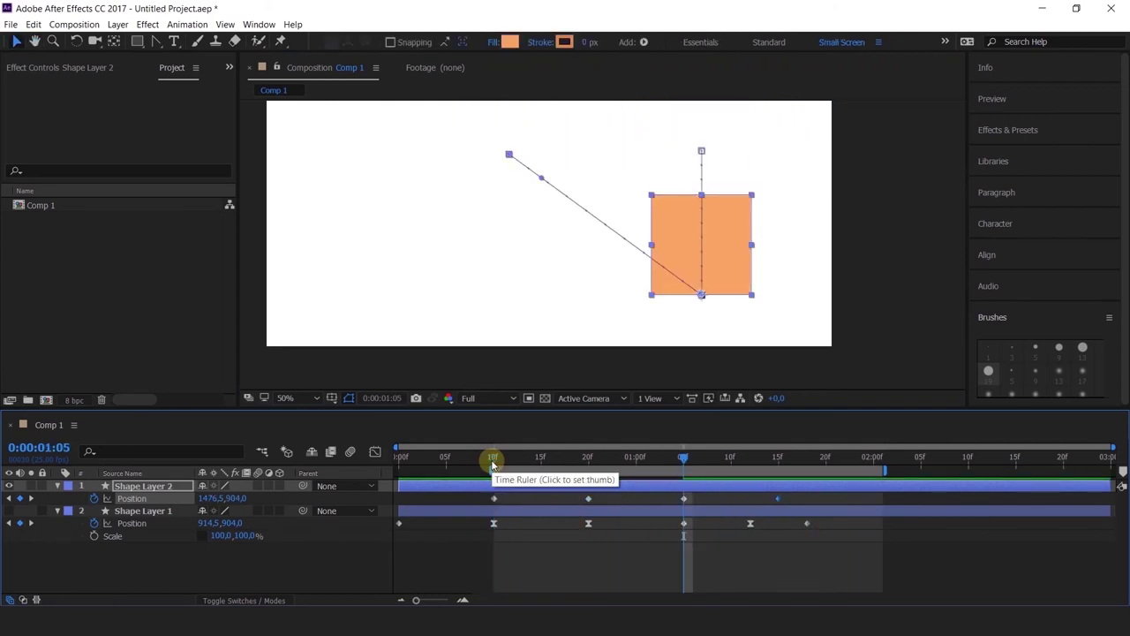
key(space)
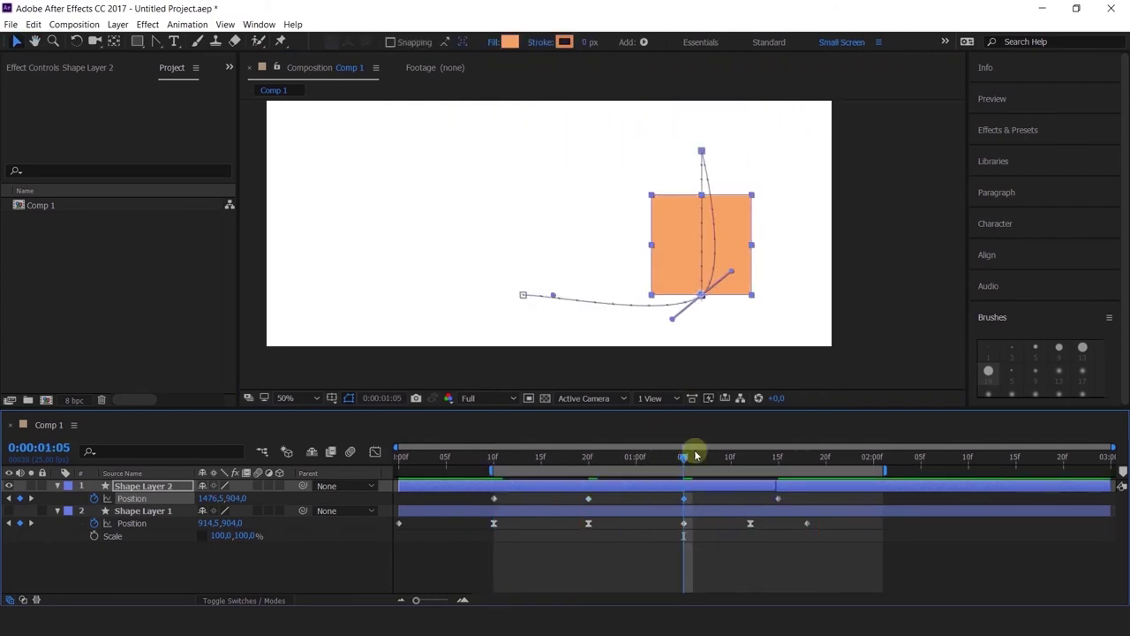
- Add a Position keyframe to Shape Layer 2 at 0:00:02:00 with the square moved up to about 872.5, 330
drag(686, 457, 872, 459)
click(509, 232)
drag(654, 160, 616, 162)
scroll(613, 169, down, 2)
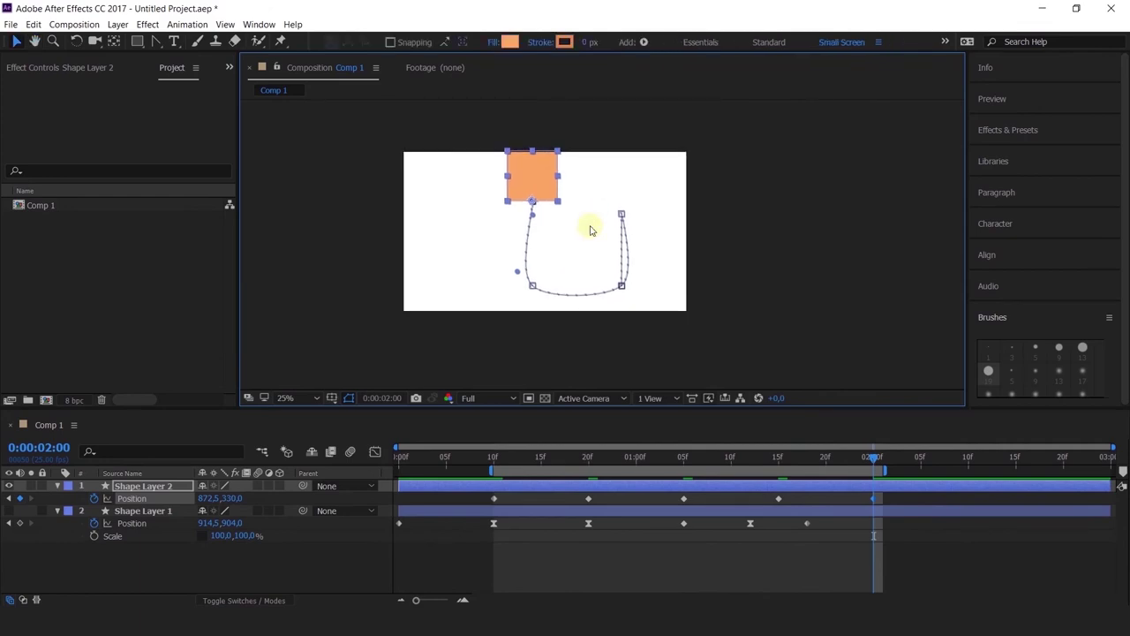
scroll(591, 231, up, 2)
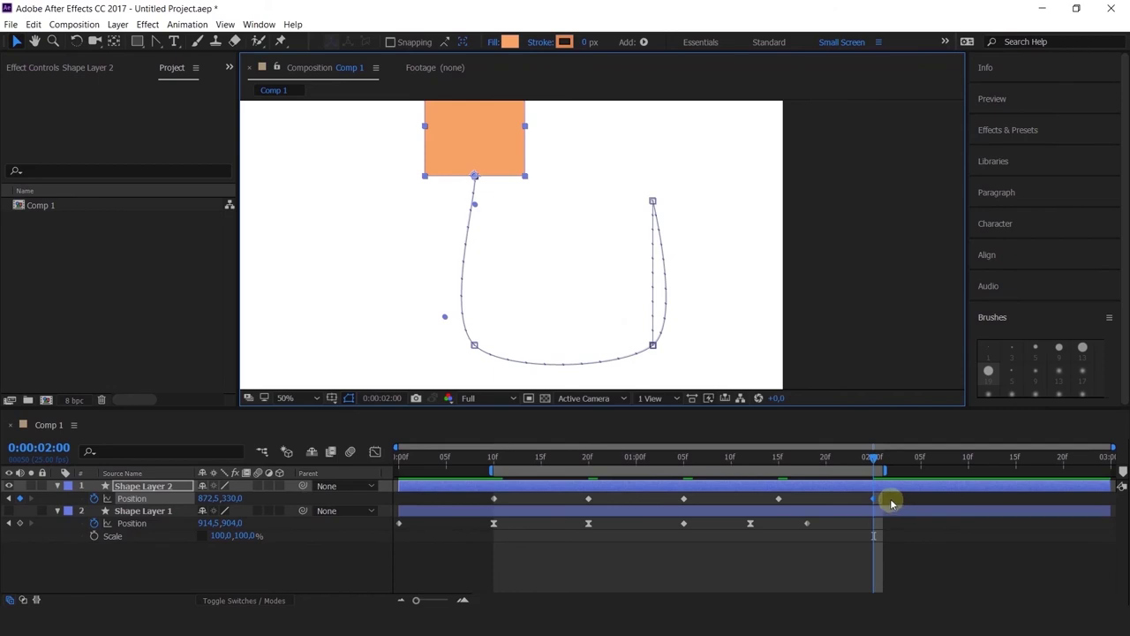
- Set the spatial interpolation of all five Shape Layer 2 Position keyframes to Linear and preview the motion from frame 10
drag(890, 503, 446, 515)
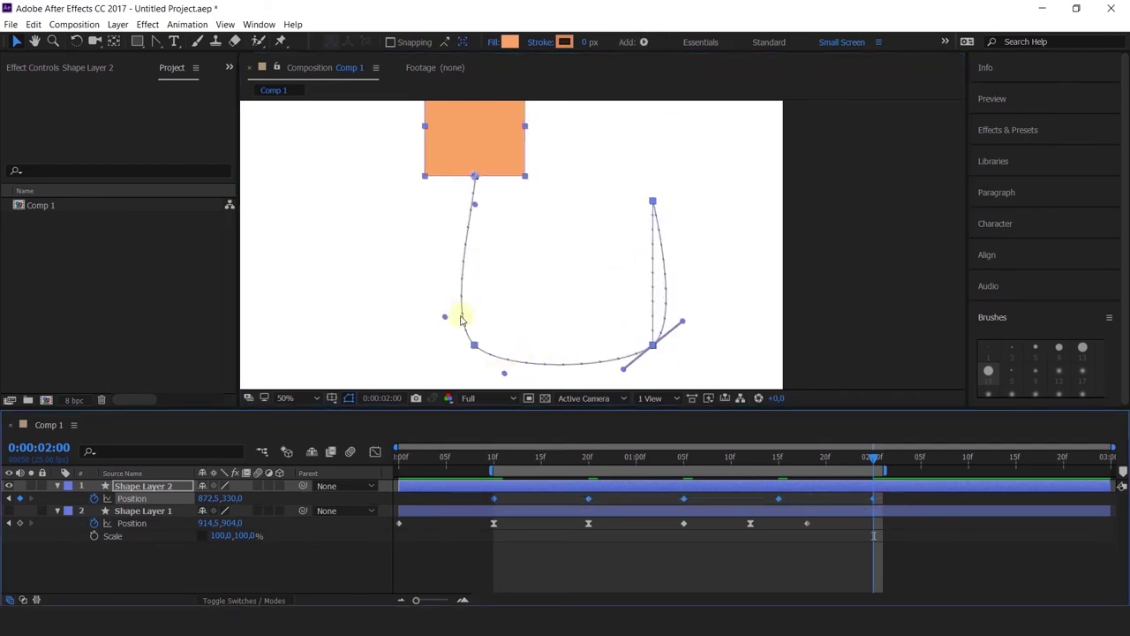
right_click(589, 500)
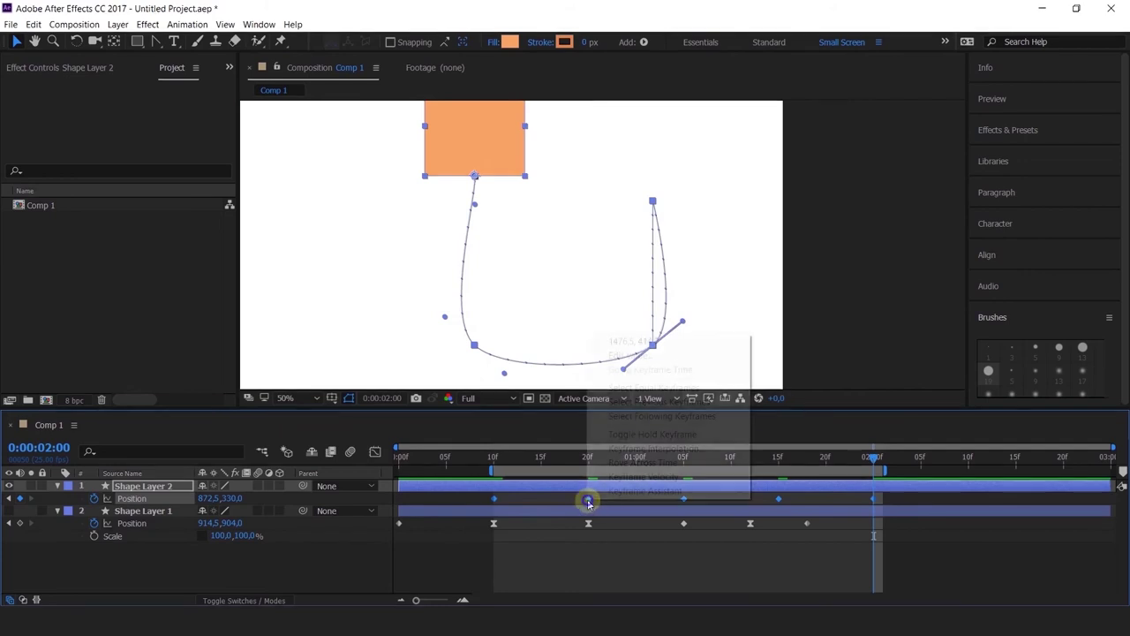
click(626, 449)
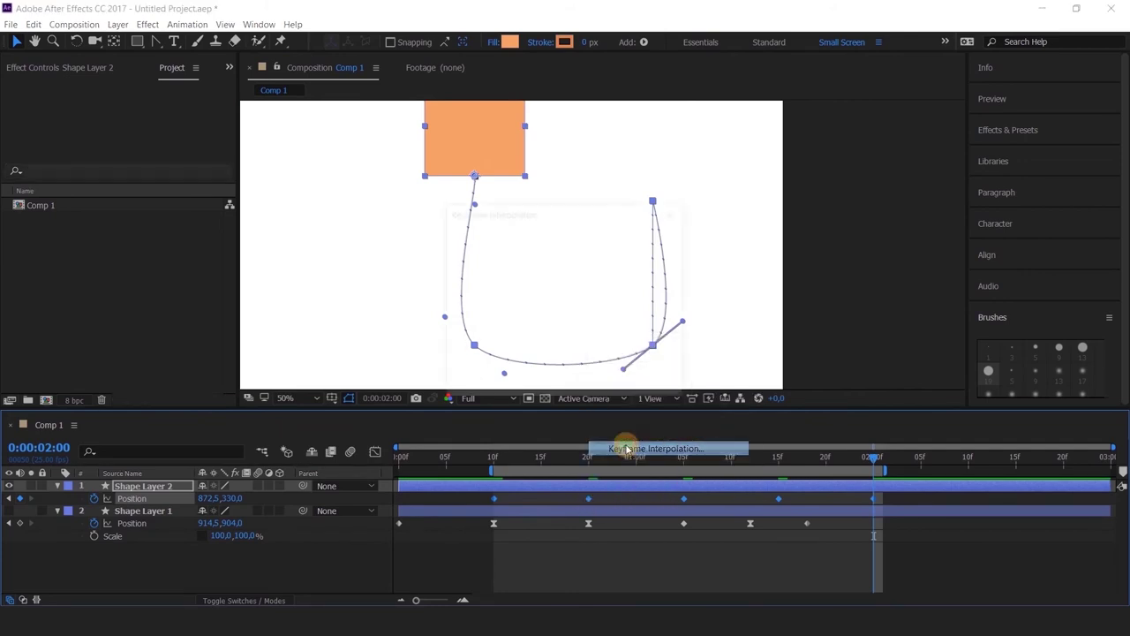
drag(588, 217, 797, 141)
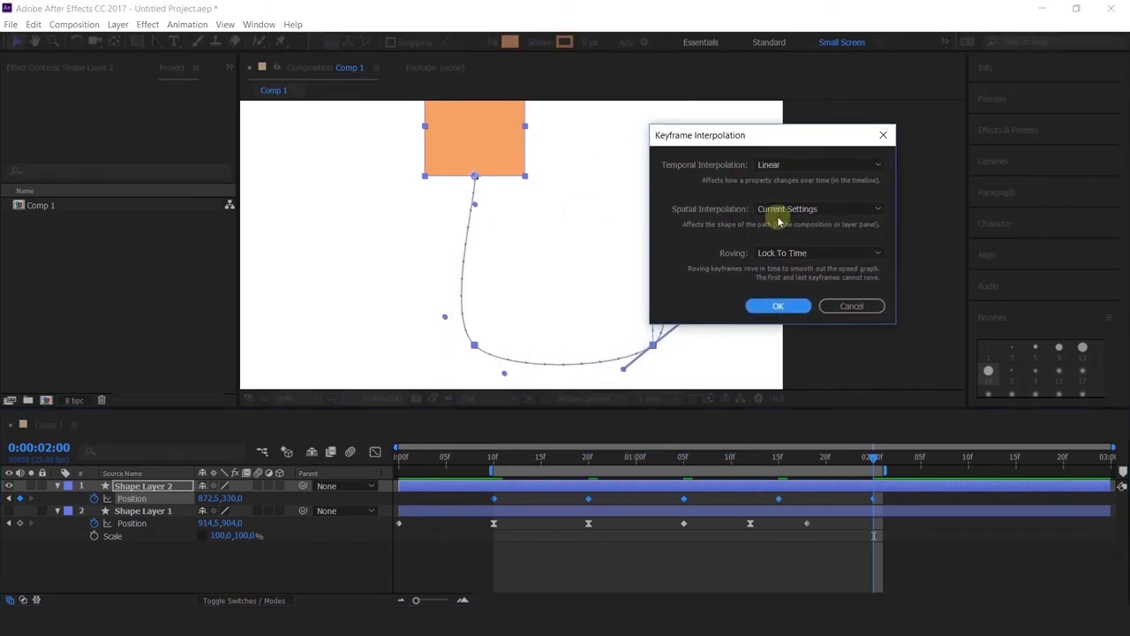
click(780, 210)
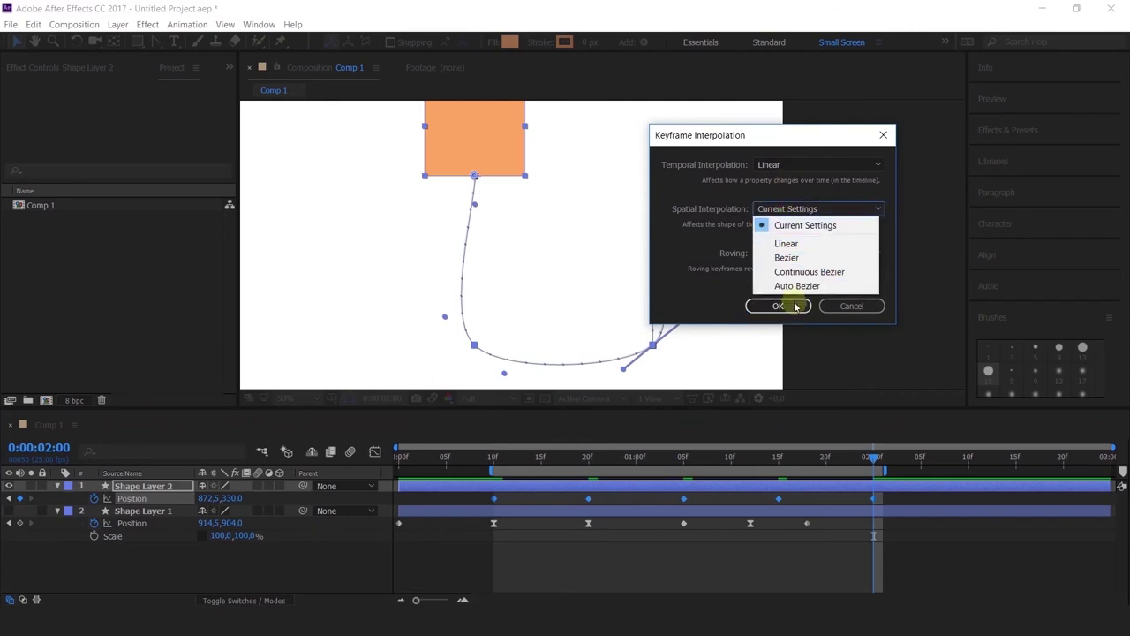
click(796, 250)
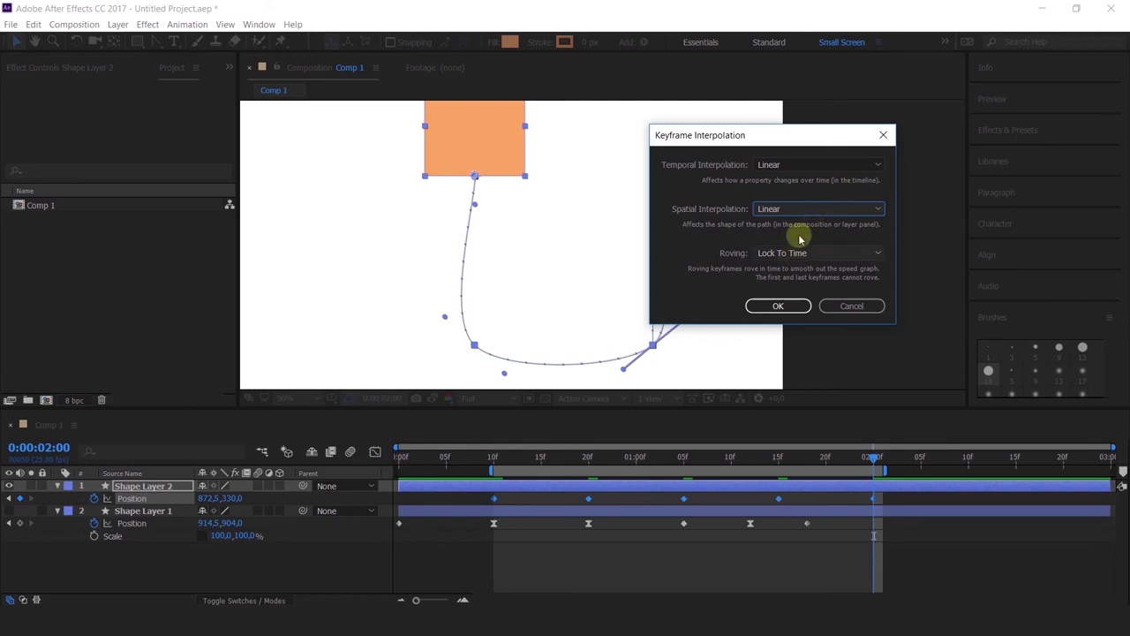
click(782, 305)
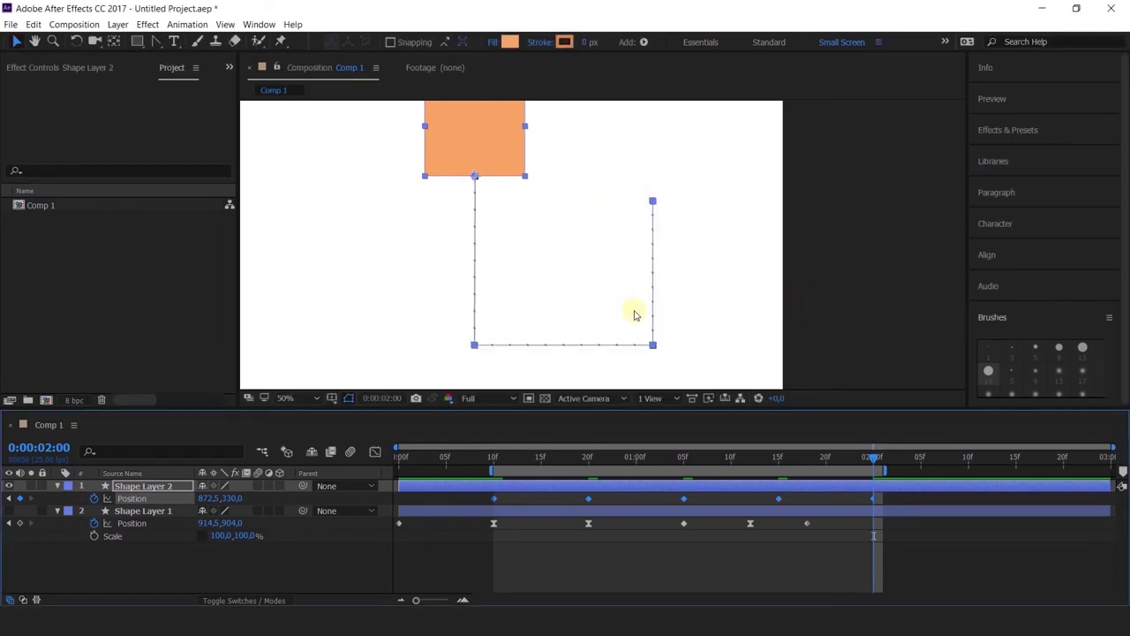
click(493, 457)
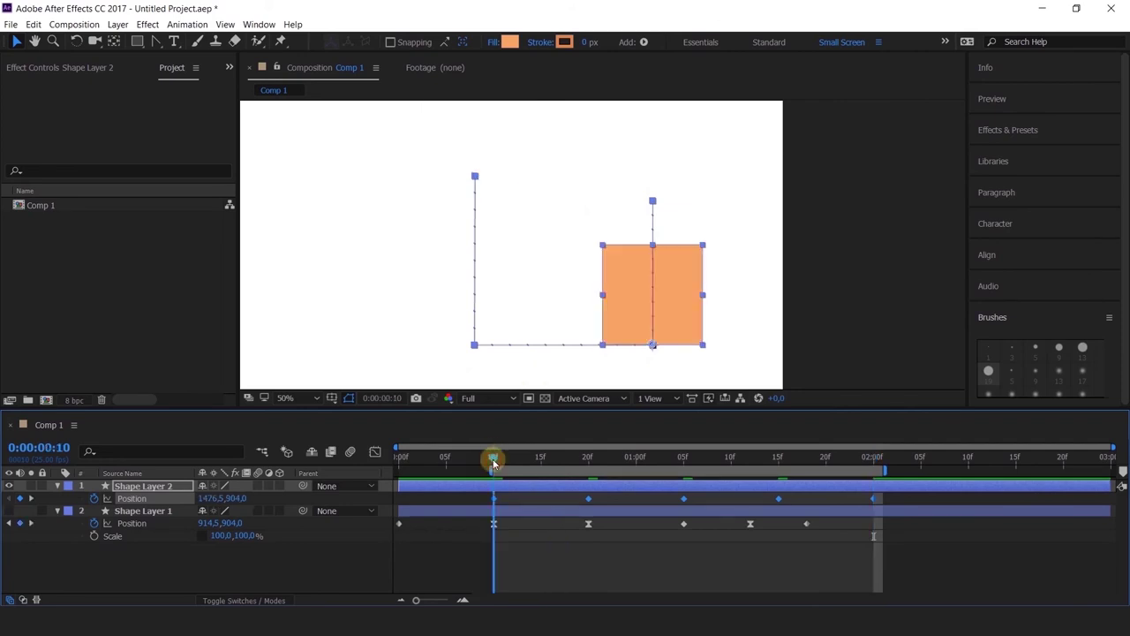
key(space)
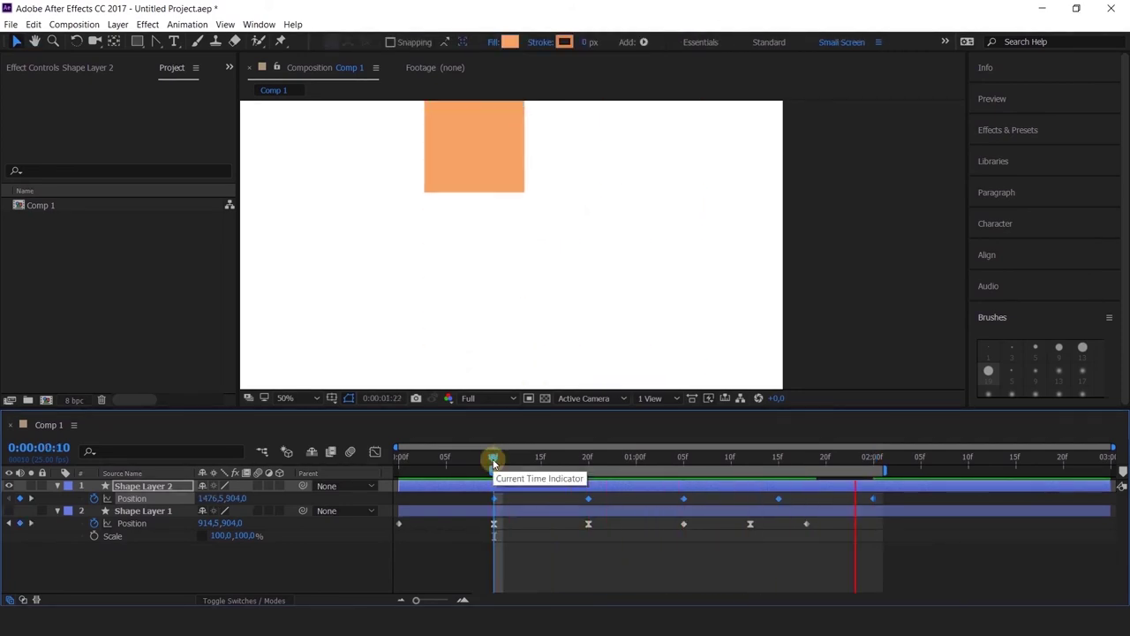
click(541, 460)
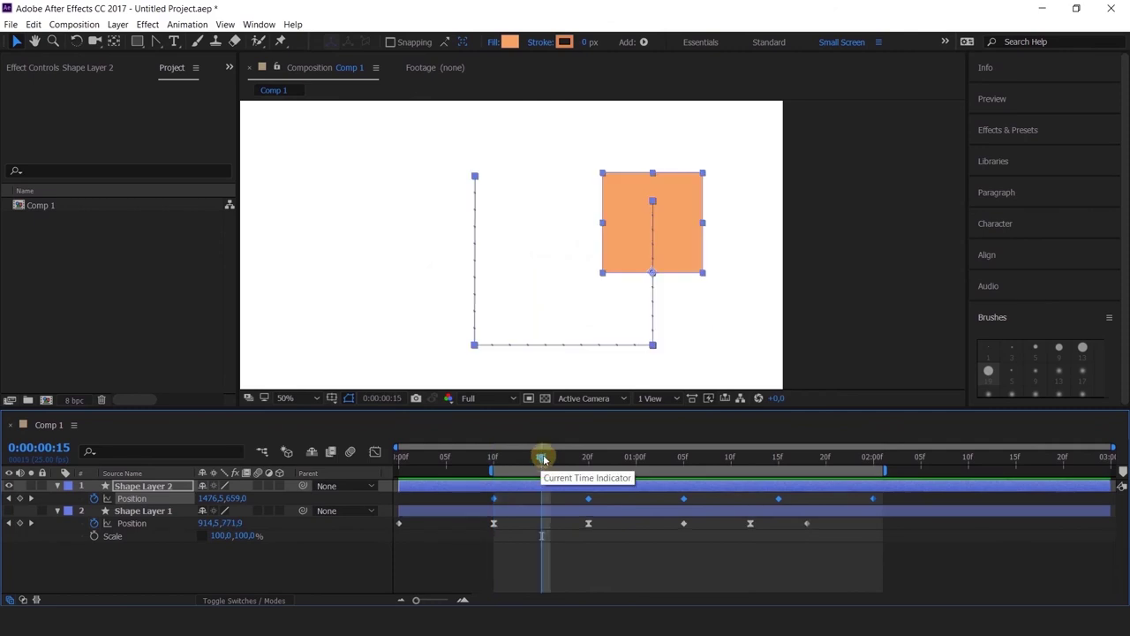
- At 0:00:01:05, rotate the direction handles of Shape Layer 2's motion path point to reshape the curves on both sides of it
key(space)
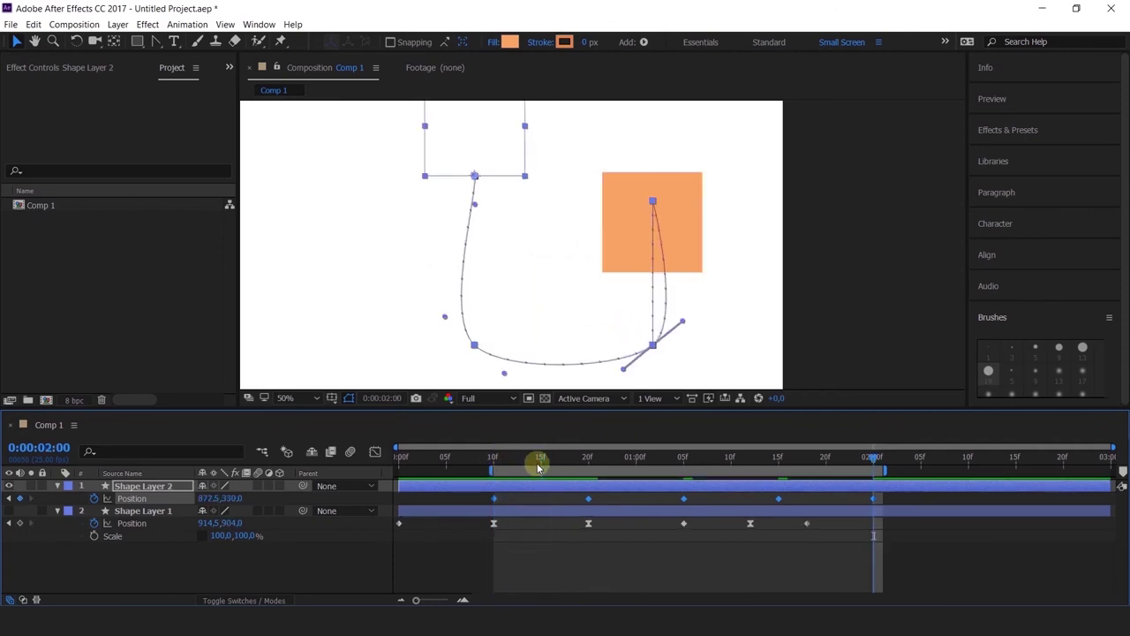
click(684, 459)
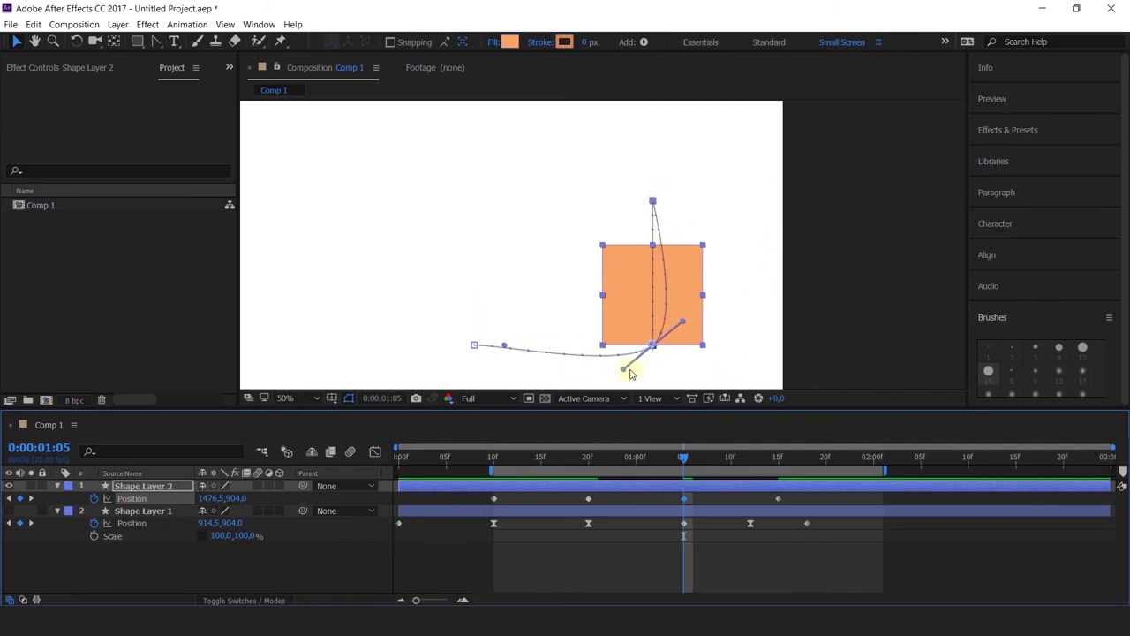
drag(622, 375, 594, 346)
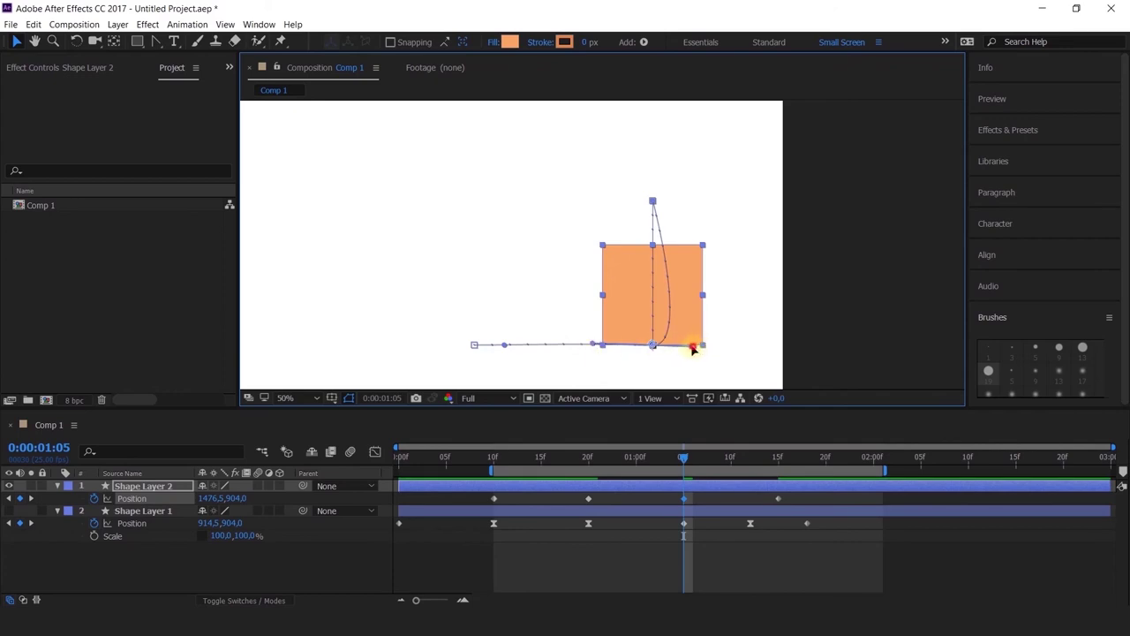
drag(693, 347, 652, 308)
- Split the 0:00:01:05 path point's direction handles with the Convert Vertex tool and bend the final path segment into a deep downward arc
click(156, 42)
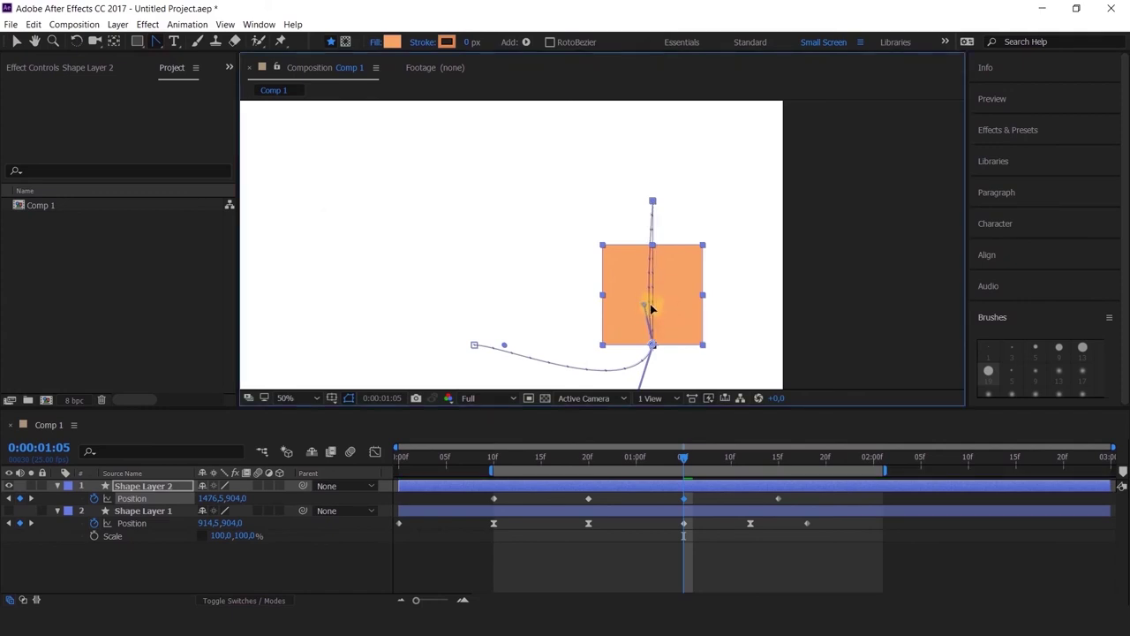
scroll(661, 308, down, 2)
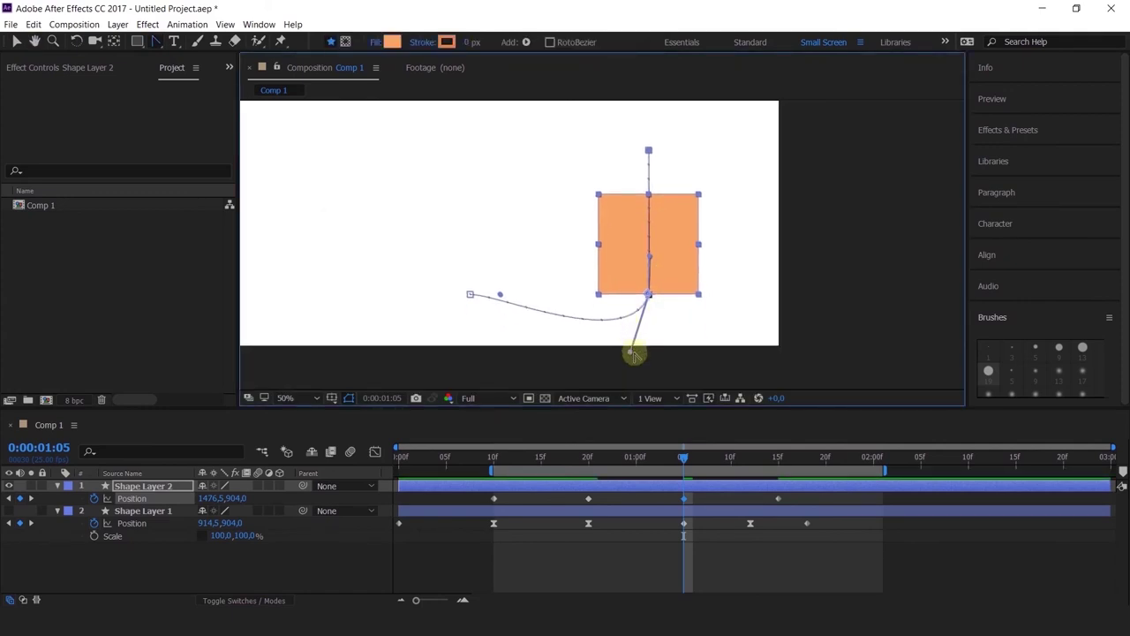
drag(629, 351, 603, 377)
key(ctrl+z)
click(16, 42)
drag(499, 324, 518, 371)
- Preview Shape Layer 2's motion along the reshaped path from frame 10 and return to frame 10
click(495, 457)
key(space)
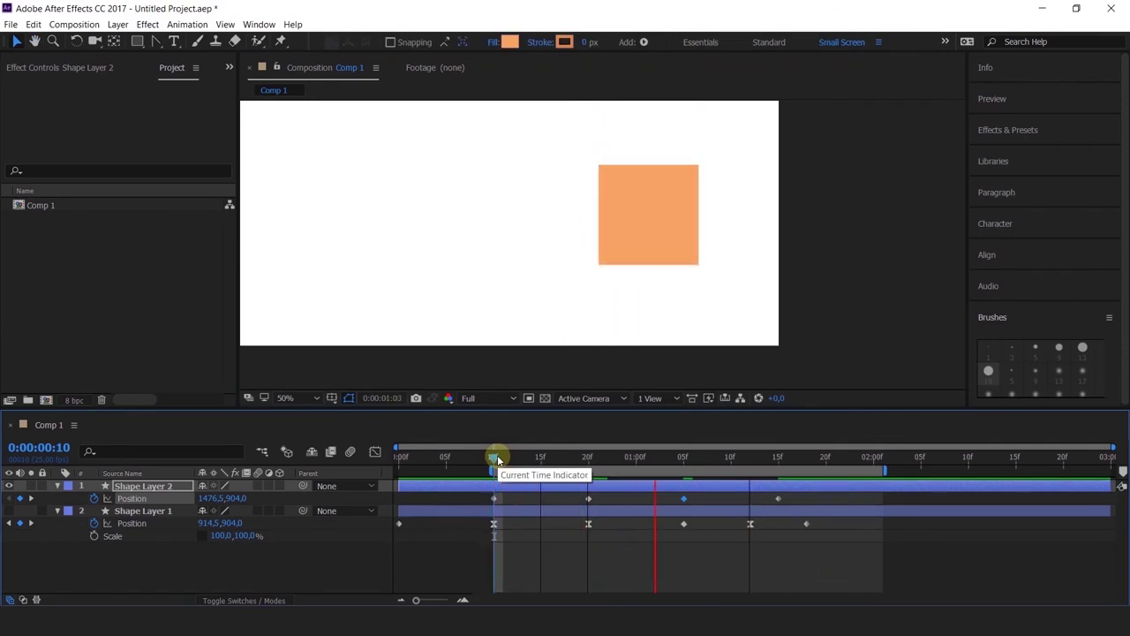
key(space)
click(694, 458)
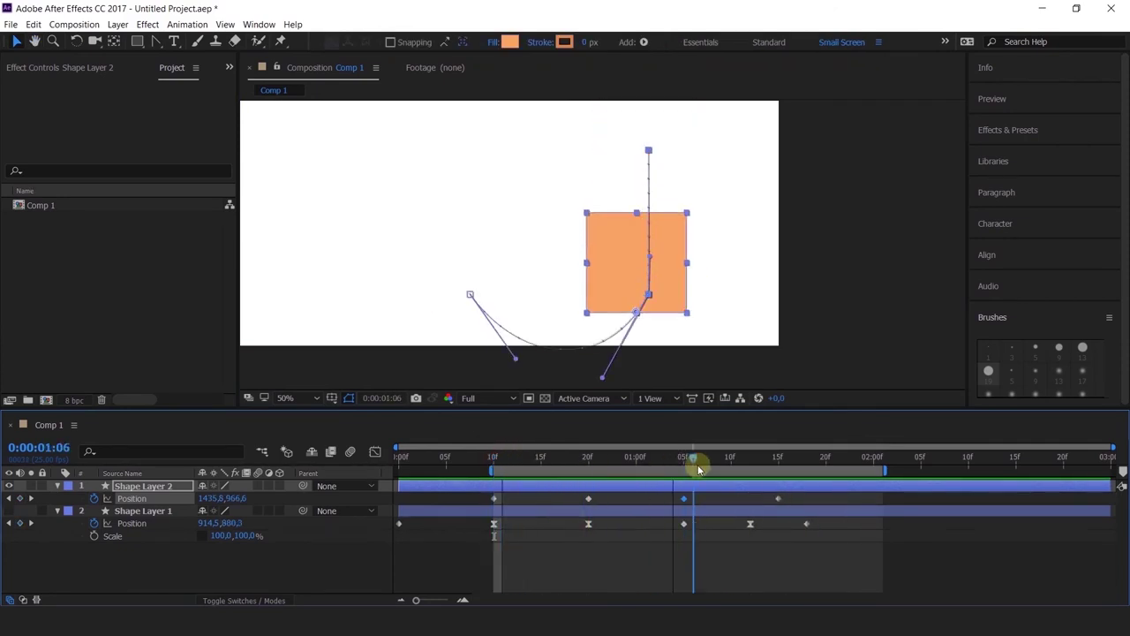
click(495, 460)
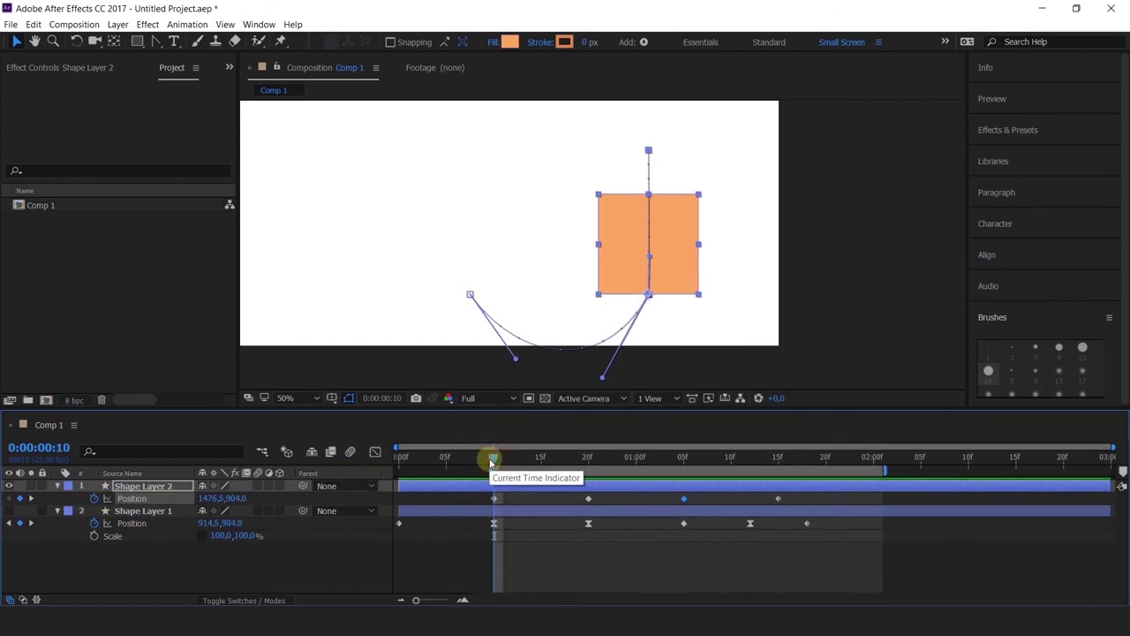
- Select all four Shape Layer 2 Position keyframes and shift the whole motion path so the frame 10 position is 1360.5, 584
click(686, 500)
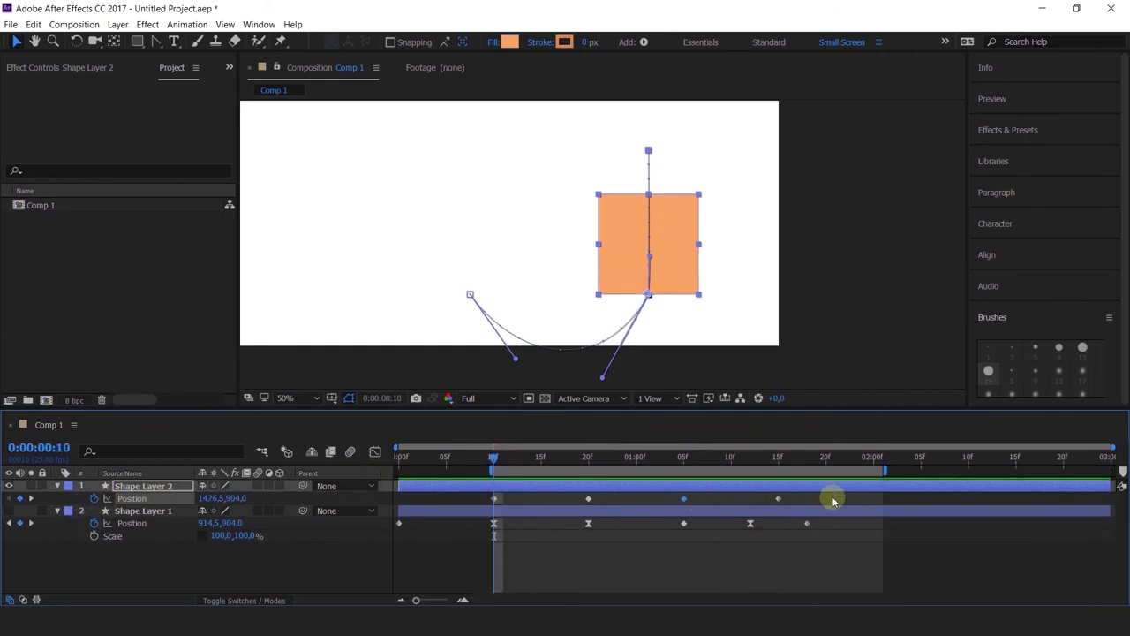
drag(826, 493, 444, 520)
click(495, 502)
mouse_move(496, 504)
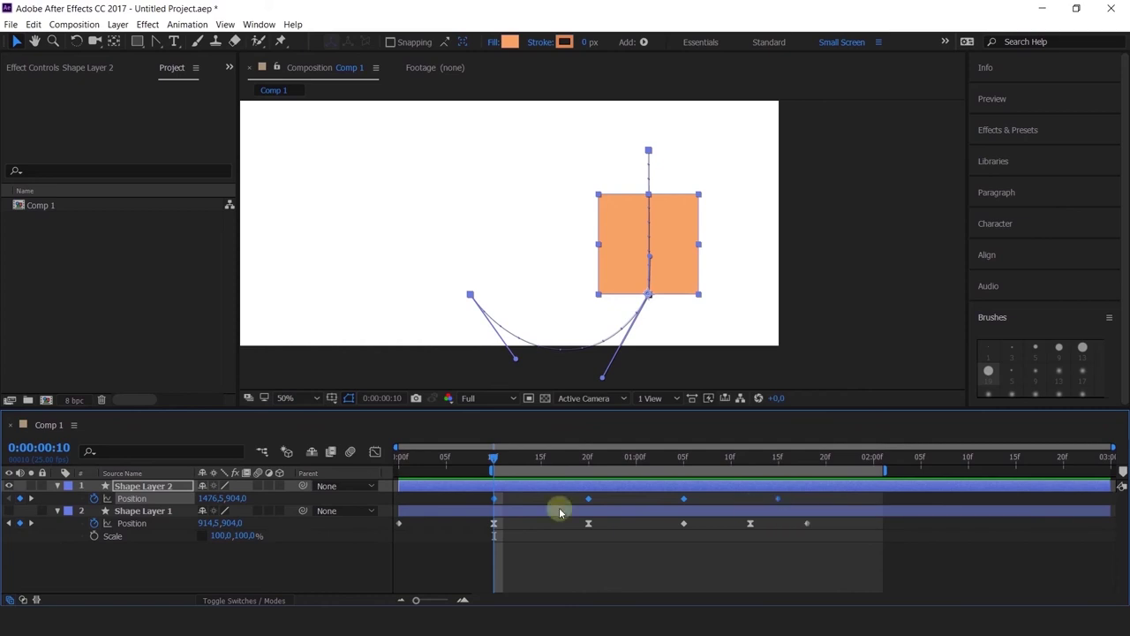
drag(630, 259, 597, 166)
drag(586, 221, 586, 316)
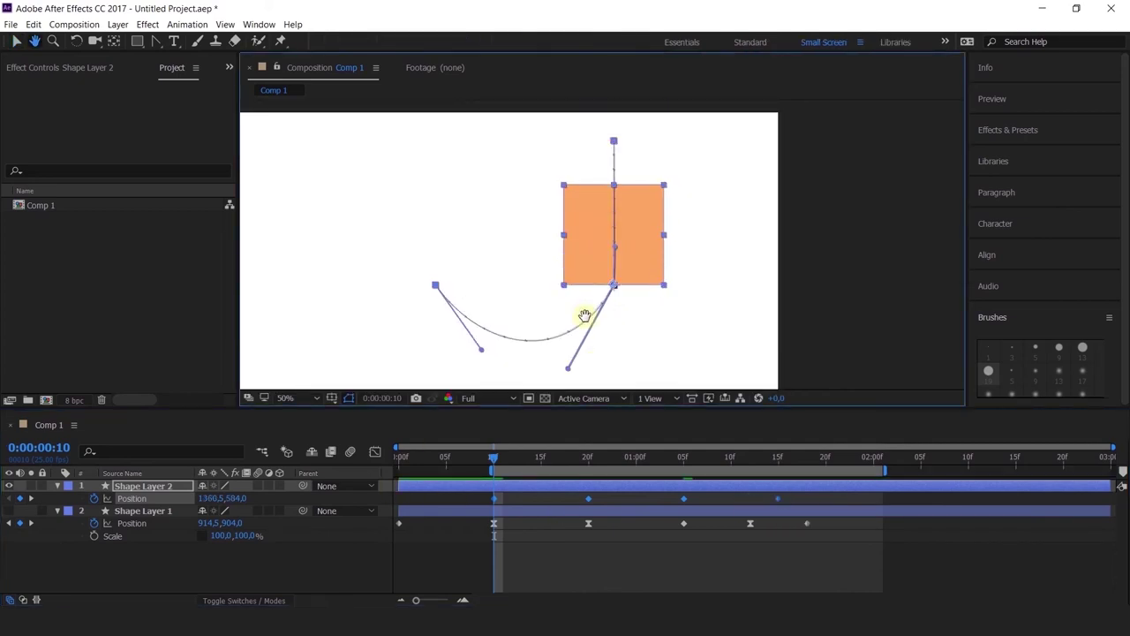
- Apply Rove Across Time to the selected Shape Layer 2 Position keyframes and deselect them
right_click(494, 498)
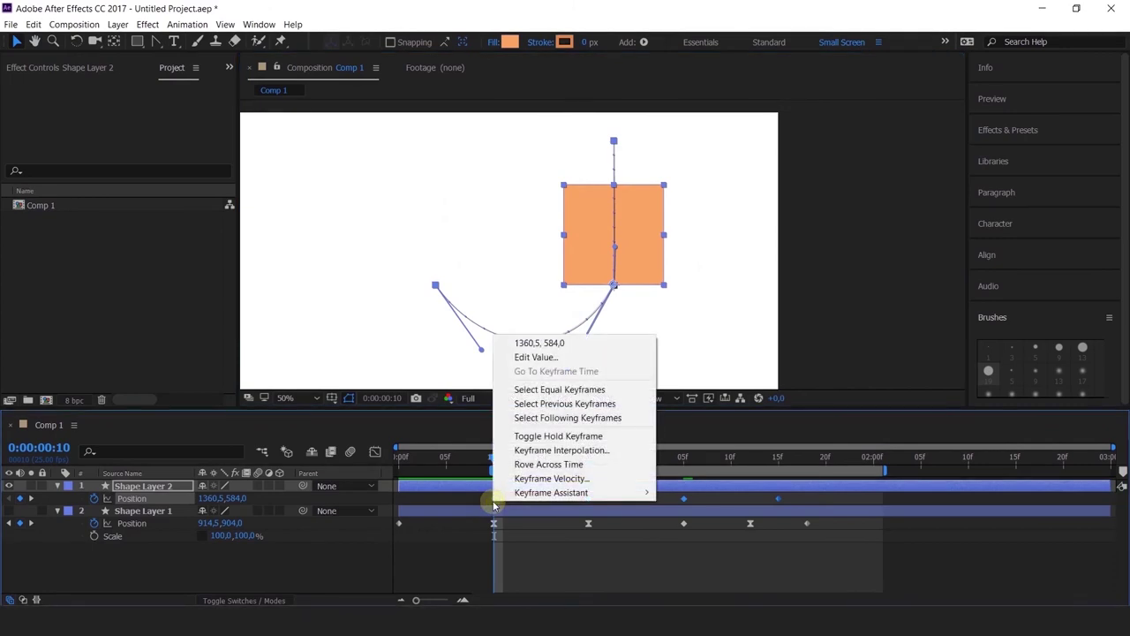
click(539, 465)
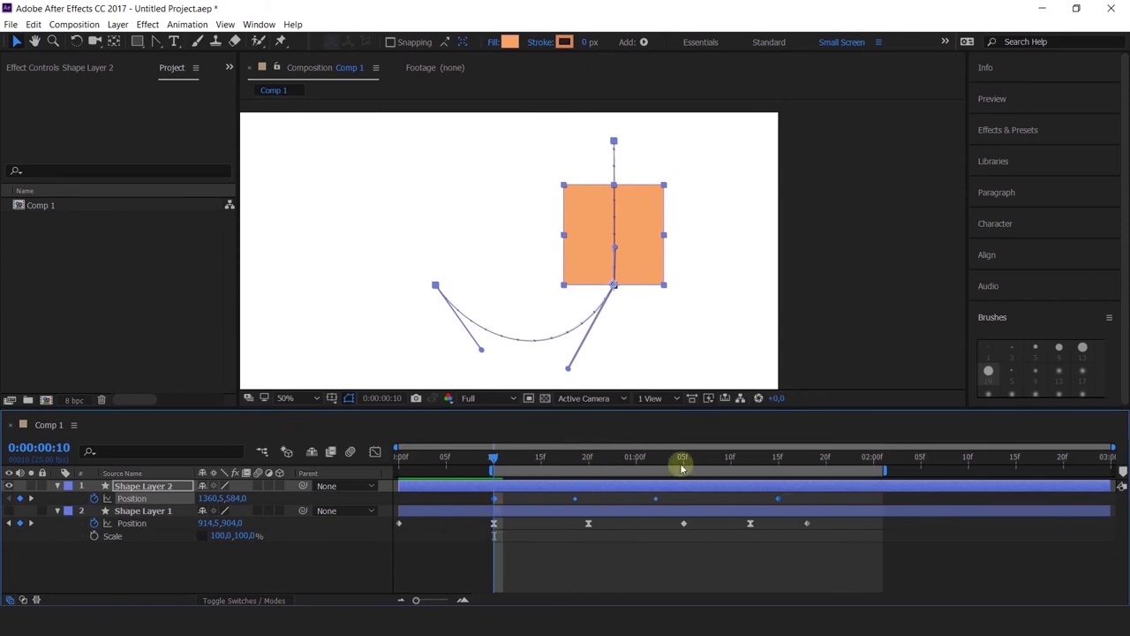
click(500, 502)
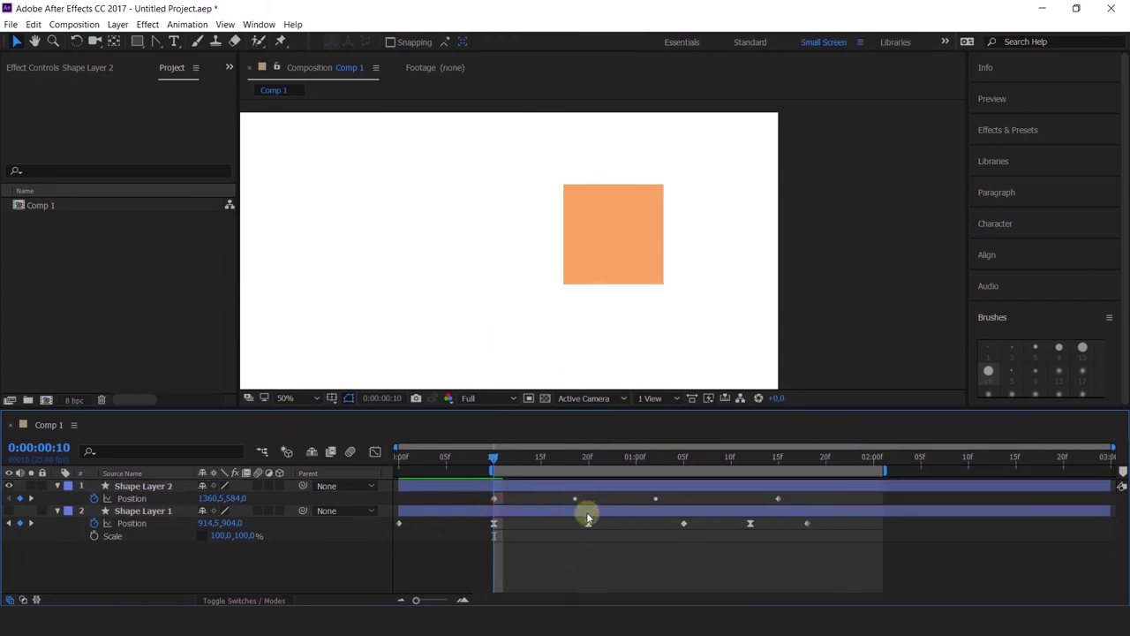
click(499, 492)
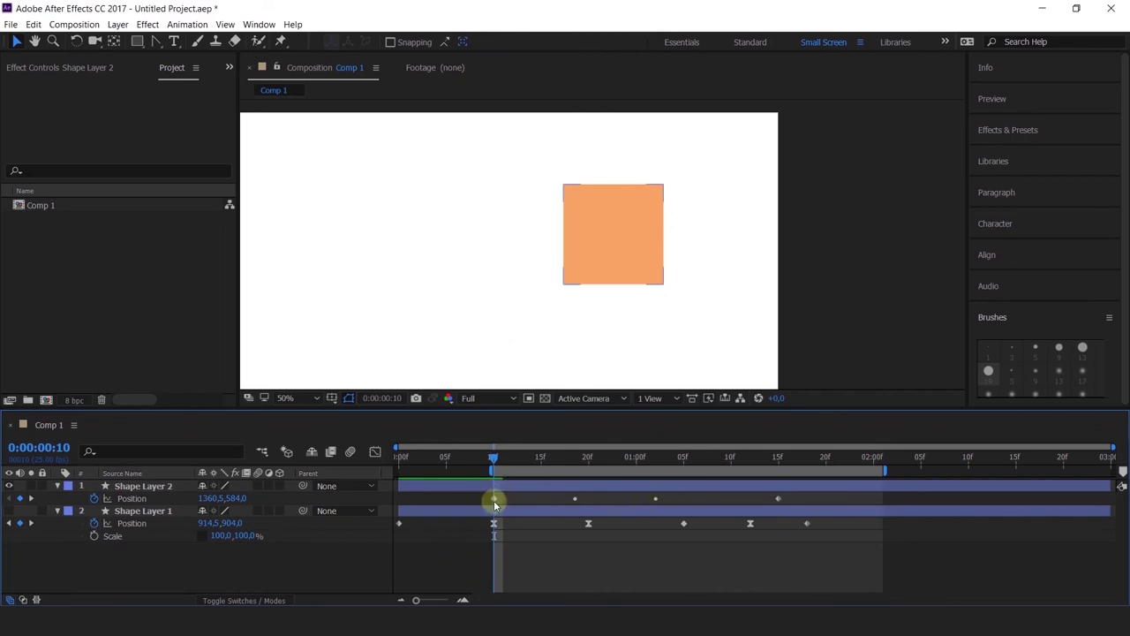
- Preview Shape Layer 2's roving motion from frame 10 and scrub to frame 14
mouse_move(494, 503)
key(space)
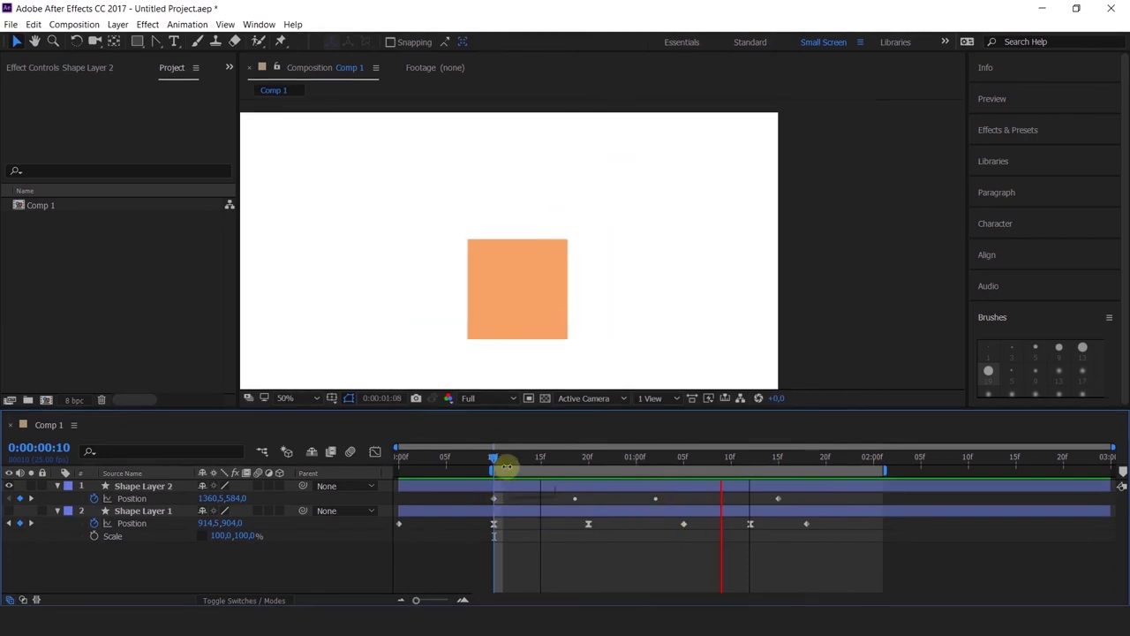
click(500, 461)
drag(506, 473, 537, 477)
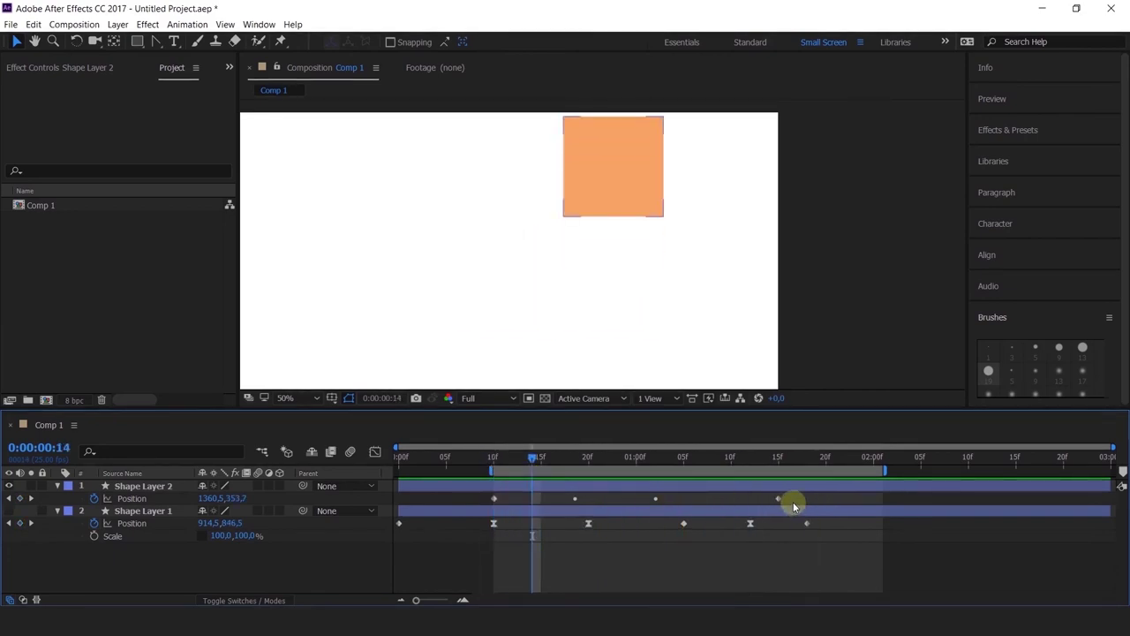
- Try moving Shape Layer 2's last Position keyframe to 0:00:00:20 and scrub through the motion to frame 16
mouse_move(778, 504)
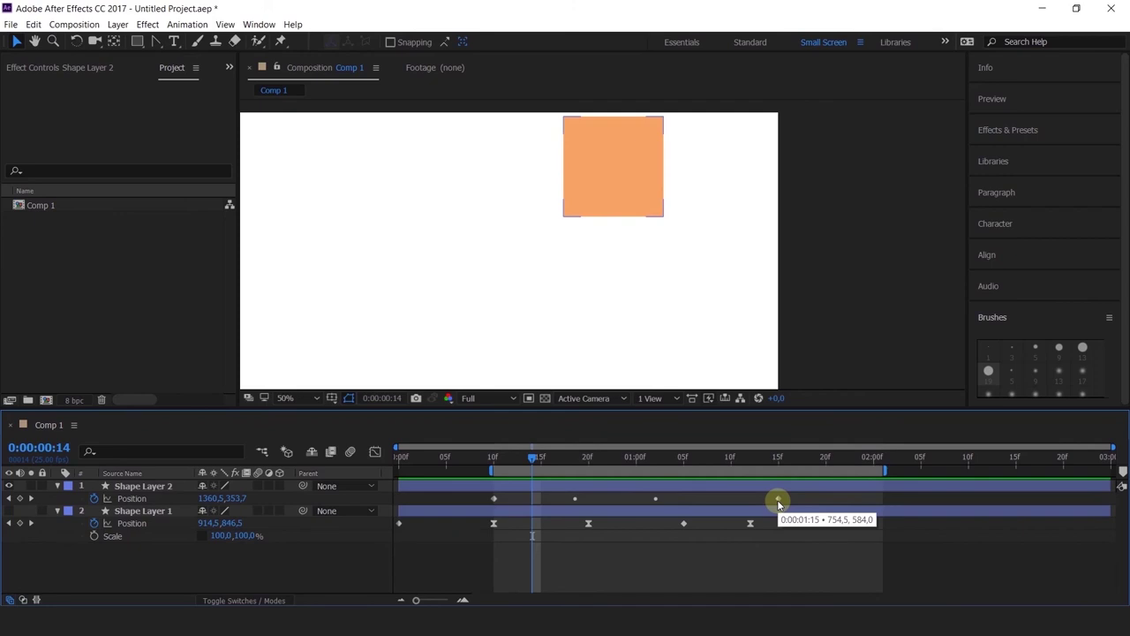
click(778, 502)
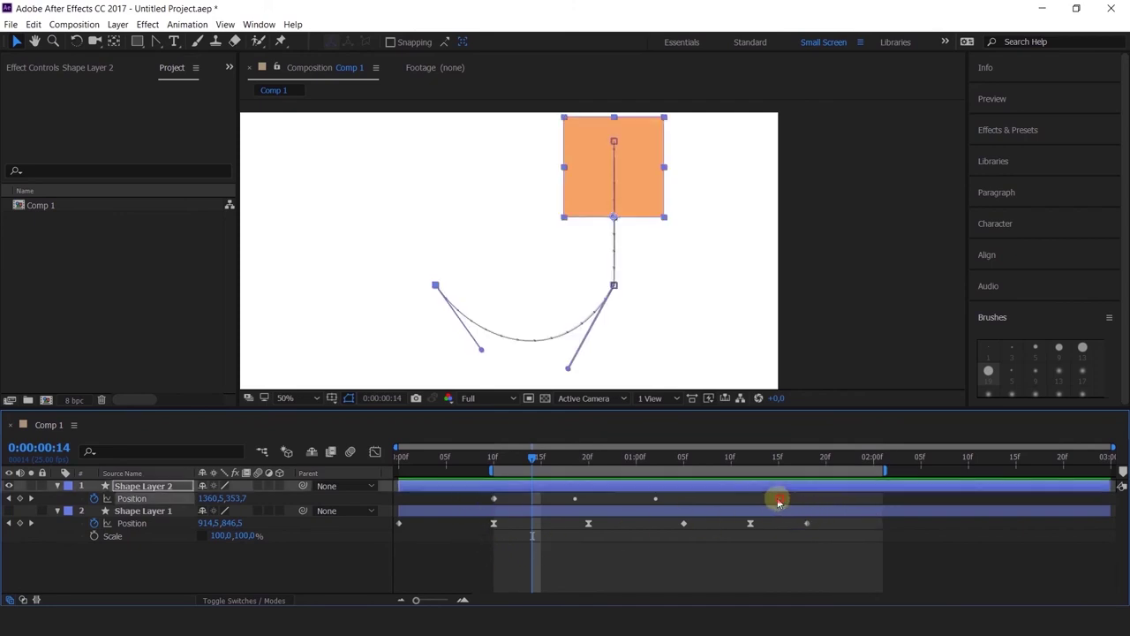
drag(778, 502, 585, 521)
mouse_move(588, 501)
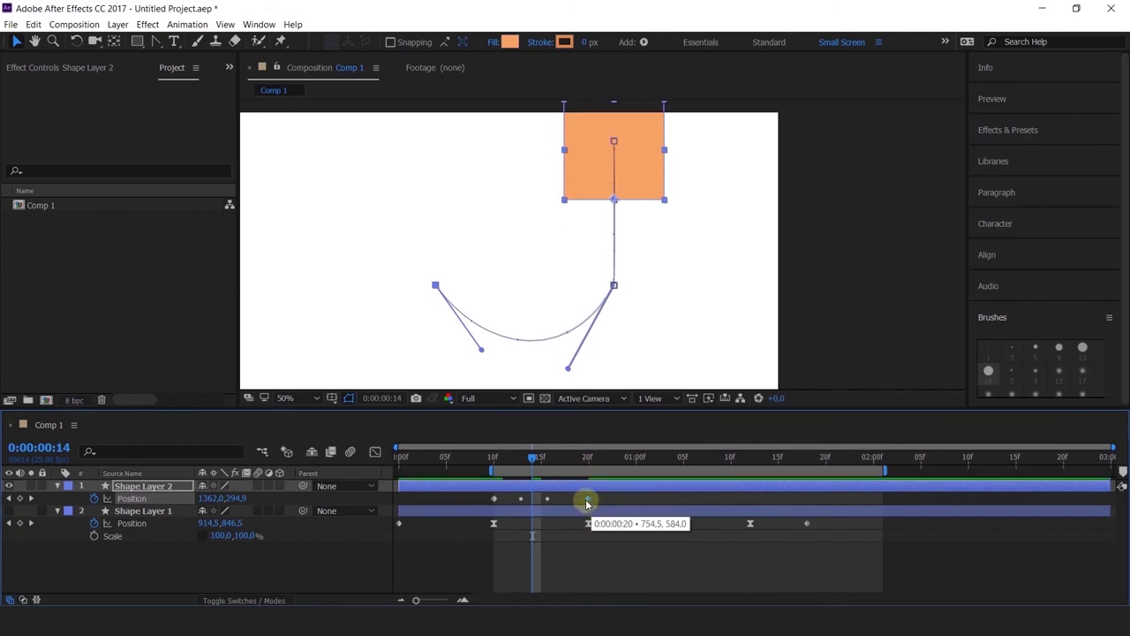
click(505, 458)
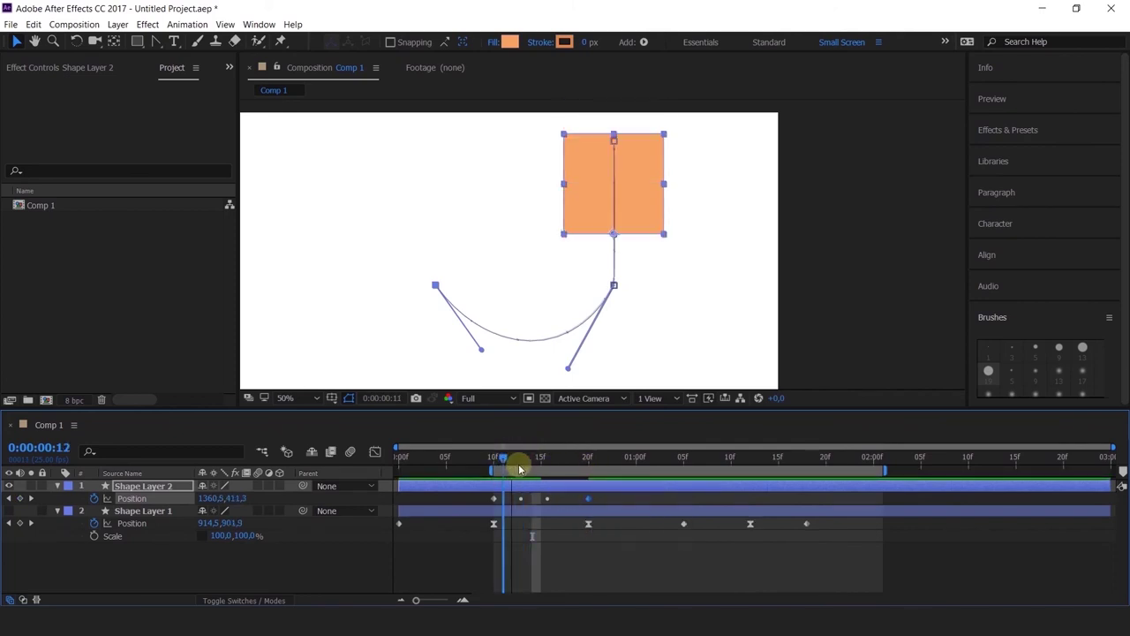
drag(519, 469, 551, 494)
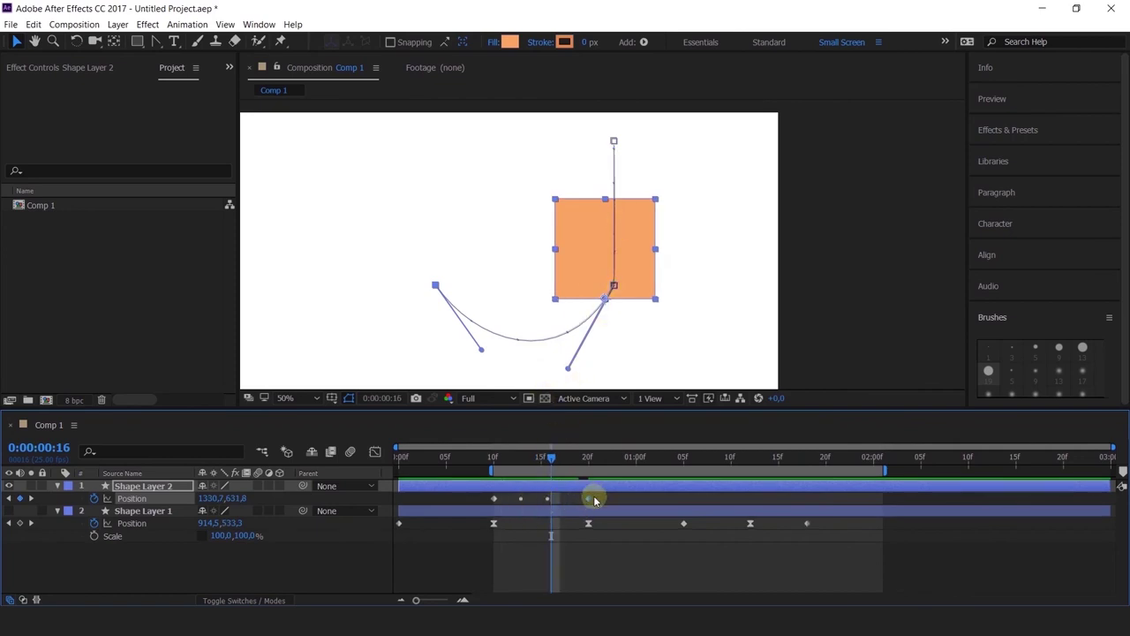
- Move Shape Layer 2's last Position keyframe to 0:00:01:07 and its first to 0:00:00:24, checking the playback
drag(592, 502, 702, 499)
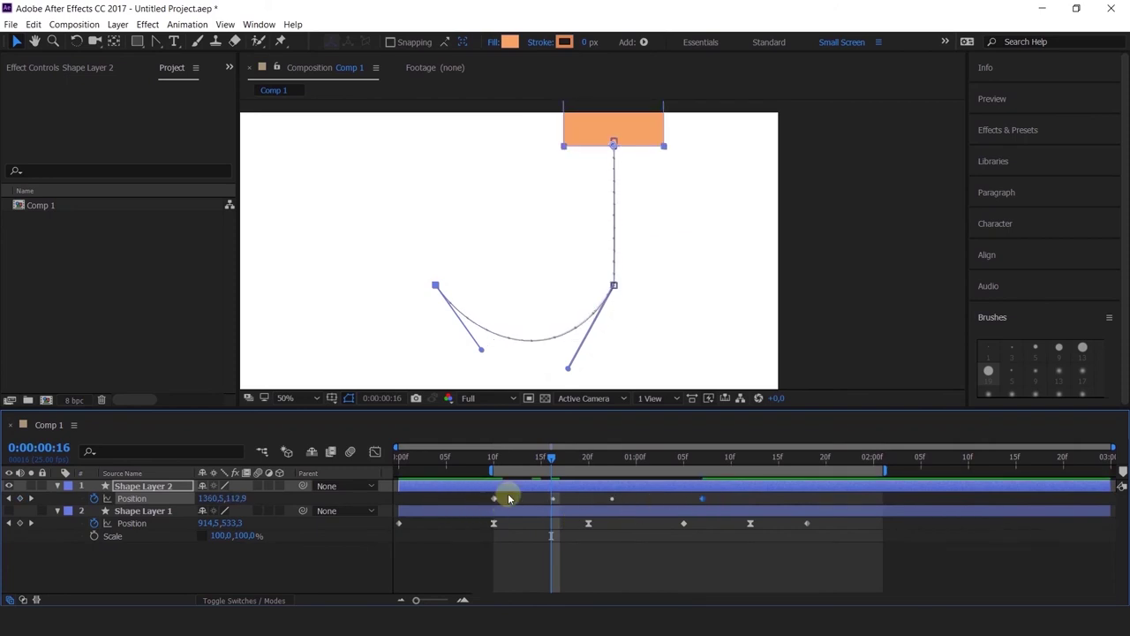
drag(496, 500, 627, 500)
drag(636, 457, 624, 460)
key(space)
key(space)
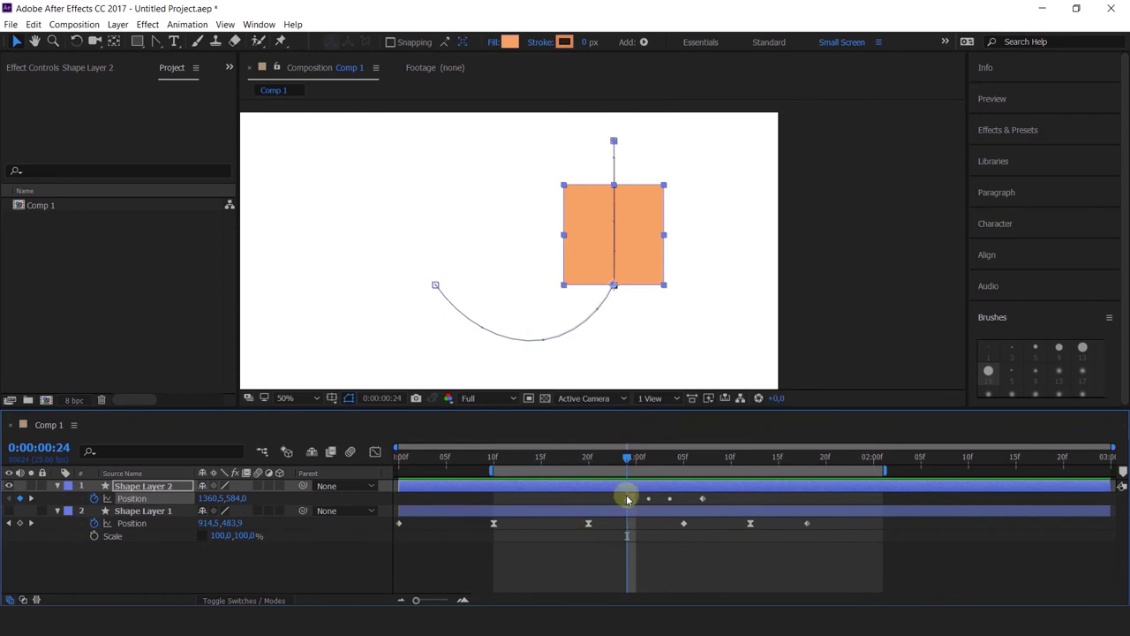
click(627, 499)
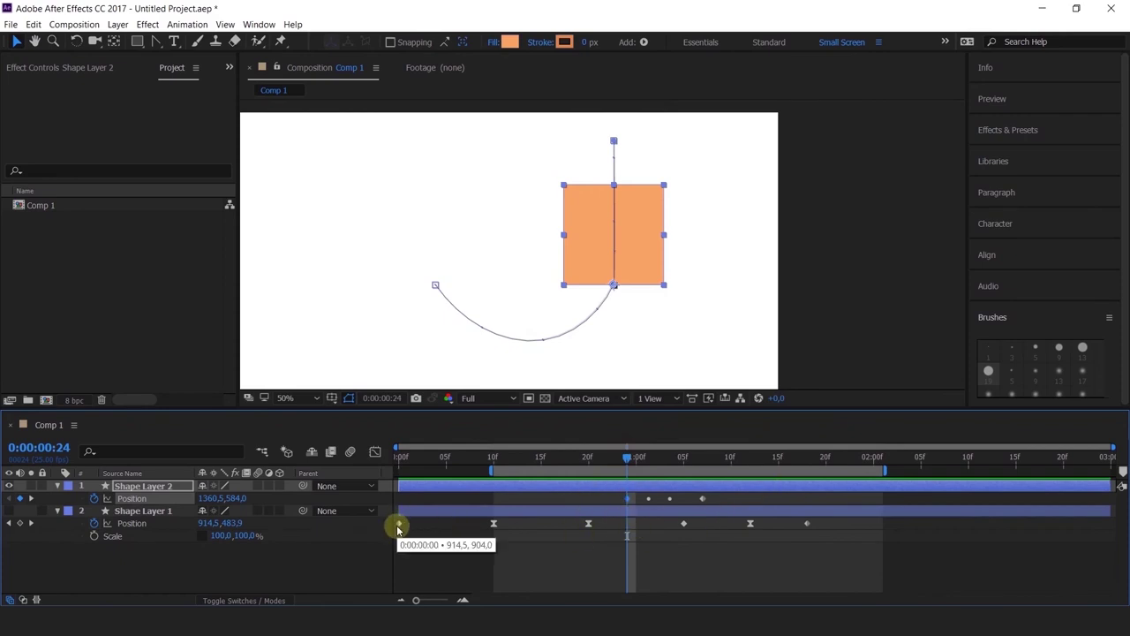
- Move Shape Layer 2's first Position keyframe to 0:00:00:12, keeping Shape Layer 1's first keyframe at 0:00:00:00
mouse_move(399, 525)
mouse_down()
mouse_move(480, 535)
mouse_move(408, 530)
mouse_up()
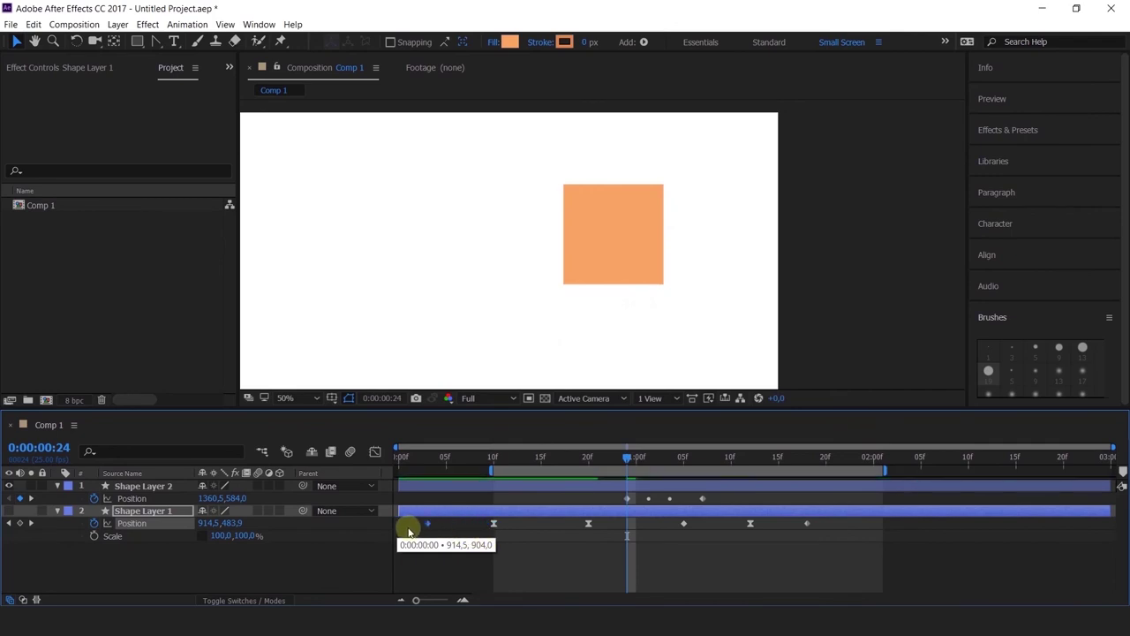
click(628, 499)
drag(552, 506, 512, 525)
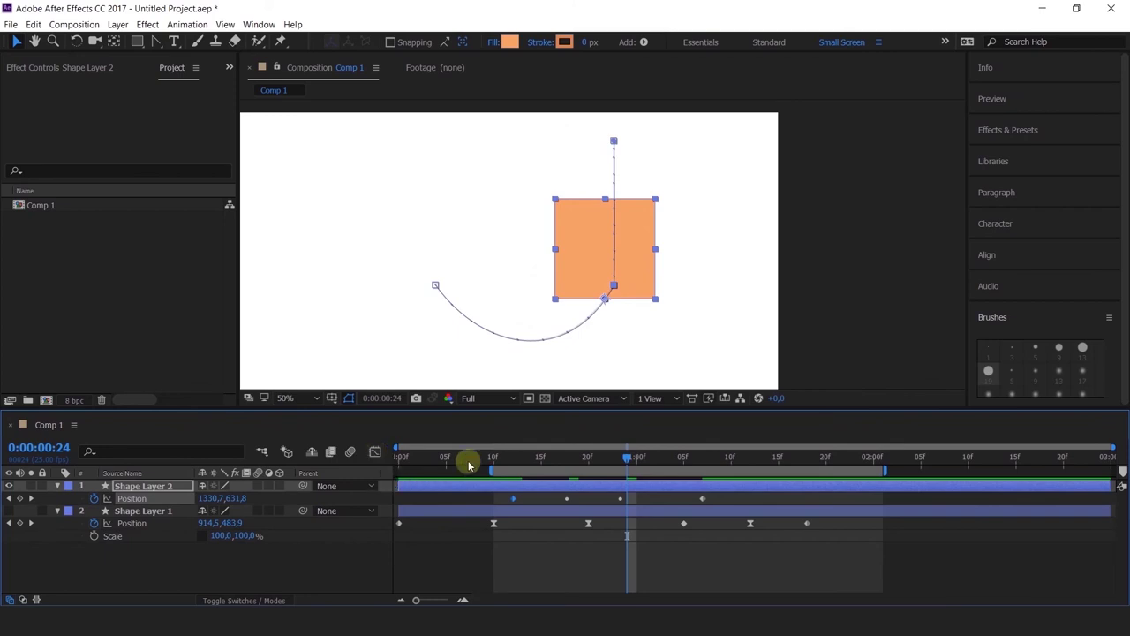
key(ctrl+z)
key(ctrl+shift+z)
- Apply Easy Ease to Shape Layer 2's first Position keyframe and extend its outgoing influence in the speed graph to just past frame 20
click(375, 452)
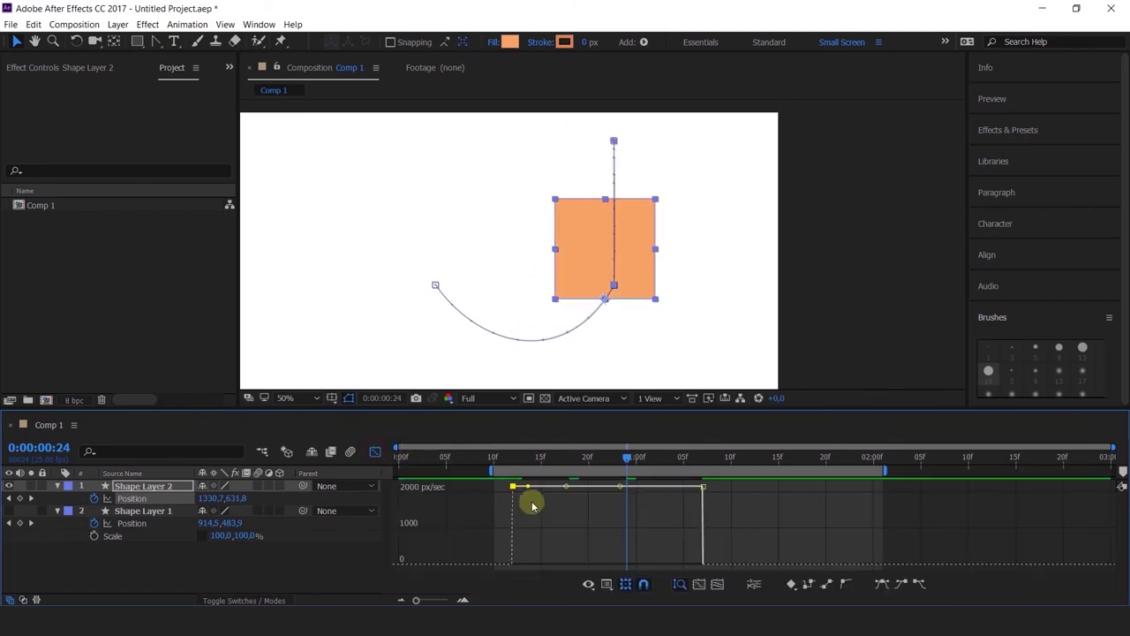
key(F9)
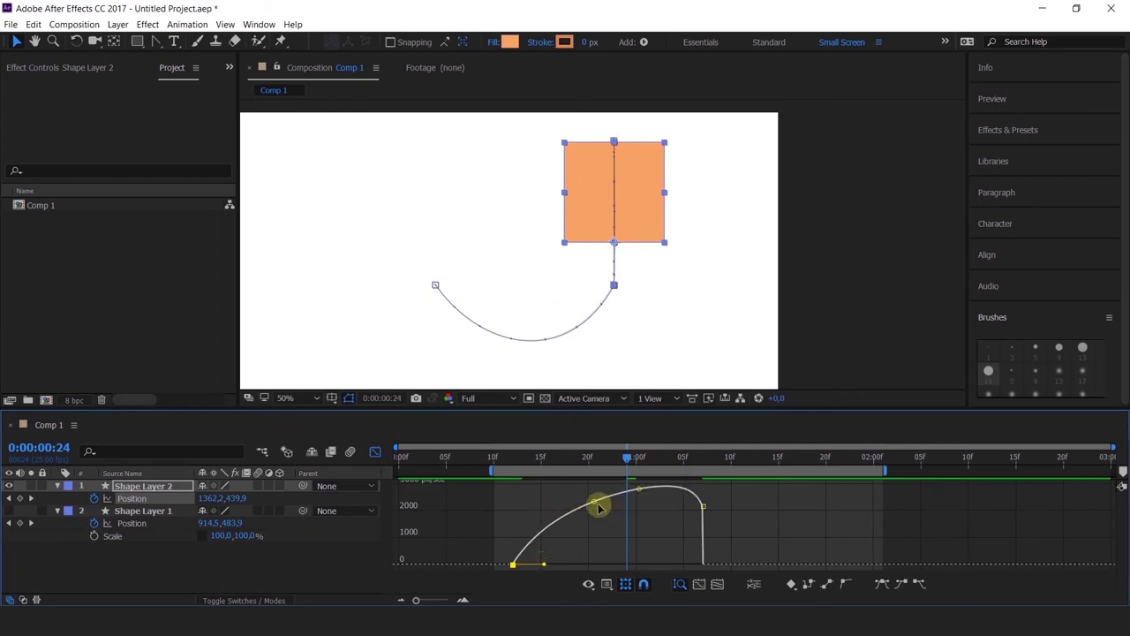
mouse_move(611, 507)
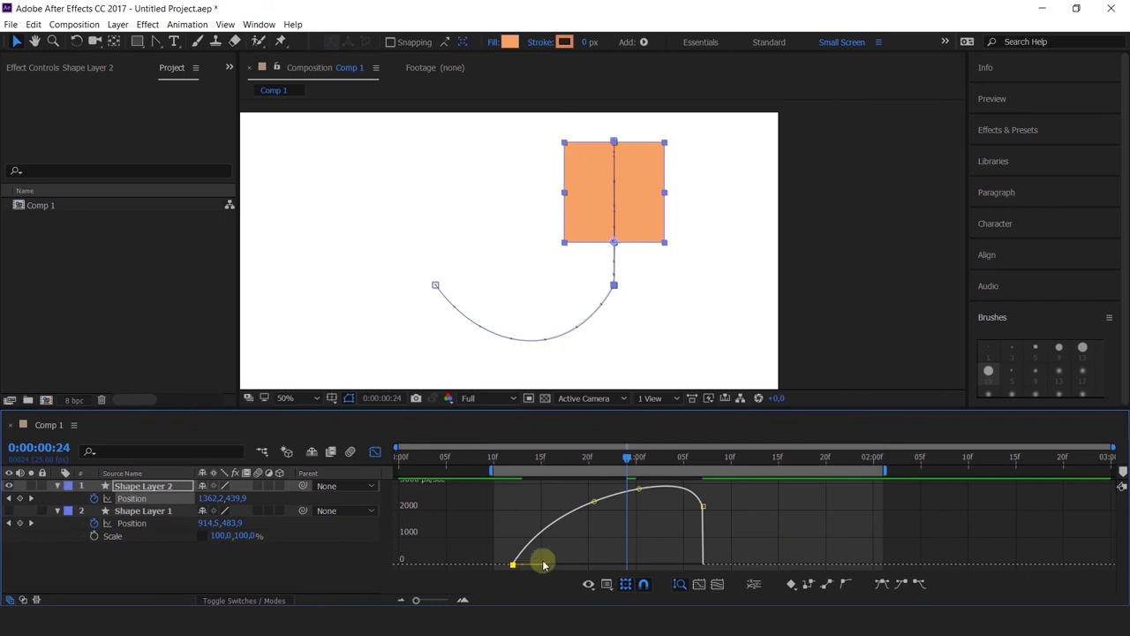
drag(545, 565, 593, 581)
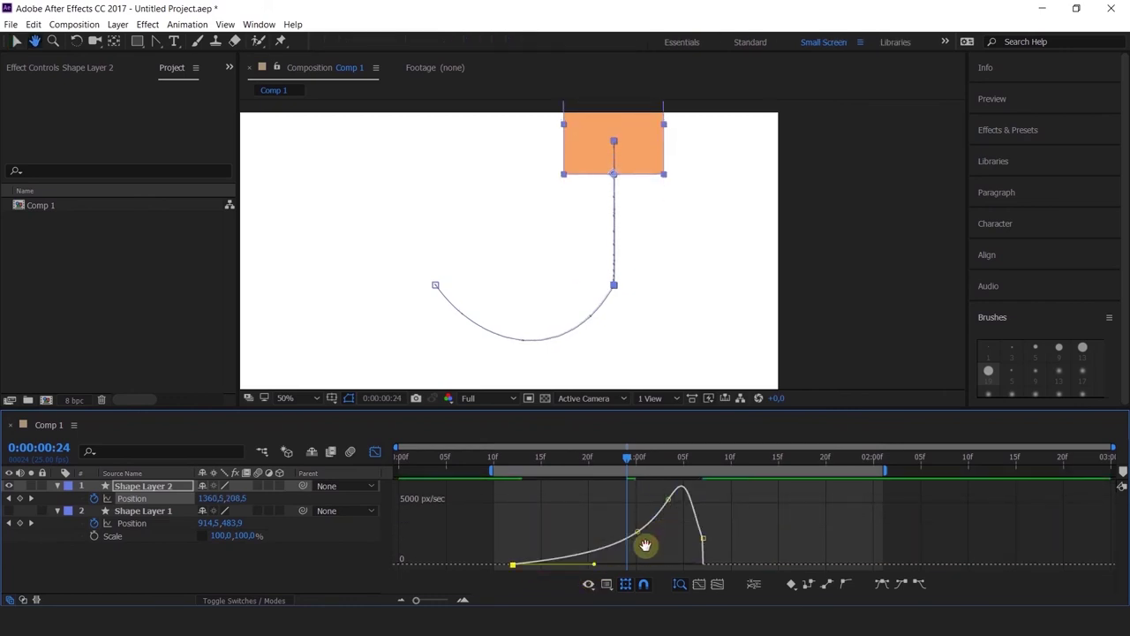
- Preview Shape Layer 2's eased roving motion from frame 11
click(504, 461)
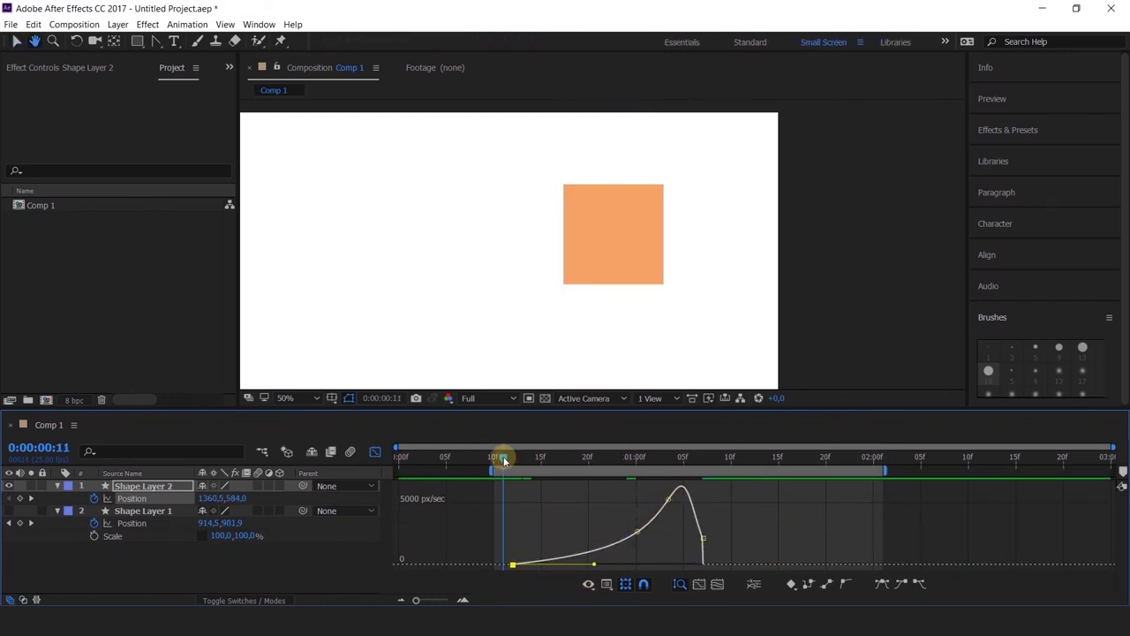
key(space)
key(space)
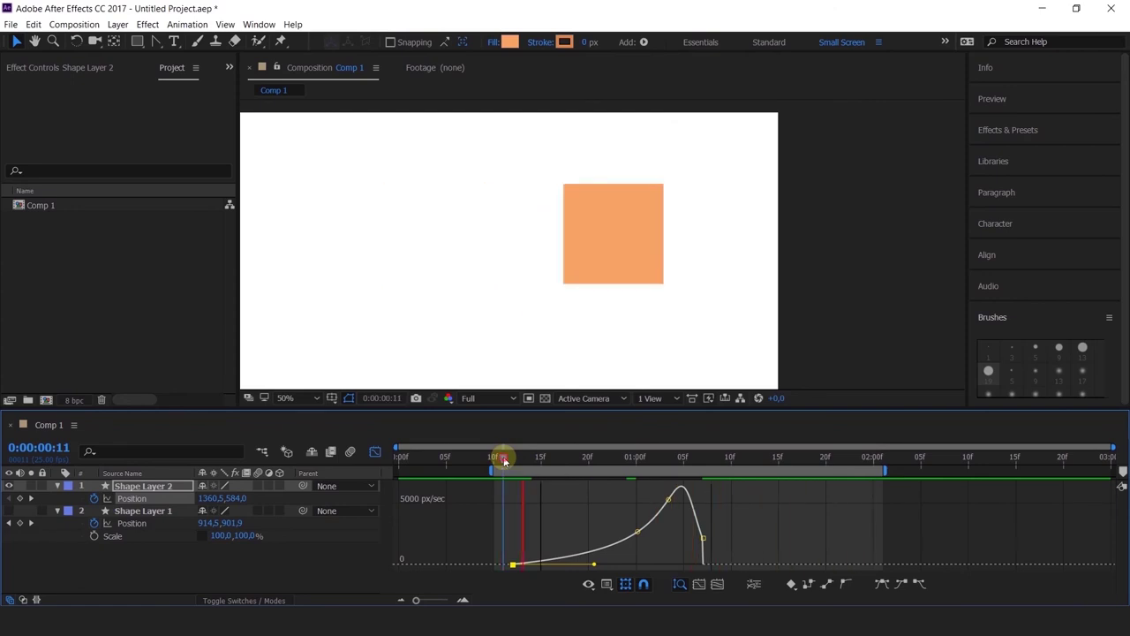
- Close the graph editor and turn Shape Layer 2's roving Position keyframe at 0:00:01:00 back into a fixed keyframe
click(373, 453)
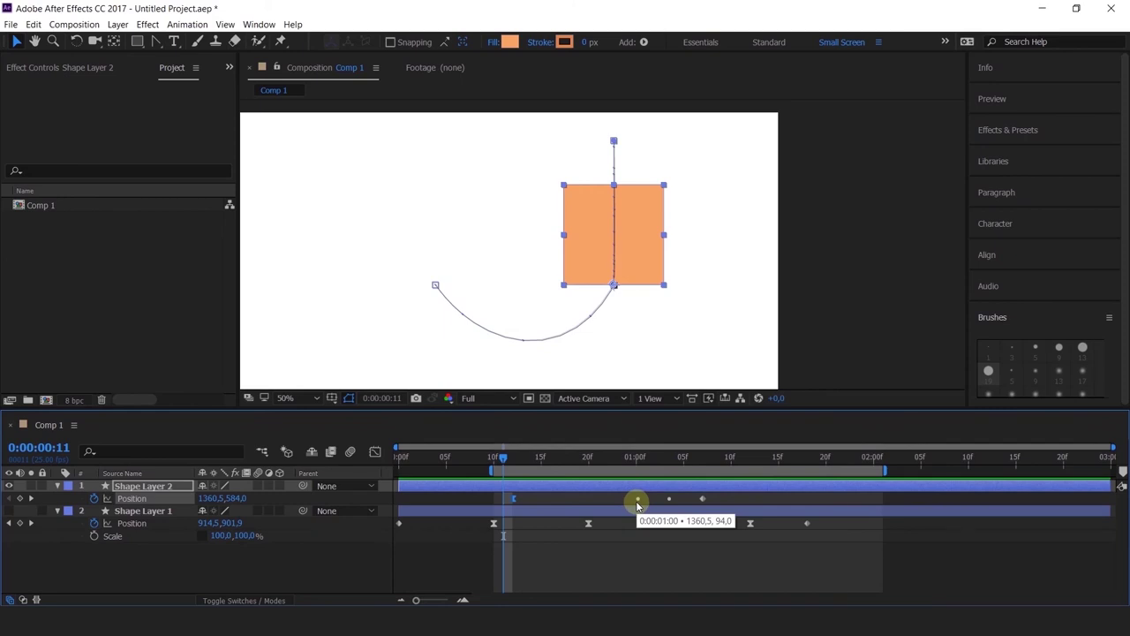
click(637, 500)
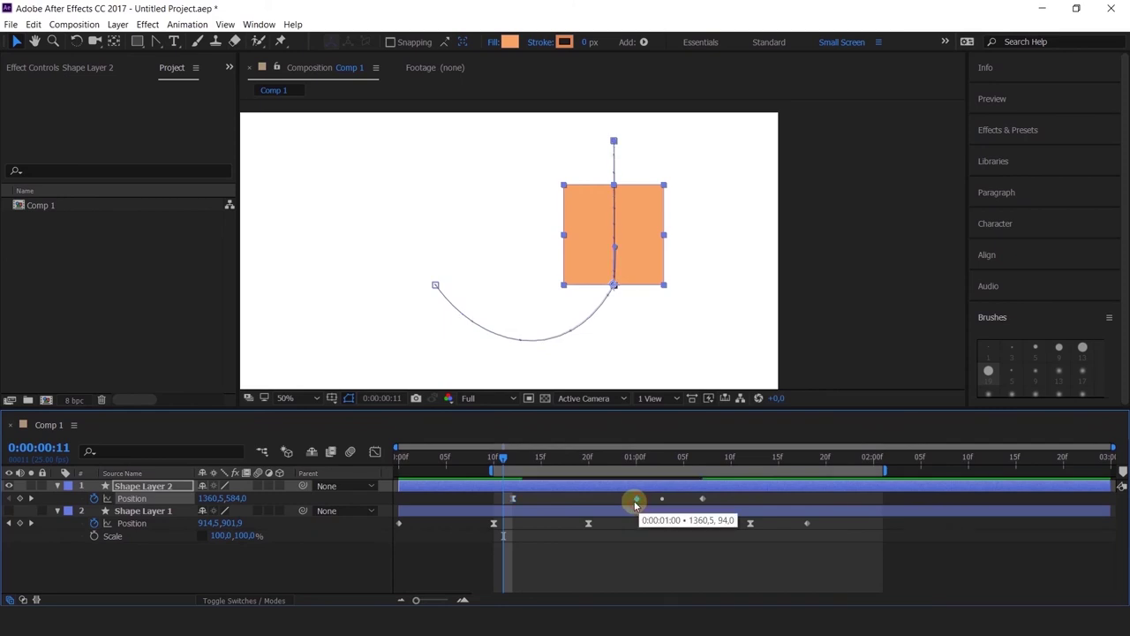
- Convert all of Shape Layer 2's Position keyframes to Auto Bezier in the graph editor and preview the motion in the layer view
click(662, 499)
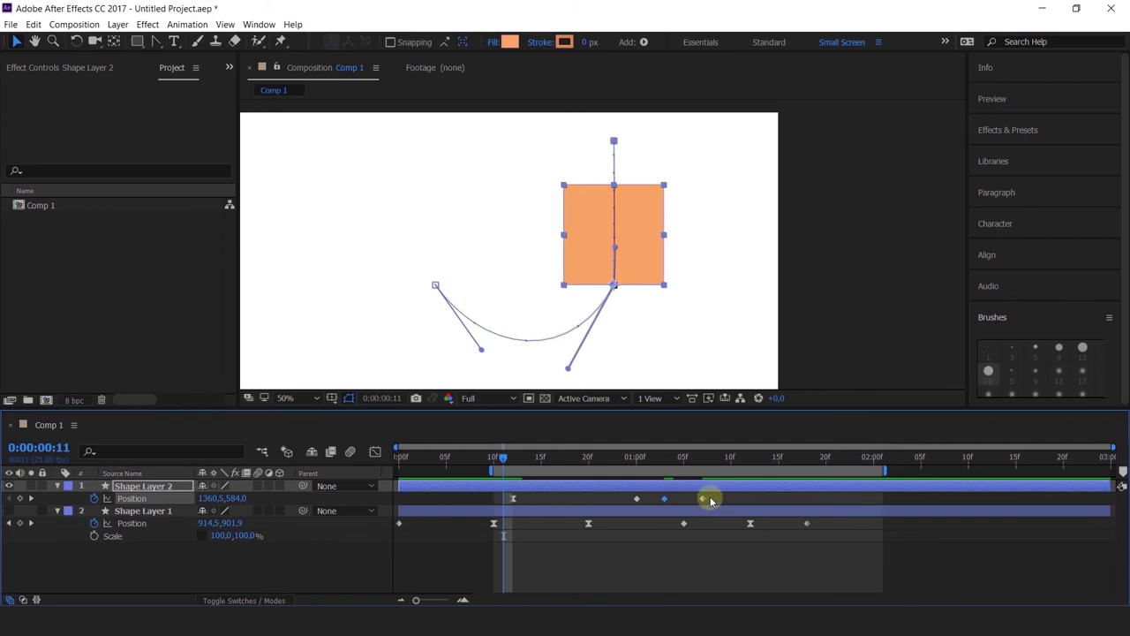
drag(680, 459, 513, 530)
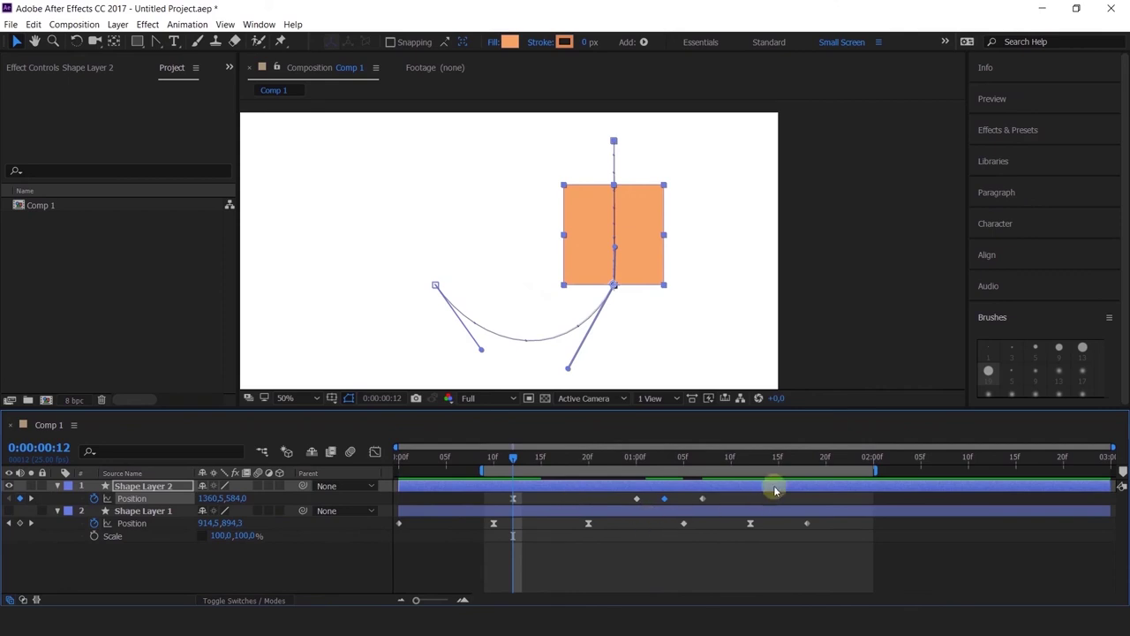
drag(752, 499, 518, 512)
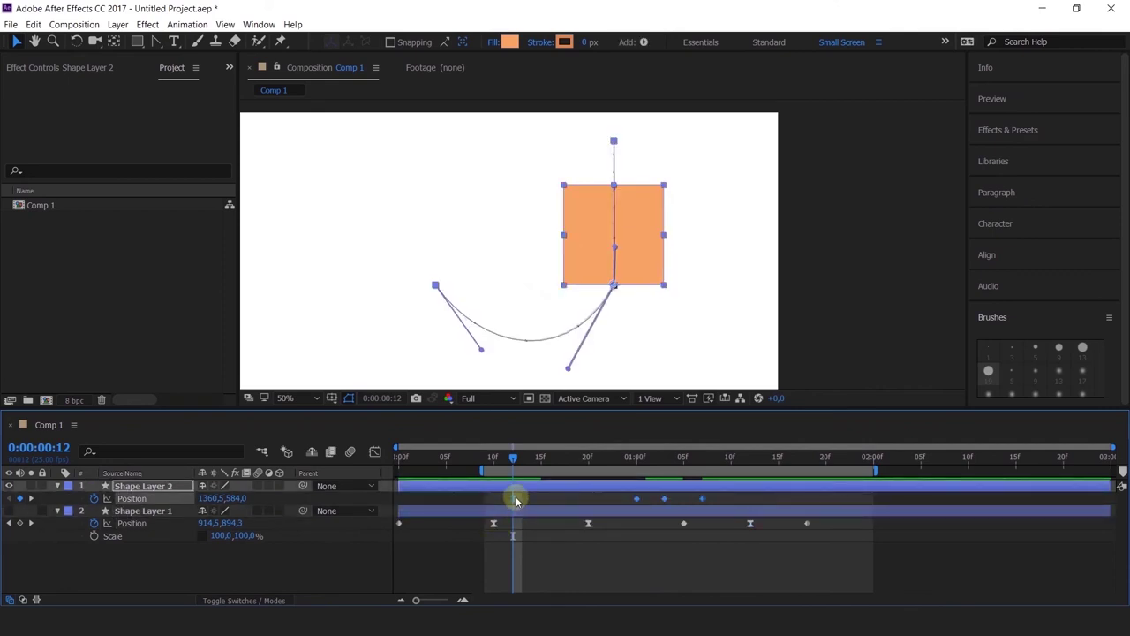
click(375, 452)
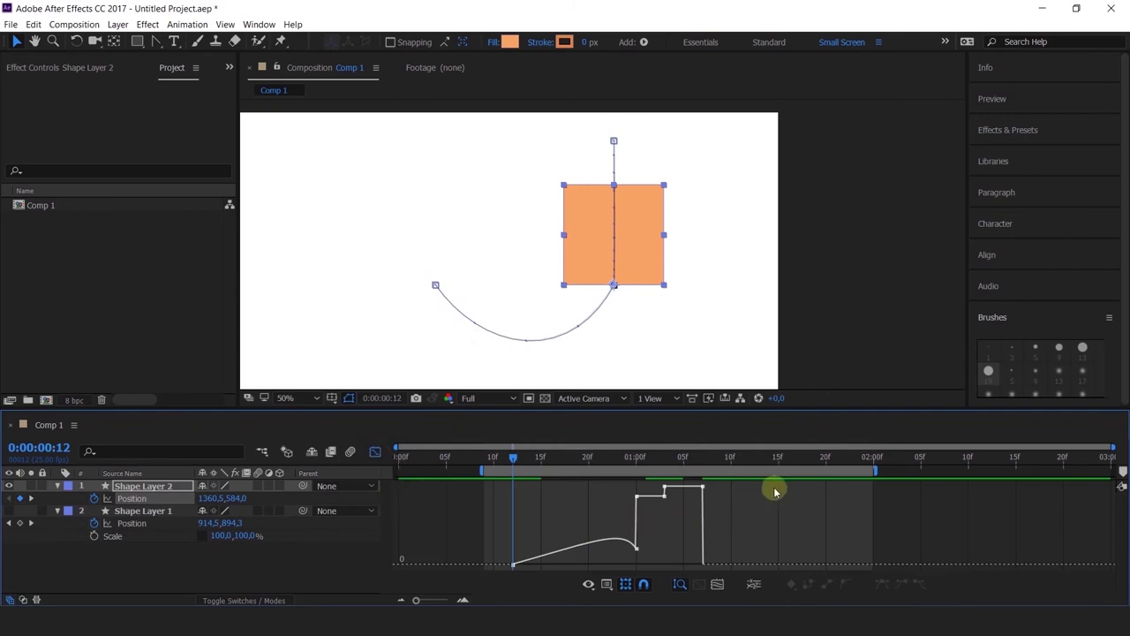
drag(764, 482, 439, 596)
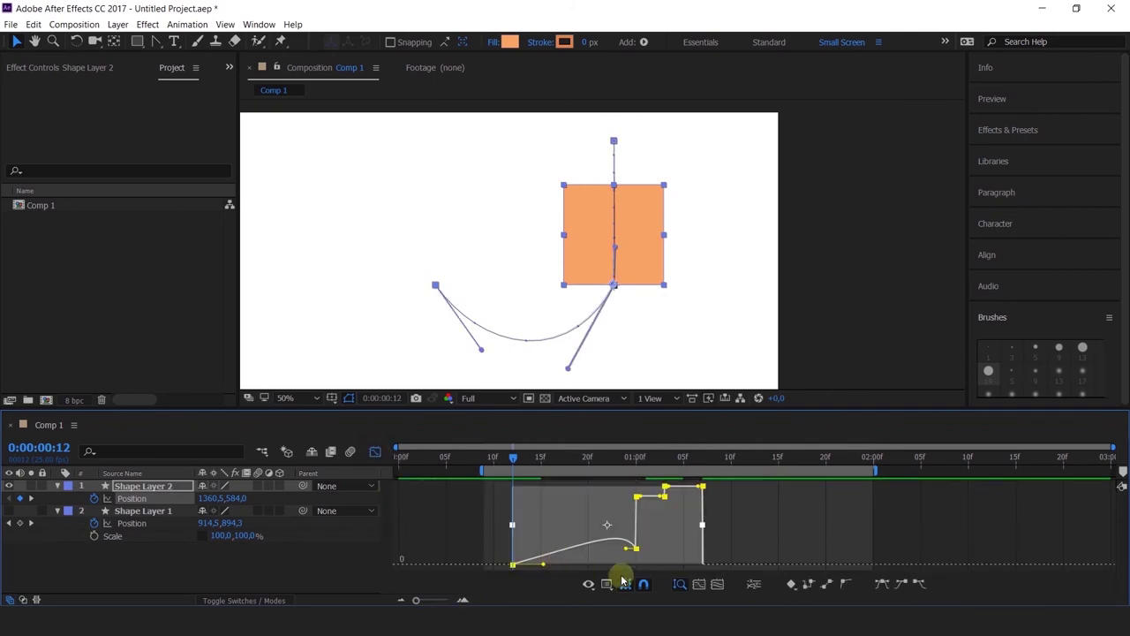
click(848, 583)
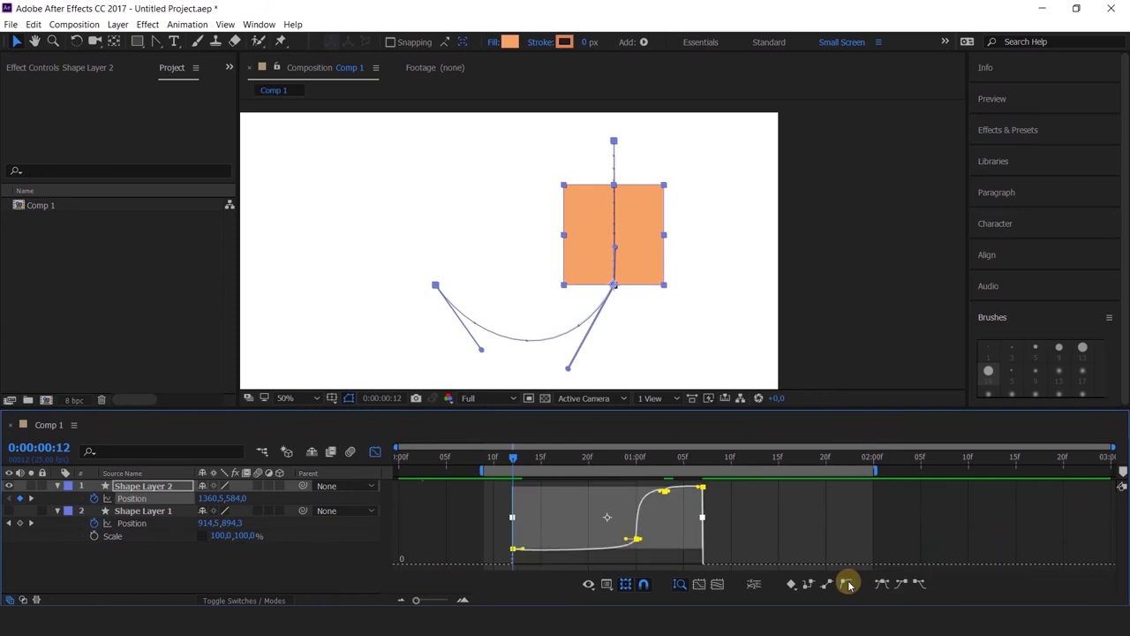
click(376, 453)
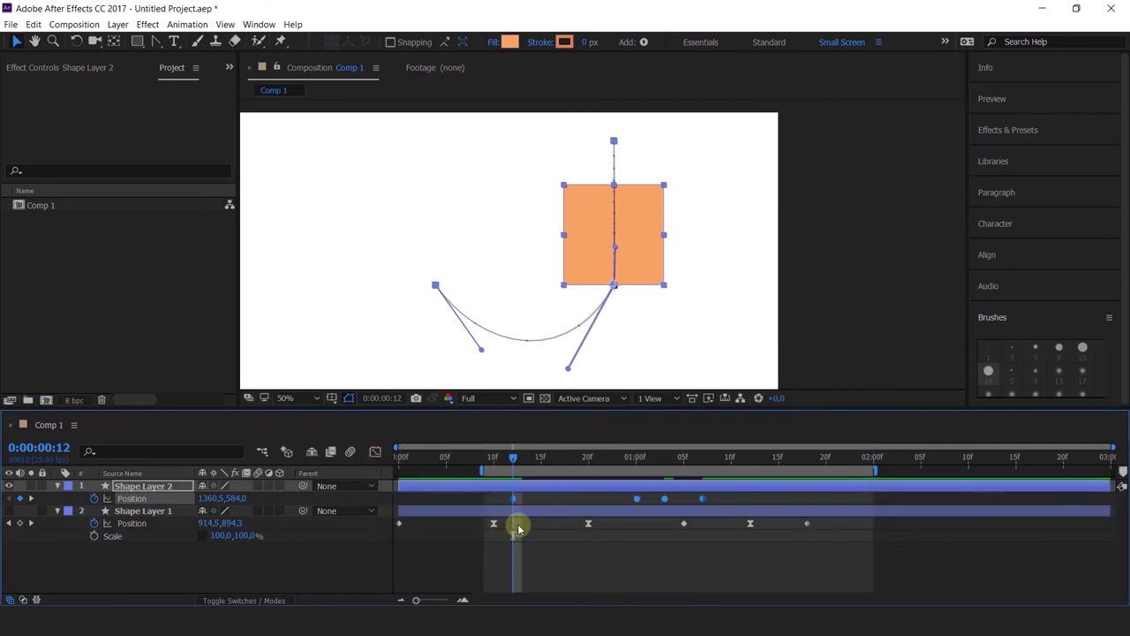
key(space)
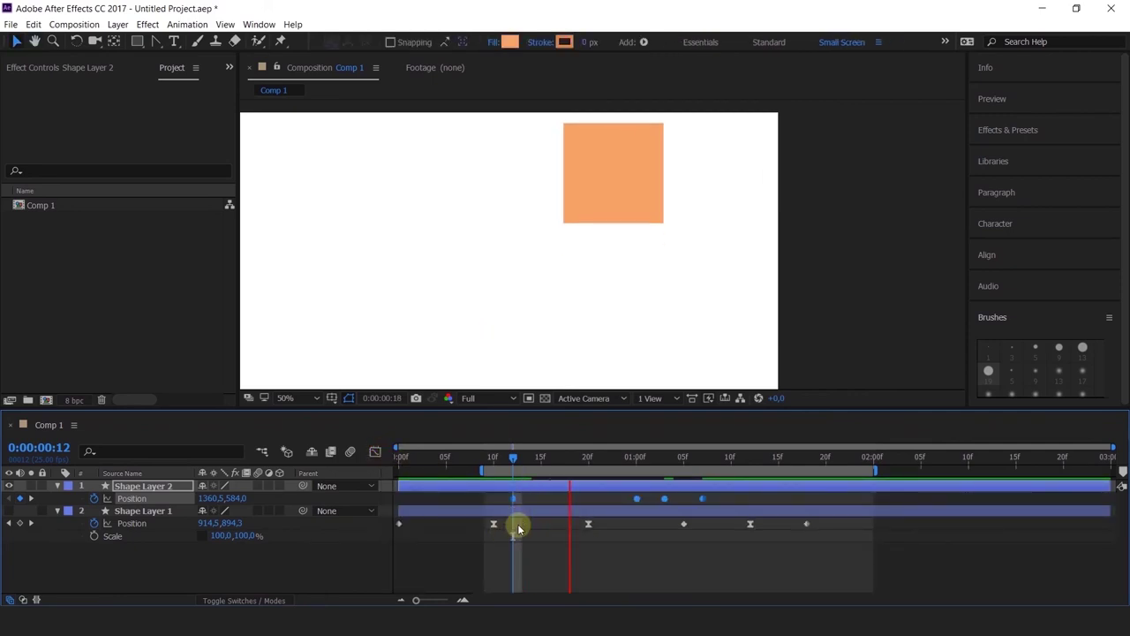
- Move Shape Layer 2's last Position keyframe to 0:00:01:23 and its third Position keyframe to 0:00:01:14
click(704, 458)
drag(703, 499, 853, 499)
drag(665, 499, 772, 497)
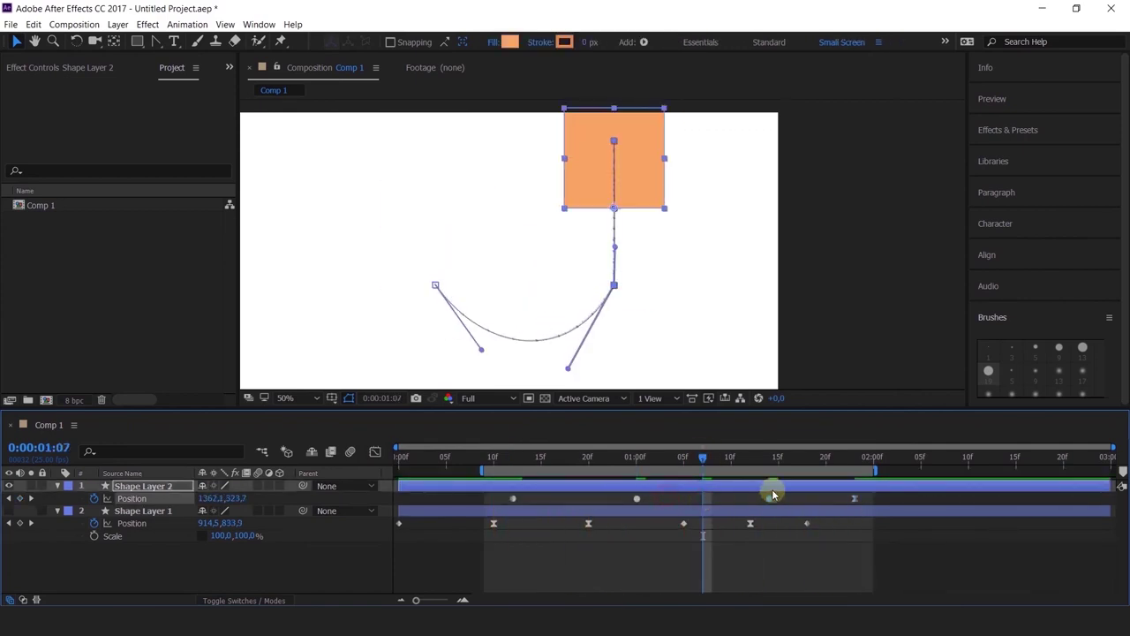
- Examine the speed curve between Shape Layer 2's retimed Position keyframes, and preview the resulting motion
click(376, 451)
click(680, 584)
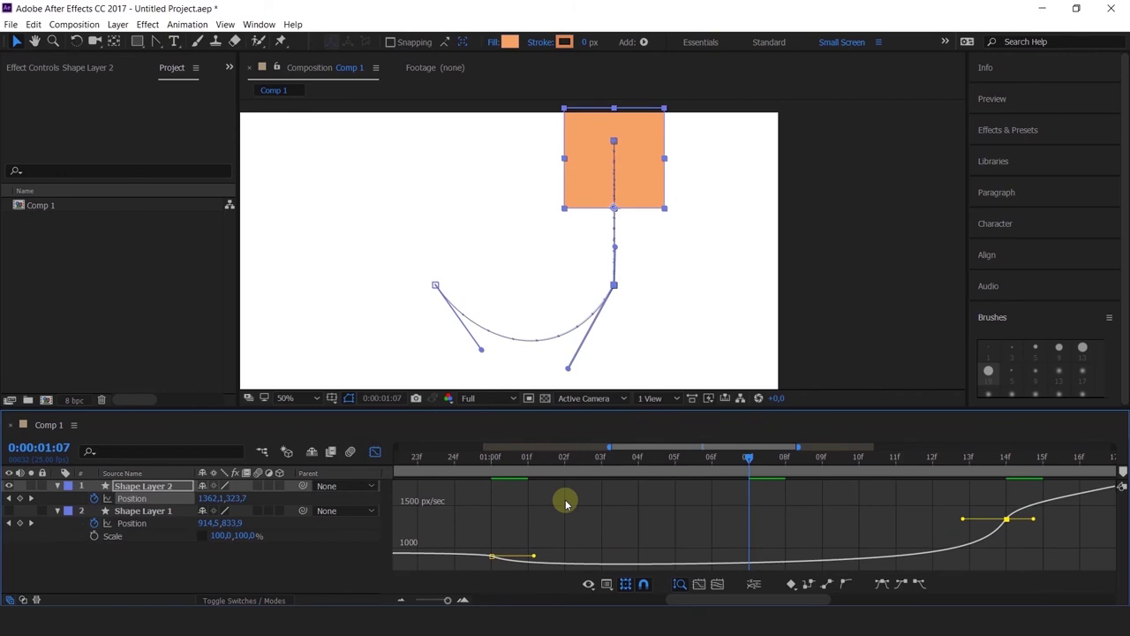
click(375, 452)
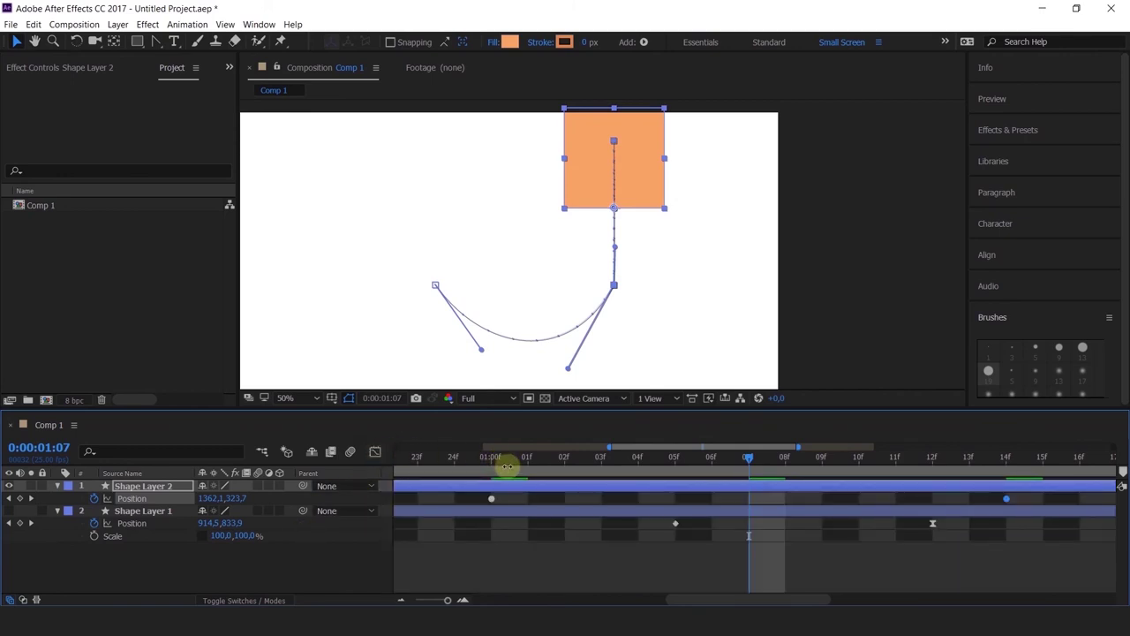
scroll(626, 486, down, 5)
click(627, 486)
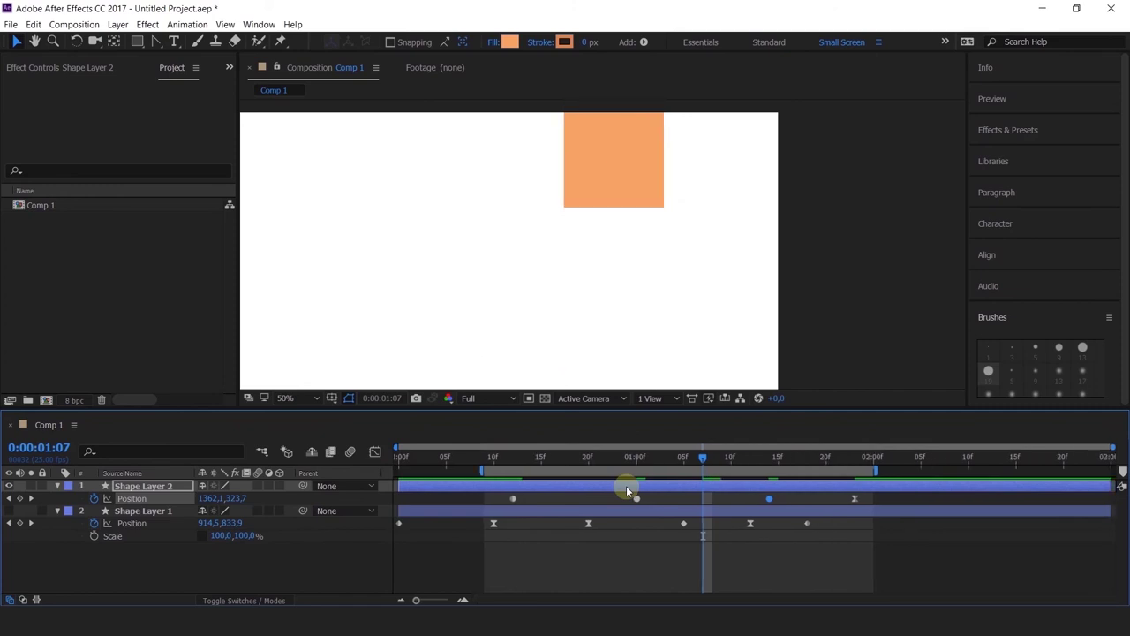
key(space)
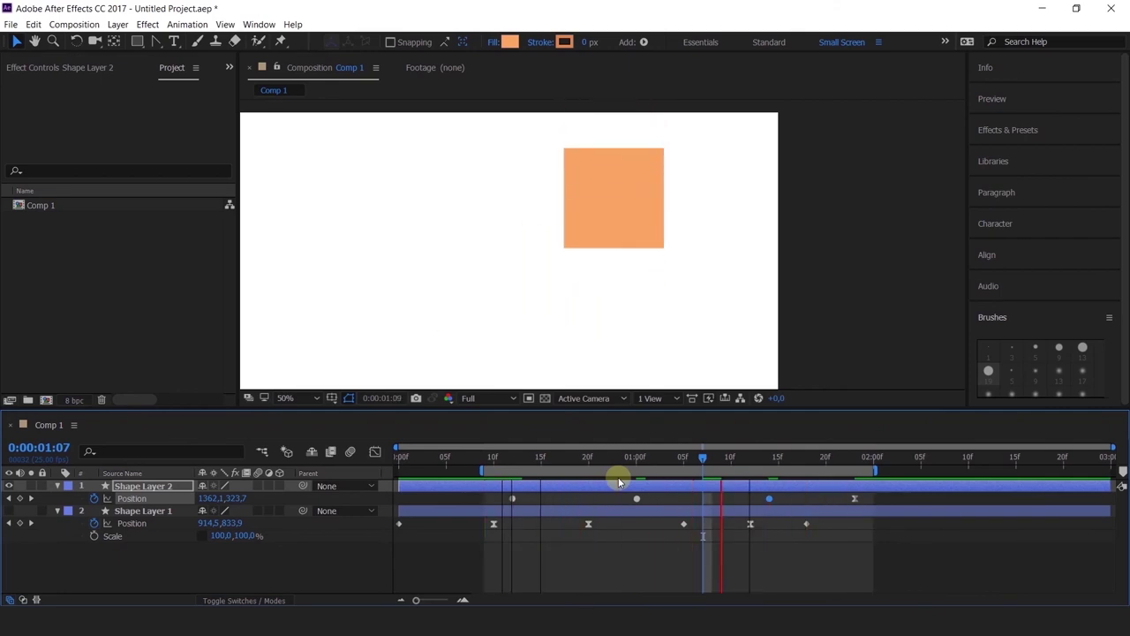
key(space)
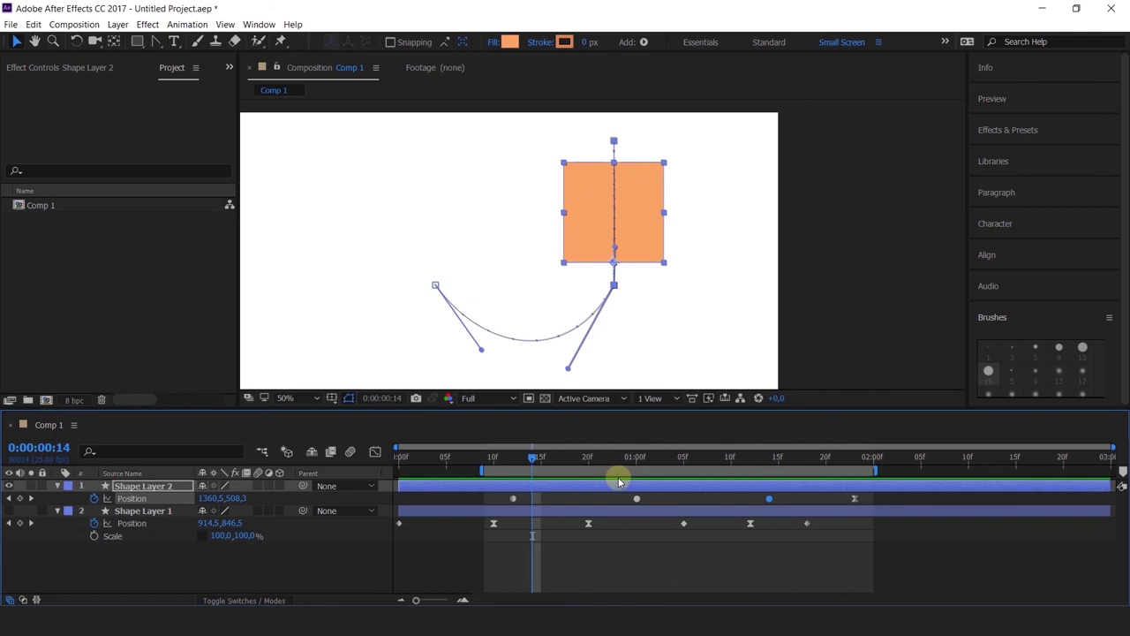
- Switch to File Explorer's Примеры folder, watch the orange example video starting with 93440577 from its beginning, and close it
key(alt+Tab)
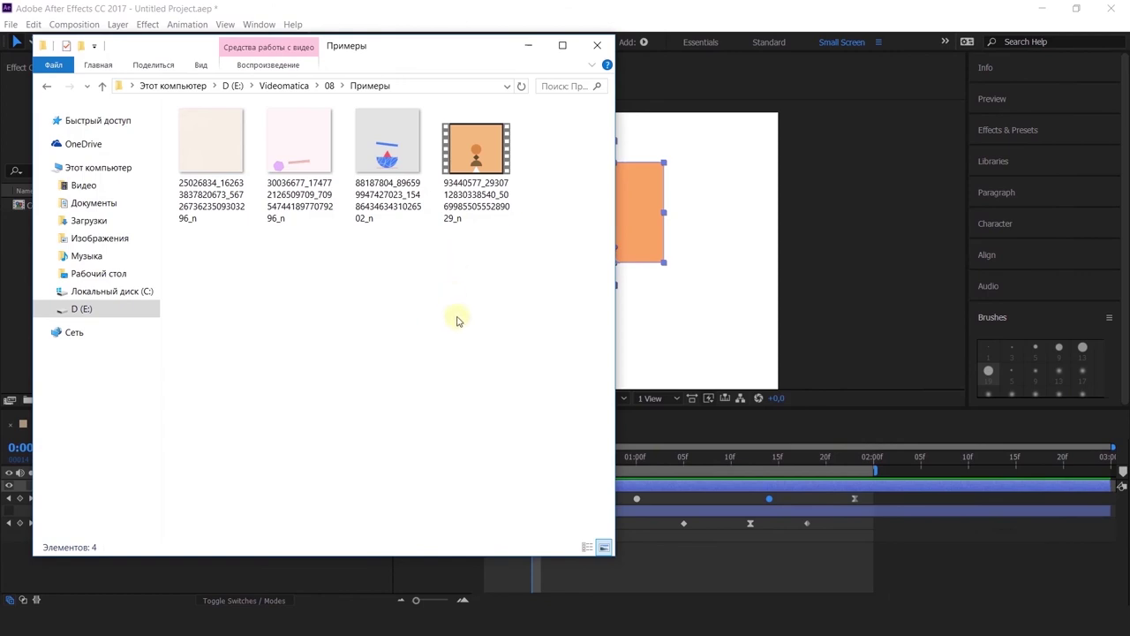
double_click(487, 167)
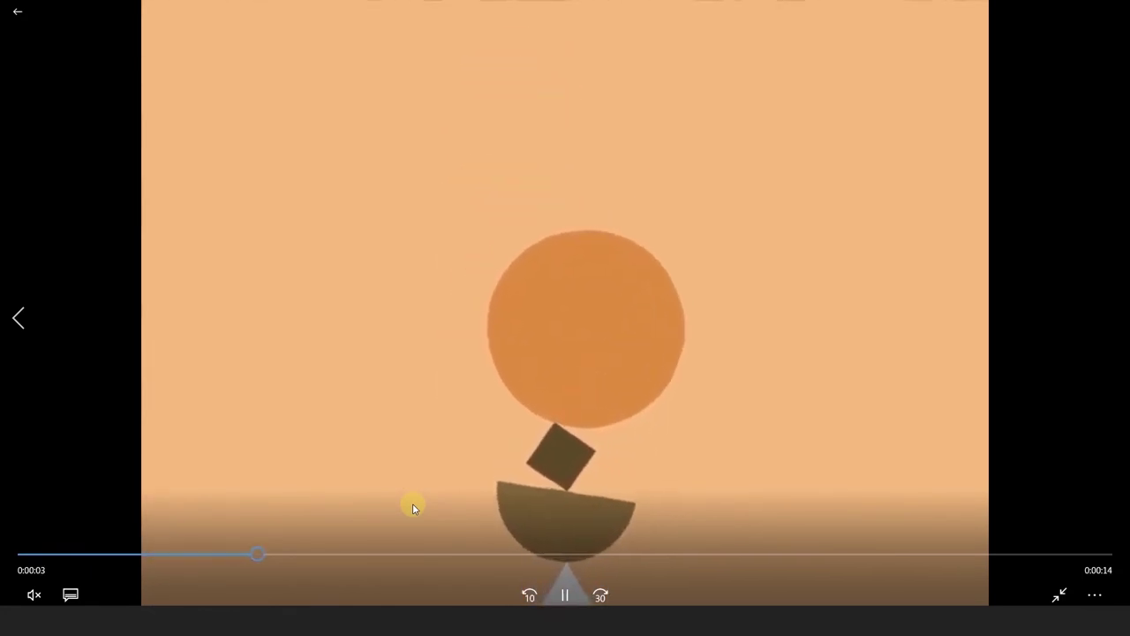
drag(202, 554, 26, 554)
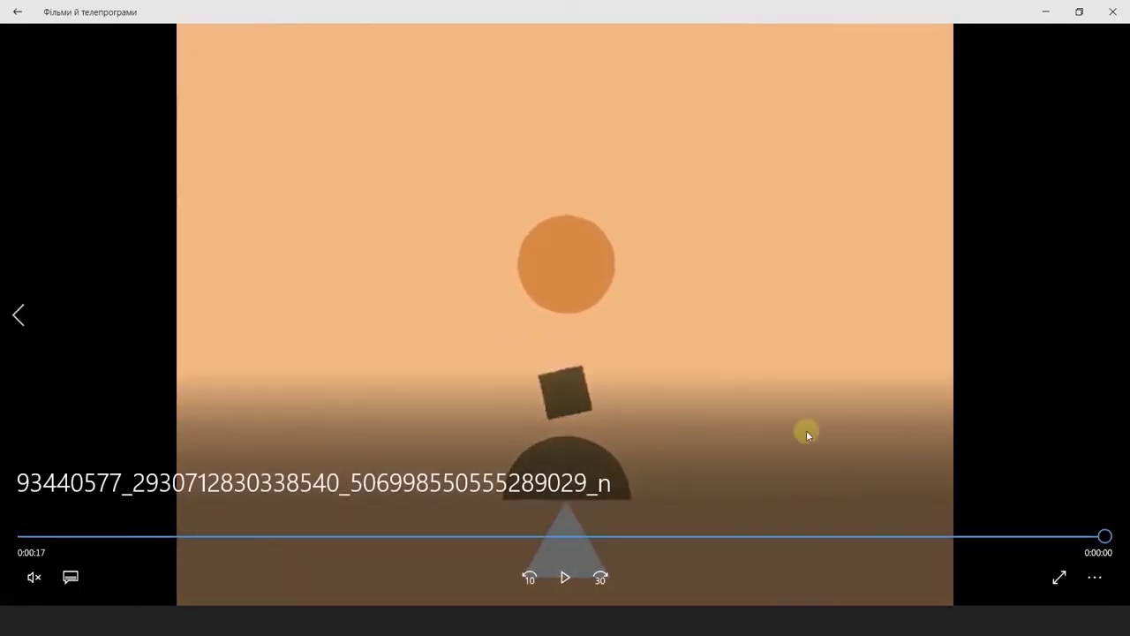
click(1113, 11)
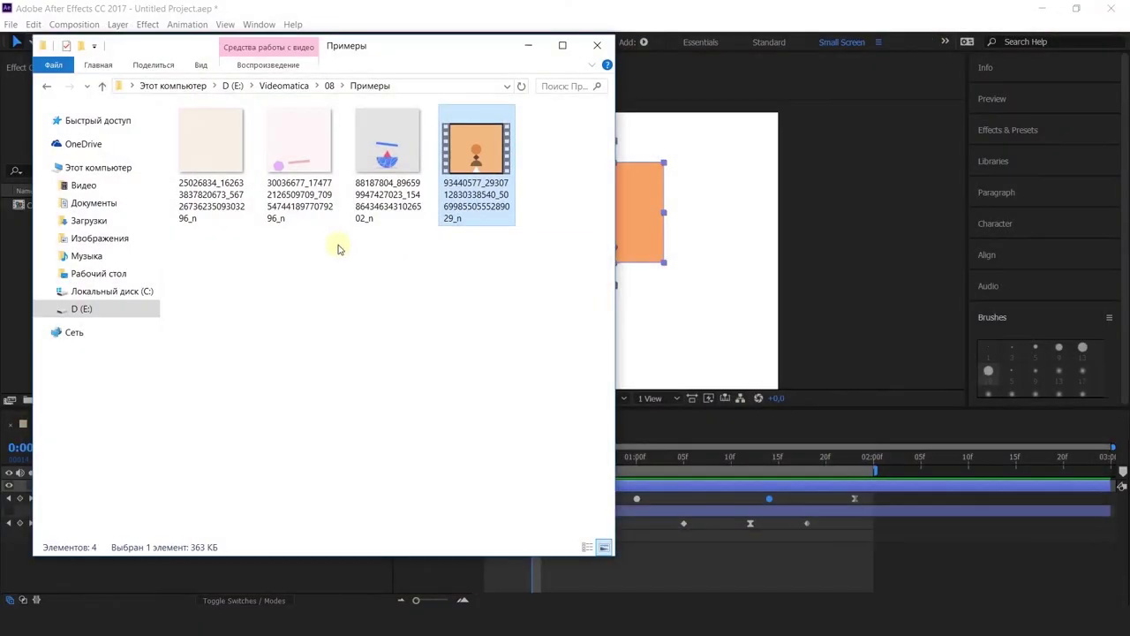
- Watch the grey example video starting with 88187804 from the Примеры folder and close the player
click(406, 150)
double_click(405, 150)
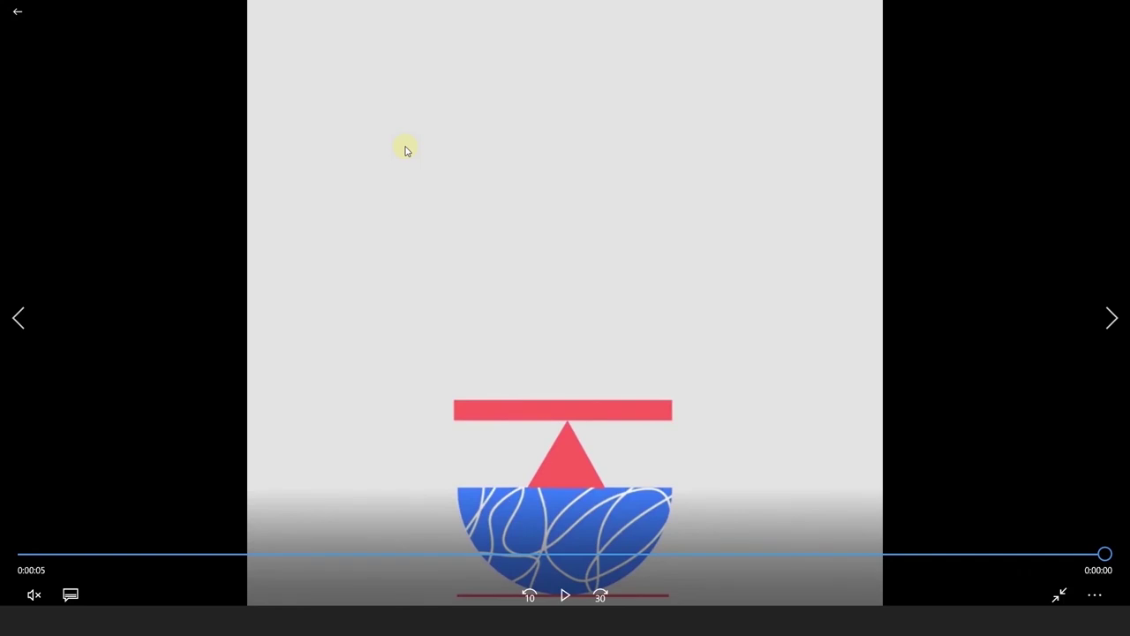
double_click(1099, 75)
click(1107, 12)
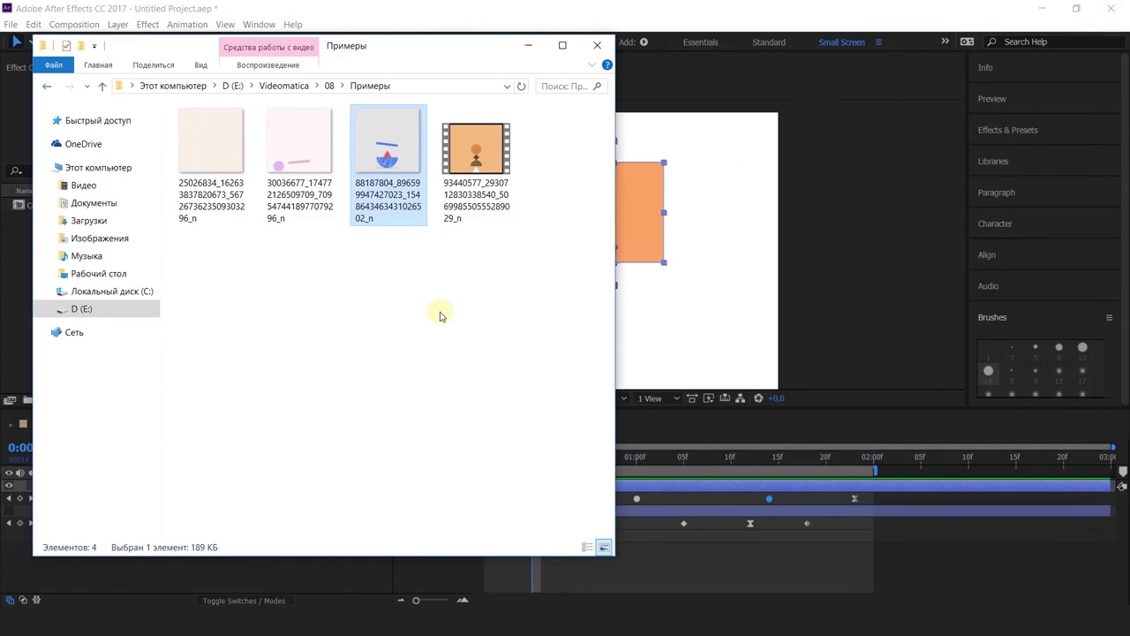
- Open the pink example video starting with 30036677 and replay it from the beginning
double_click(283, 141)
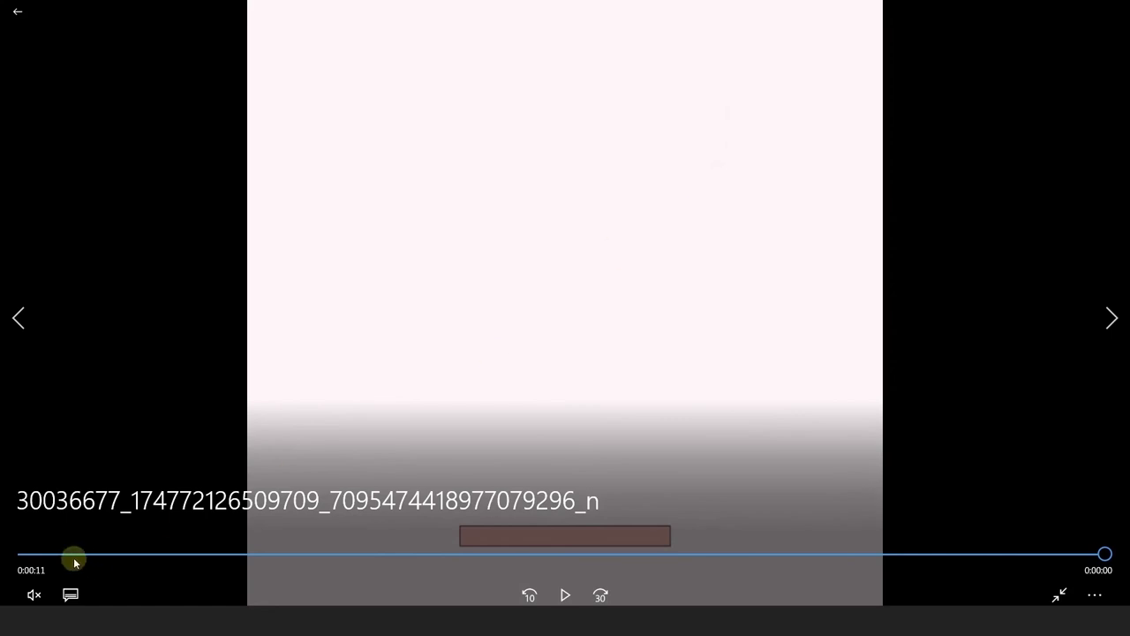
click(19, 554)
click(566, 594)
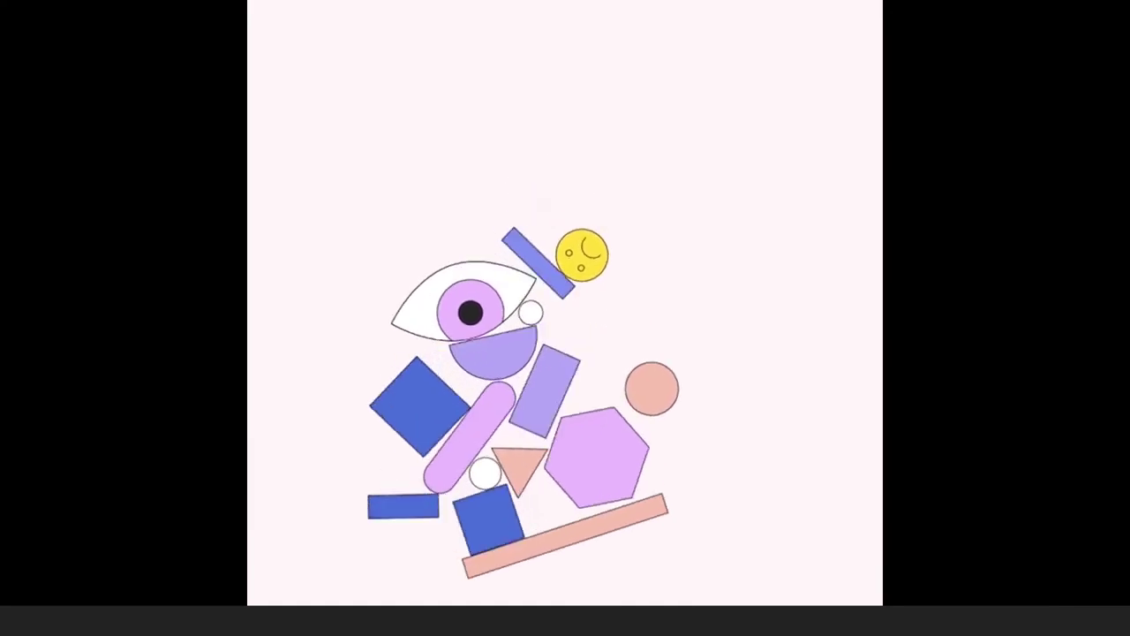
- Watch the preceding beige example video, return to the pink one for another viewing, and close the player
mouse_move(609, 529)
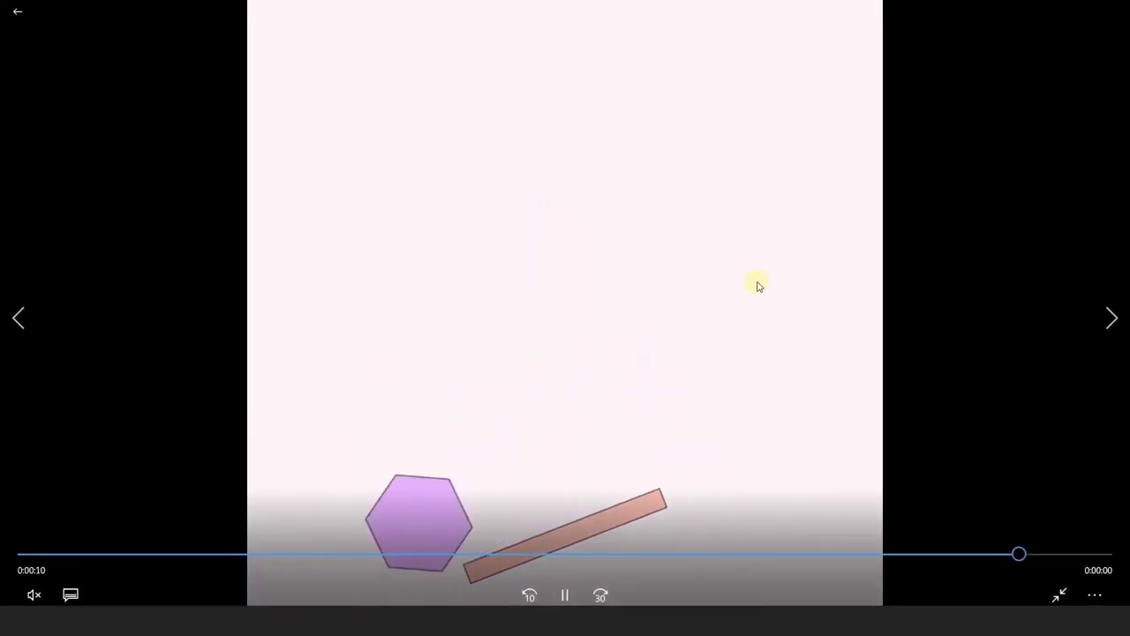
click(21, 321)
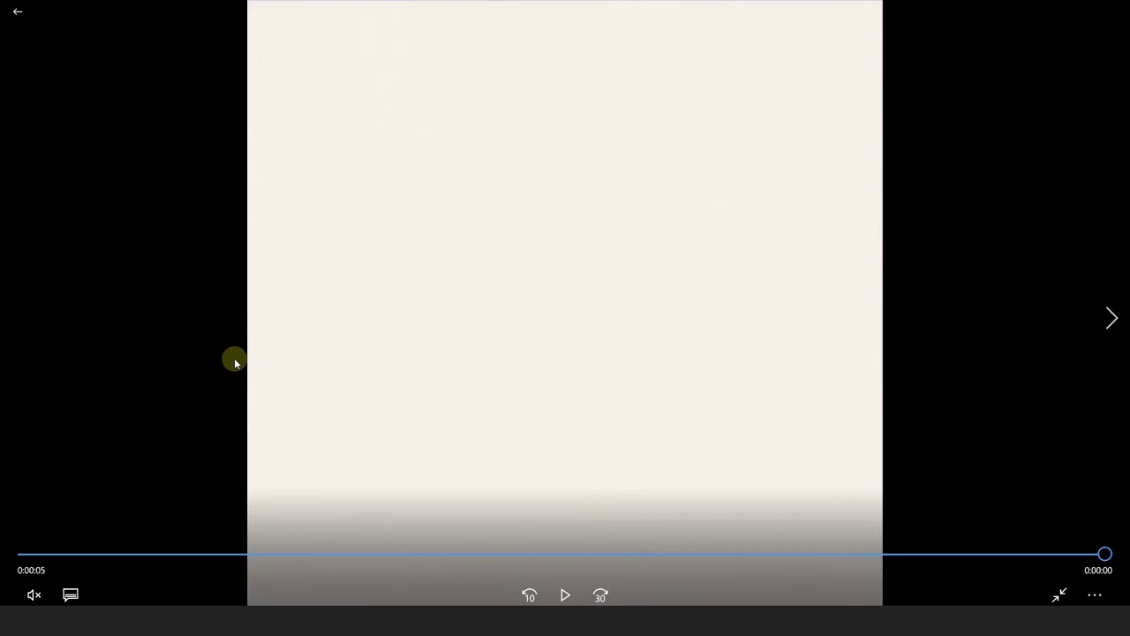
click(1110, 330)
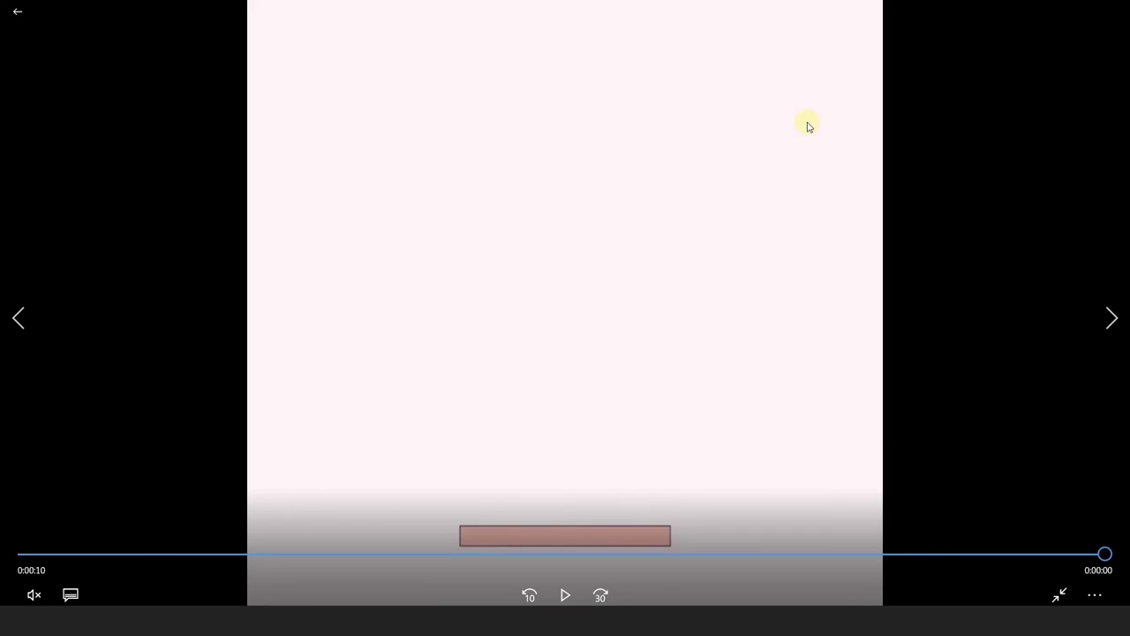
key(Escape)
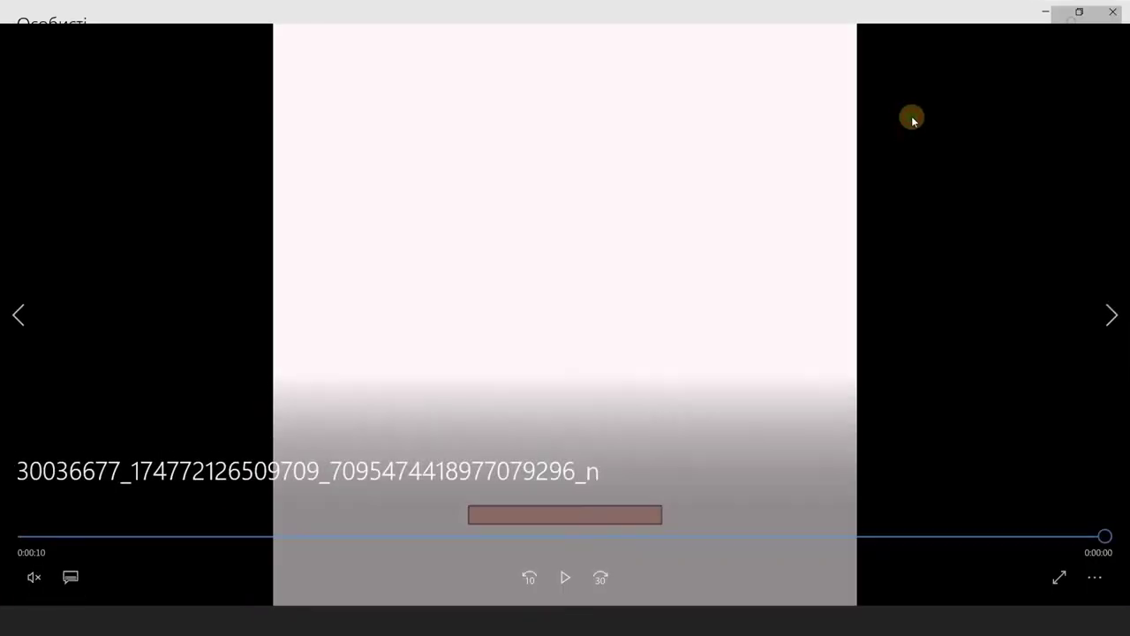
click(1113, 11)
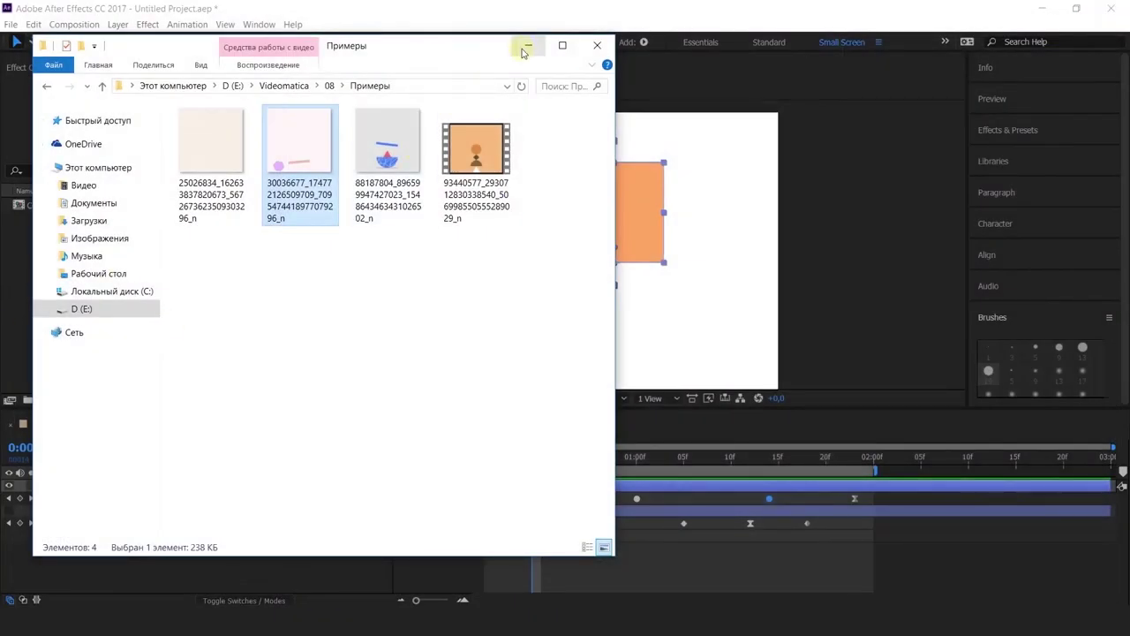
- Switch back to After Effects, deselect all layers, and preview Comp 1 from 0:00:00:10
click(688, 553)
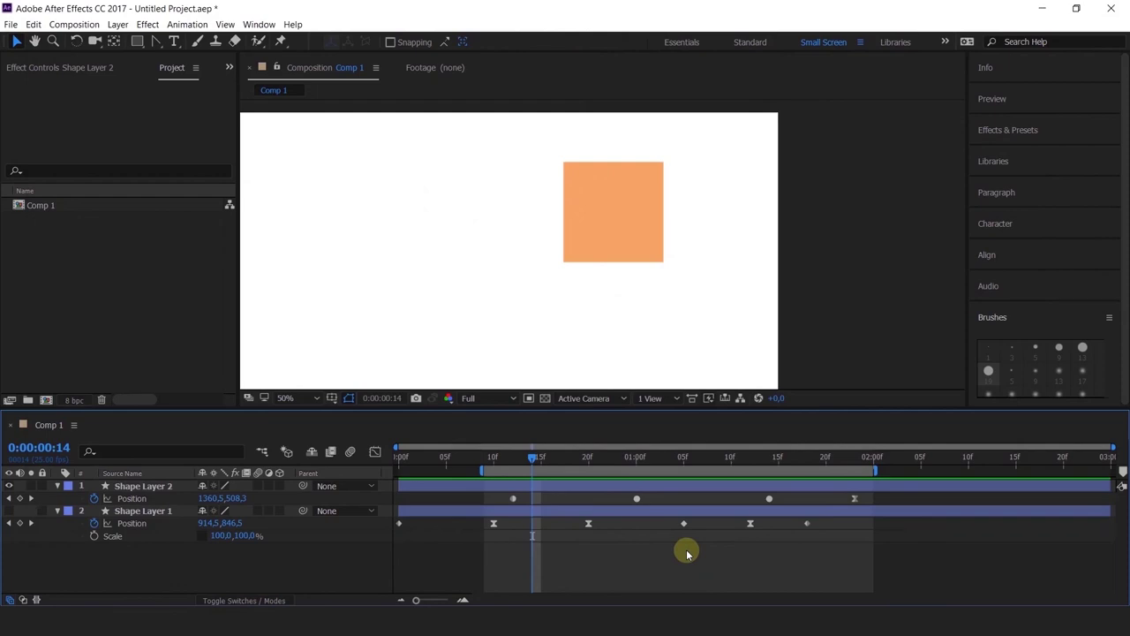
click(182, 286)
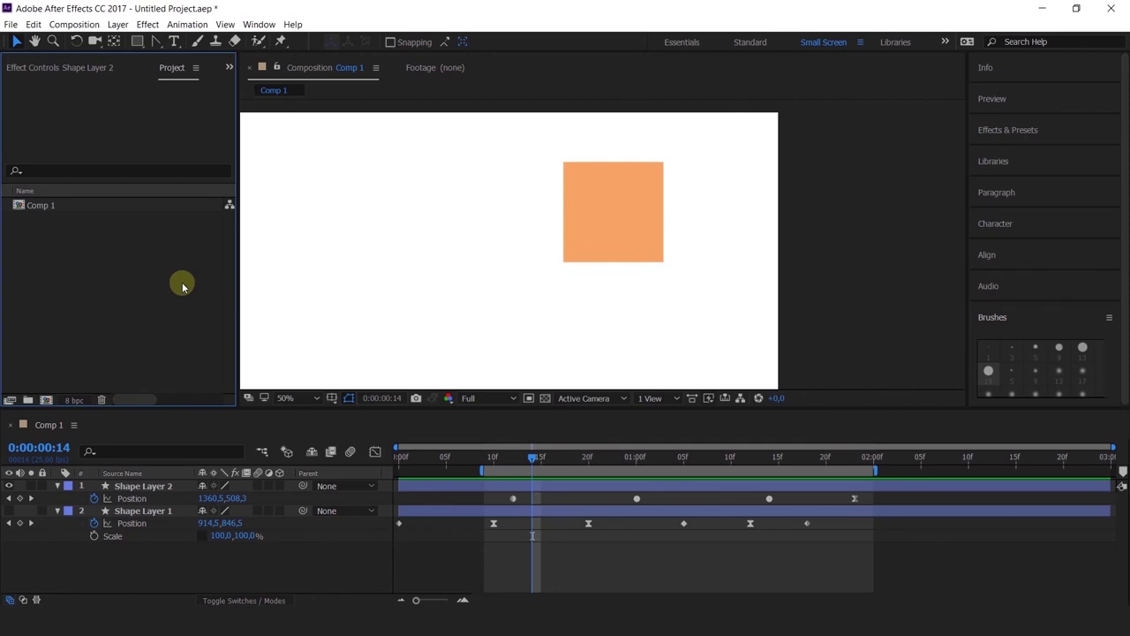
drag(401, 282, 530, 340)
click(492, 458)
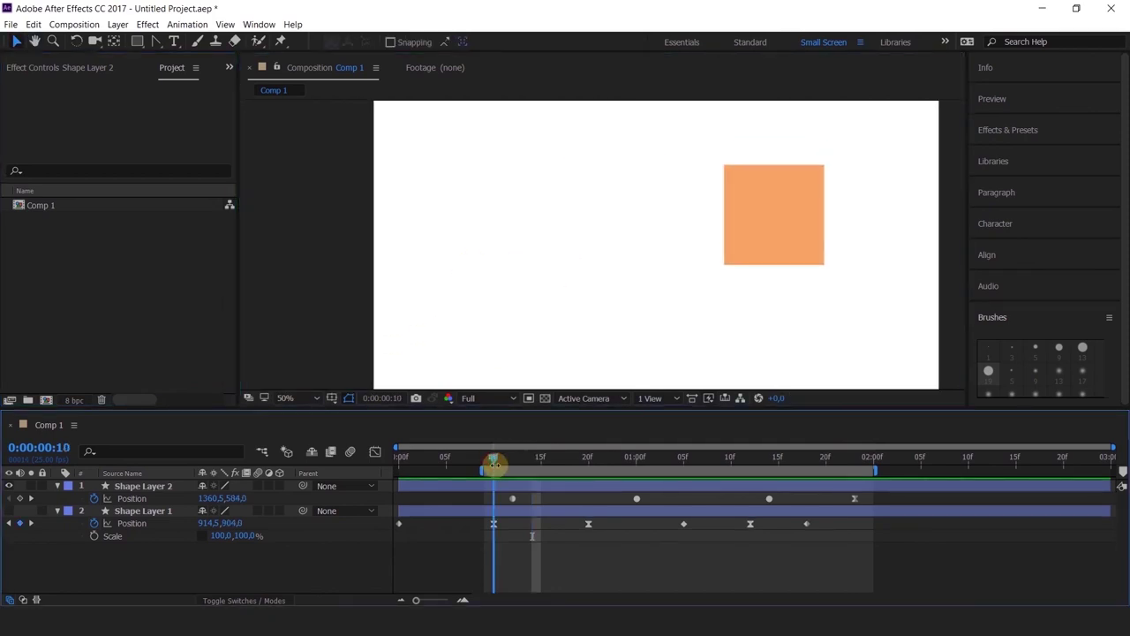
key(space)
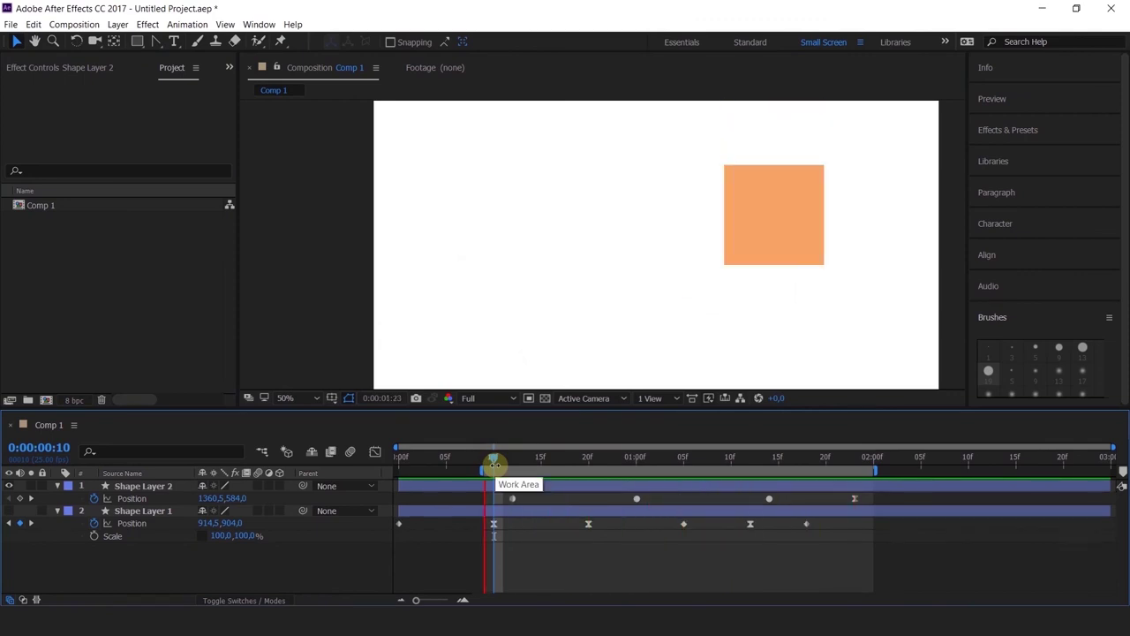
key(space)
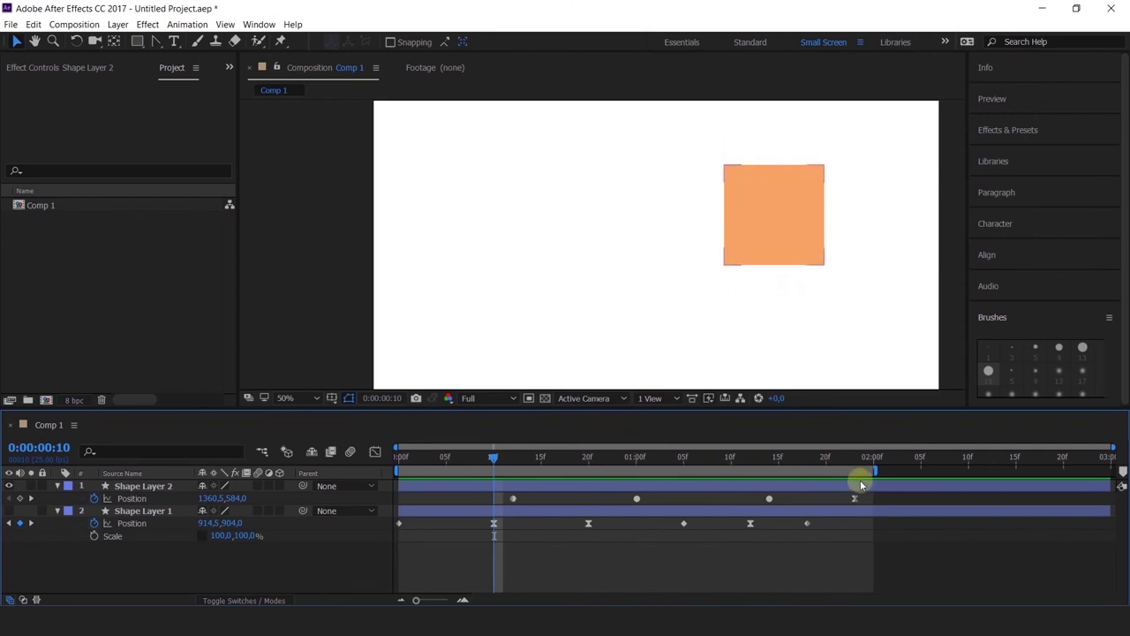
- Extend the work area over the whole of Comp 1 and preview it from 0:00:00:00
drag(876, 470, 1111, 470)
key(Home)
key(space)
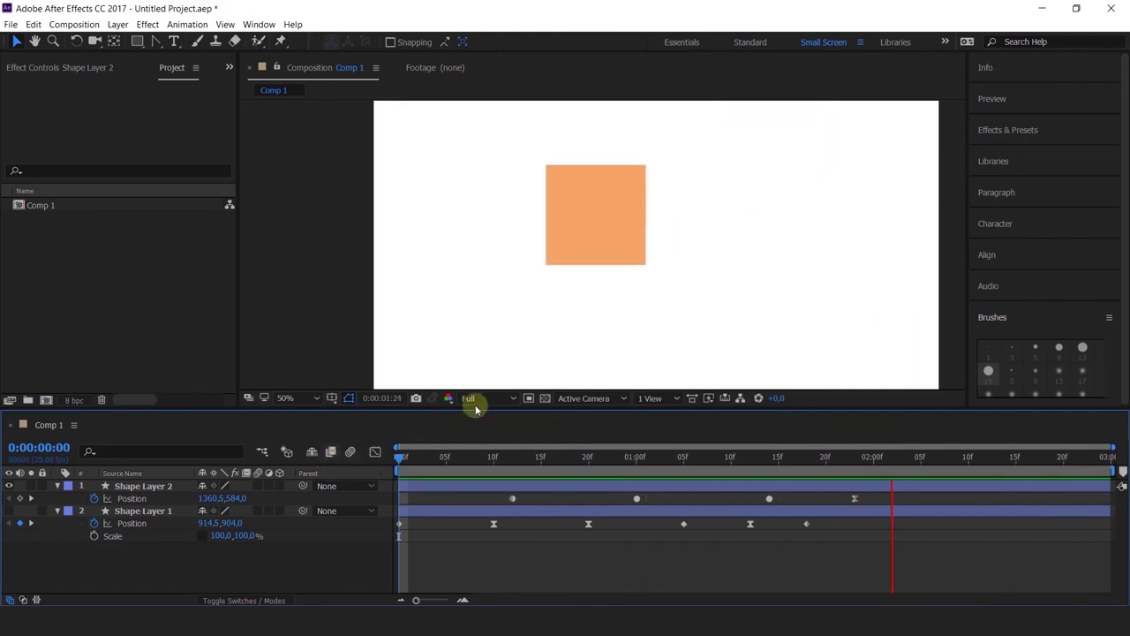
- Toggle the transparency grid on and off to check Comp 1's background
click(546, 398)
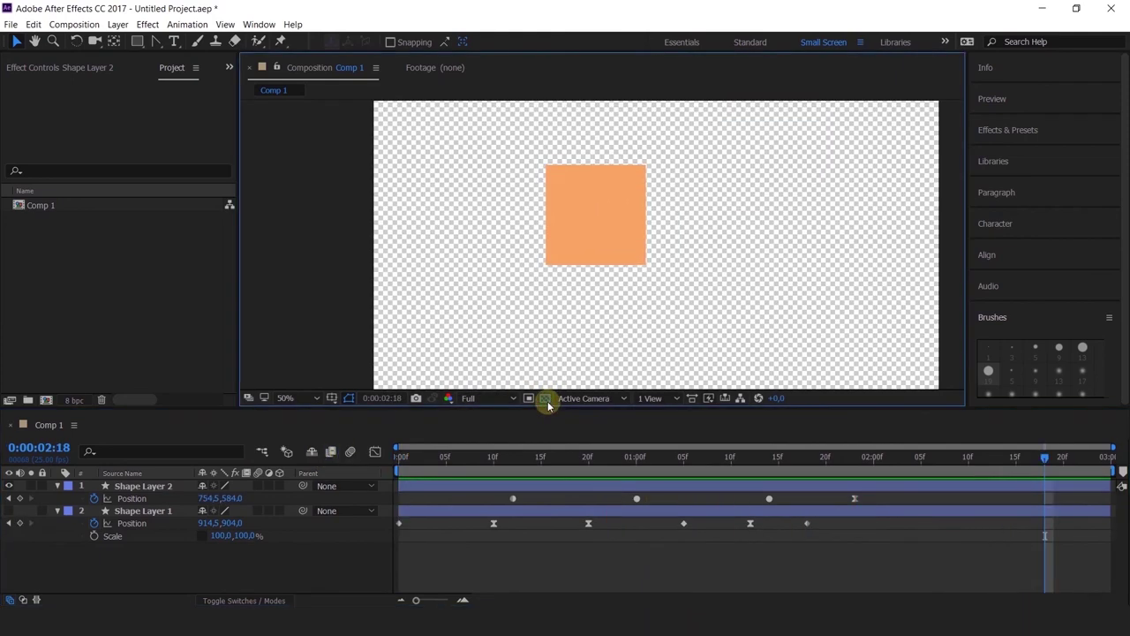
click(546, 399)
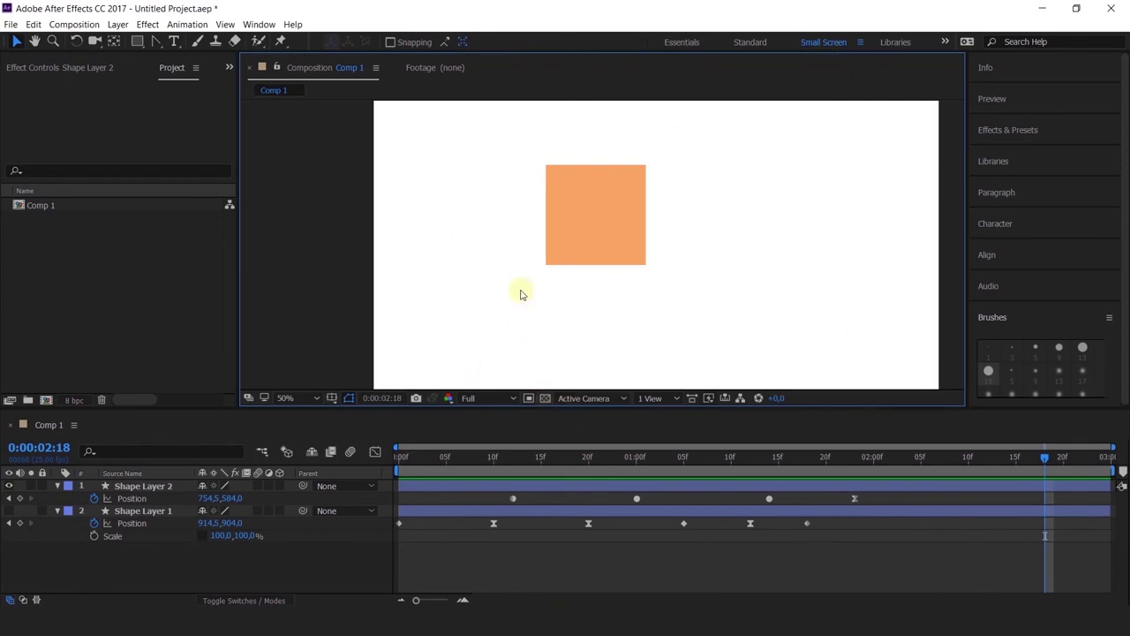
- Show Comp 1's transparency grid and add a white 1920 × 1080 px solid named BG
click(546, 399)
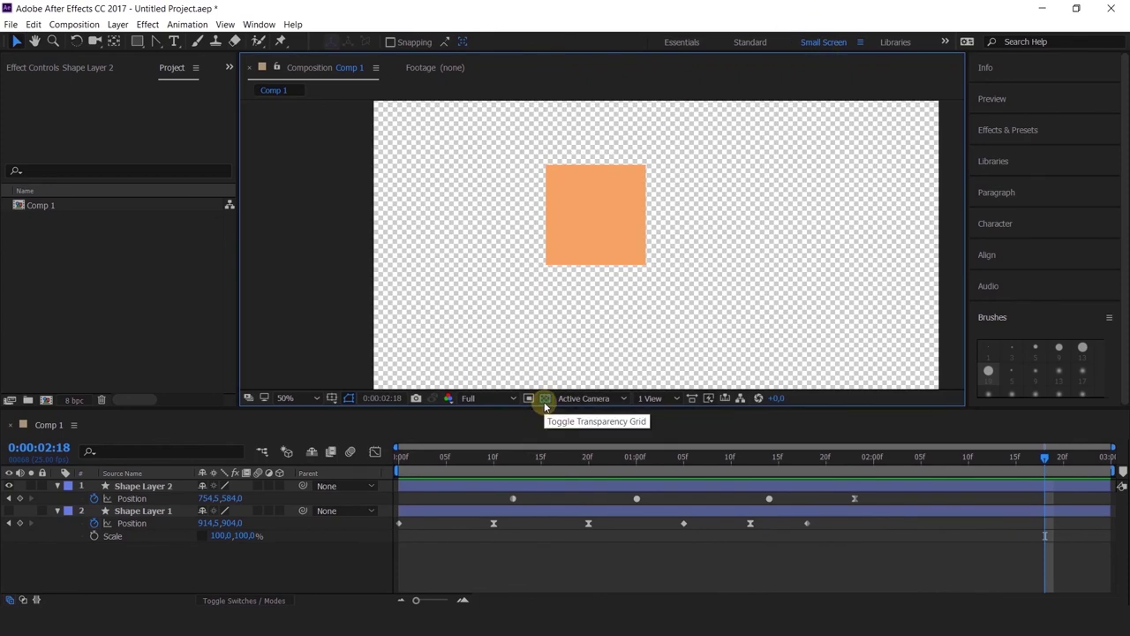
right_click(322, 327)
mouse_move(335, 336)
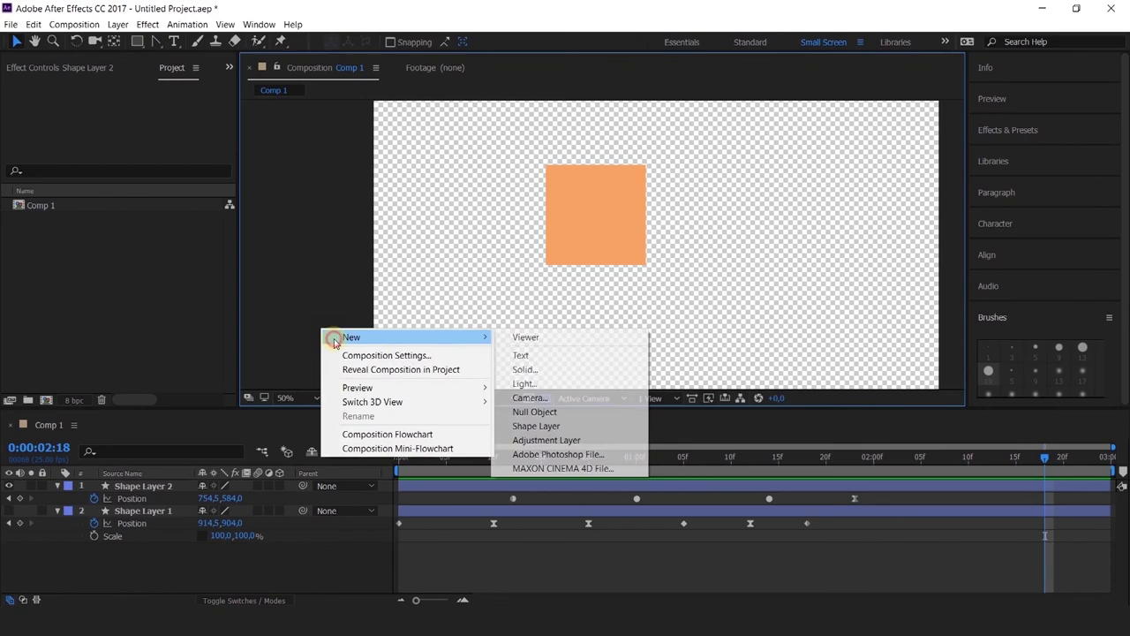
click(523, 370)
click(562, 401)
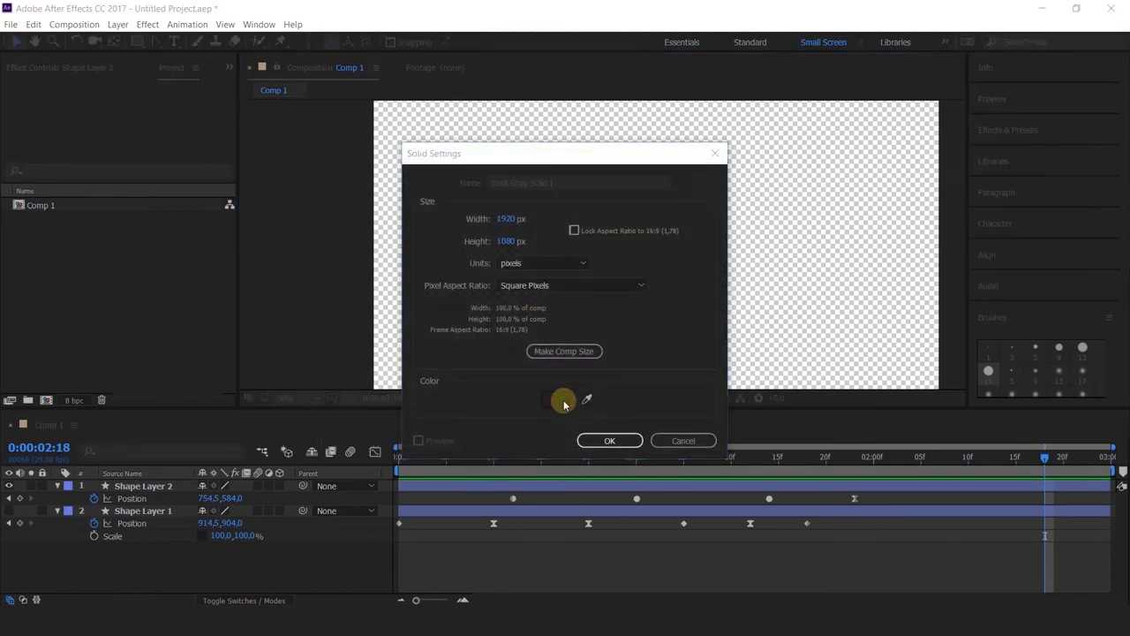
click(707, 229)
key(Return)
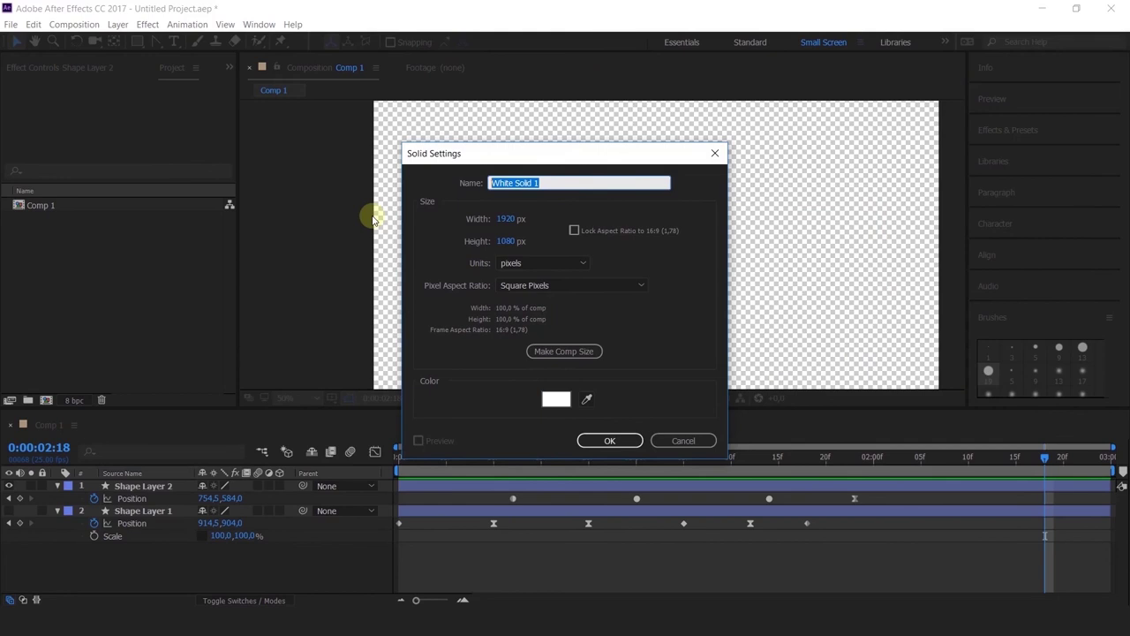
text(BG)
key(Return)
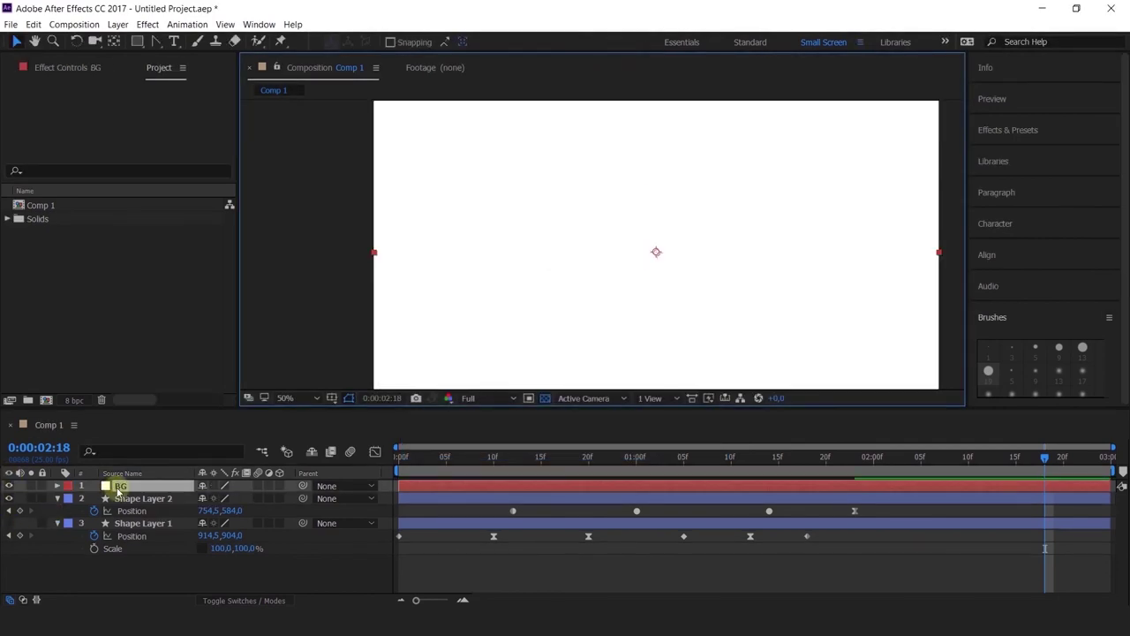
- Move the BG solid beneath both shape layers and preview the animation over it
drag(118, 490, 138, 581)
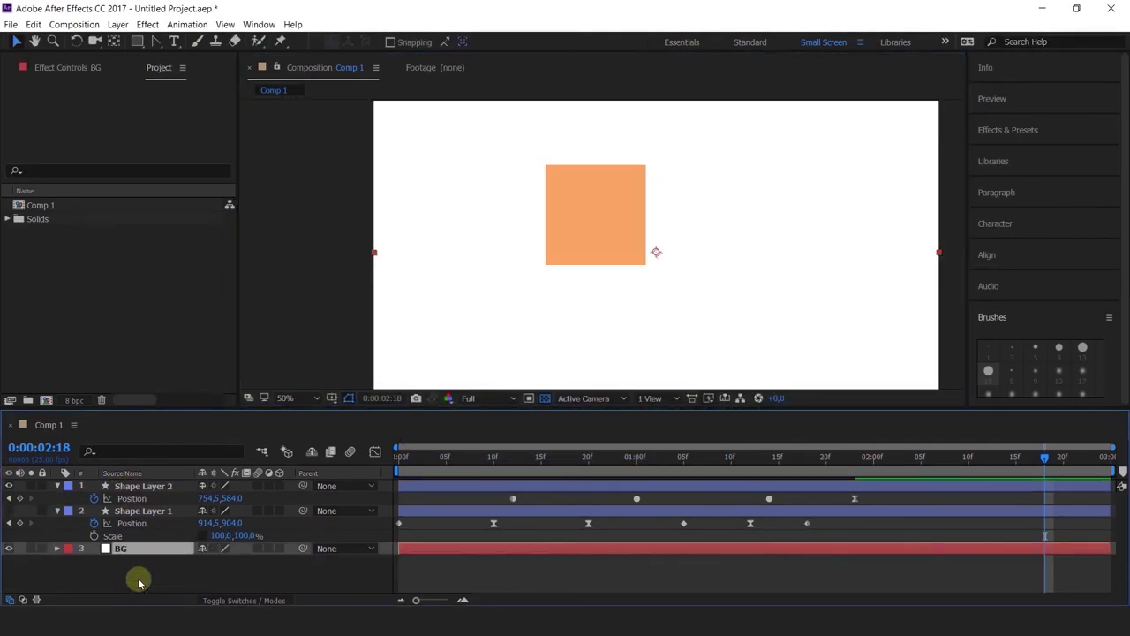
key(space)
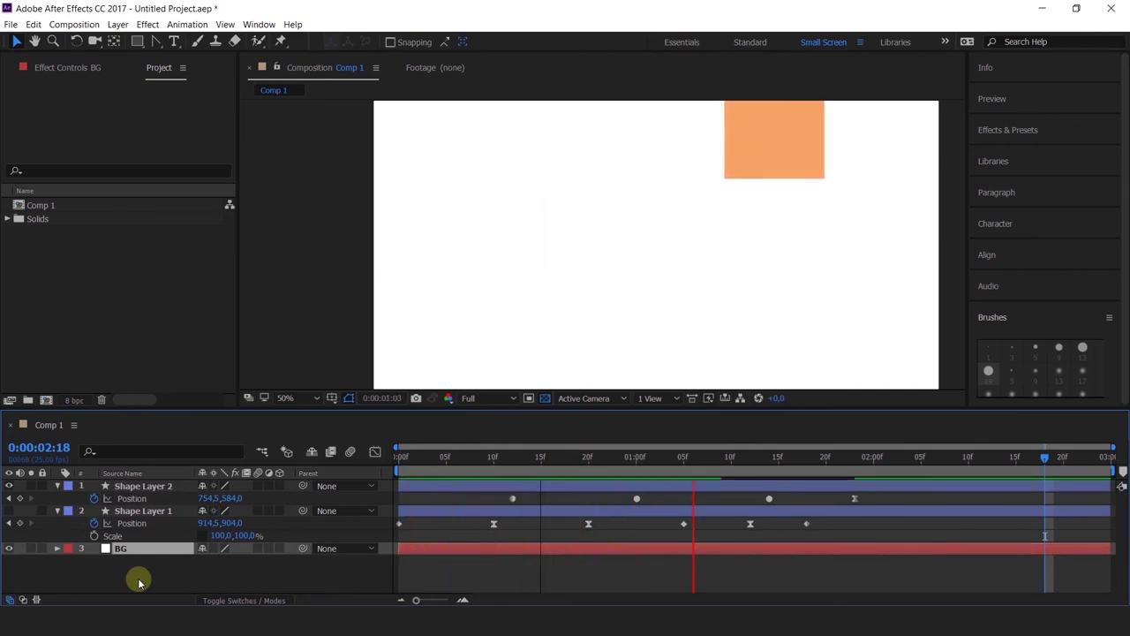
key(space)
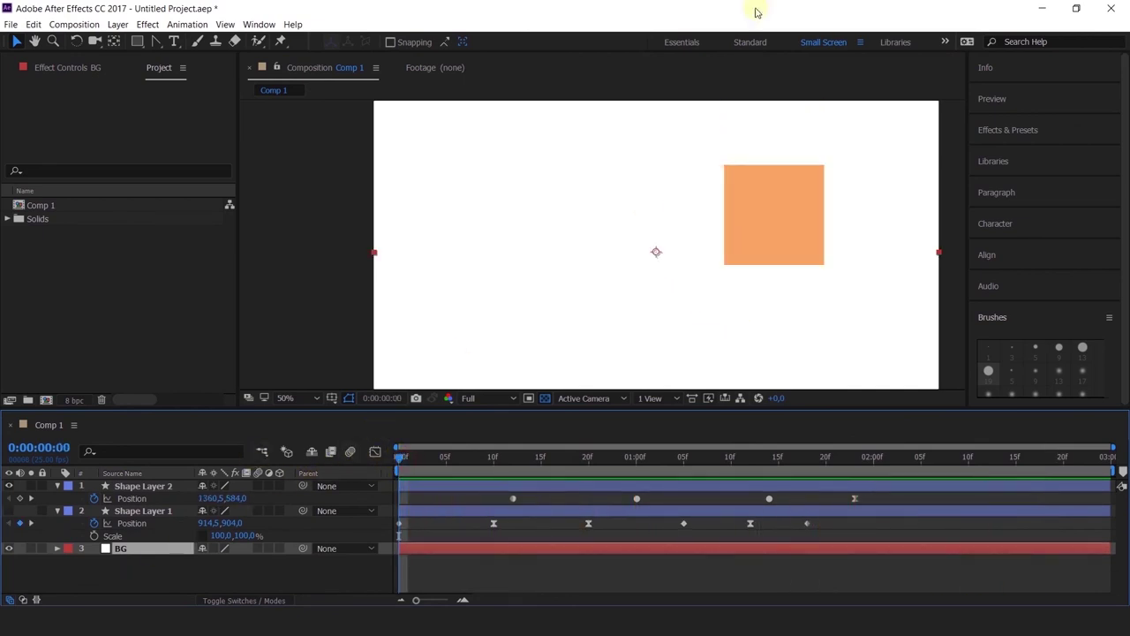
- Select Comp 1, switch to Adobe Media Encoder, and remove videoplayback.mp4 from its queue
click(45, 207)
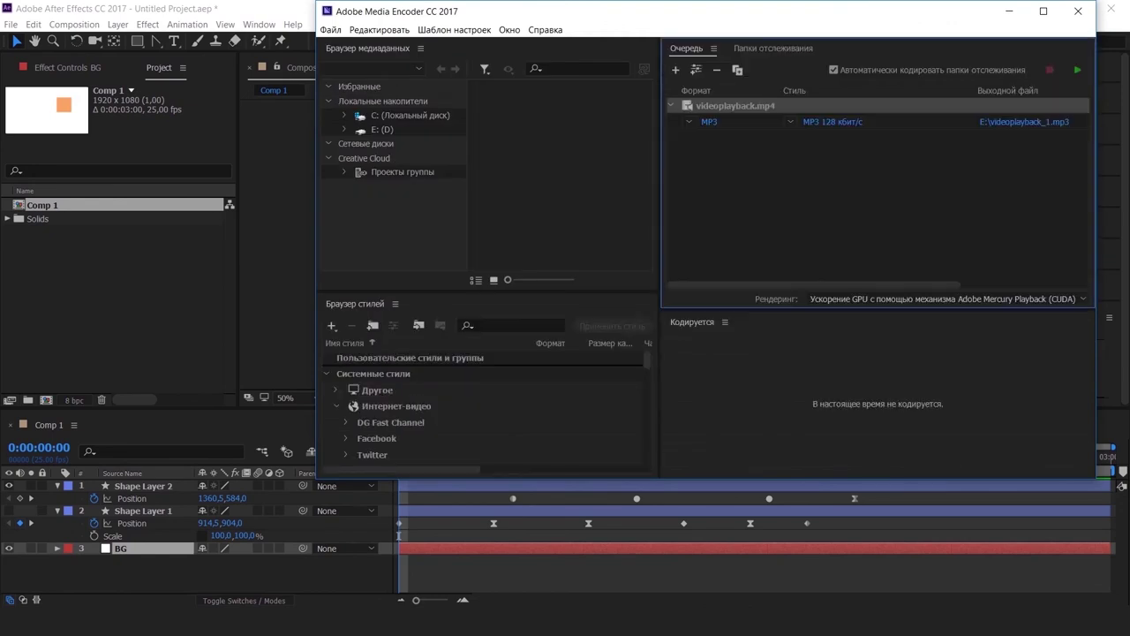
key(Delete)
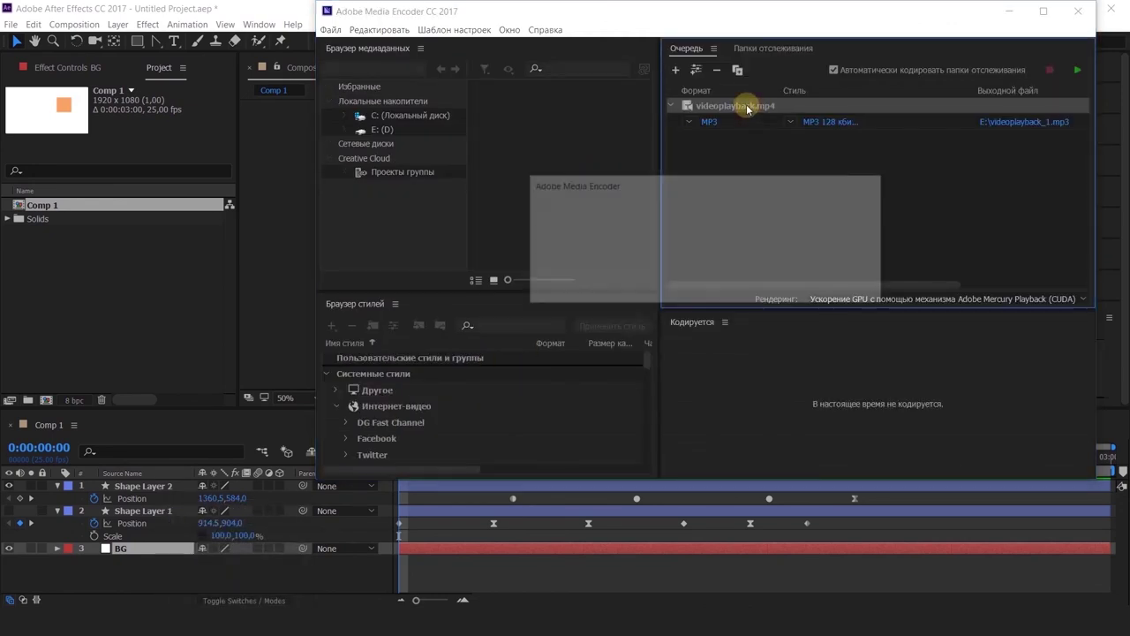
click(789, 286)
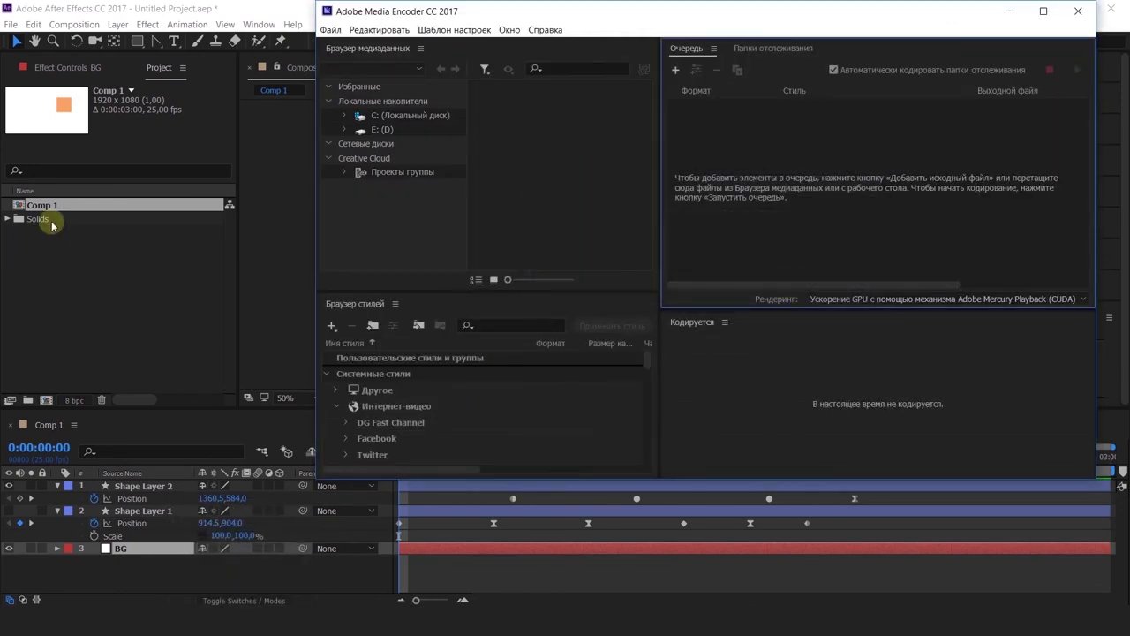
- Return to After Effects and send Comp 1 to the Media Encoder queue, moving the encoder window clear of the composition
click(73, 270)
click(40, 205)
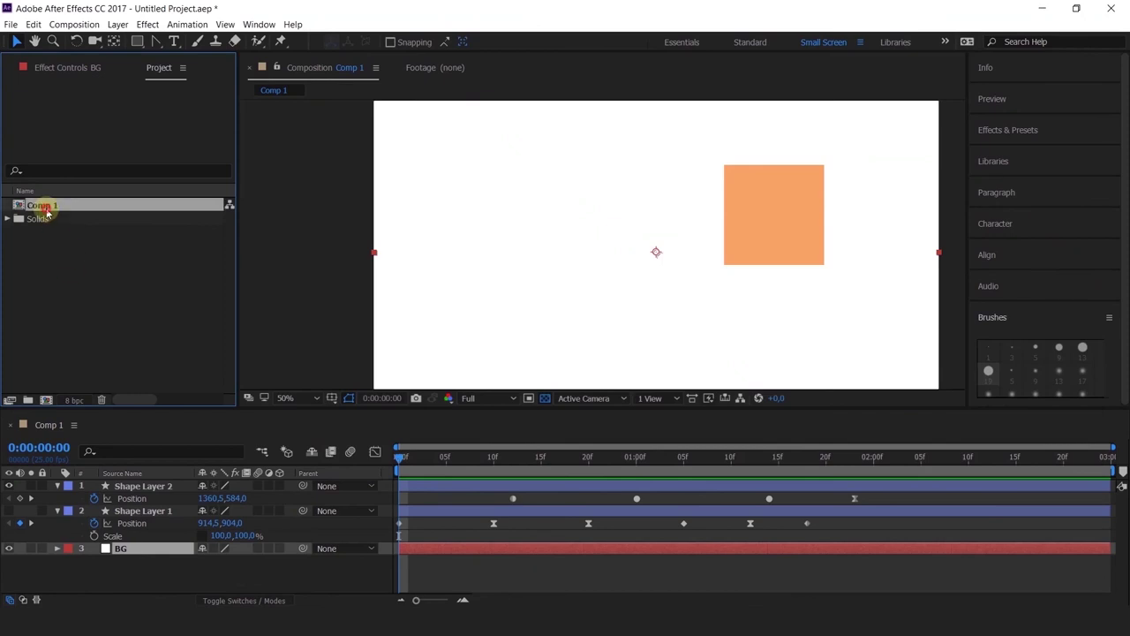
key(ctrl+alt+m)
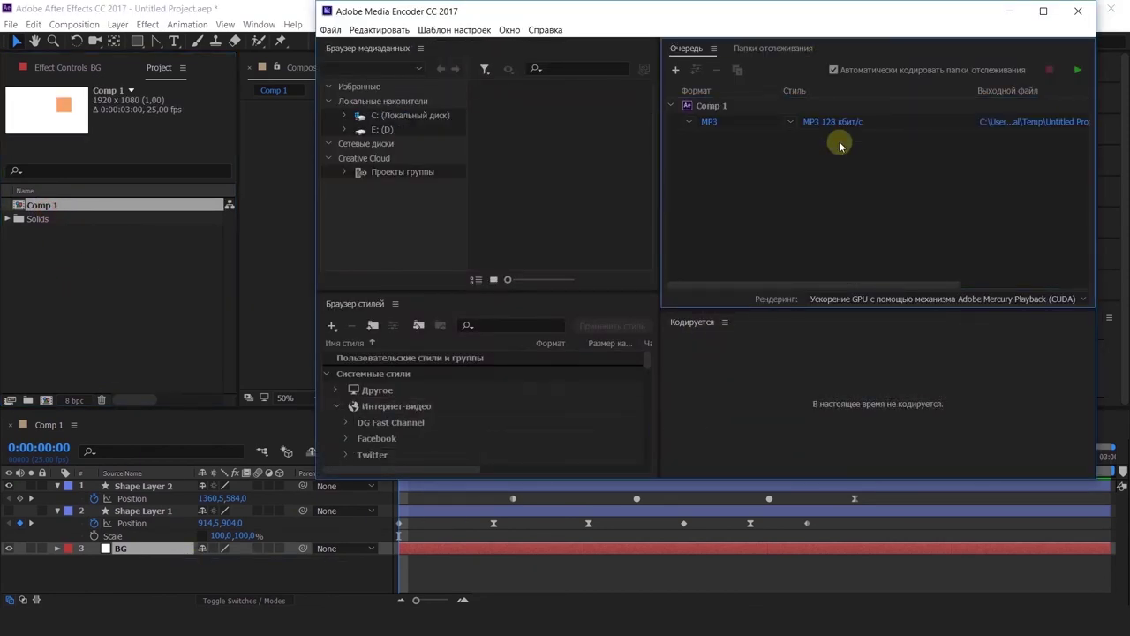
drag(841, 18, 756, 457)
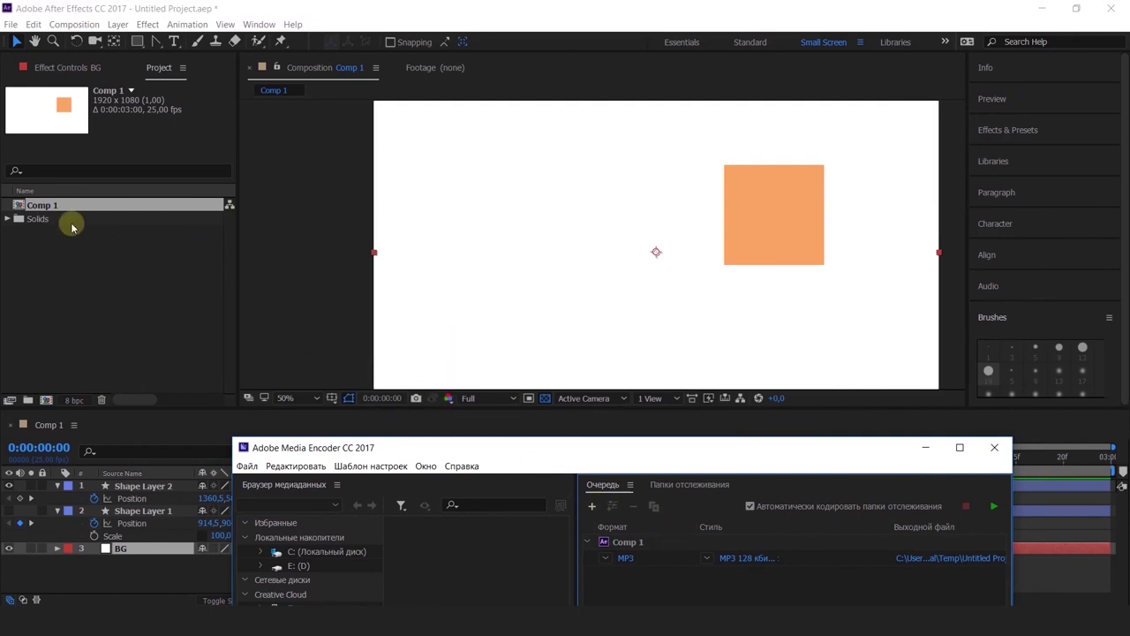
- Switch Comp 1's preview resolution to Quarter and restore it to Full
click(485, 399)
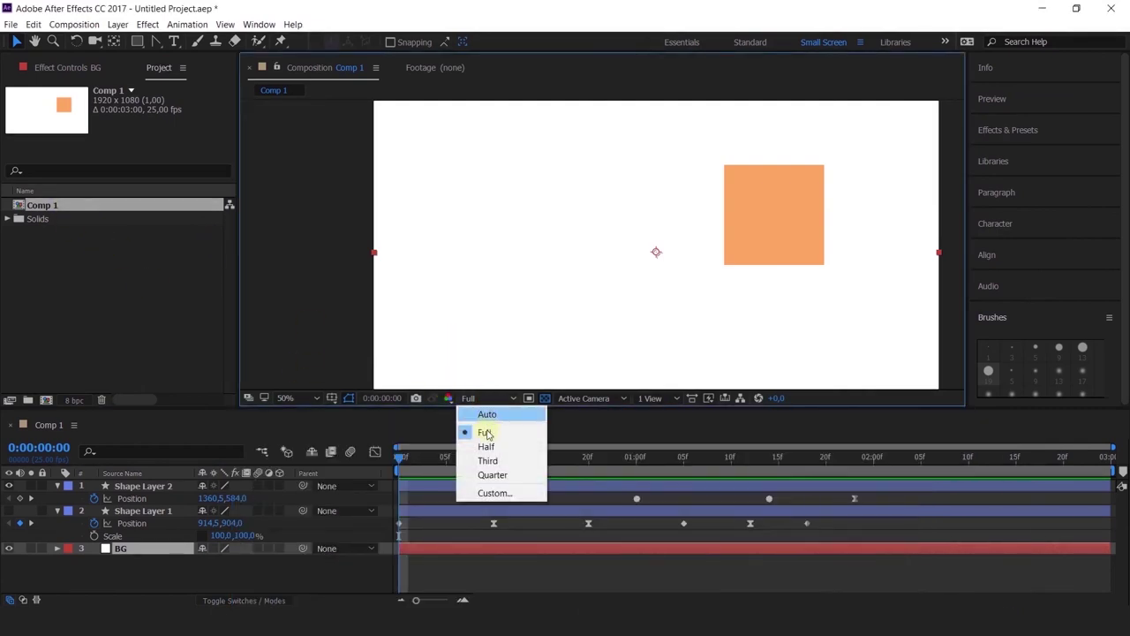
click(474, 432)
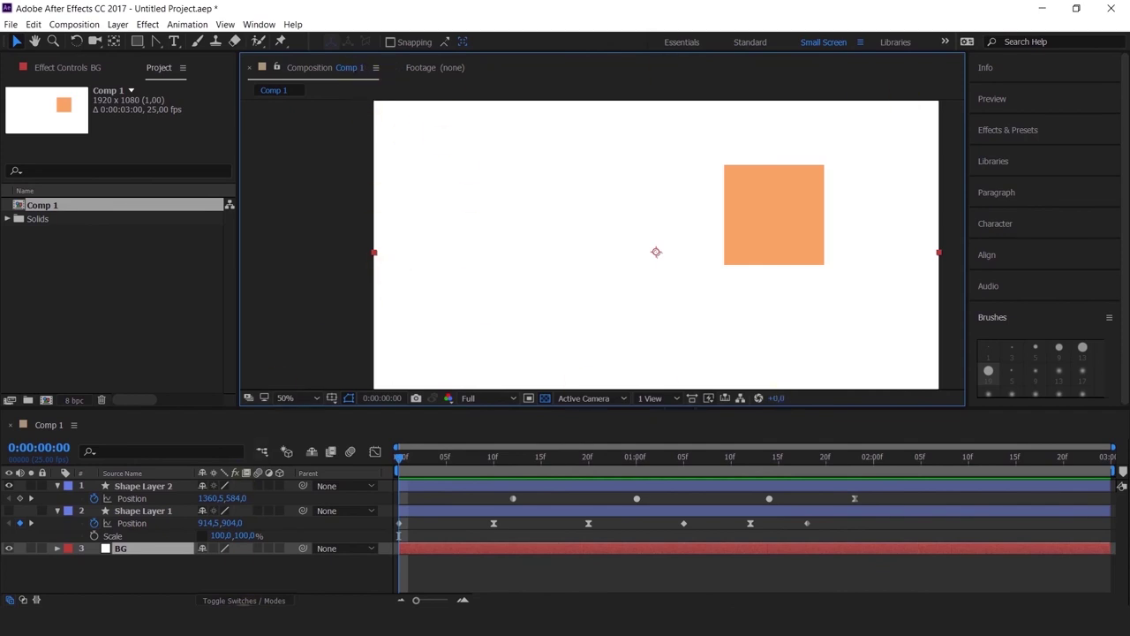
key(alt+Tab)
click(479, 398)
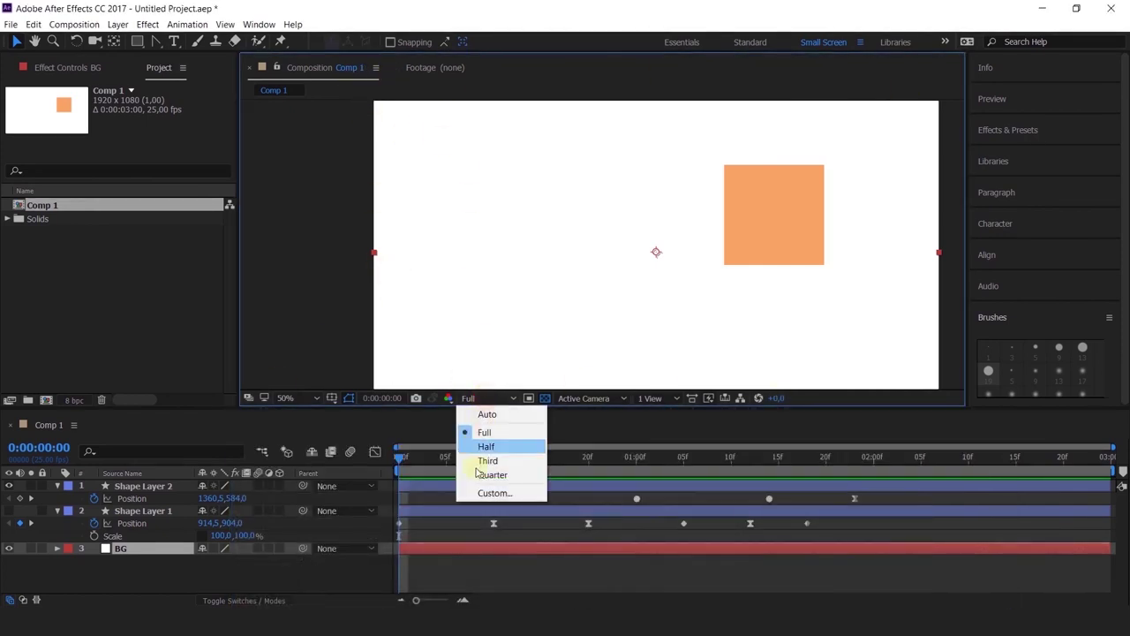
click(477, 473)
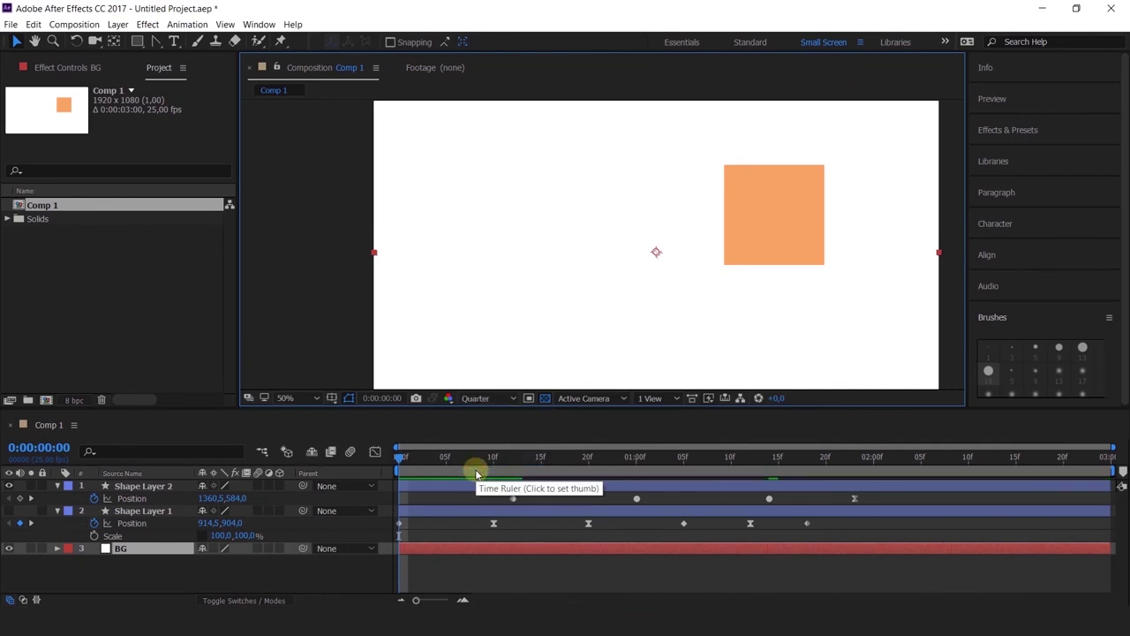
click(471, 399)
click(479, 435)
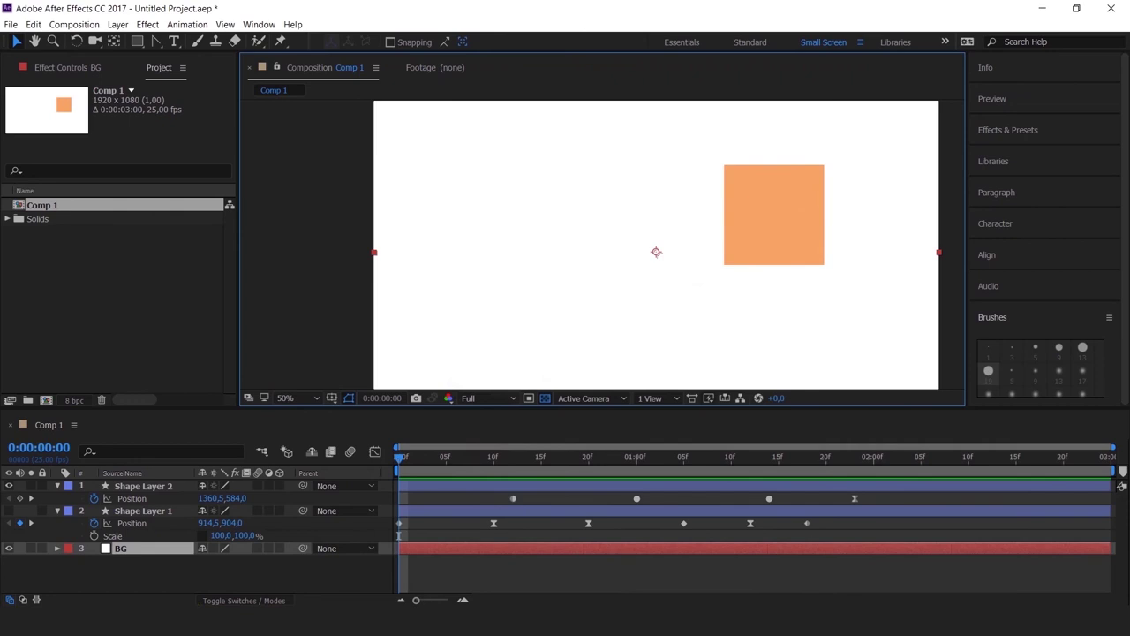
- Bring the whole Media Encoder window into view and set Comp 1's output format to H.264
drag(426, 449, 378, 102)
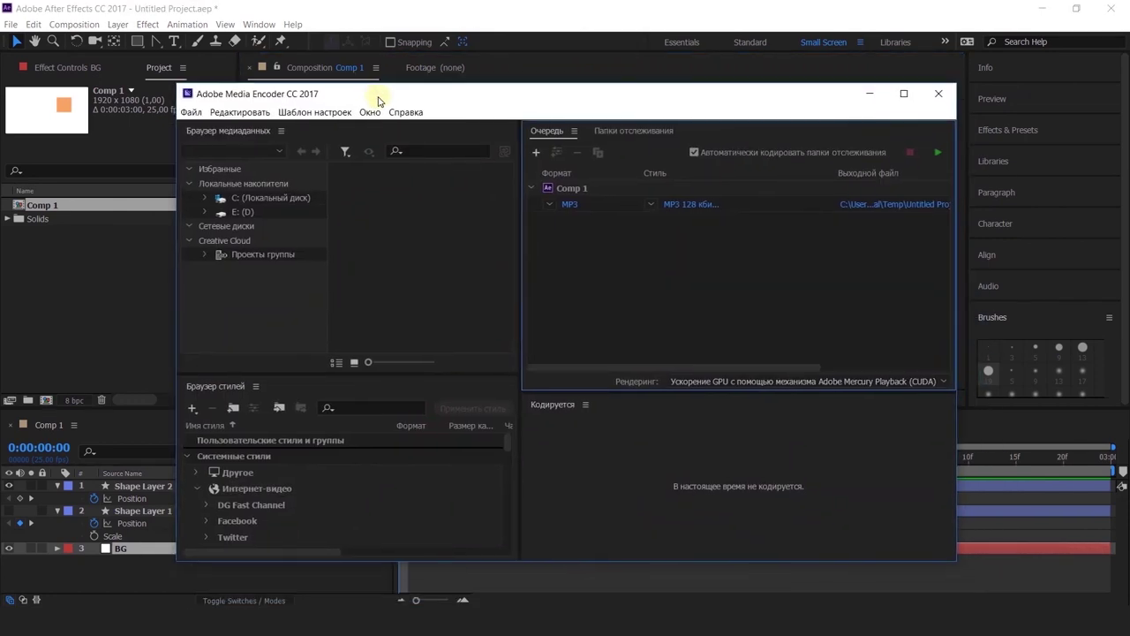
click(548, 205)
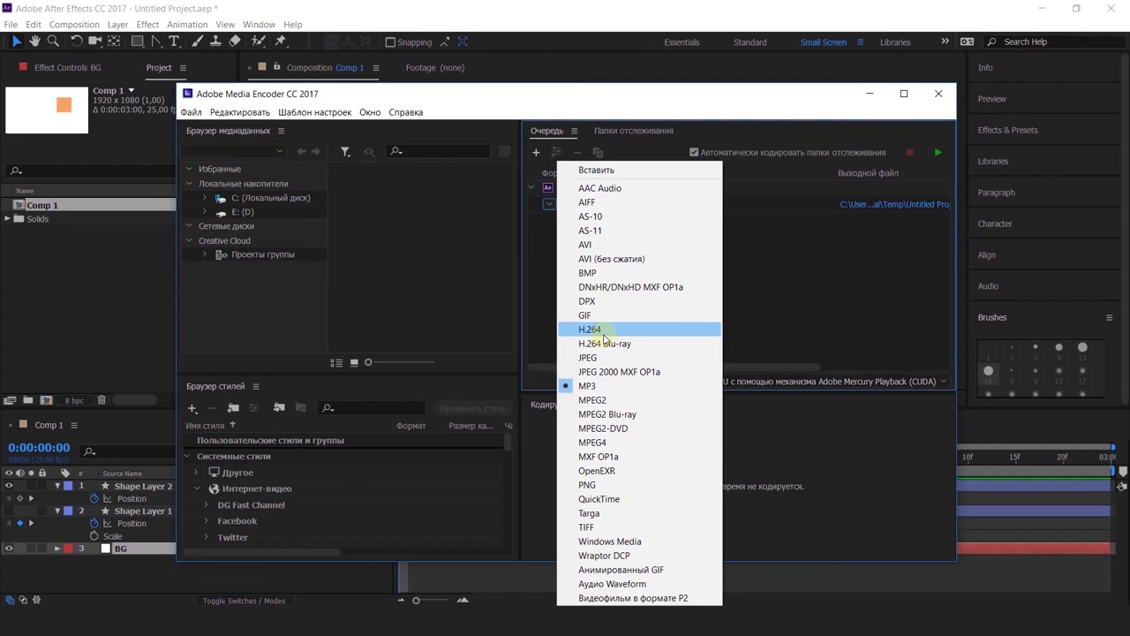
click(604, 332)
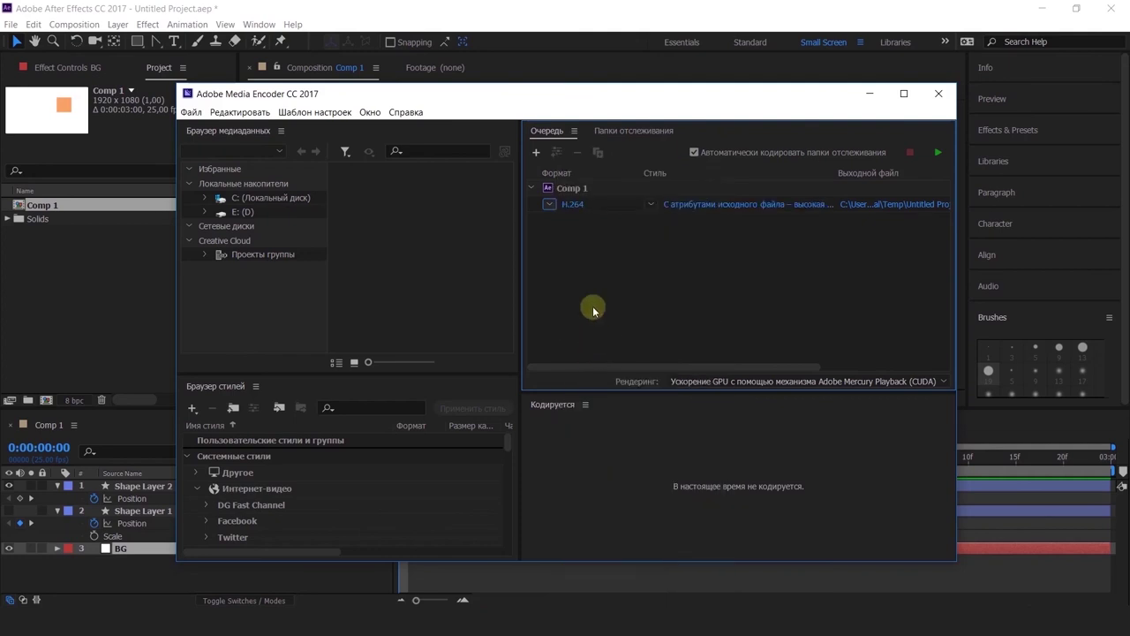
- Open Comp 1's export settings, enlarge the dialog, and examine the video options for frame size, frame rate, and bitrate
click(575, 210)
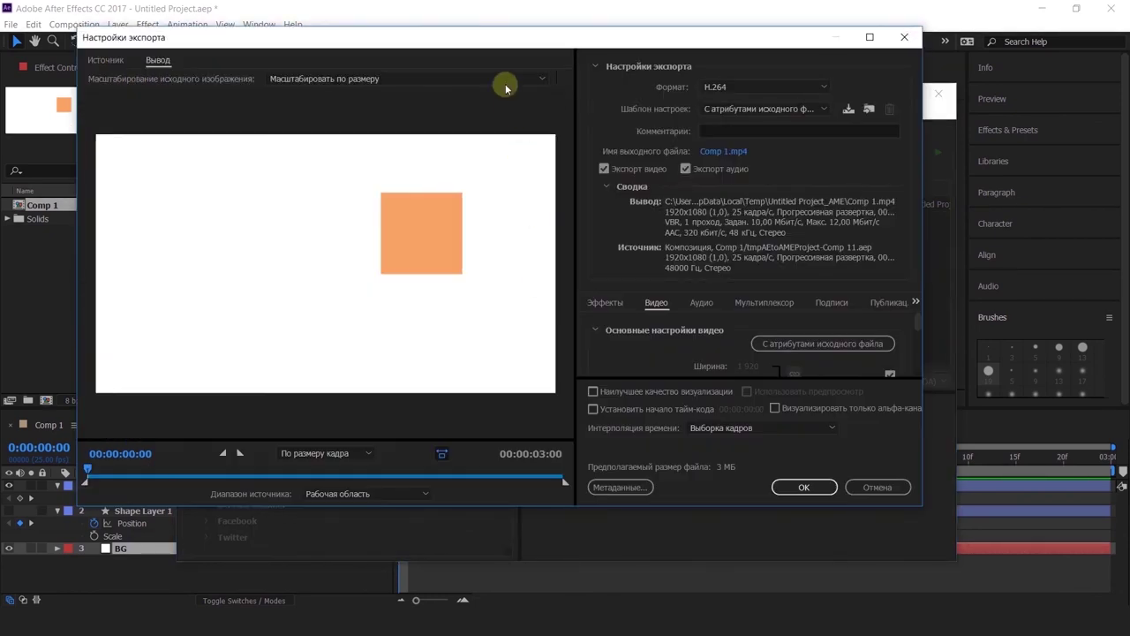
drag(498, 39, 539, 69)
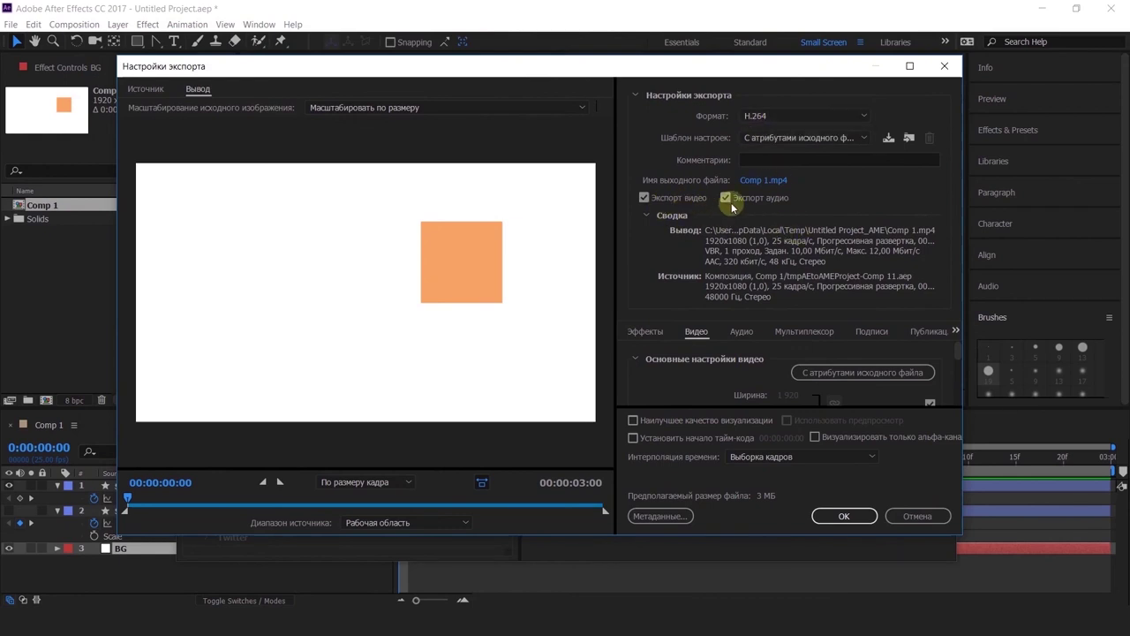
scroll(699, 366, down, 2)
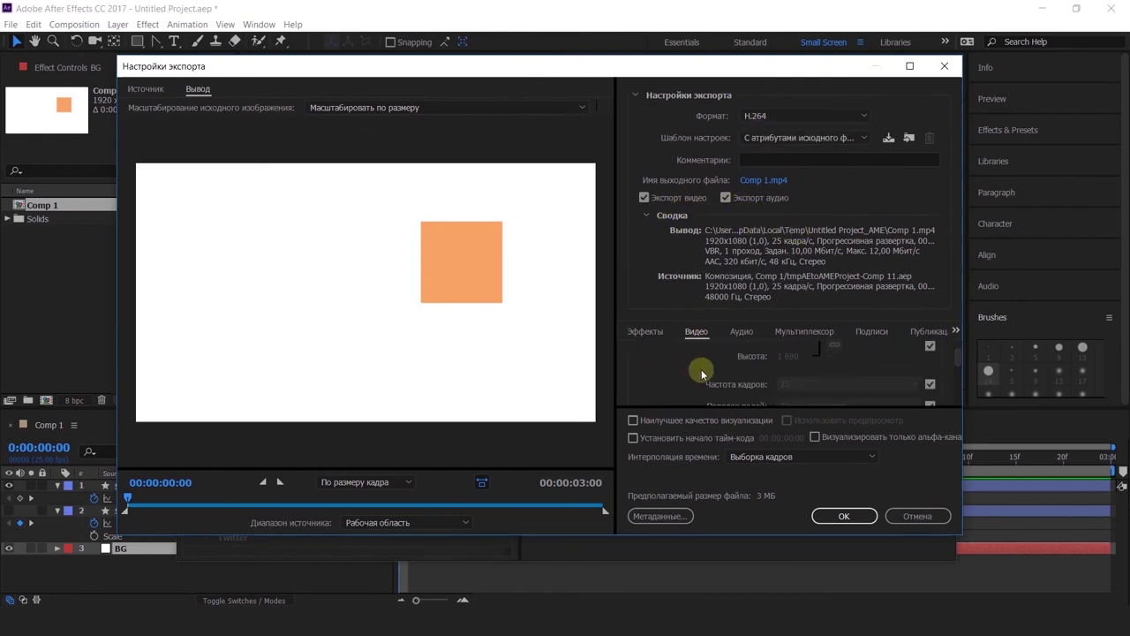
double_click(716, 535)
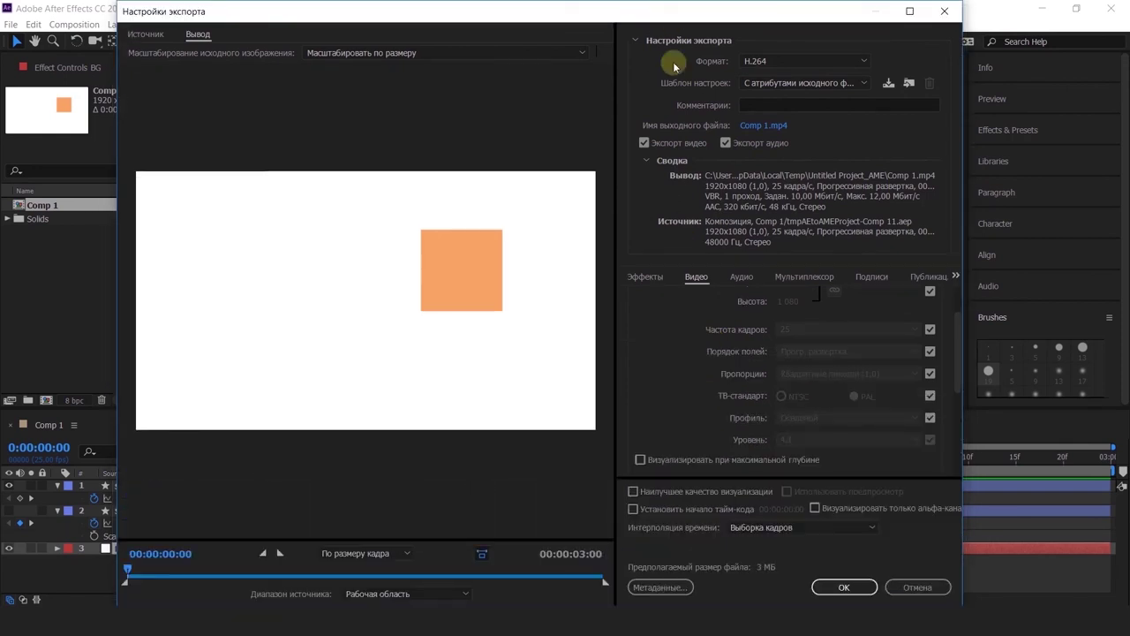
scroll(651, 383, down, 4)
scroll(651, 383, up, 5)
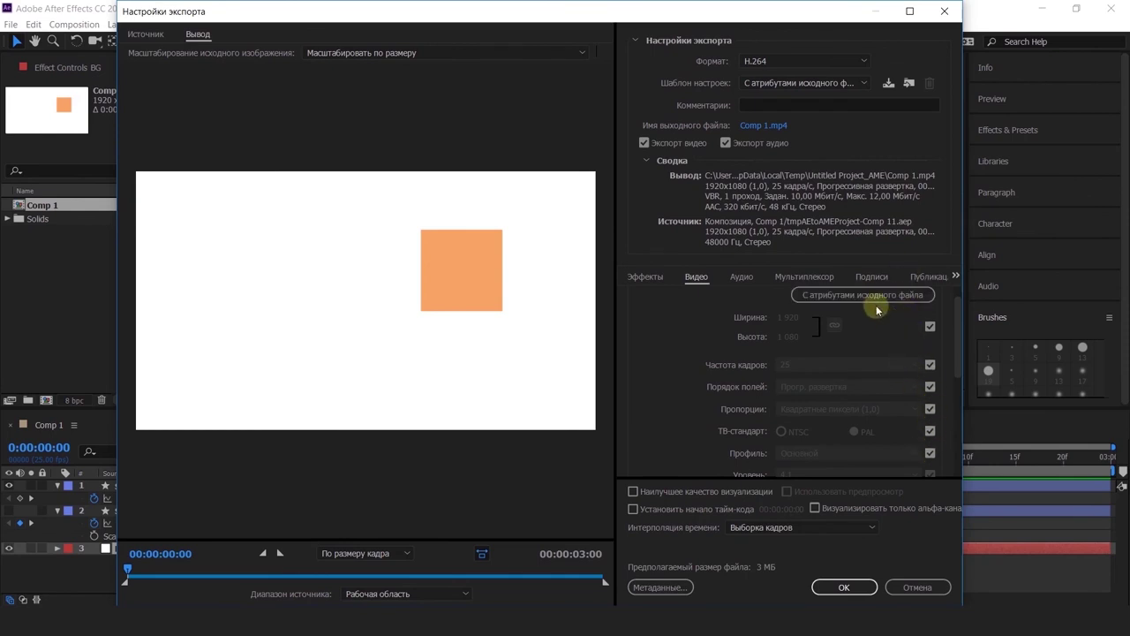
scroll(710, 371, down, 3)
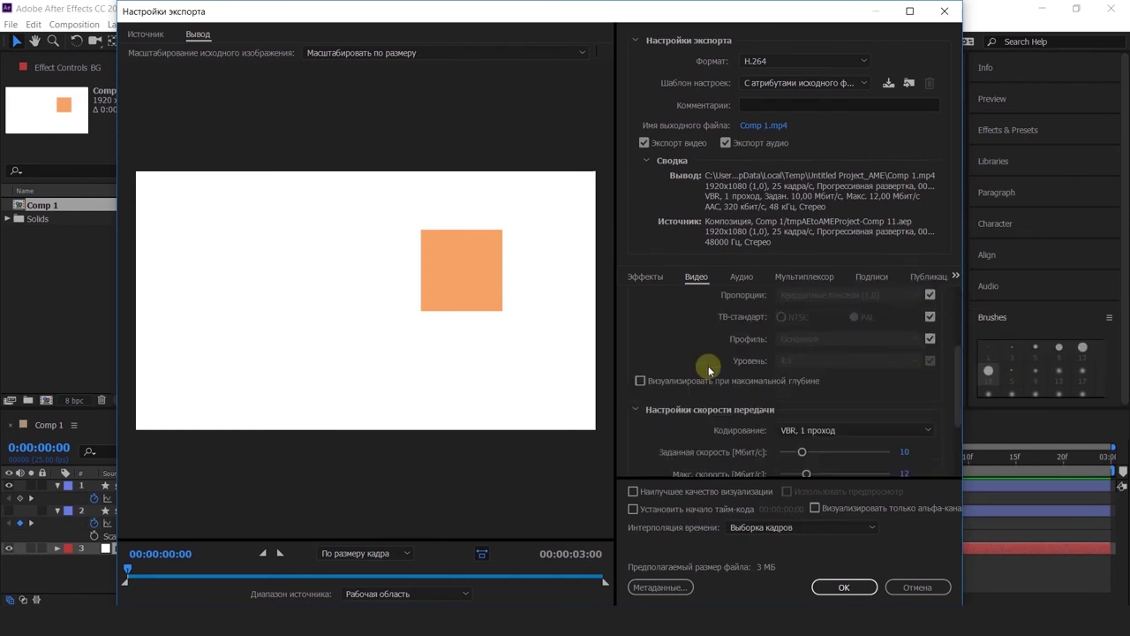
scroll(710, 368, up, 3)
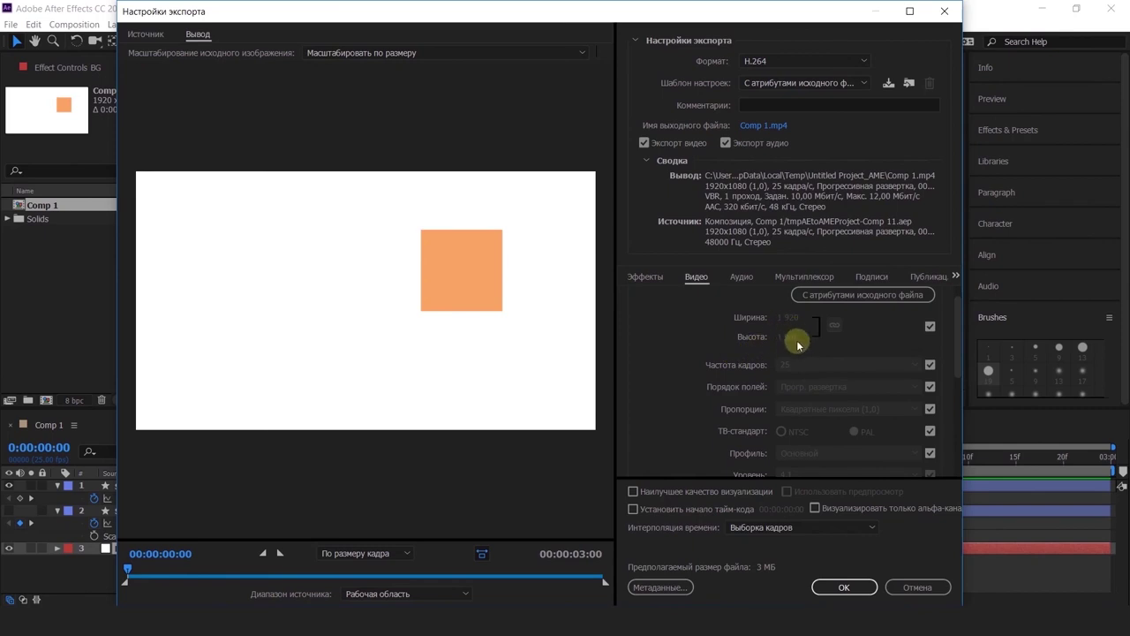
scroll(786, 375, down, 3)
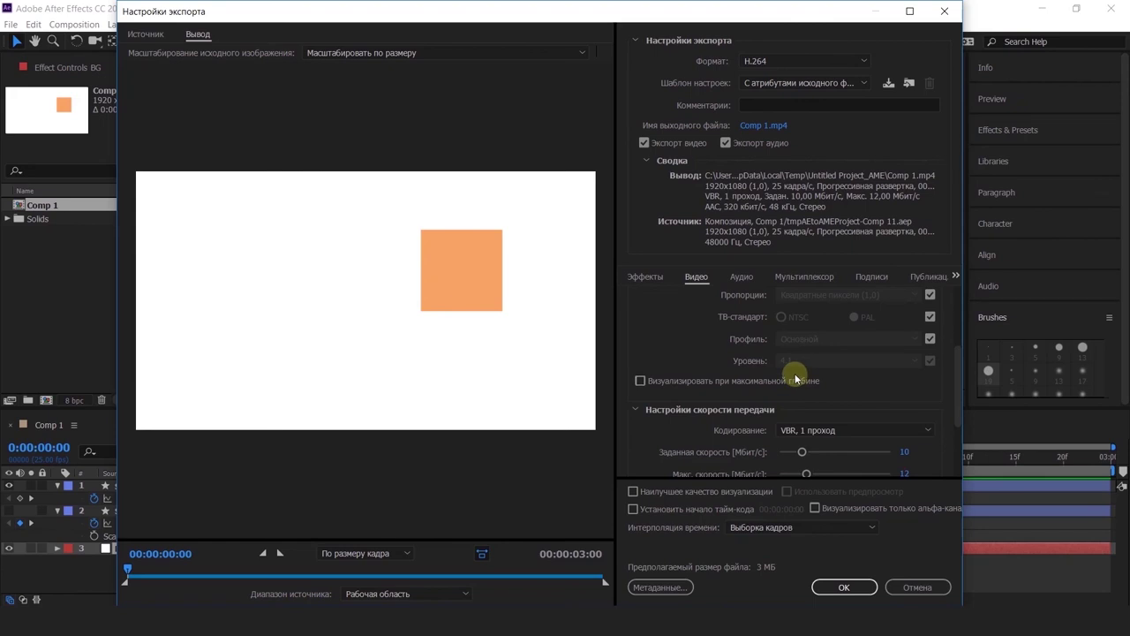
scroll(702, 393, down, 3)
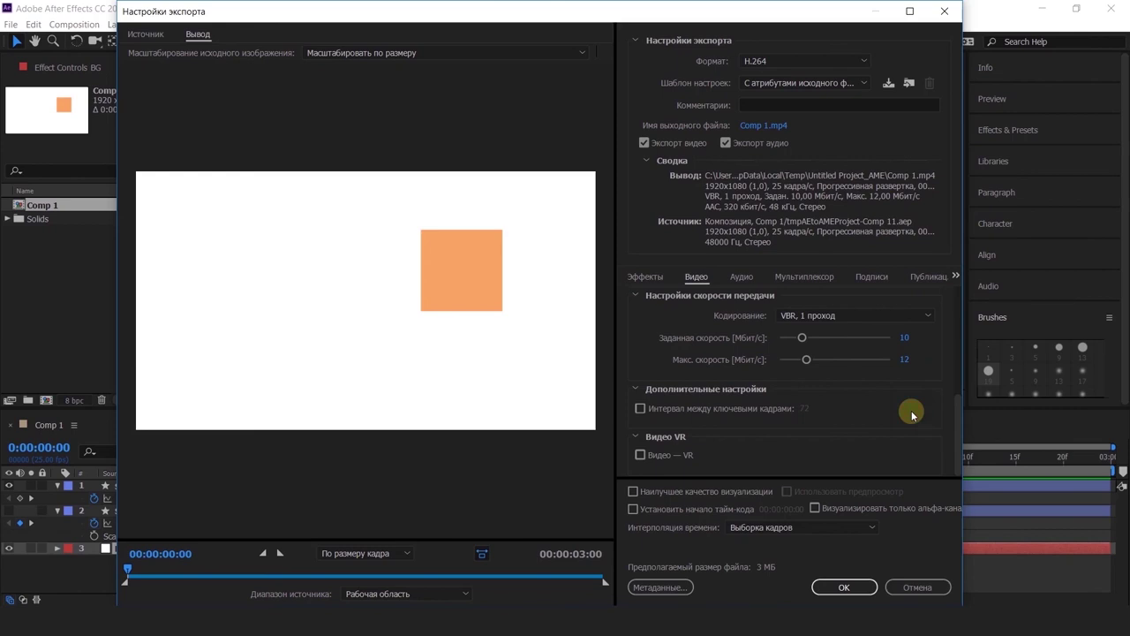
- Try a target bitrate of 20 Mbps for the H.264 export and raise it to 50 Mbps
click(904, 337)
text(20)
click(909, 409)
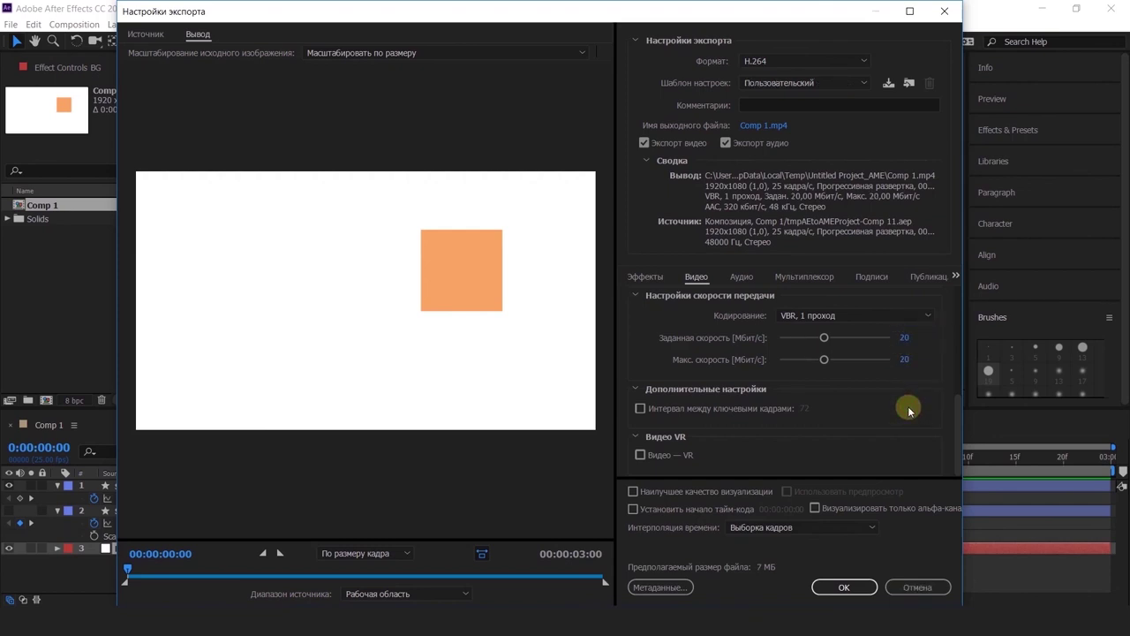
click(904, 339)
text(50)
key(Return)
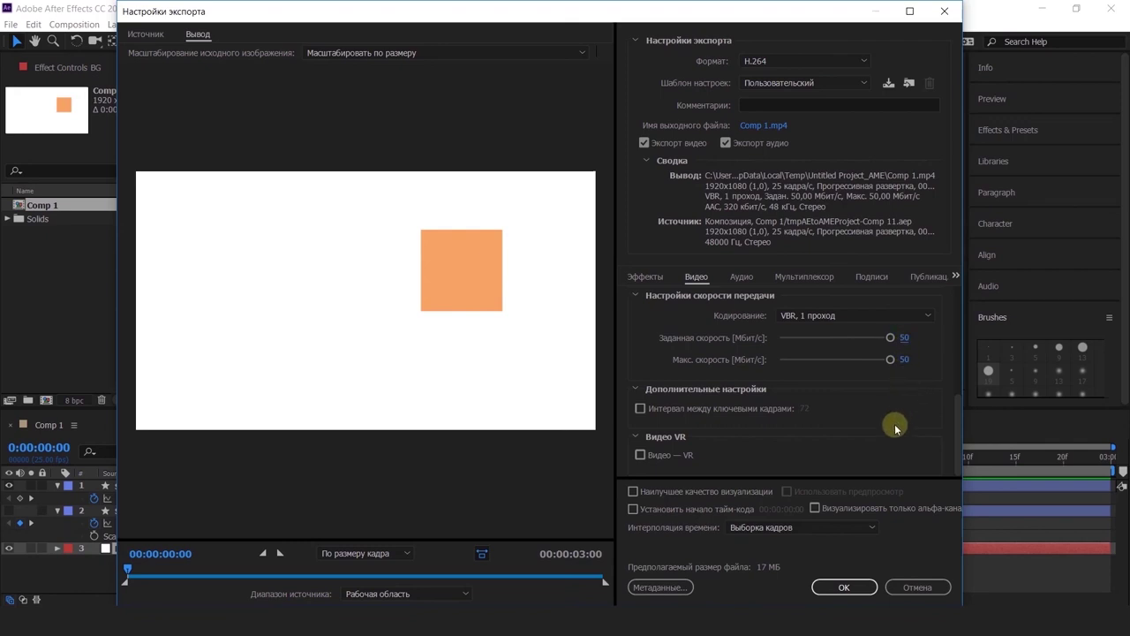
- Set the target bitrate back to 20 Mbps and accept Comp 1's export settings
click(905, 338)
text(20)
key(Return)
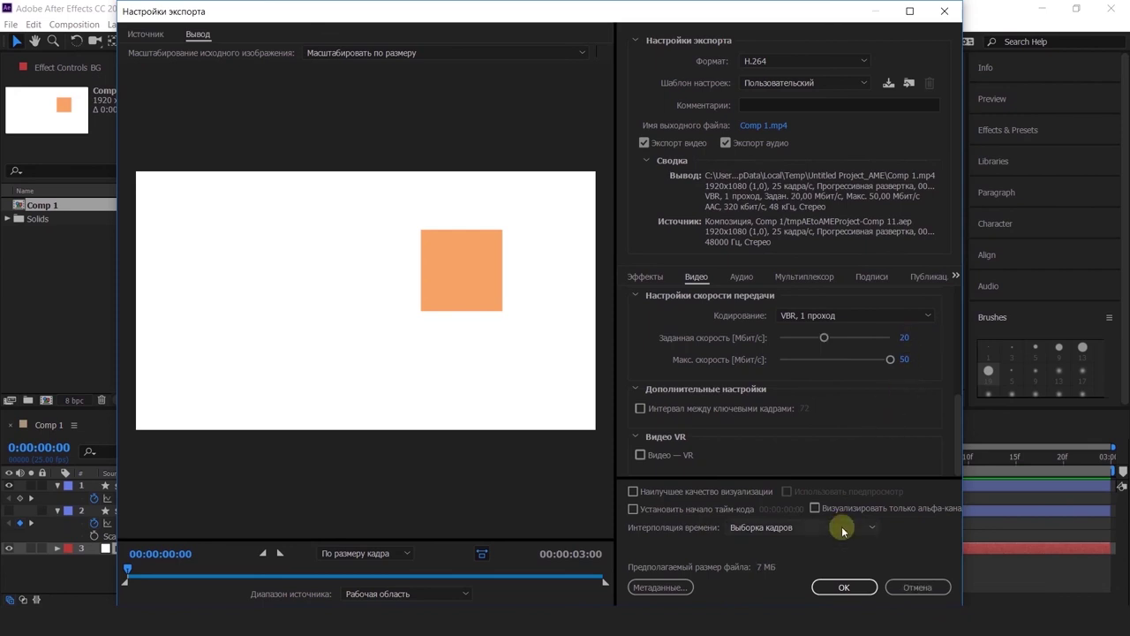
click(841, 587)
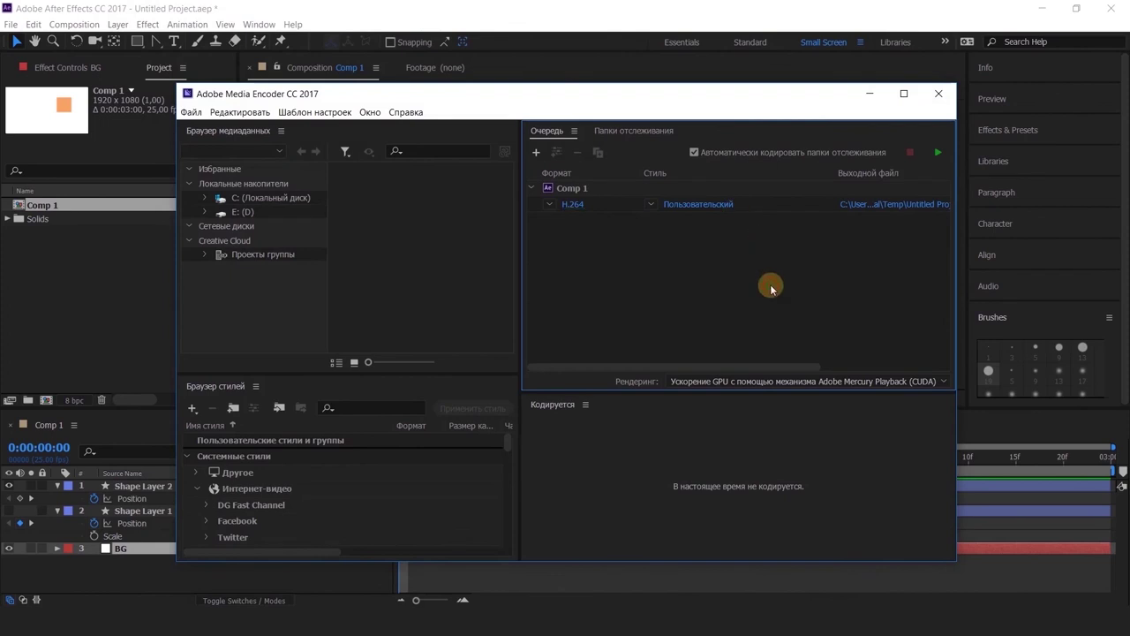
- Encode the queued Comp 1 as H.264 and open the folder containing its output file
click(936, 154)
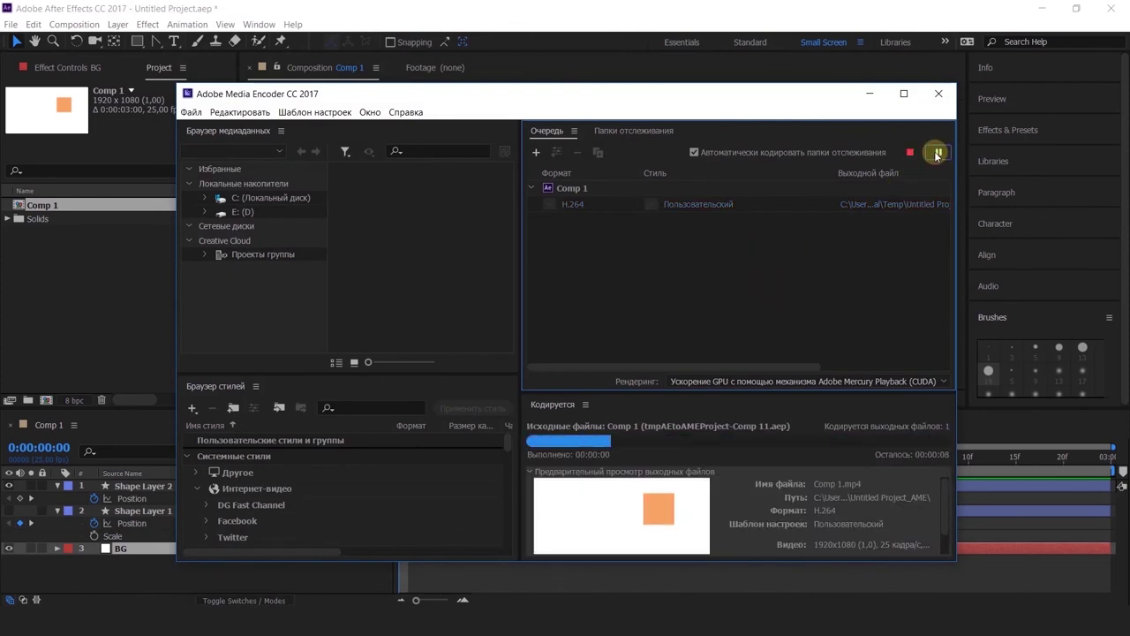
click(866, 205)
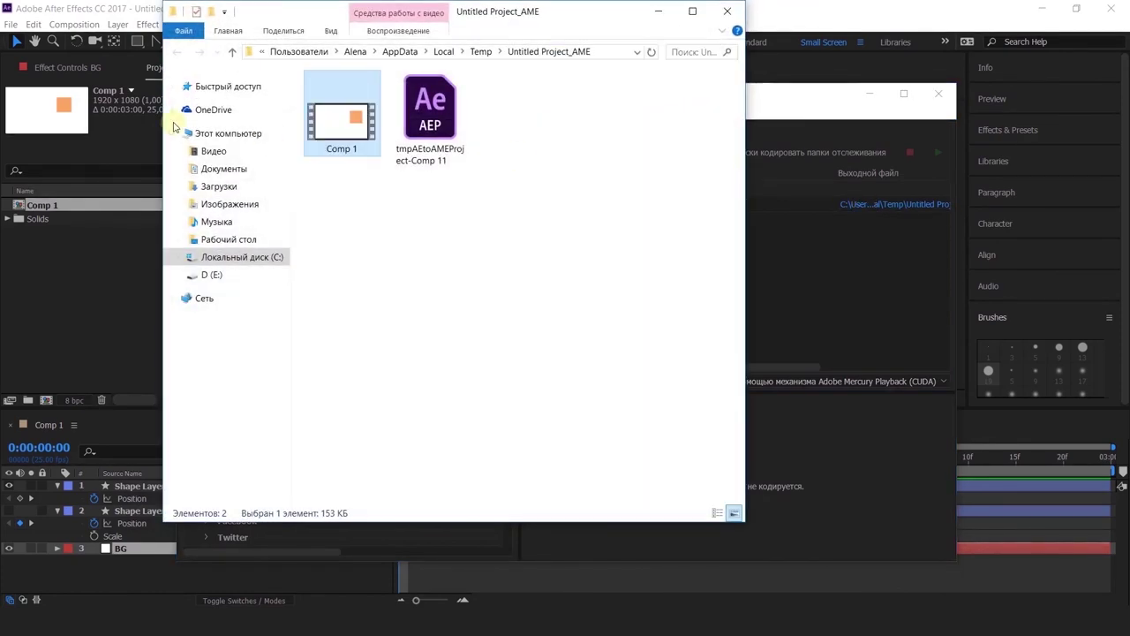
- Play the exported Comp 1 video to check the animation and close the player
double_click(323, 130)
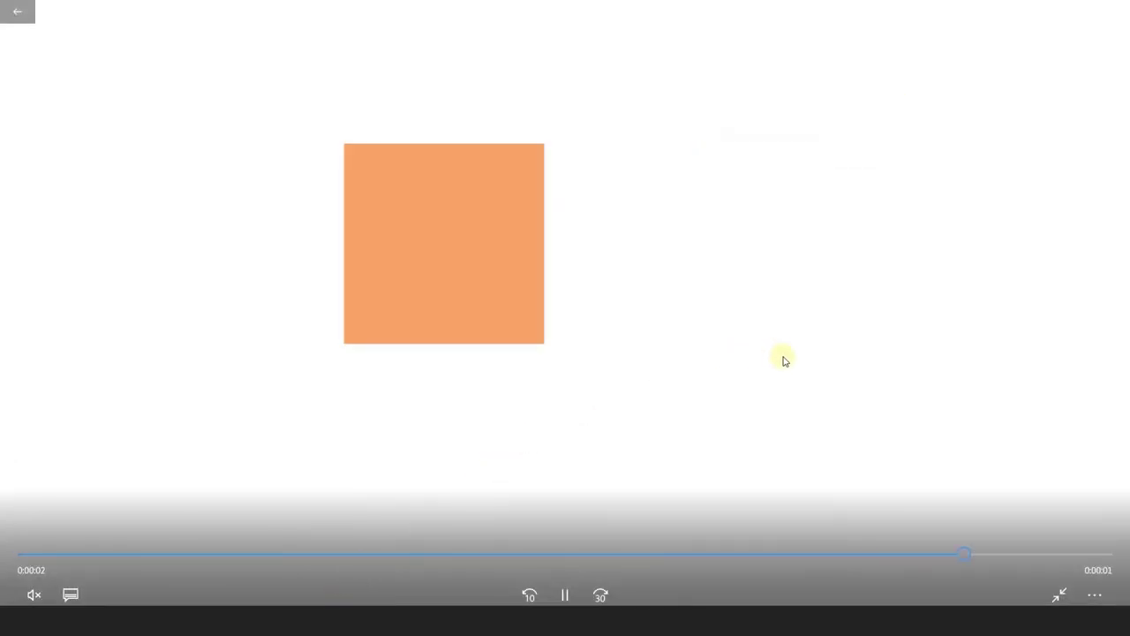
click(1084, 8)
click(1113, 11)
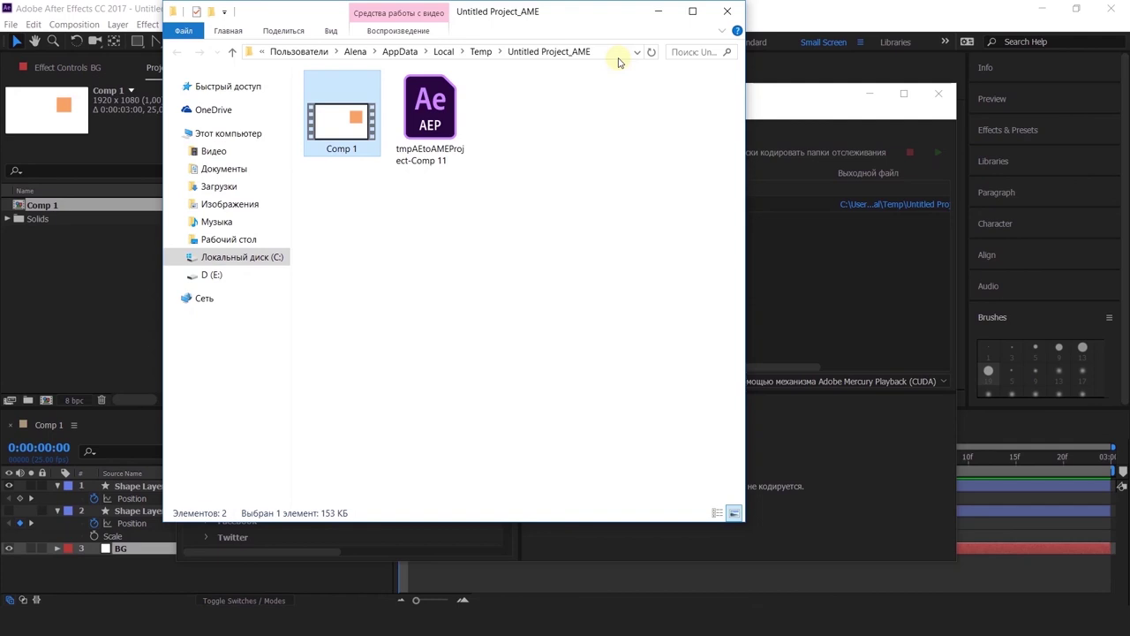
- Switch back to Adobe Media Encoder and reposition its window so the queue and encoding areas are fully in view
click(777, 94)
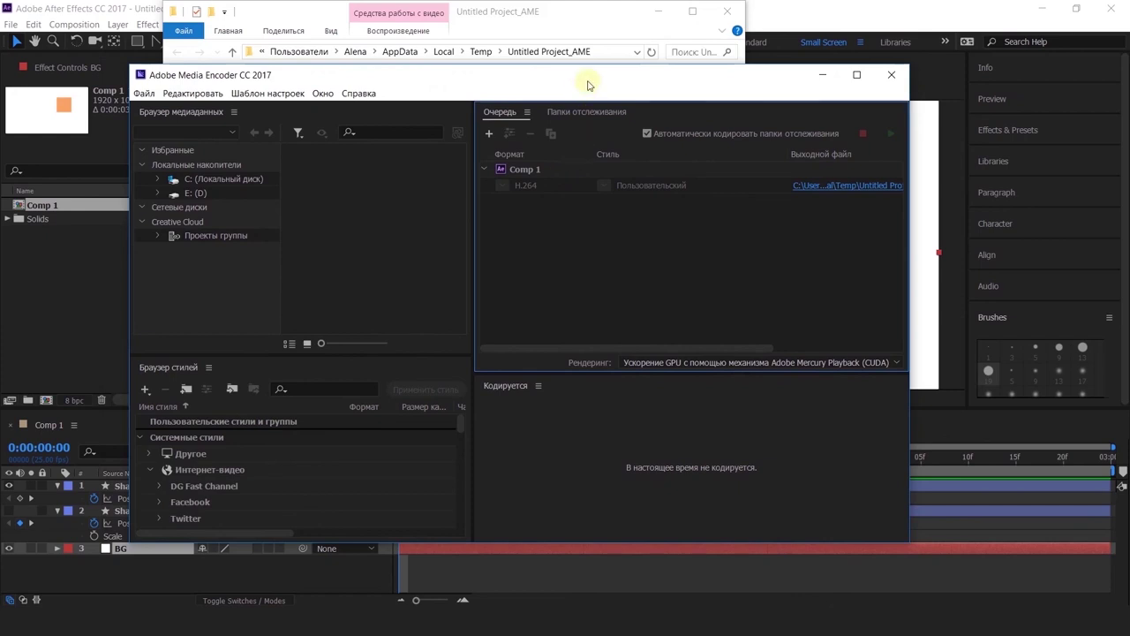
drag(587, 84, 628, 91)
drag(626, 90, 659, 205)
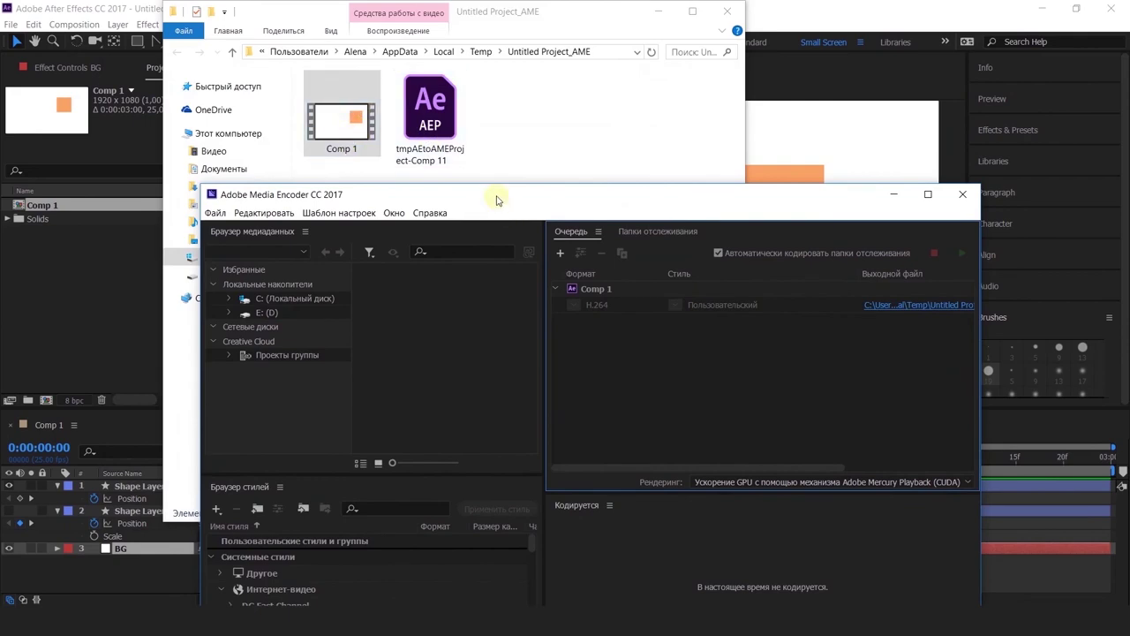
drag(496, 197, 474, 84)
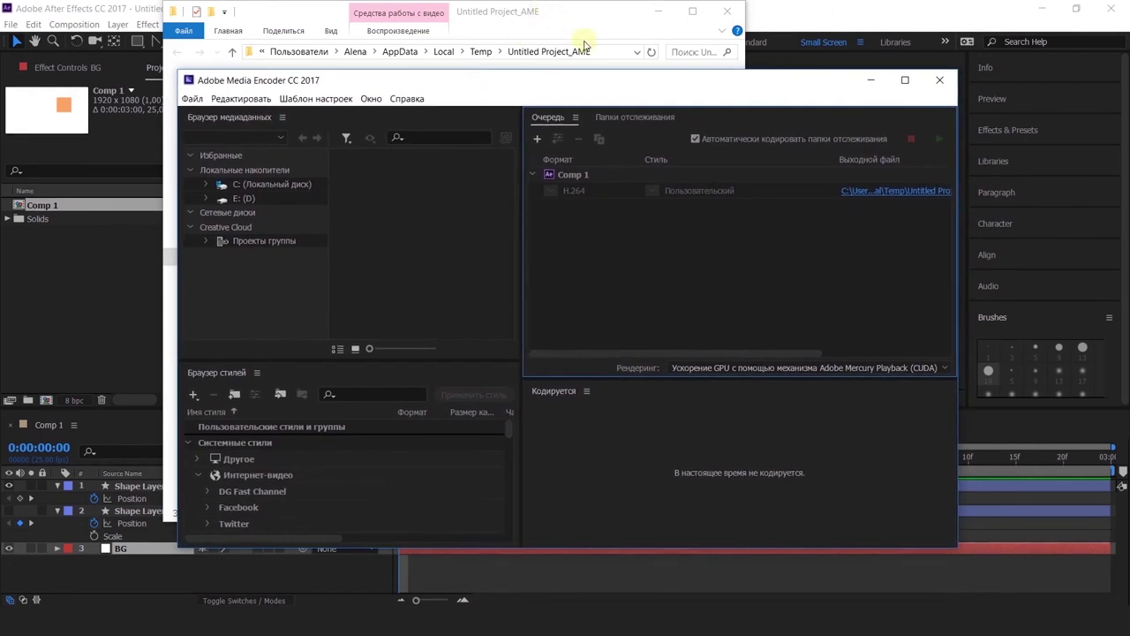